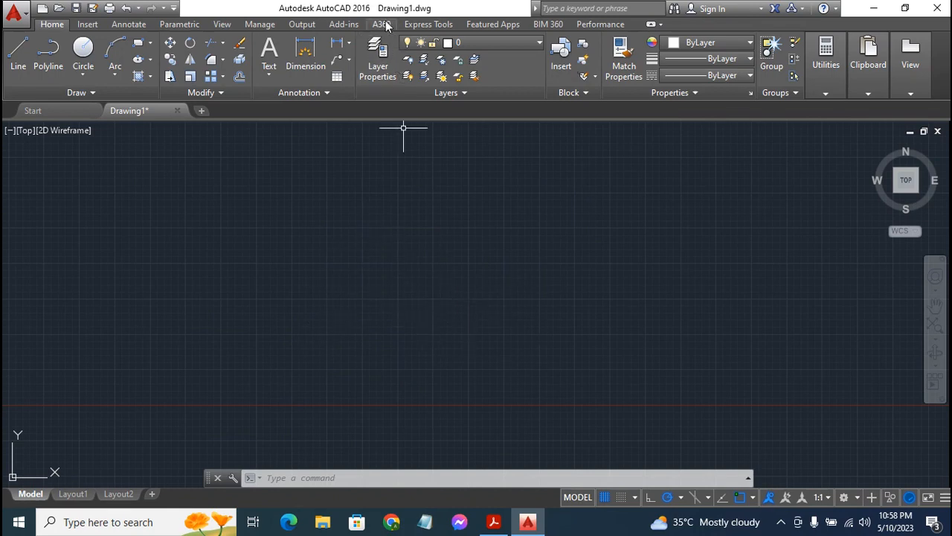
Create a new layer named "construct 1" and set its color to cyan.
left_click(380, 66)
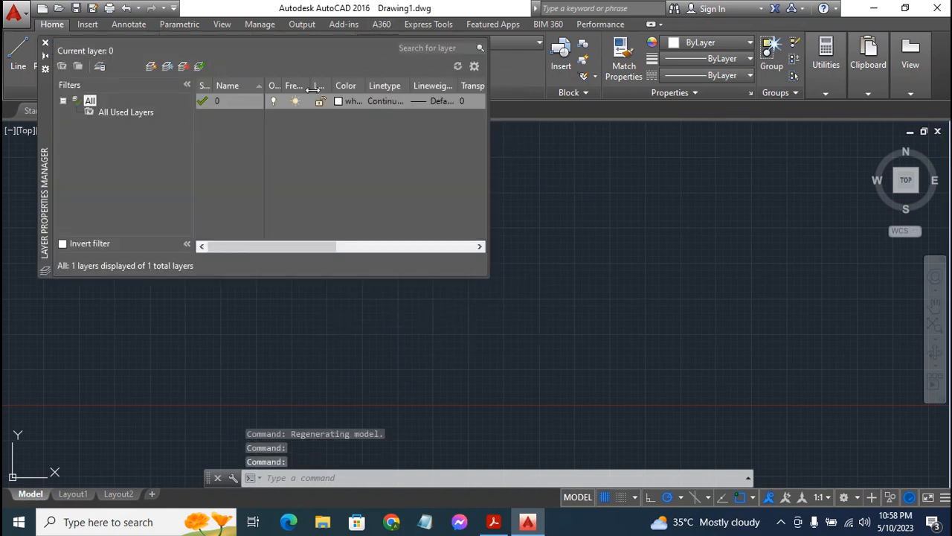
right_click(211, 122)
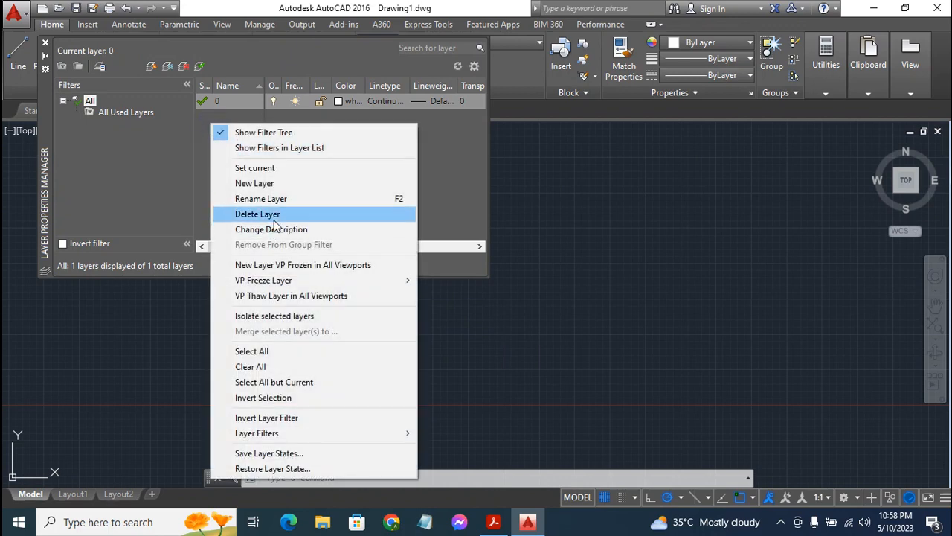
left_click(274, 186)
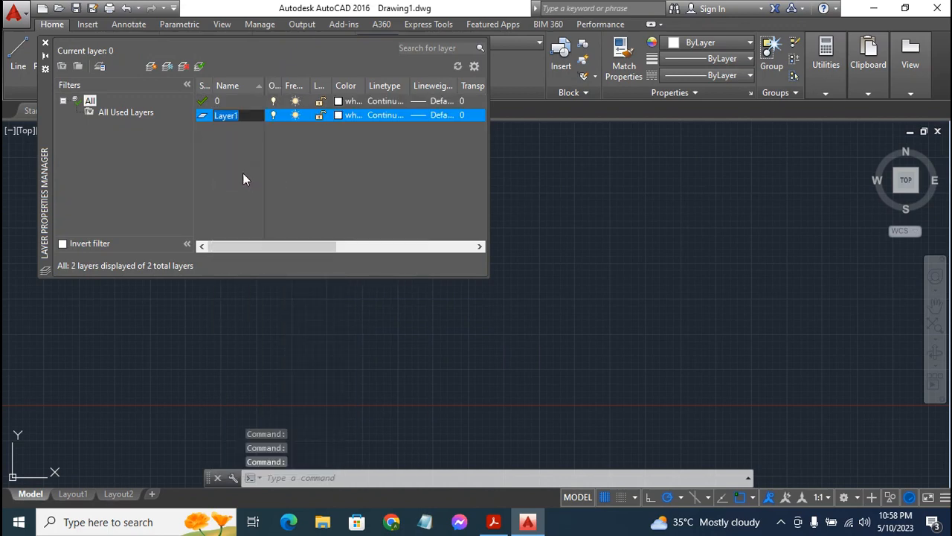
type("cons")
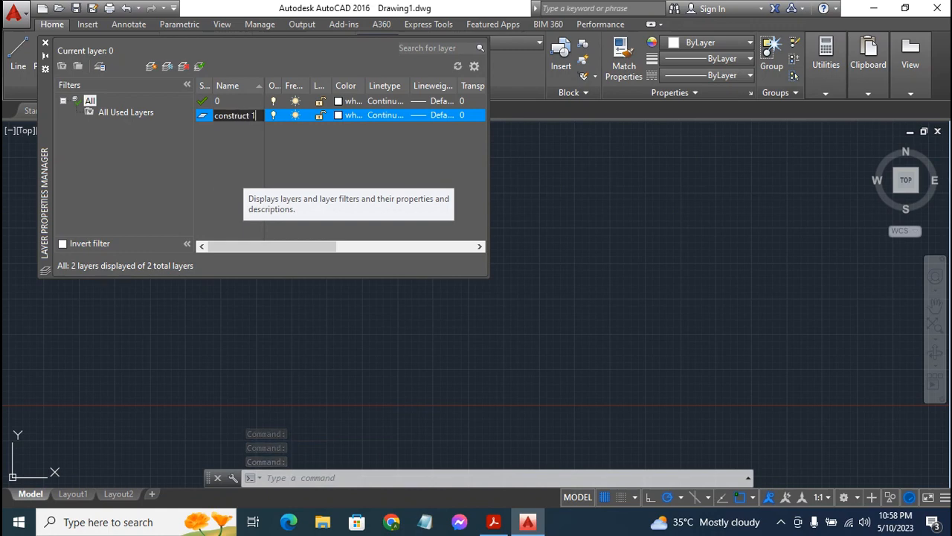
type("truct 1")
key("Return")
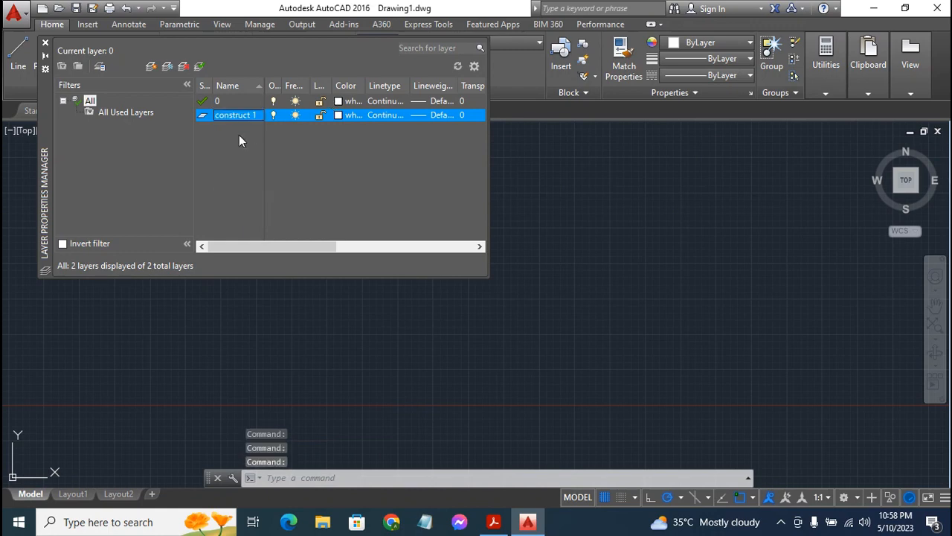
left_click(339, 116)
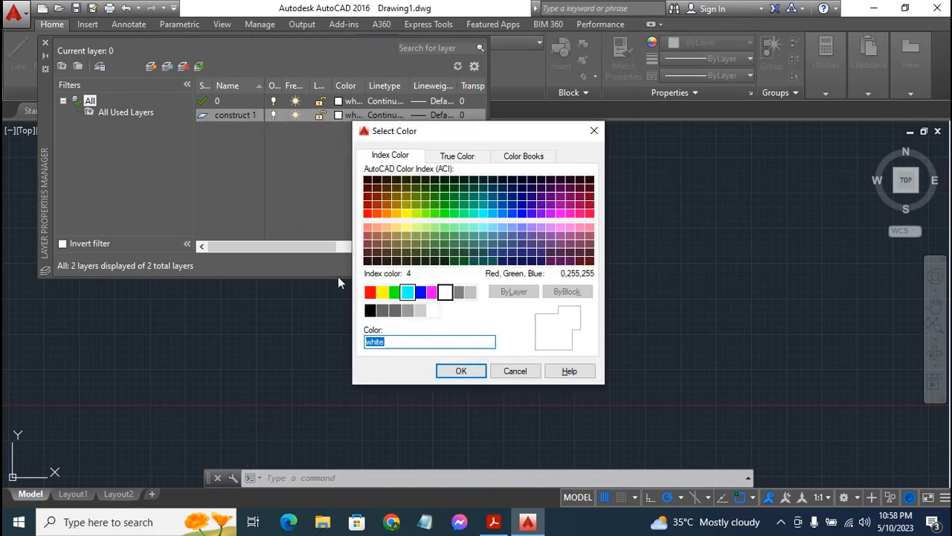
left_click(410, 295)
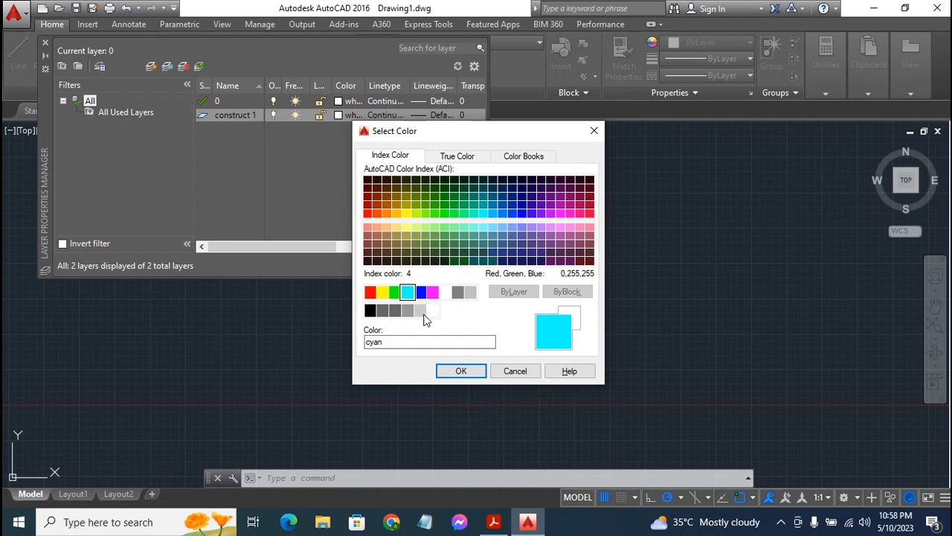
left_click(459, 370)
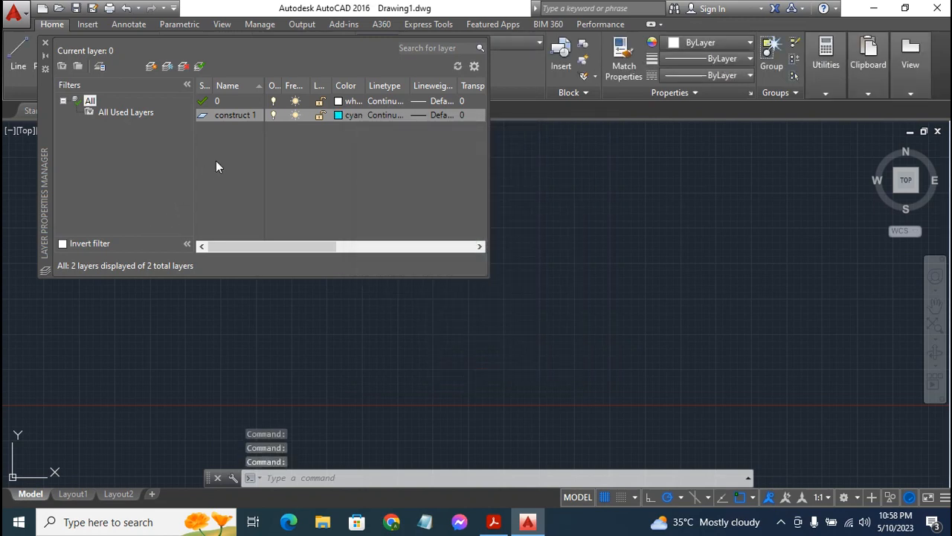
Add a second layer named "Dimension" with the color blue, and close the layer manager.
right_click(242, 130)
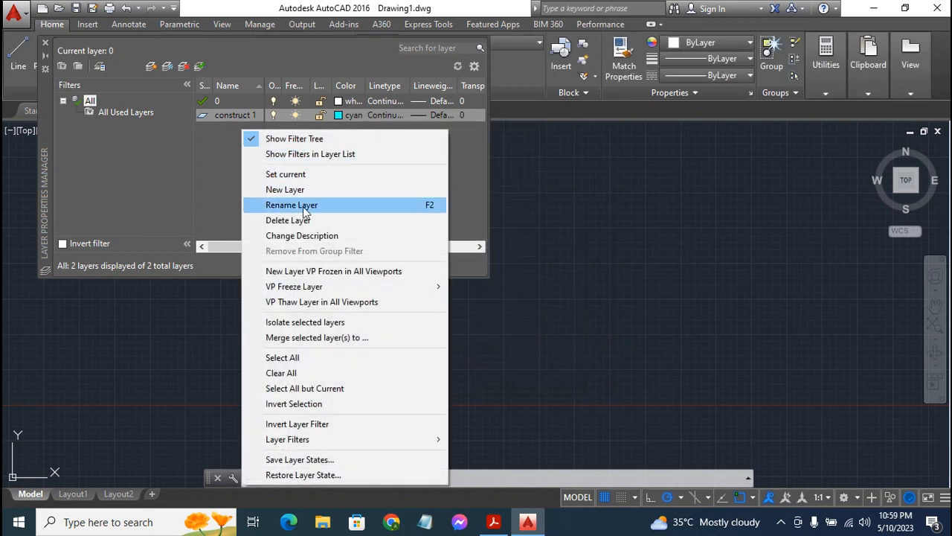
left_click(288, 190)
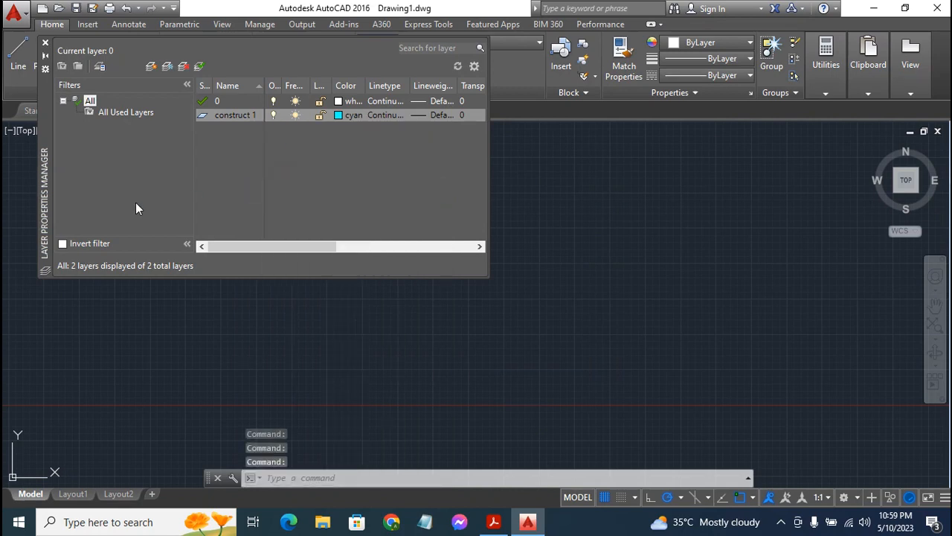
type("Dime")
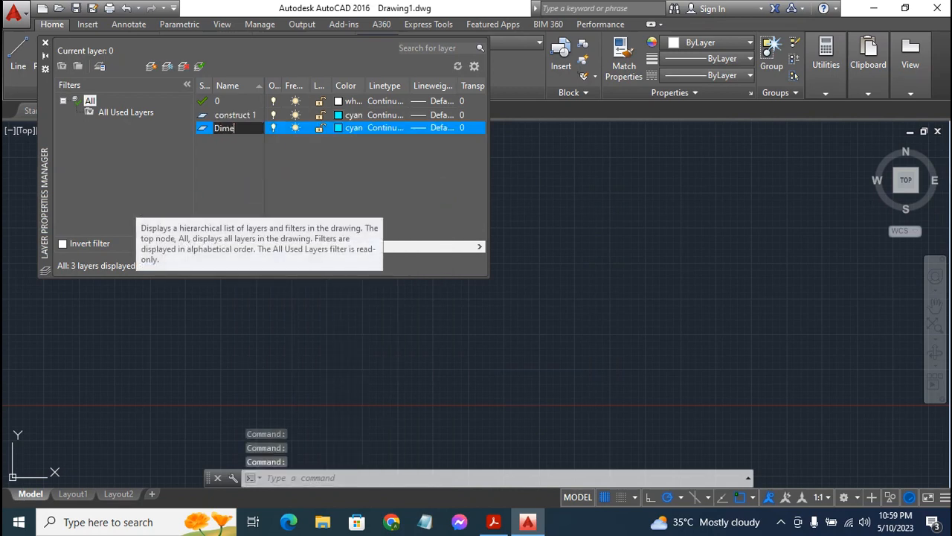
type("nsion")
key("Return")
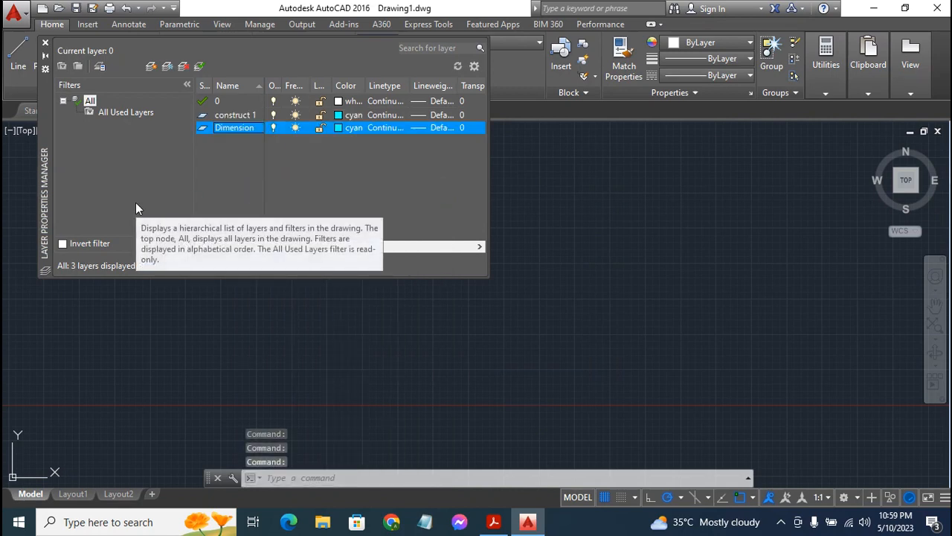
left_click(339, 127)
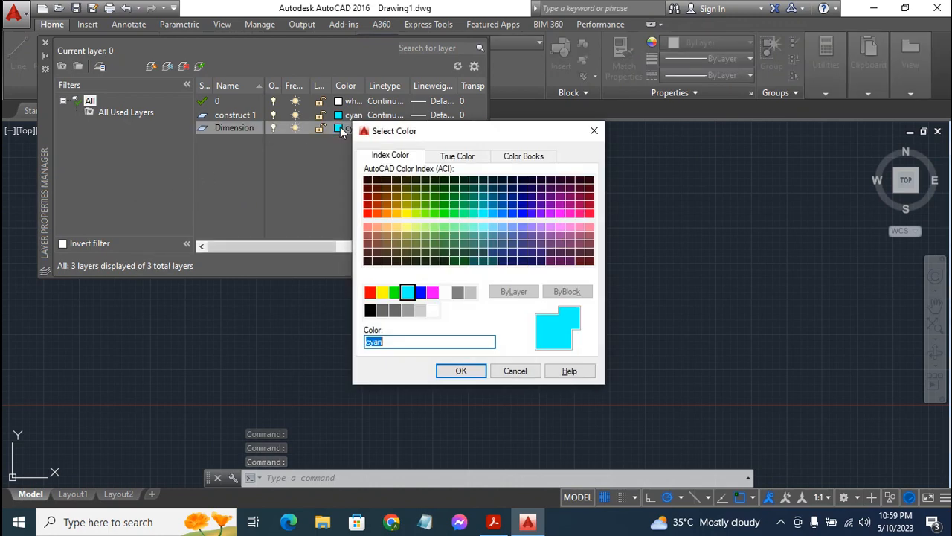
left_click(421, 292)
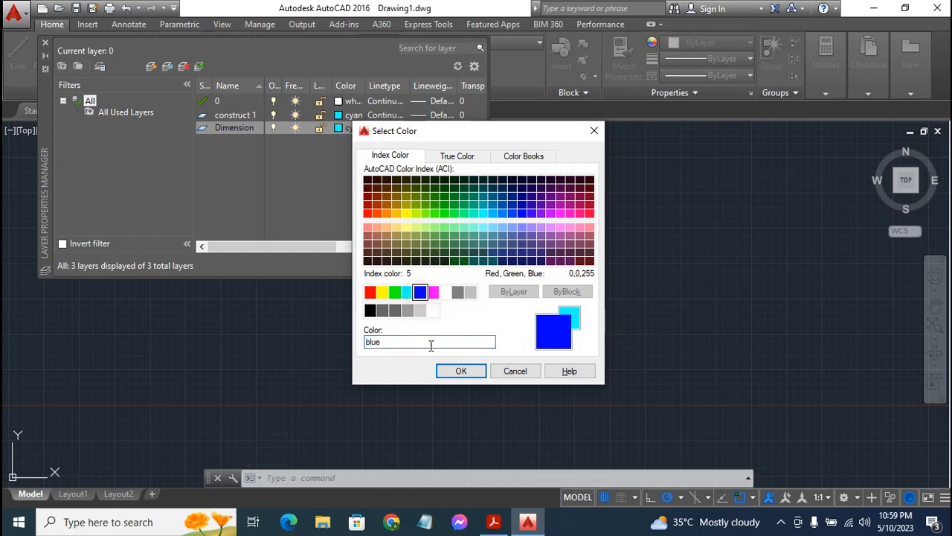
left_click(459, 371)
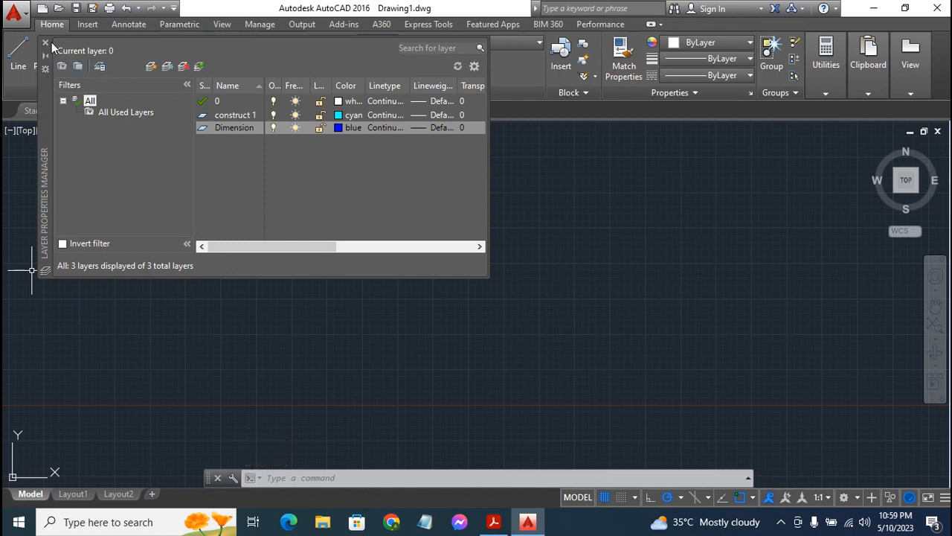
left_click(45, 43)
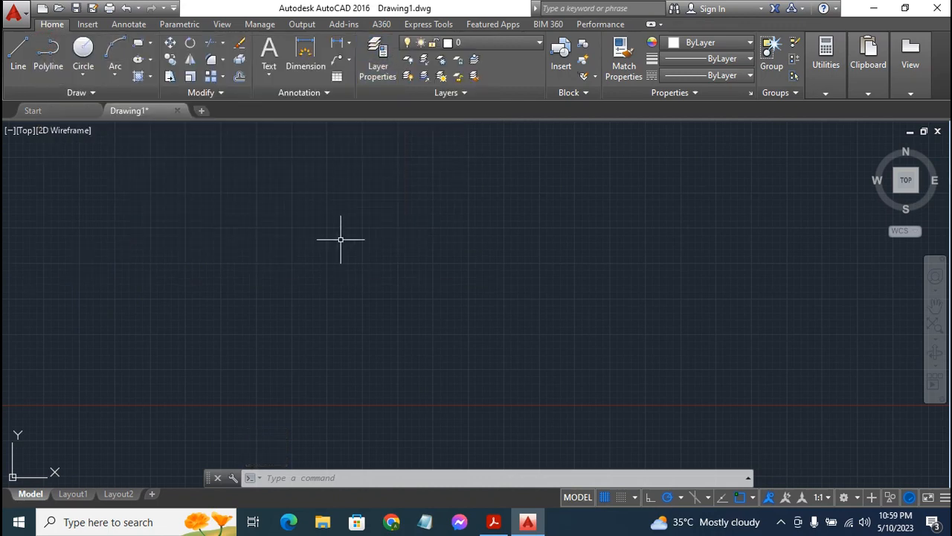
Make construct 1 the current layer, and review the Exercise 7 drawing in Adobe Acrobat Reader before returning to AutoCAD.
left_click(502, 43)
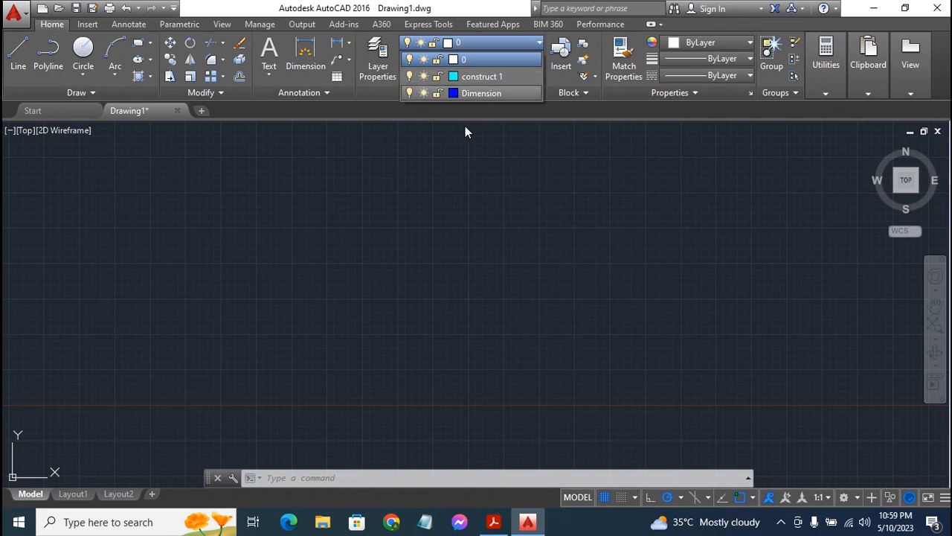
left_click(476, 75)
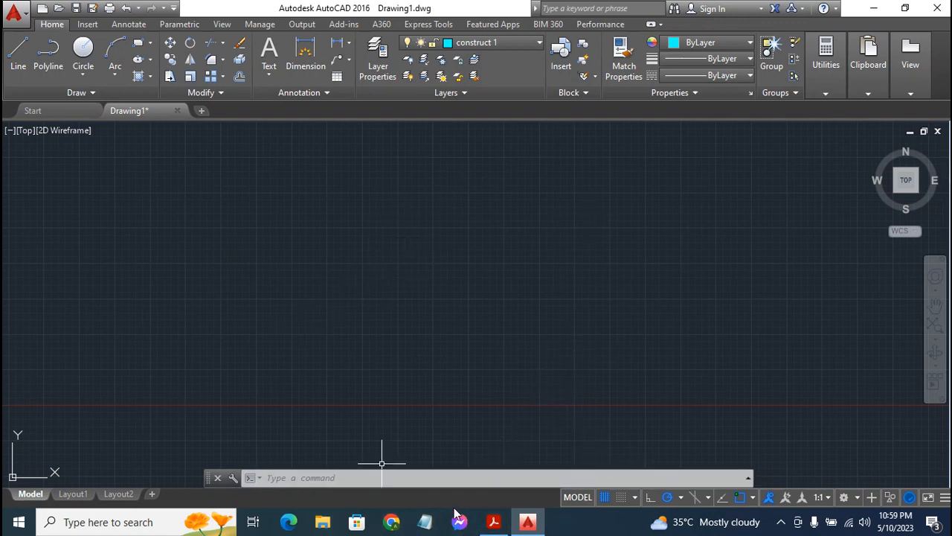
left_click(496, 523)
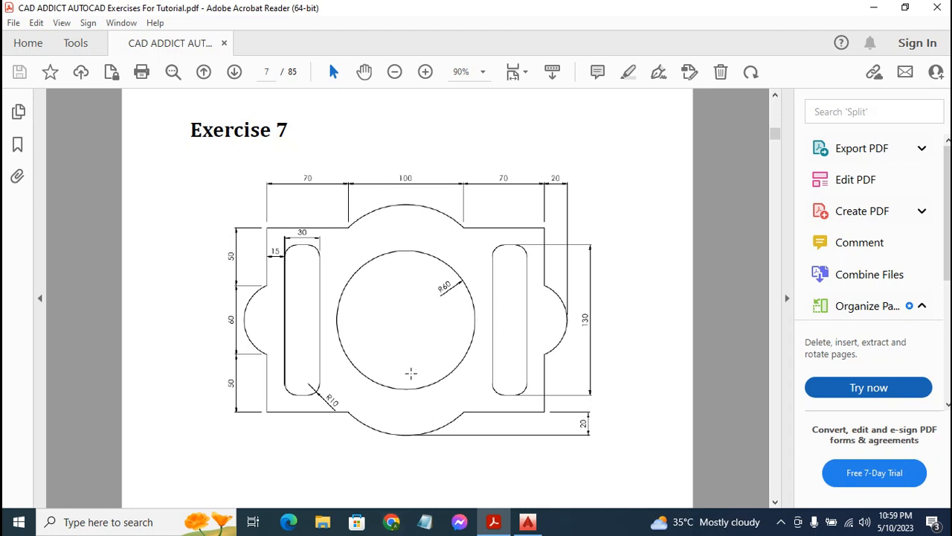
left_click(525, 523)
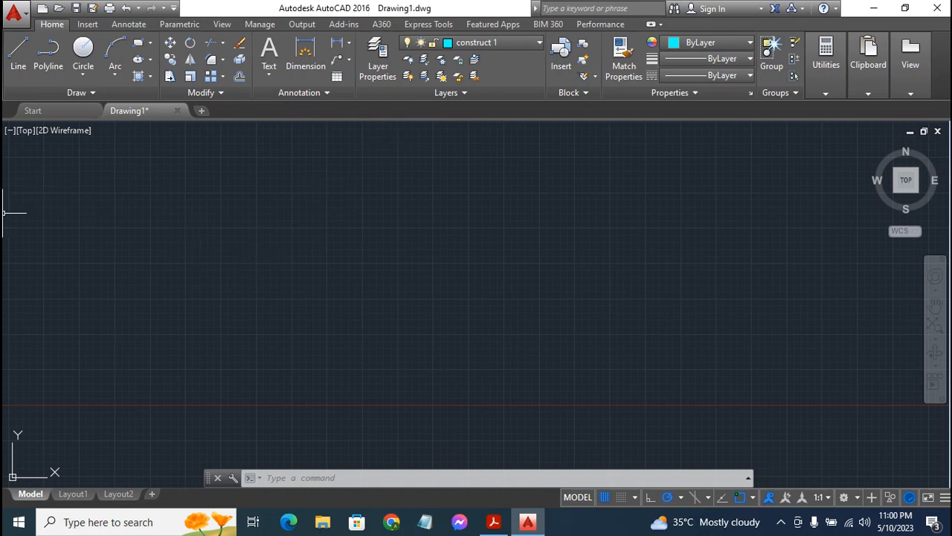
Draw a horizontal and a vertical construction line (XLINE) through the origin 0,0.
left_click(89, 94)
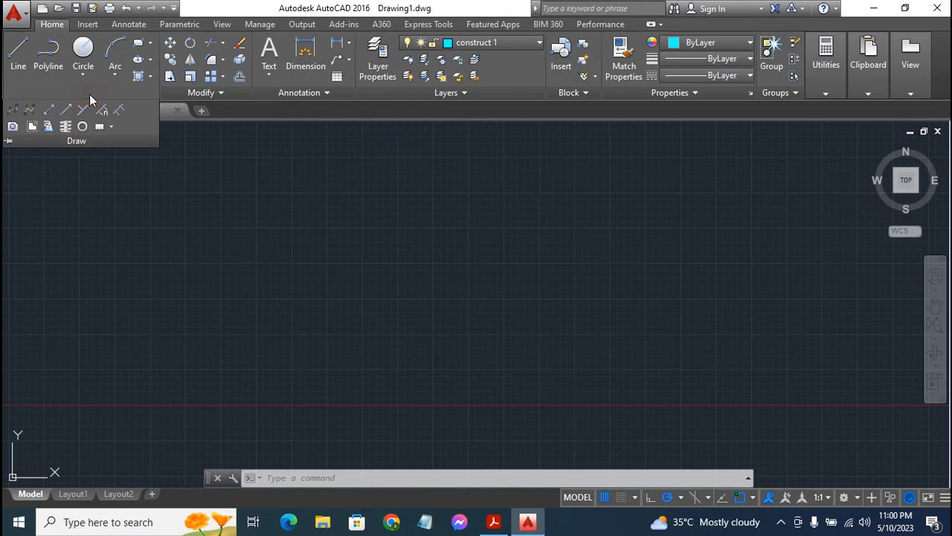
left_click(48, 110)
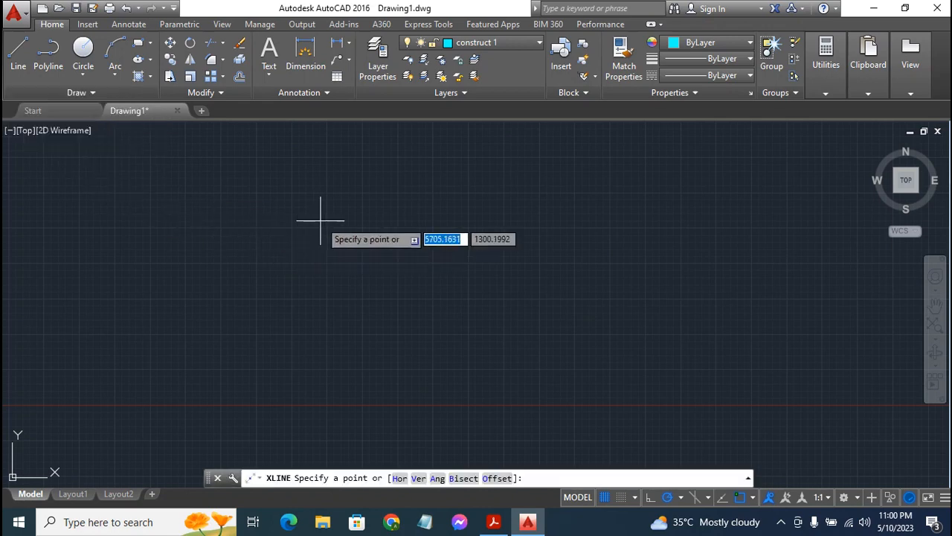
type("0,0")
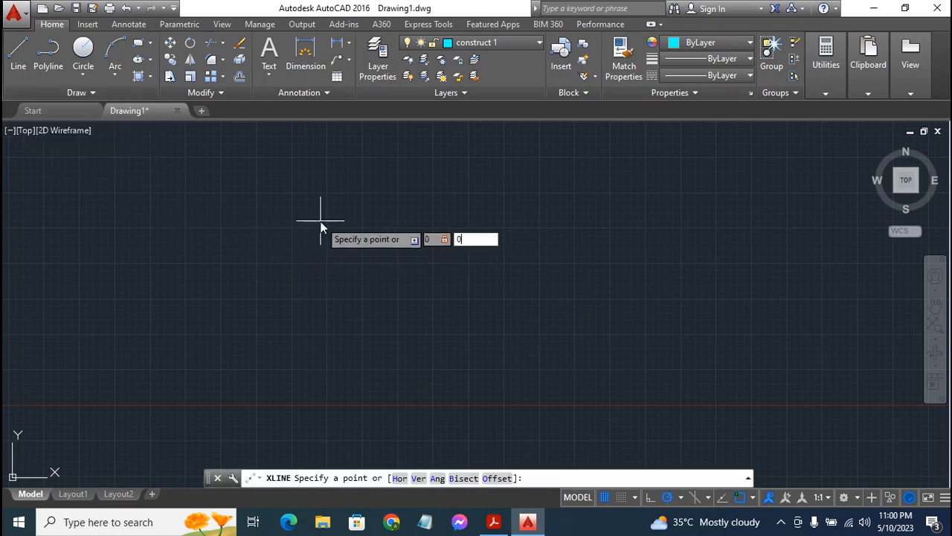
key("Return")
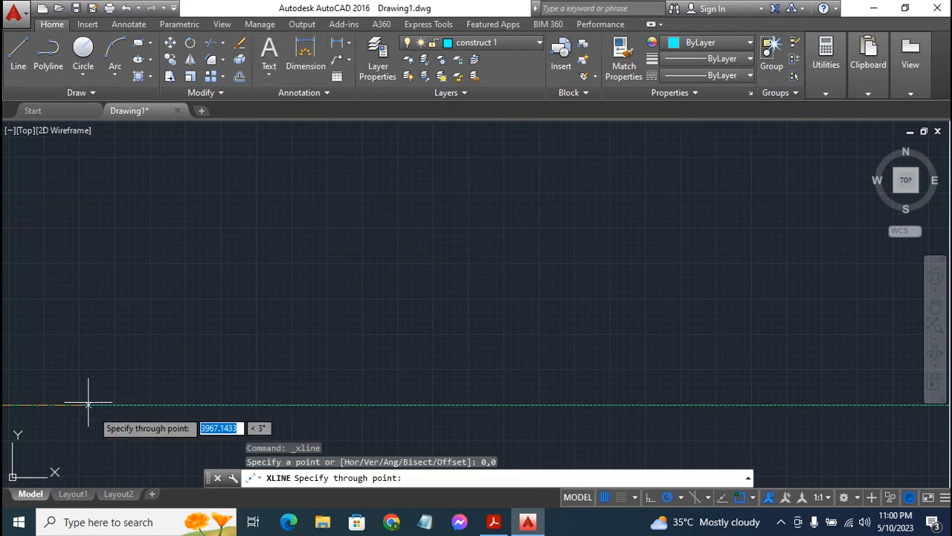
scroll(209, 241, "down", 8)
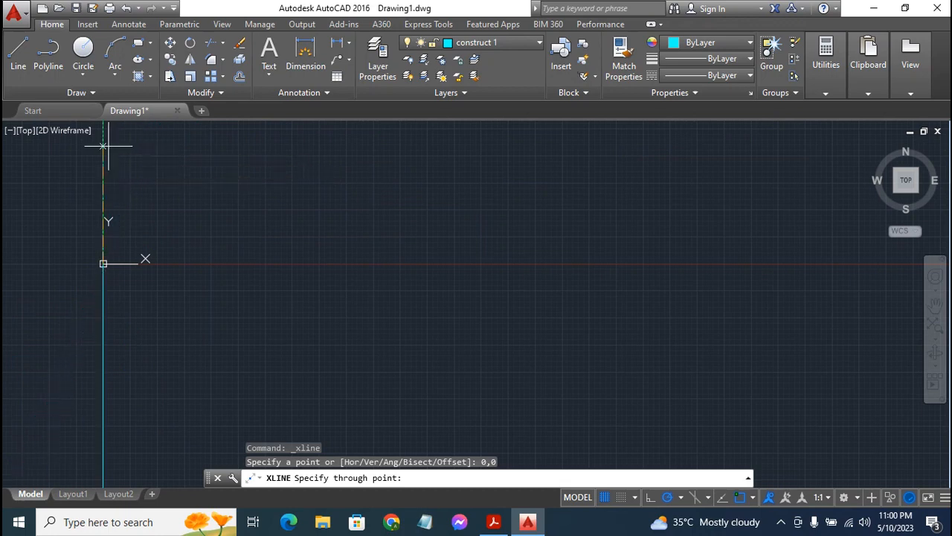
scroll(151, 192, "up", 2)
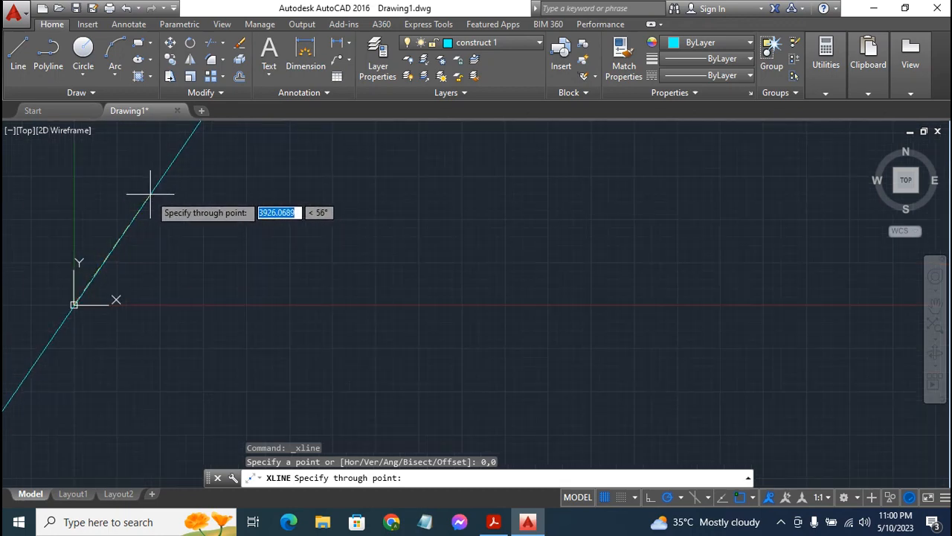
scroll(151, 192, "up", 4)
scroll(150, 193, "down", 4)
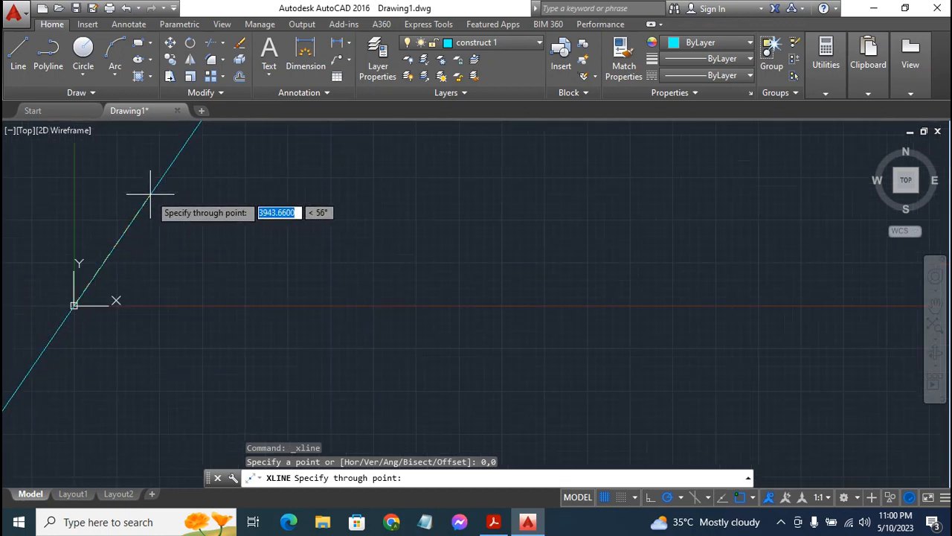
scroll(151, 193, "up", 4)
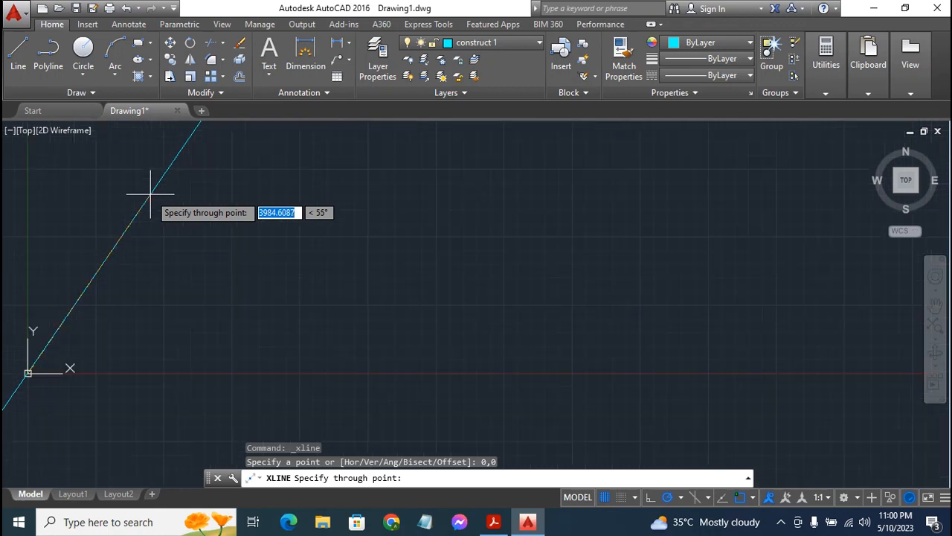
scroll(150, 193, "down", 2)
scroll(150, 193, "up", 4)
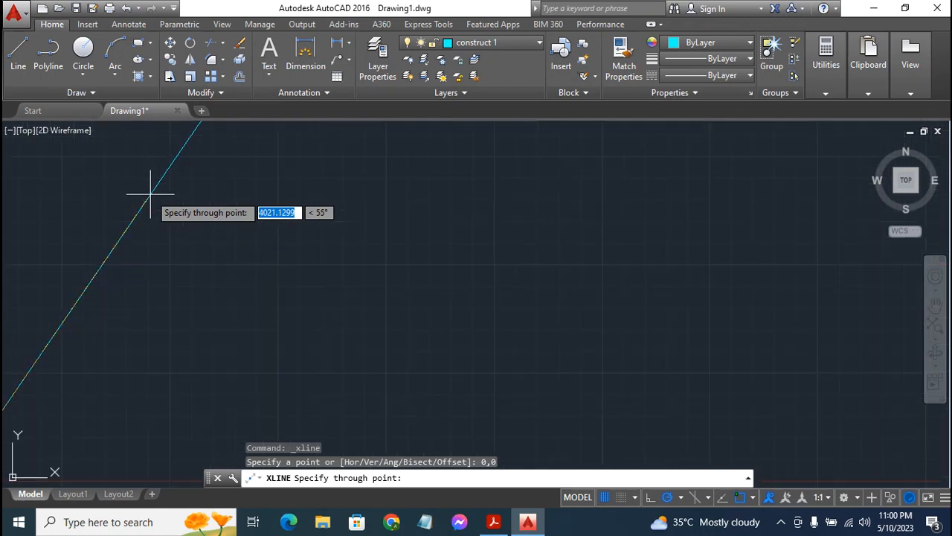
scroll(150, 193, "down", 2)
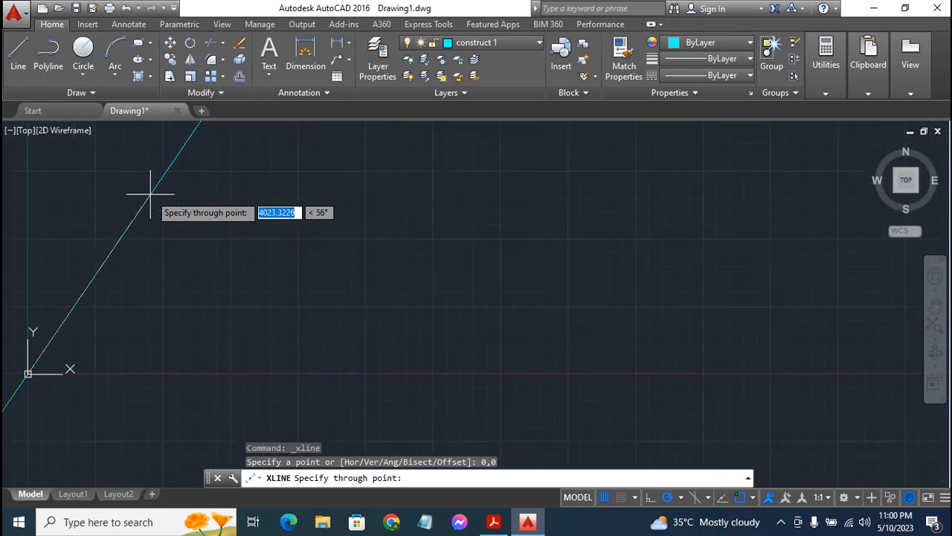
scroll(150, 194, "down", 2)
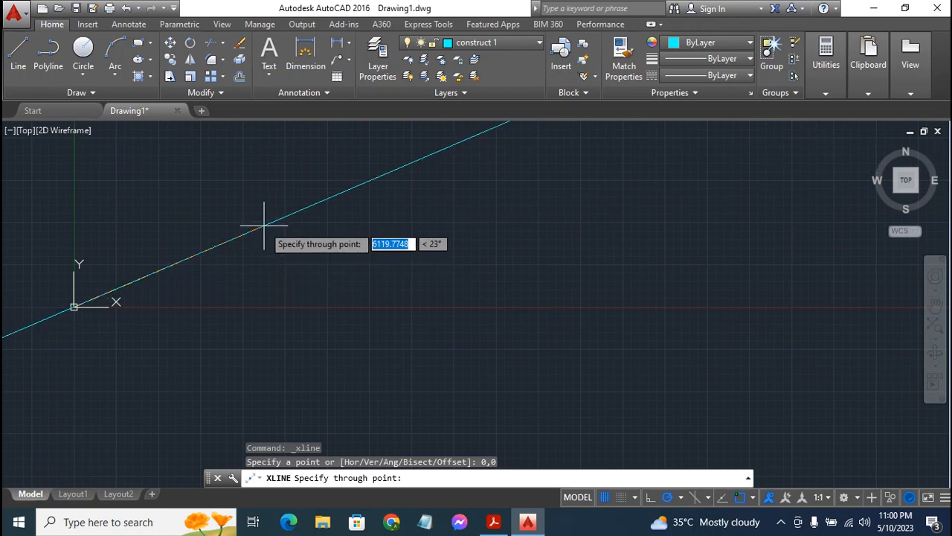
left_click(333, 305)
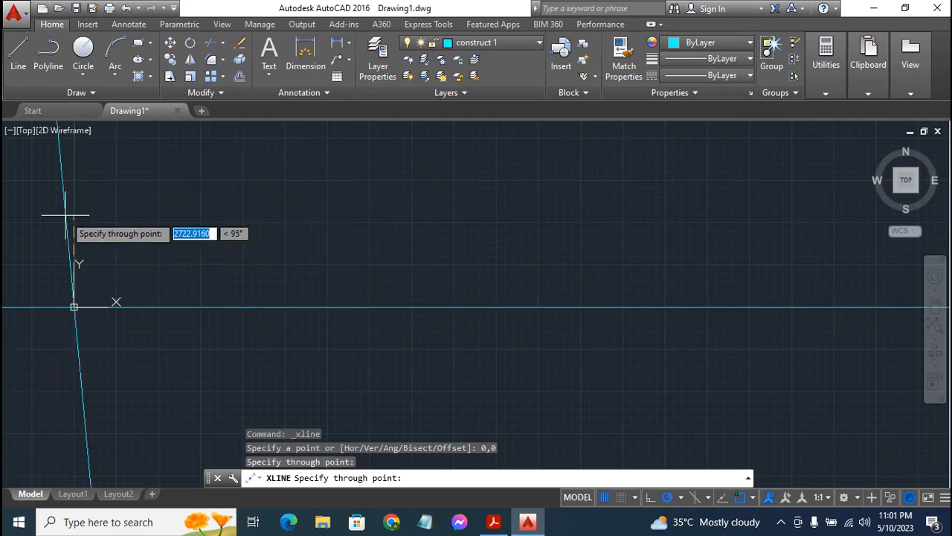
left_click(72, 157)
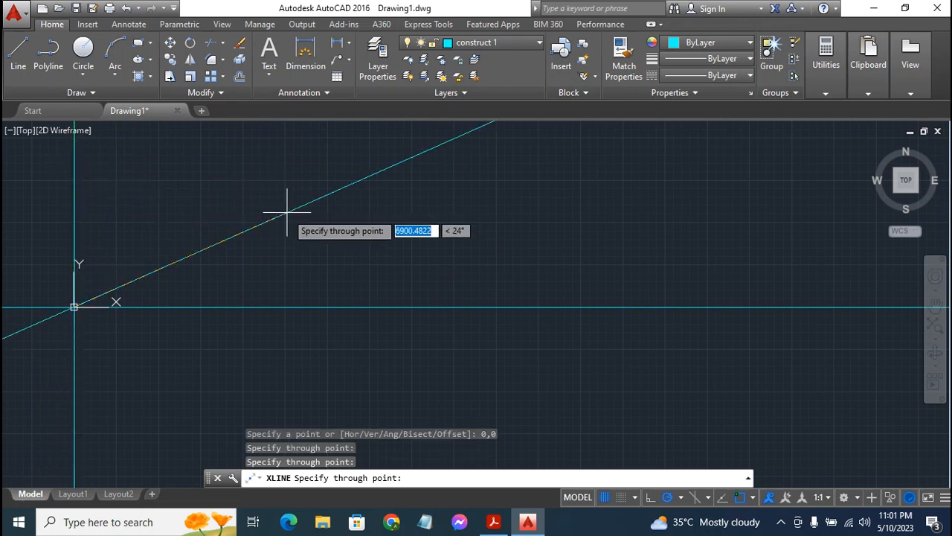
key("Escape")
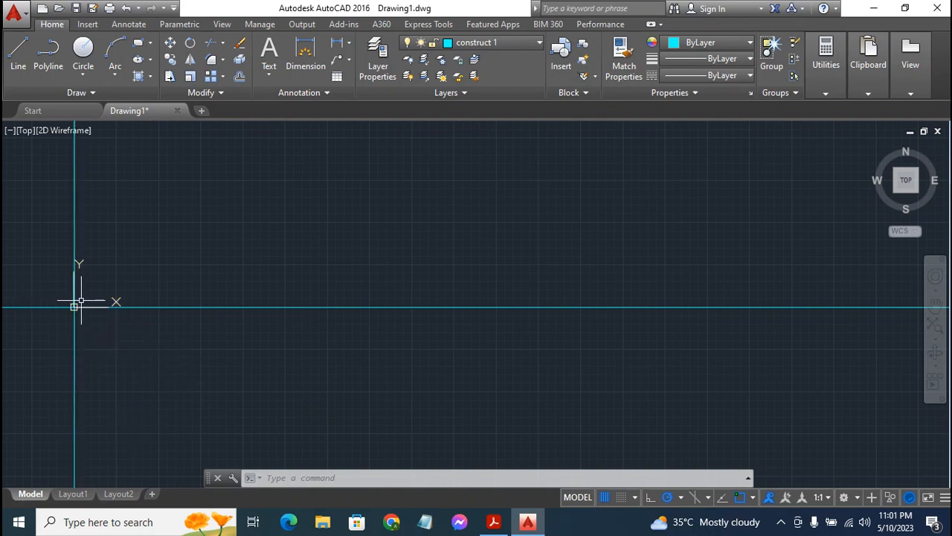
mouse_move(73, 307)
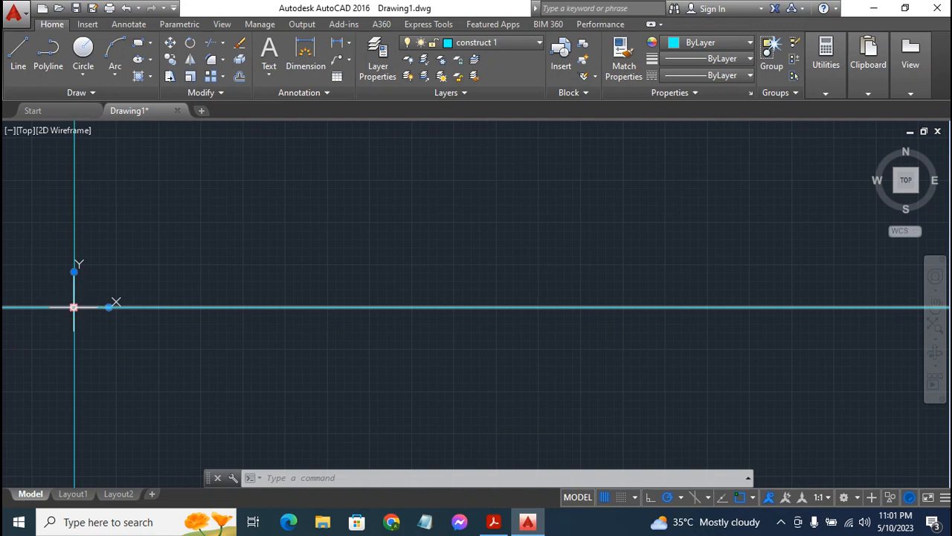
Turn off the display of the UCS icon at the origin.
right_click(74, 307)
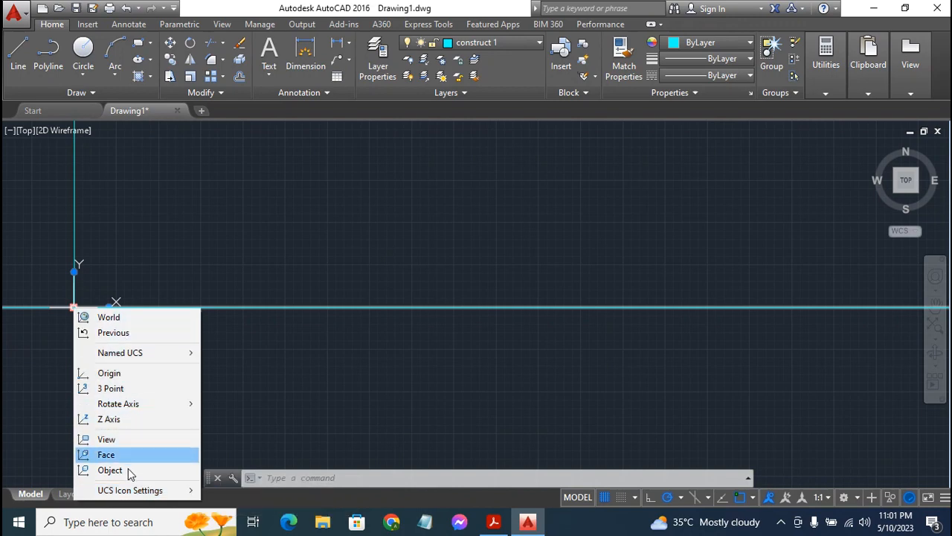
mouse_move(167, 500)
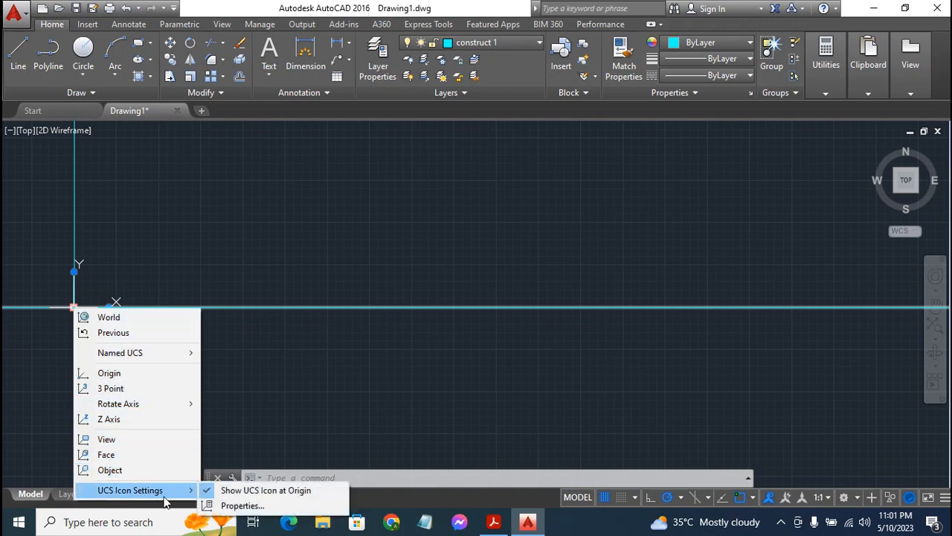
left_click(273, 496)
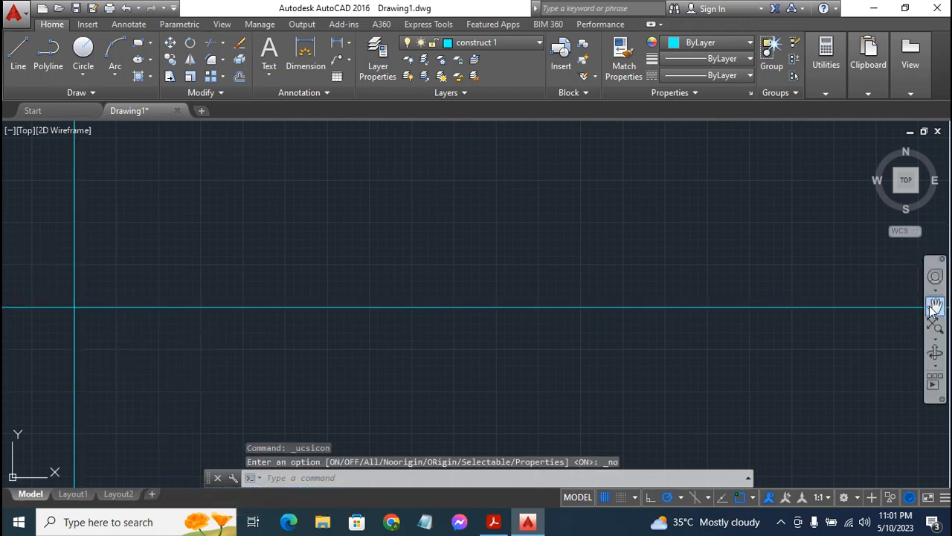
Offset the vertical construction line 240 units to its right side, and end the Offset command.
left_click(934, 306)
mouse_move(85, 275)
left_mouse_down()
mouse_move(328, 332)
mouse_move(283, 300)
mouse_move(228, 285)
left_mouse_up()
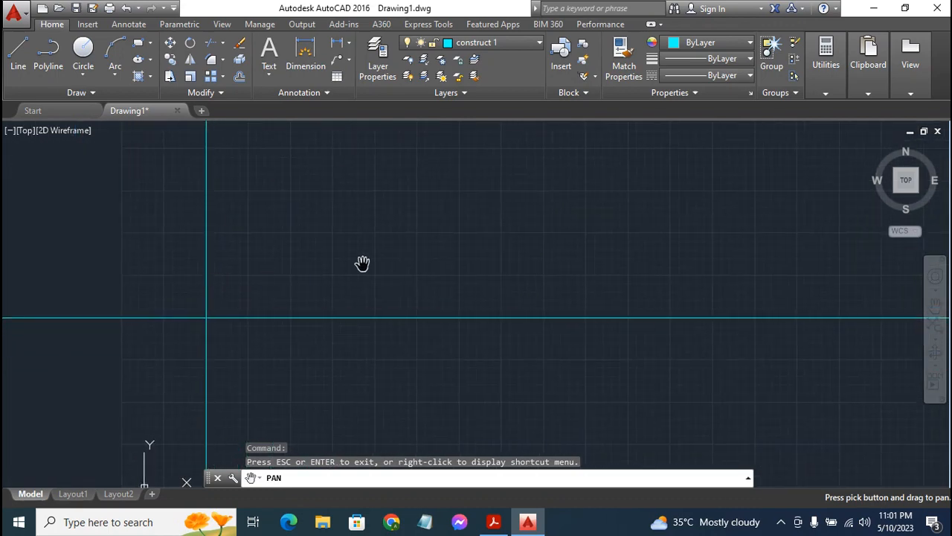
key("Escape")
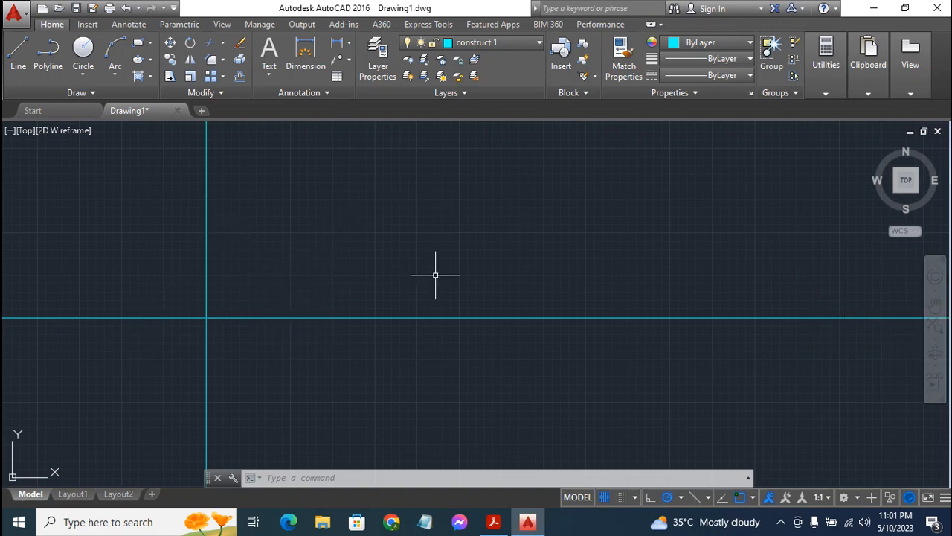
left_click(935, 304)
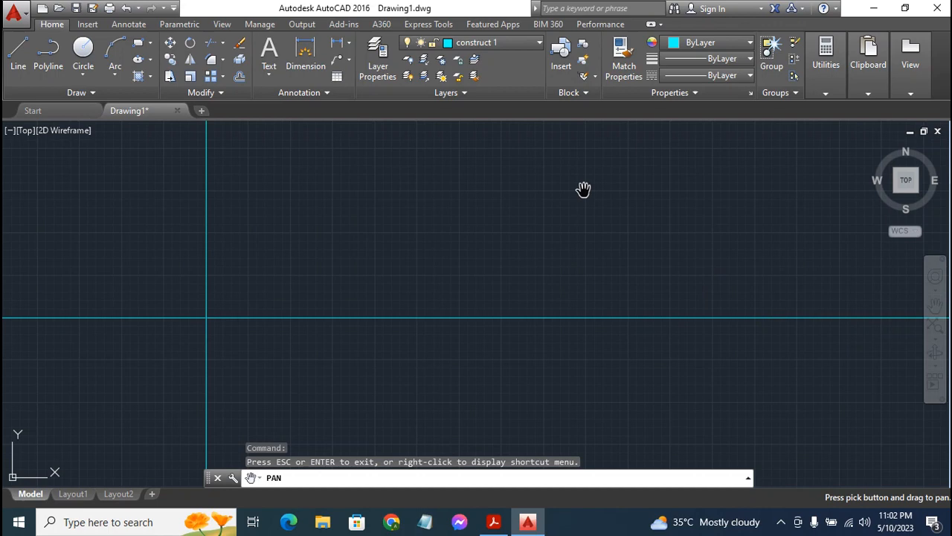
mouse_move(566, 193)
left_mouse_down()
mouse_move(555, 266)
mouse_move(551, 238)
mouse_move(549, 250)
left_mouse_up()
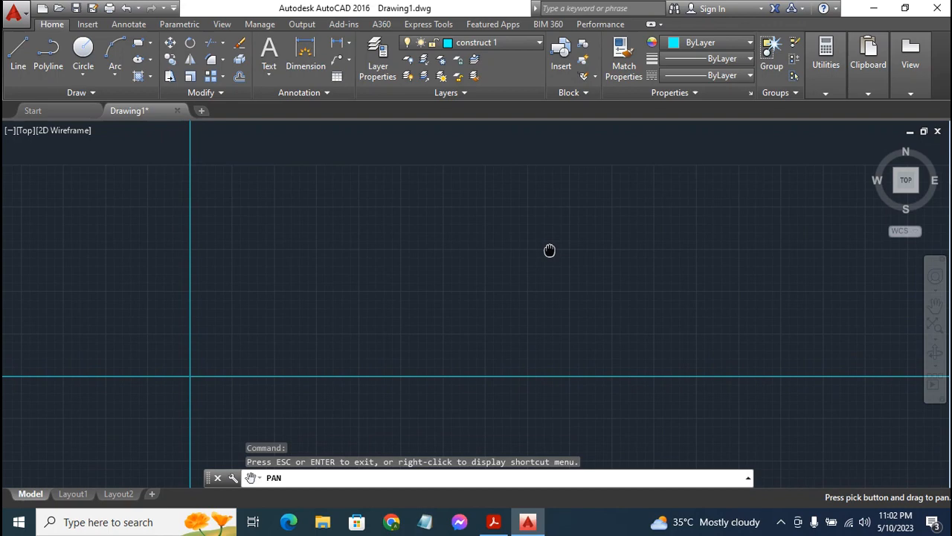
left_click_drag(549, 250, 548, 253)
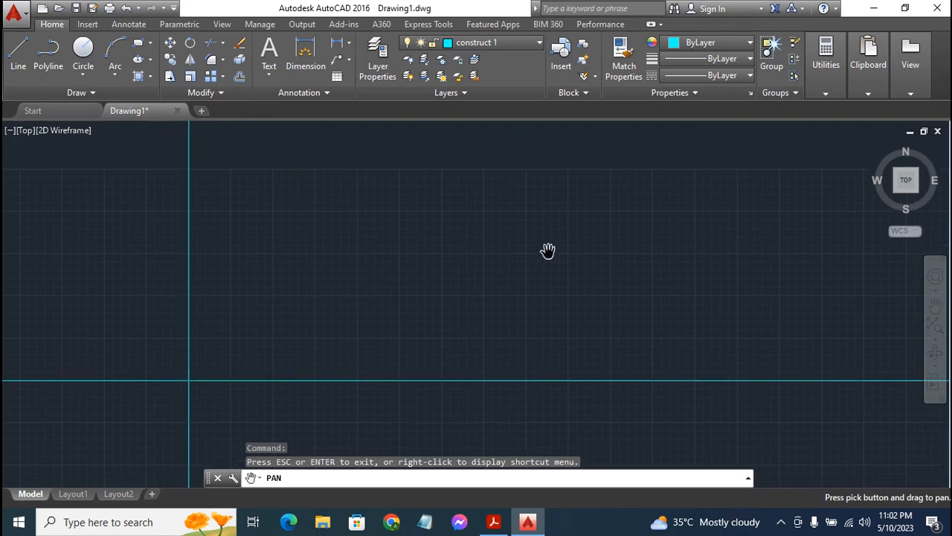
key("Escape")
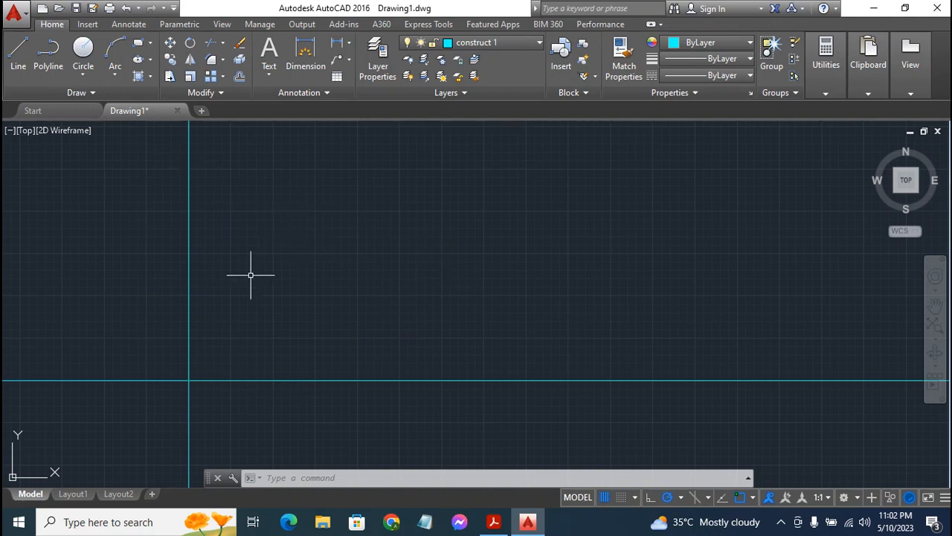
left_click(239, 77)
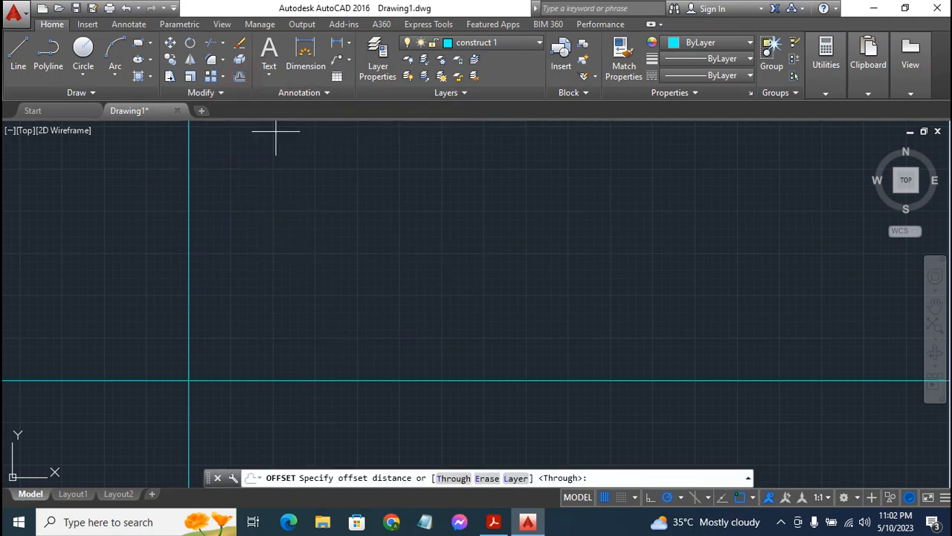
type("2")
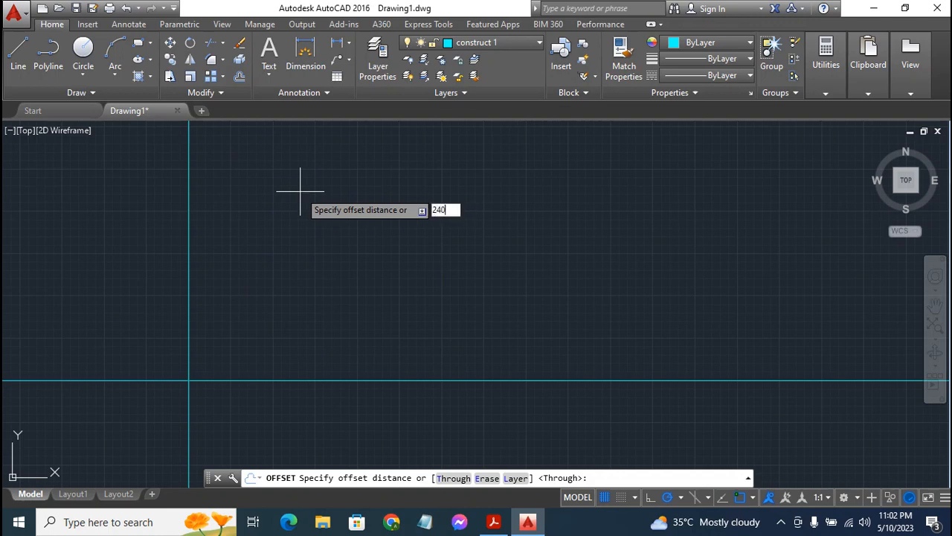
type("40")
key("Return")
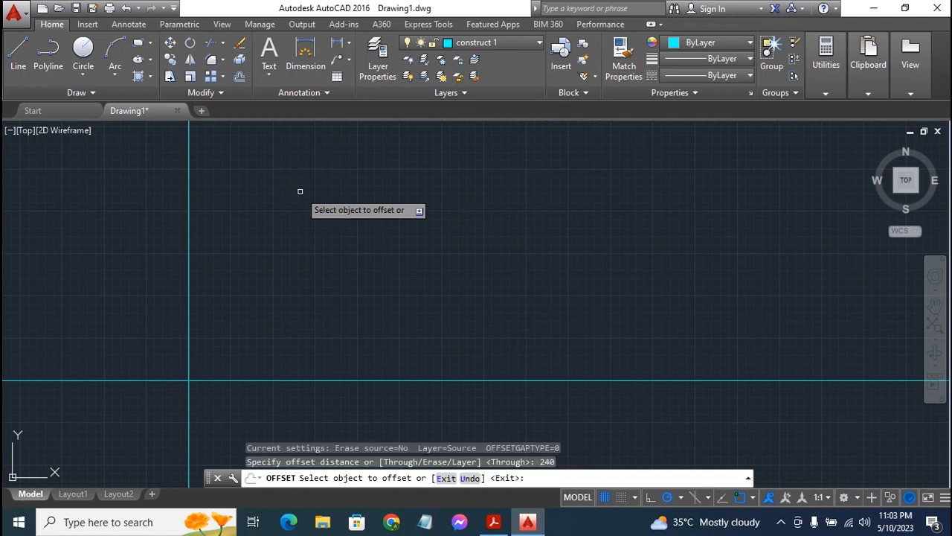
left_click(190, 227)
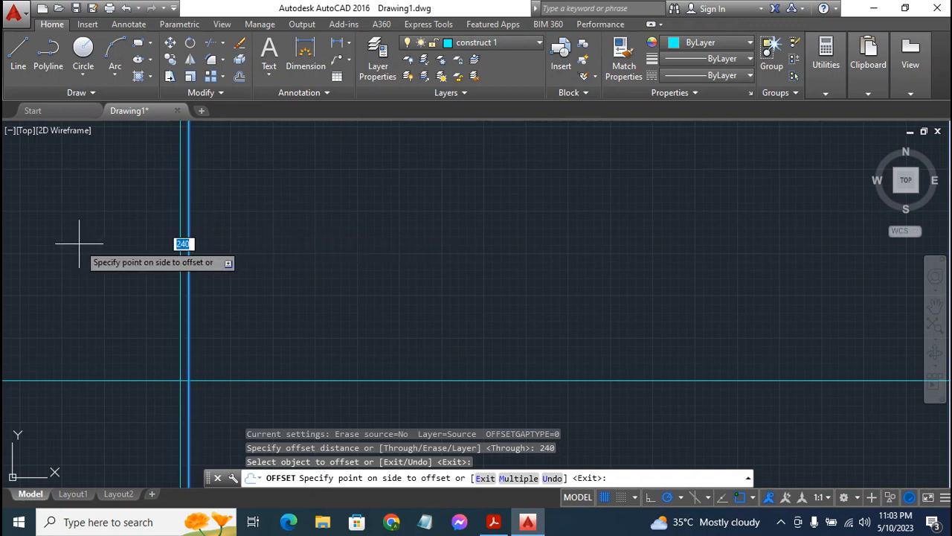
left_click(399, 254)
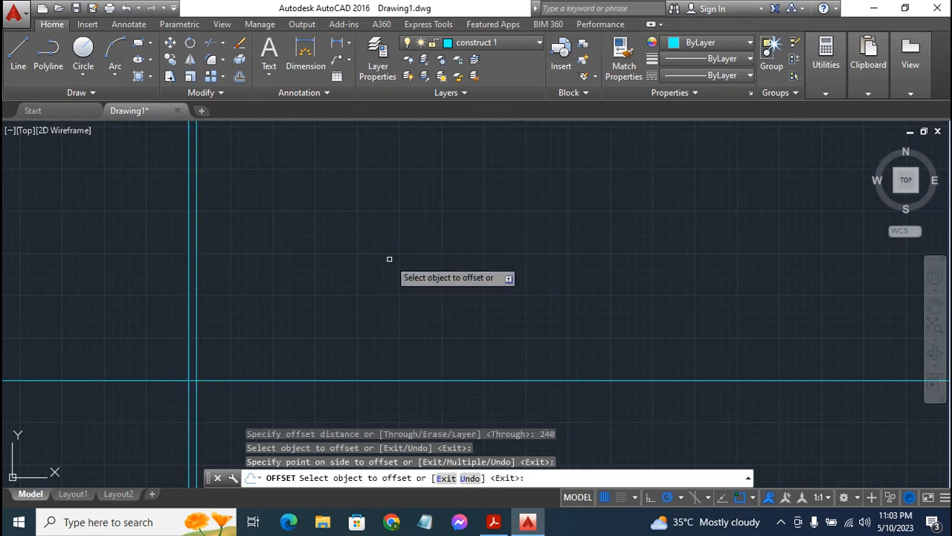
key("Escape")
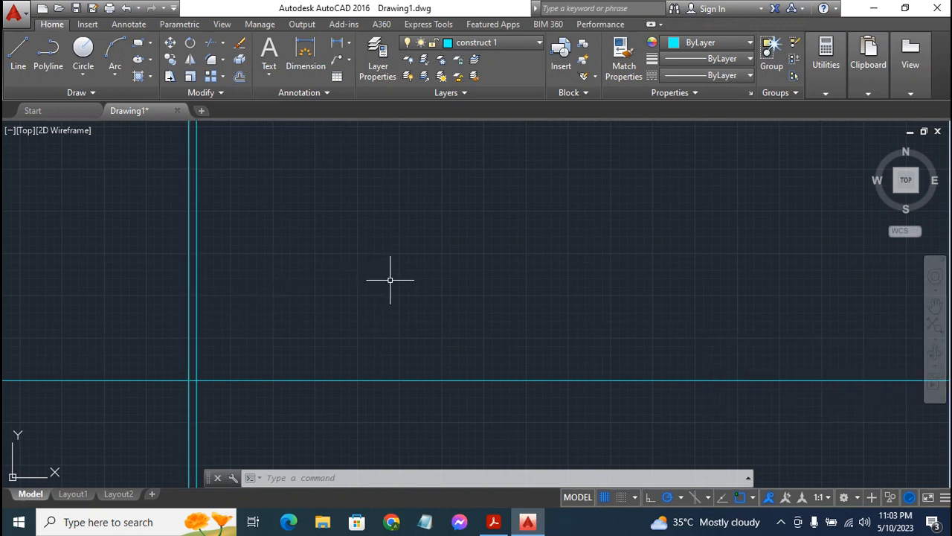
Enlarge and centre the view on the two vertical construction lines where they cross the horizontal one, leaving free space above it.
scroll(389, 280, "up", 3)
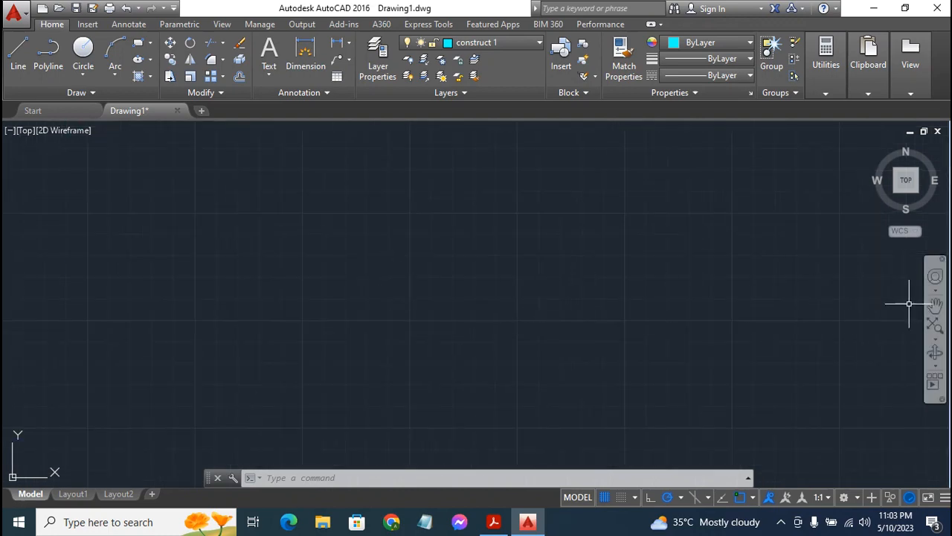
left_click(935, 305)
left_click_drag(6, 343, 531, 245)
left_click_drag(481, 385, 513, 234)
scroll(591, 274, "up", 3)
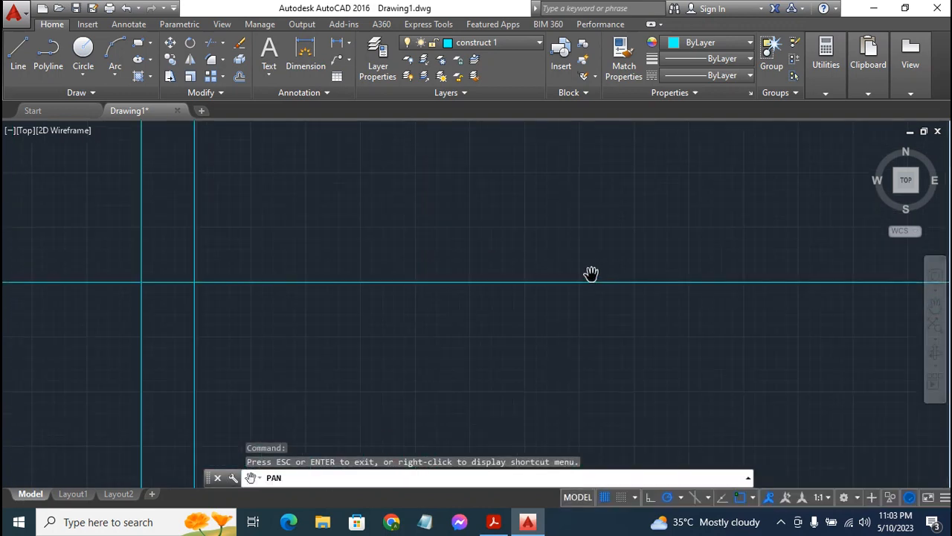
scroll(278, 329, "up", 3)
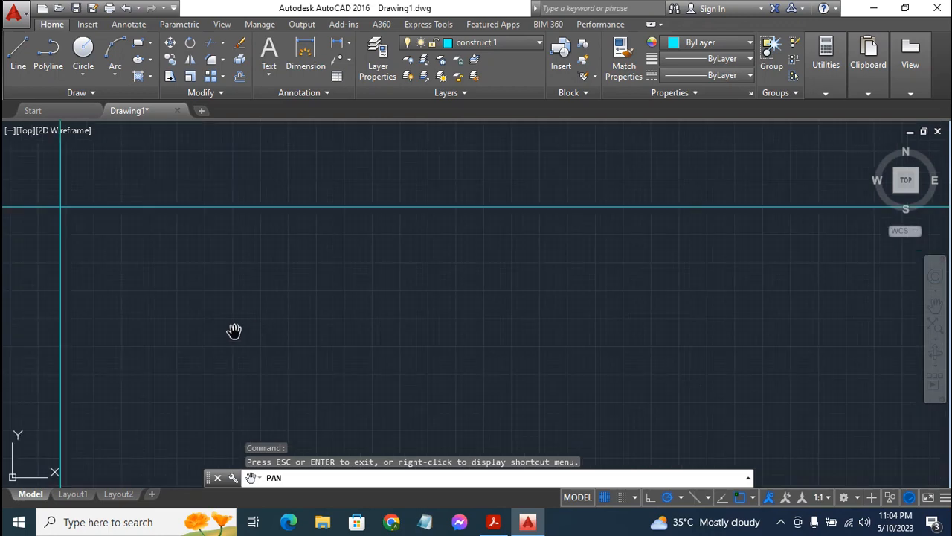
left_click_drag(49, 273, 512, 376)
scroll(512, 376, "up", 3)
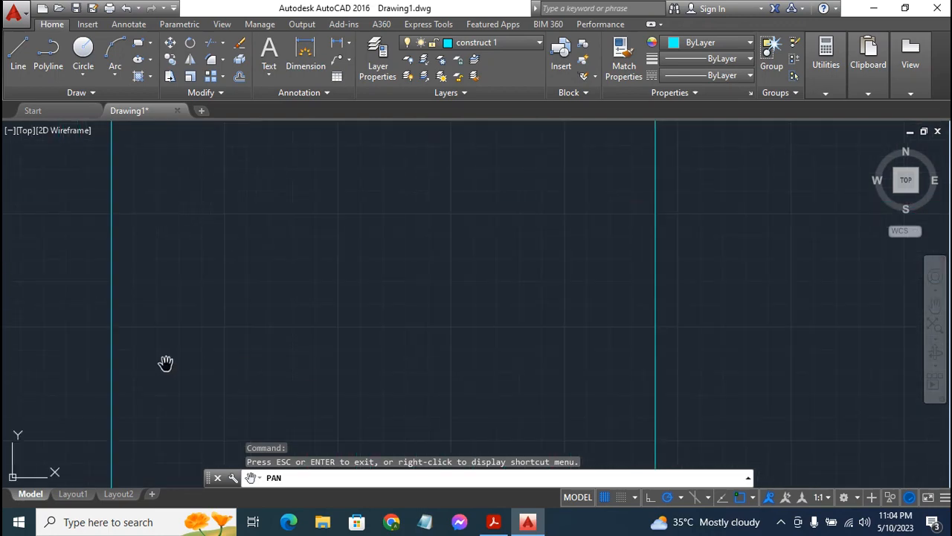
mouse_move(7, 329)
left_mouse_down()
mouse_move(436, 357)
mouse_move(518, 401)
mouse_move(287, 330)
mouse_move(62, 333)
mouse_move(78, 332)
left_mouse_up()
scroll(523, 255, "down", 2)
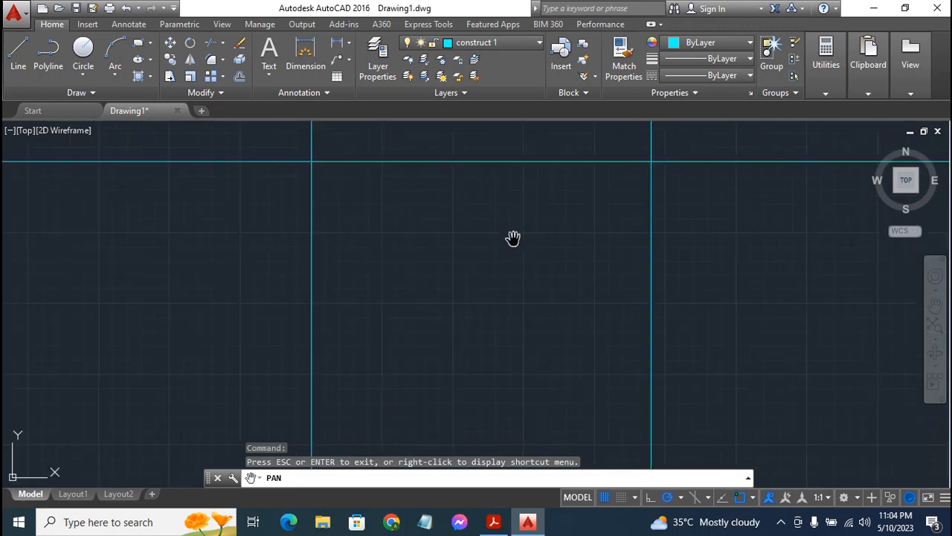
left_click_drag(513, 238, 491, 377)
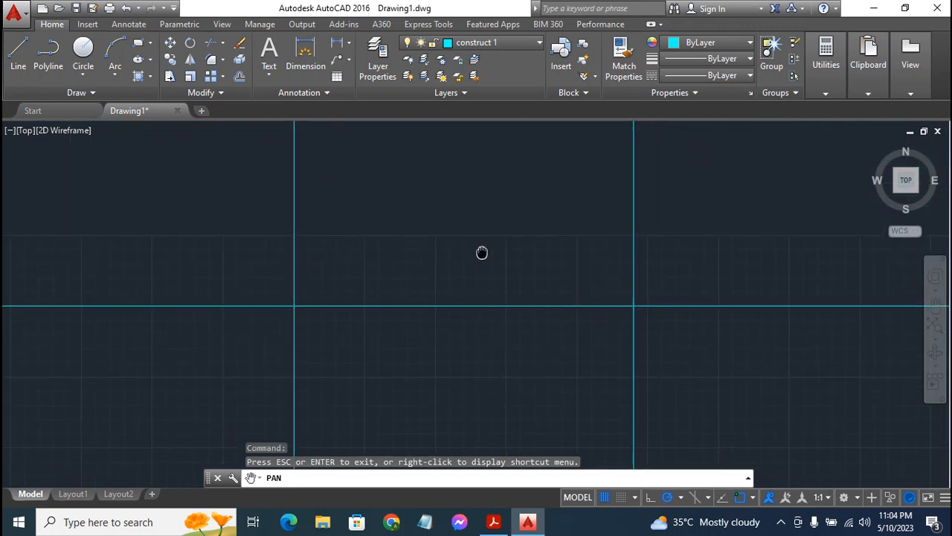
mouse_move(483, 252)
left_mouse_down()
mouse_move(469, 278)
mouse_move(468, 329)
left_mouse_up()
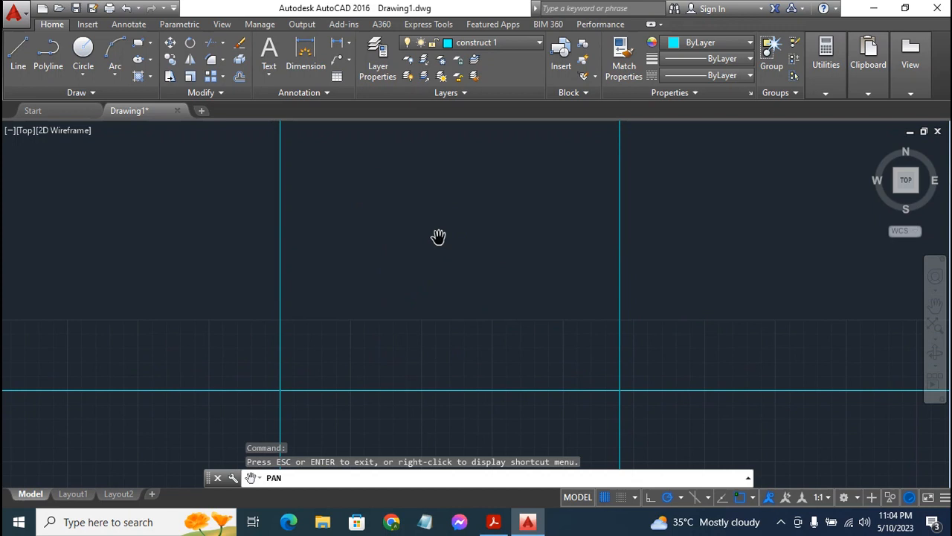
key("Escape")
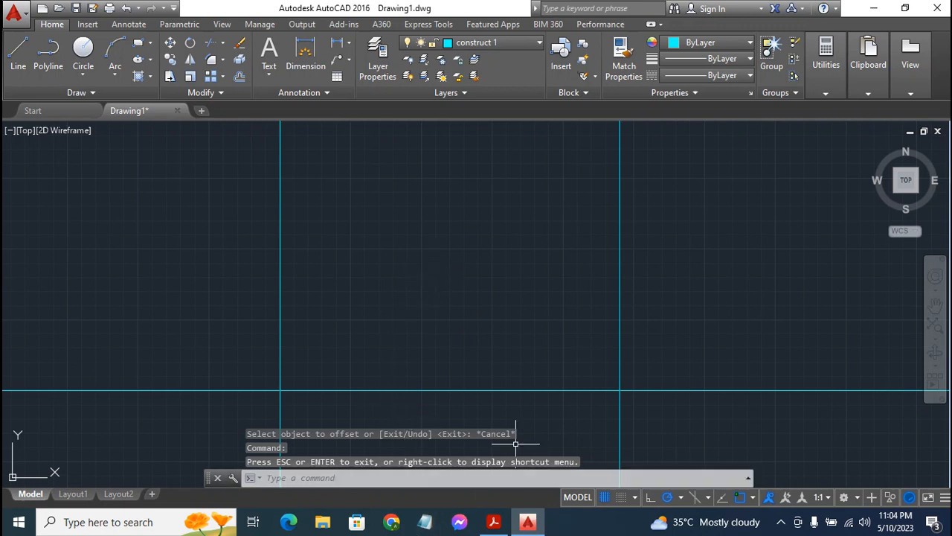
Check the Exercise 7 dimensions in Adobe Acrobat Reader, and offset the horizontal construction line 160 units upward in AutoCAD.
left_click(494, 521)
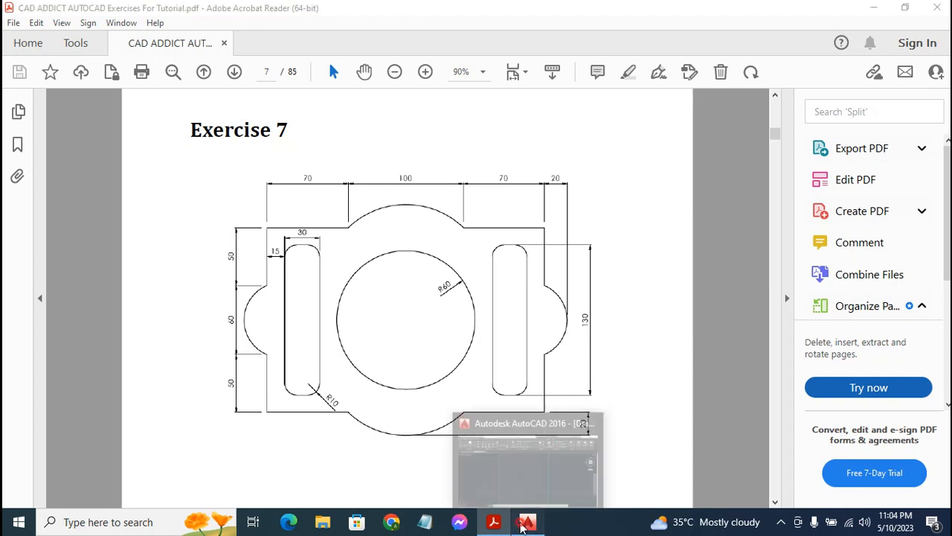
left_click(528, 521)
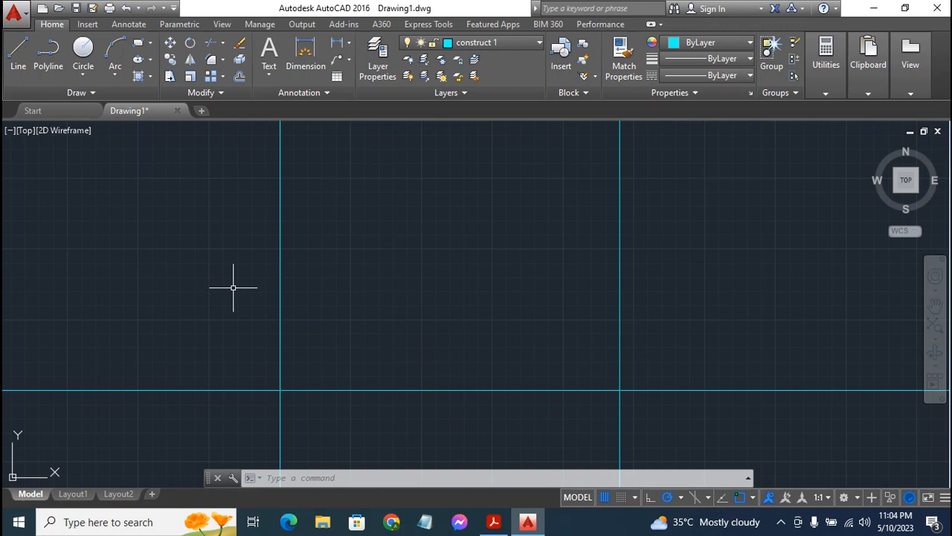
left_click(240, 75)
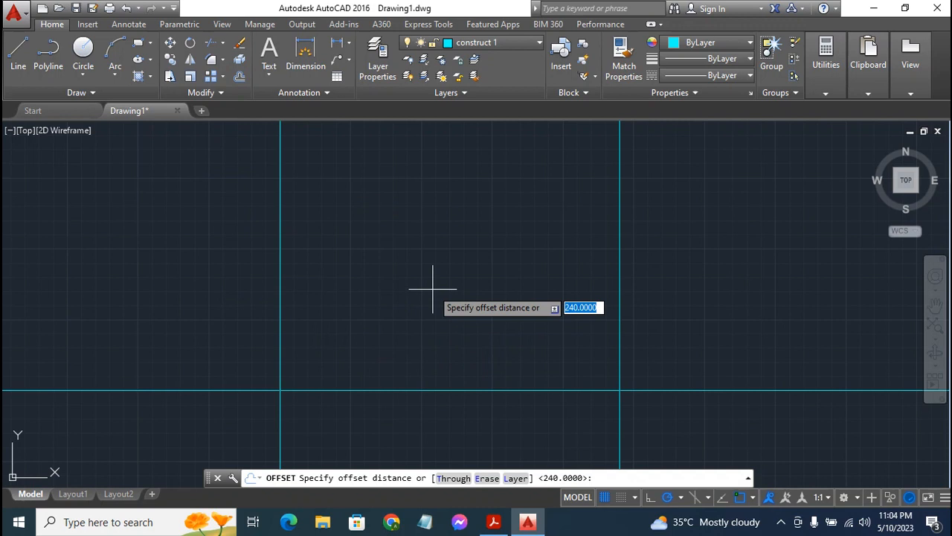
type("1")
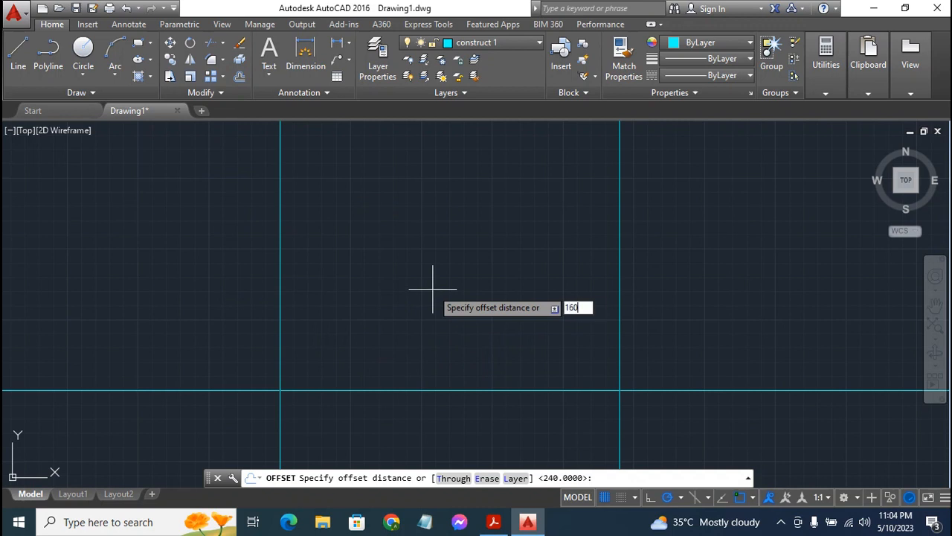
type("60")
key("Return")
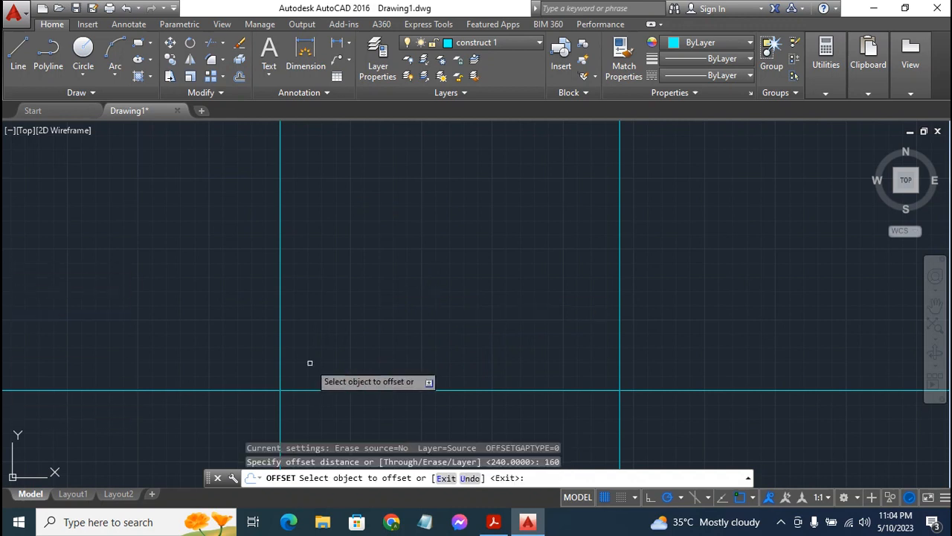
left_click(124, 388)
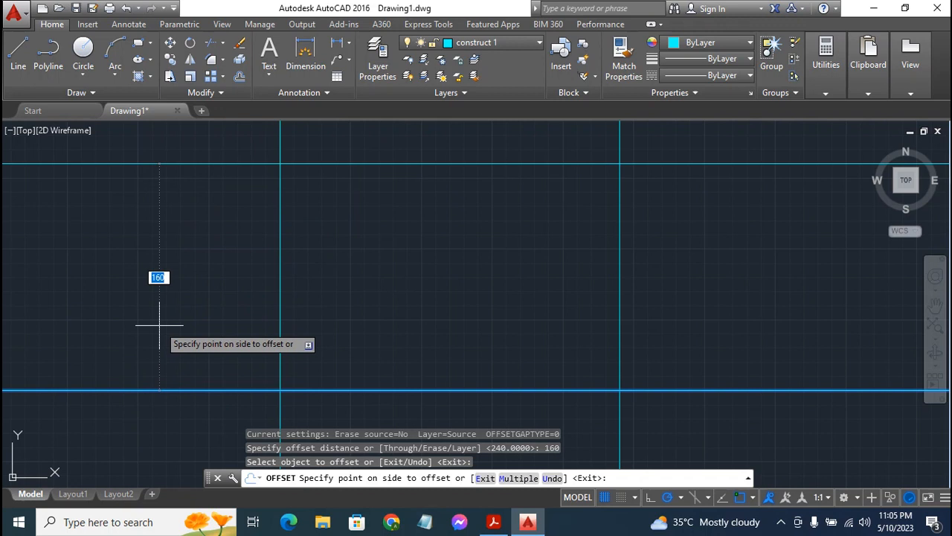
left_click(166, 241)
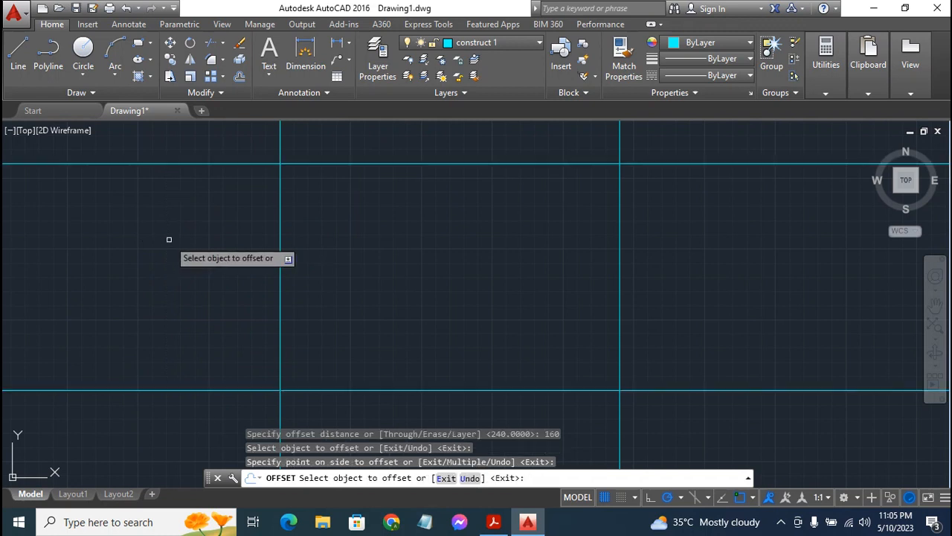
key("Escape")
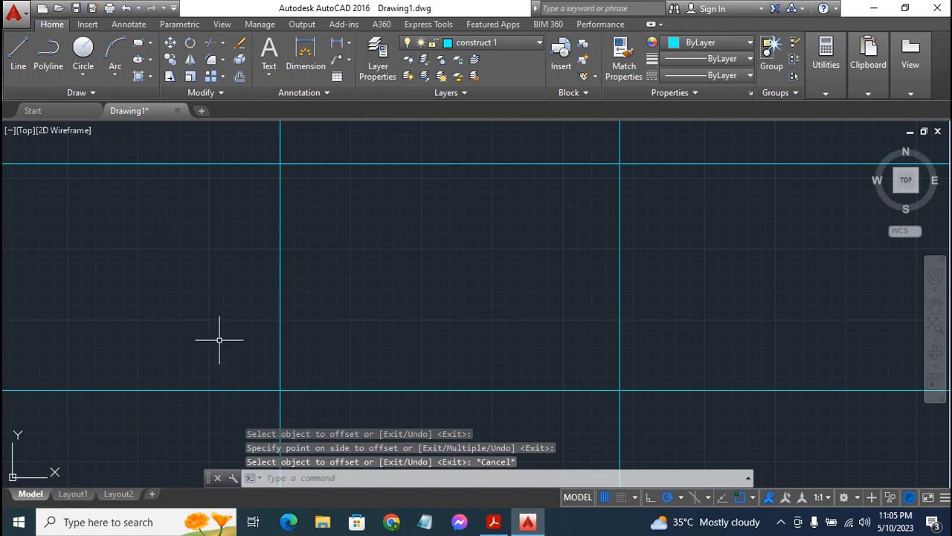
Check the slot dimensions of Exercise 7 in Adobe Acrobat Reader, and offset both outer vertical construction lines 15 units inward in AutoCAD.
left_click(495, 525)
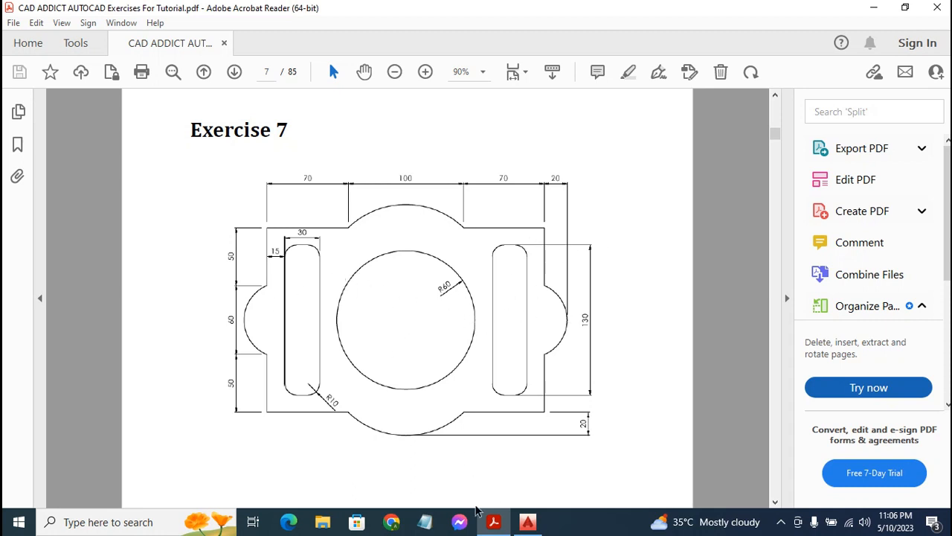
left_click(528, 524)
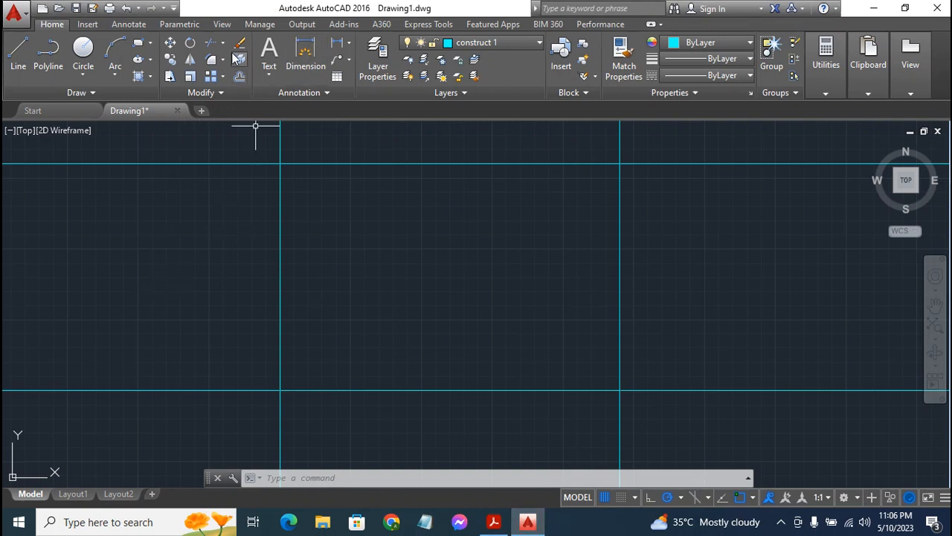
left_click(240, 77)
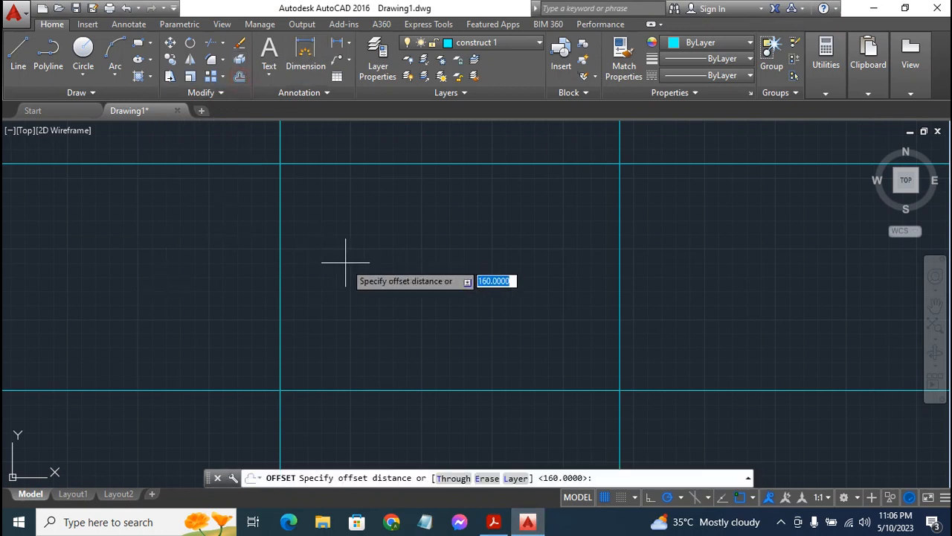
type("15")
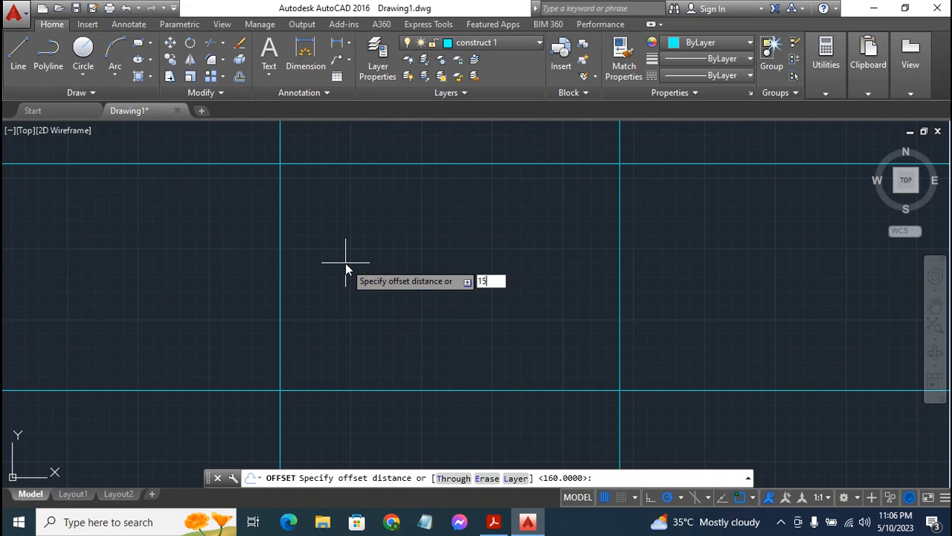
key("Return")
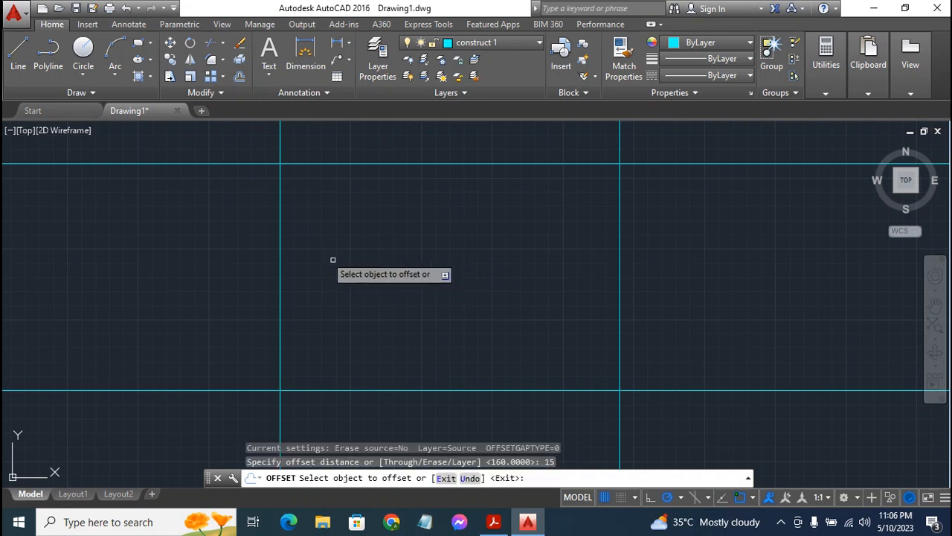
left_click(280, 229)
left_click(308, 239)
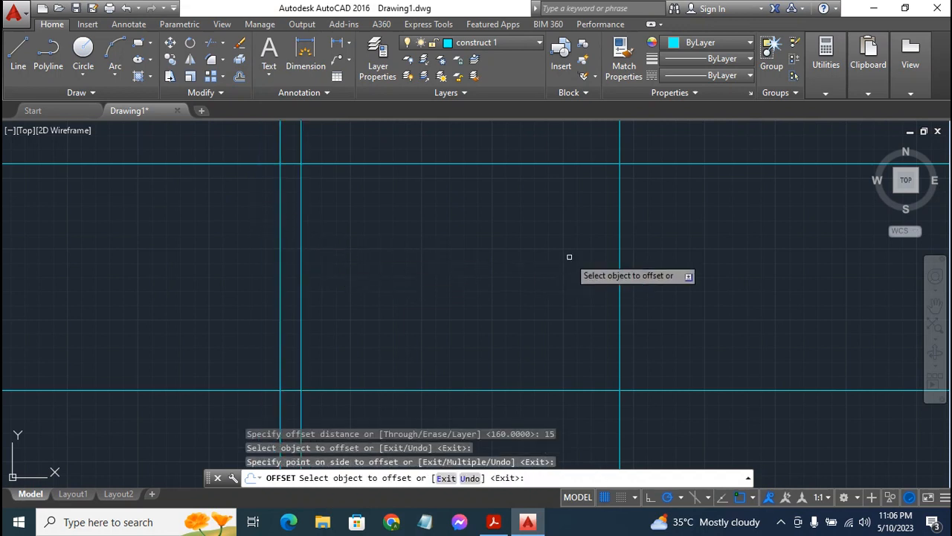
left_click(620, 236)
left_click(553, 236)
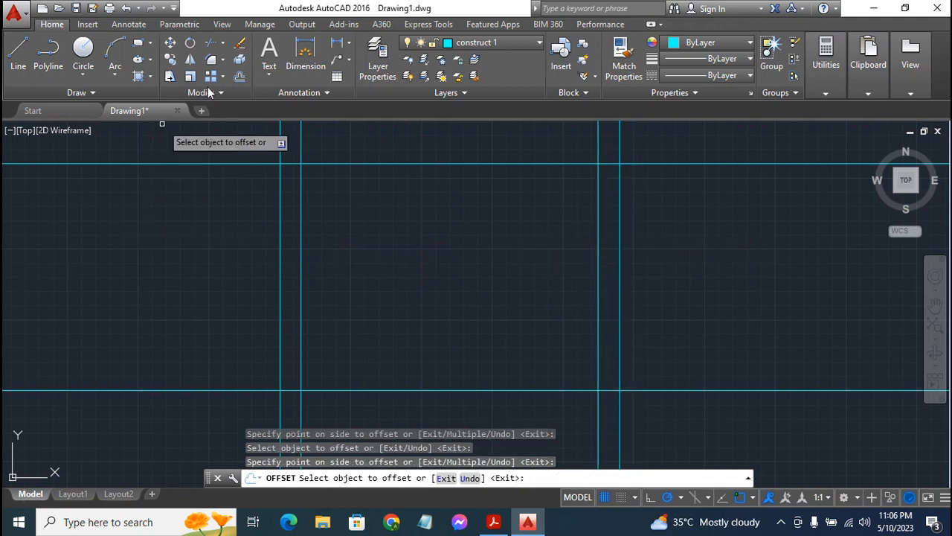
Offset the two inner vertical construction lines 30 units further toward the plate's centre, and end the Offset command.
left_click(238, 77)
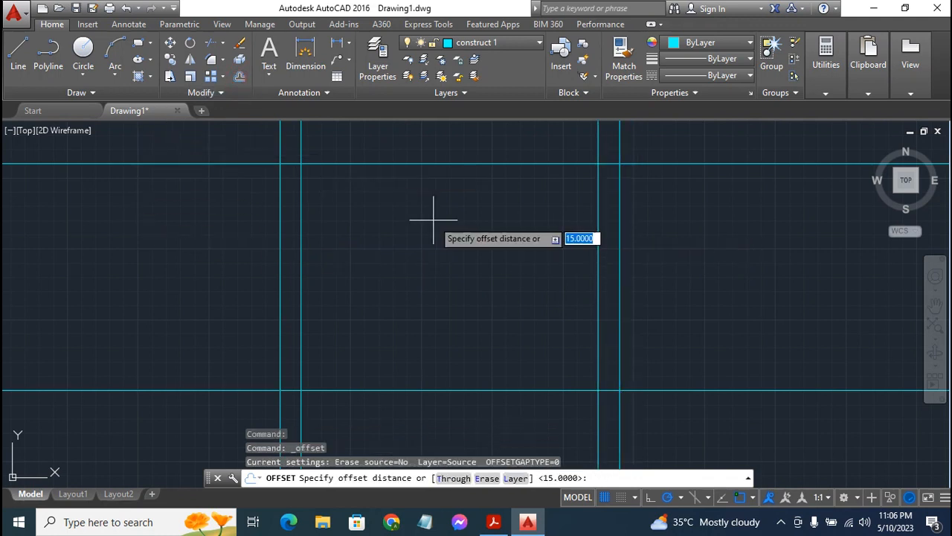
type("30")
key("Return")
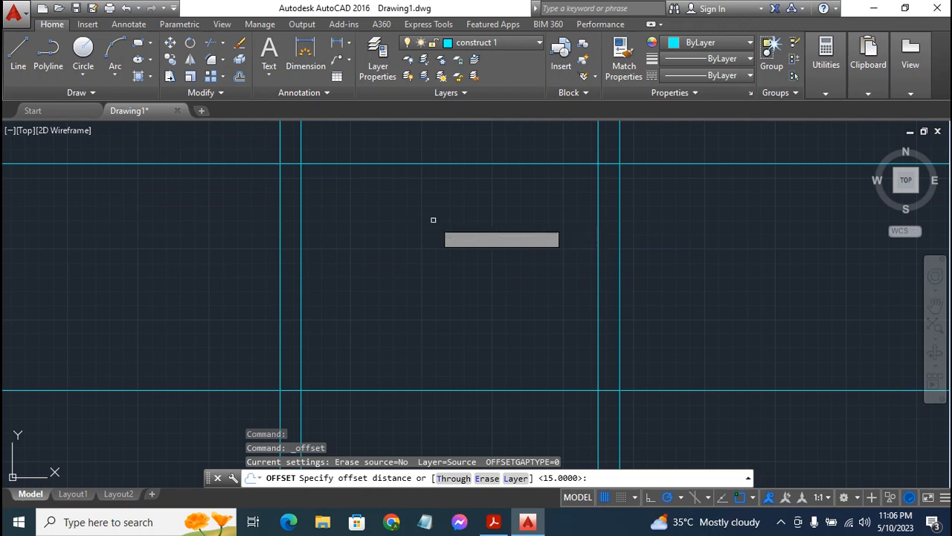
left_click(300, 246)
left_click(385, 260)
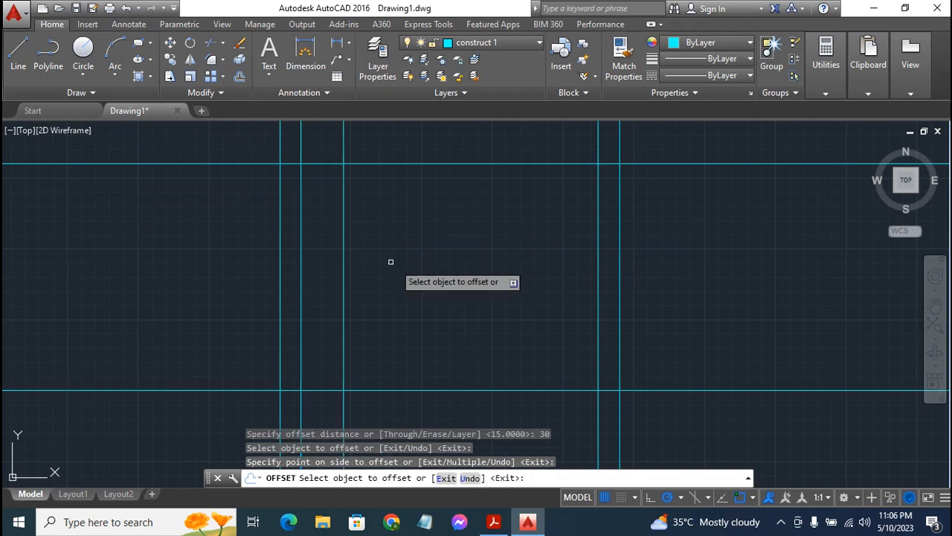
left_click(598, 248)
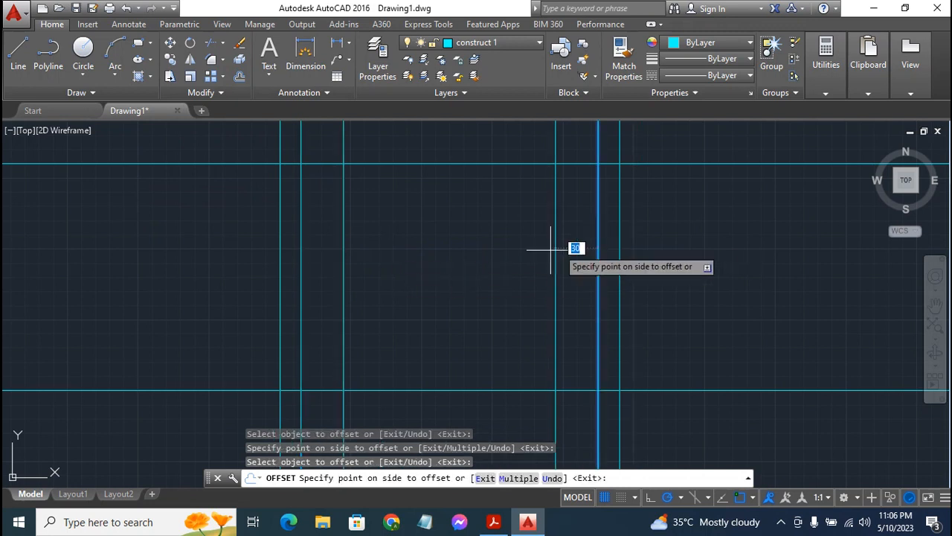
left_click(520, 254)
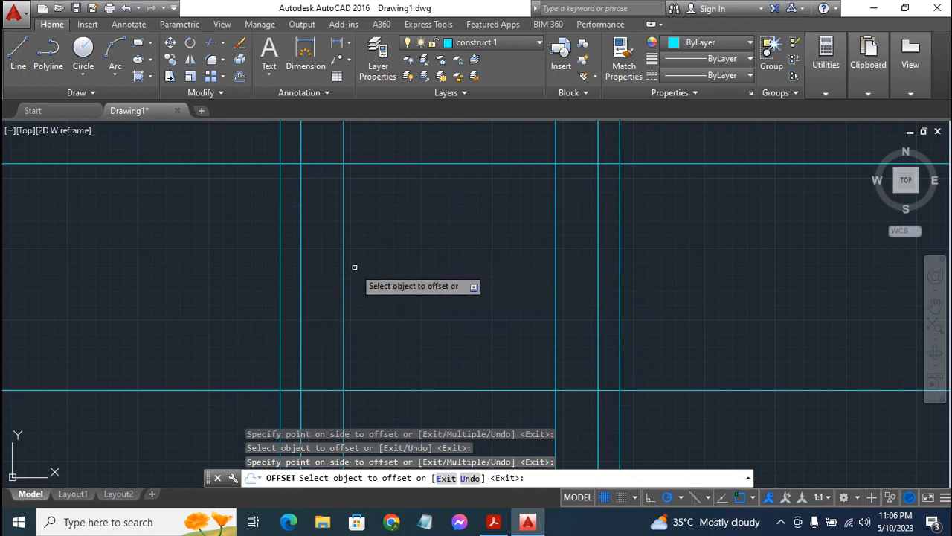
key("Escape")
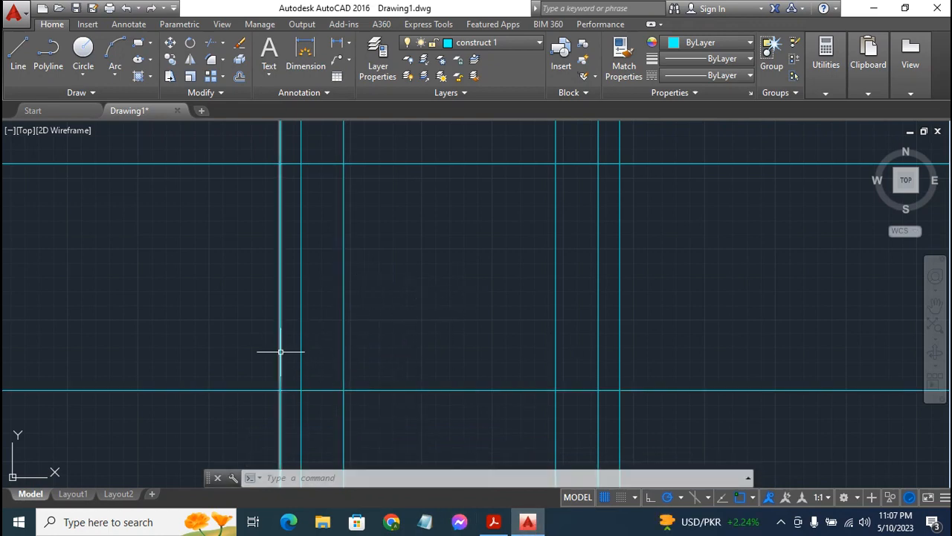
Check the slot height in Adobe Acrobat Reader, and offset the upper and lower horizontal construction lines 15 units inward in AutoCAD.
left_click(493, 521)
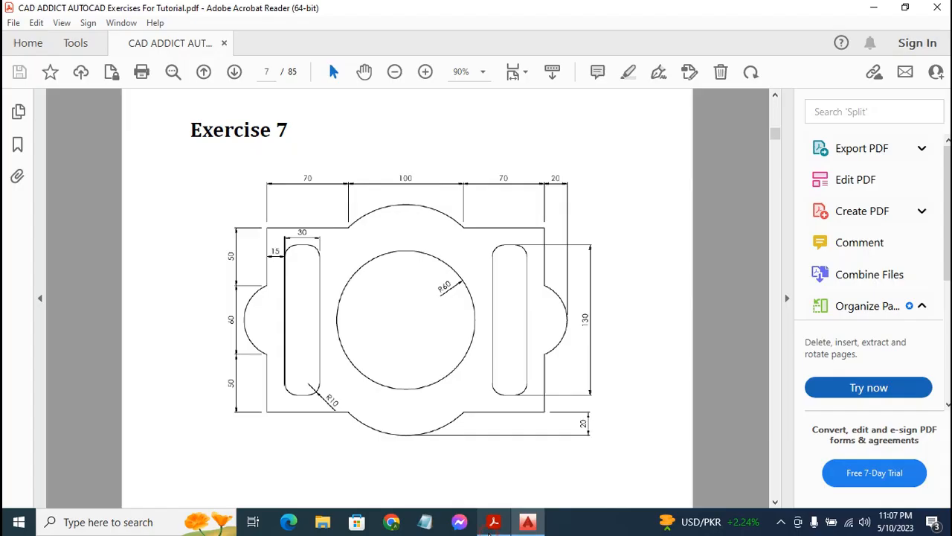
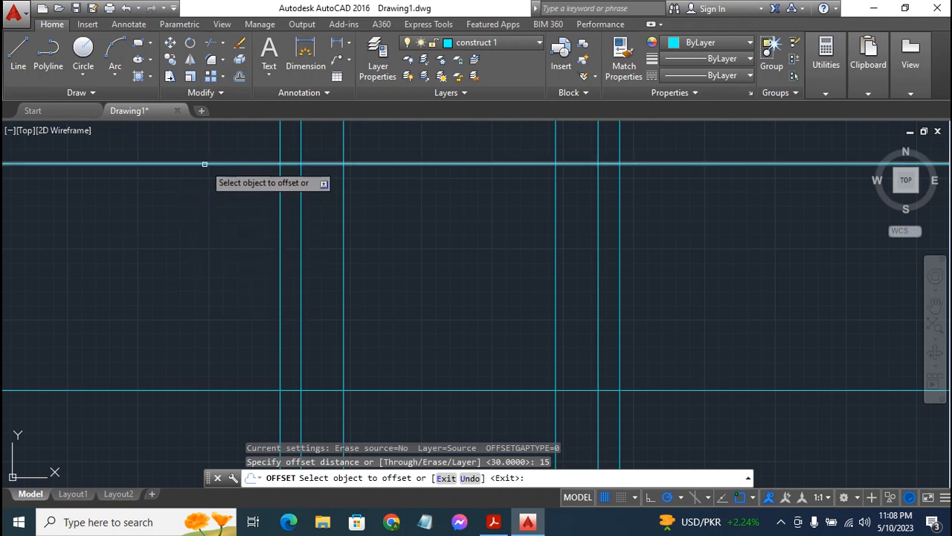
left_click(205, 164)
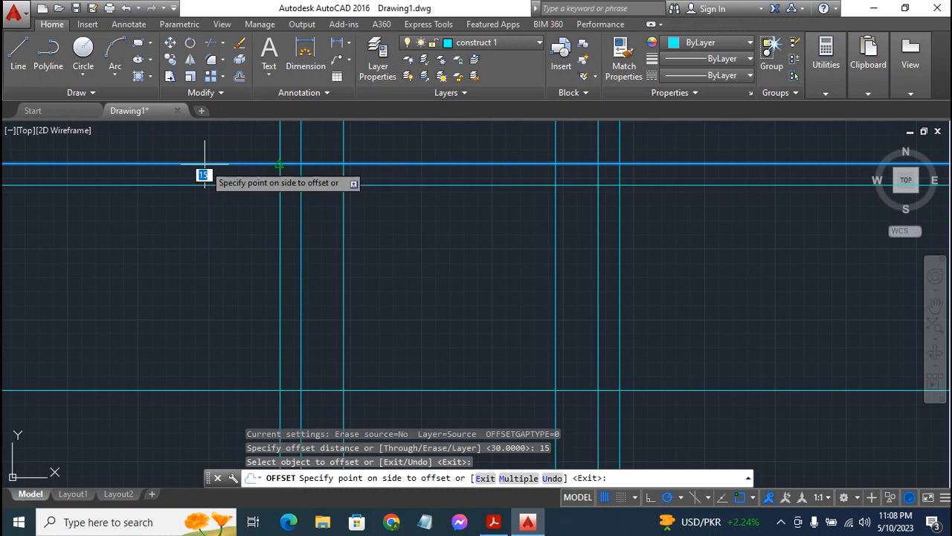
left_click(203, 227)
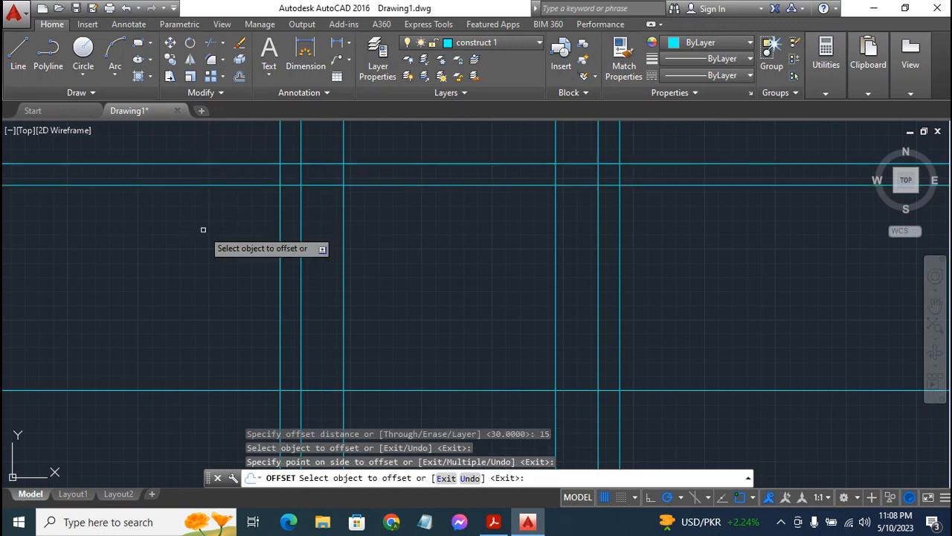
left_click(183, 390)
left_click(190, 338)
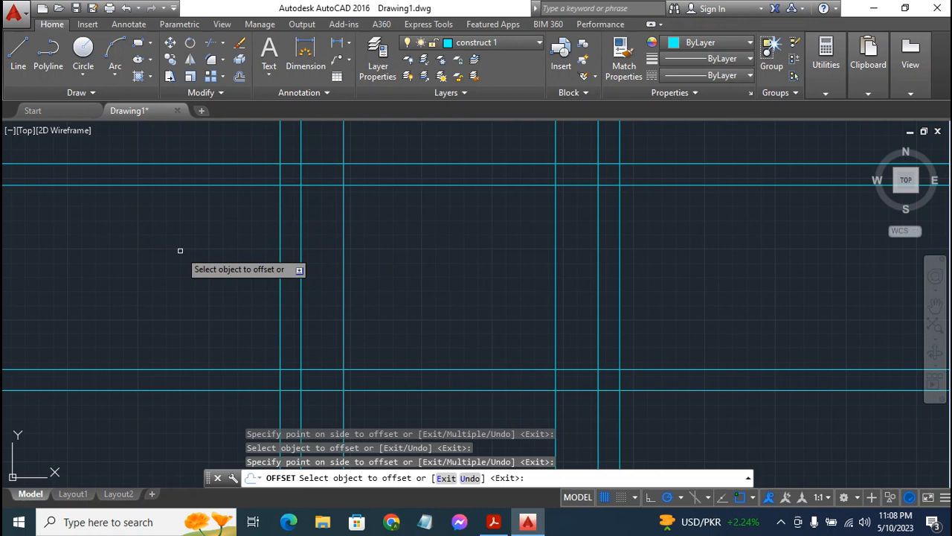
key("Escape")
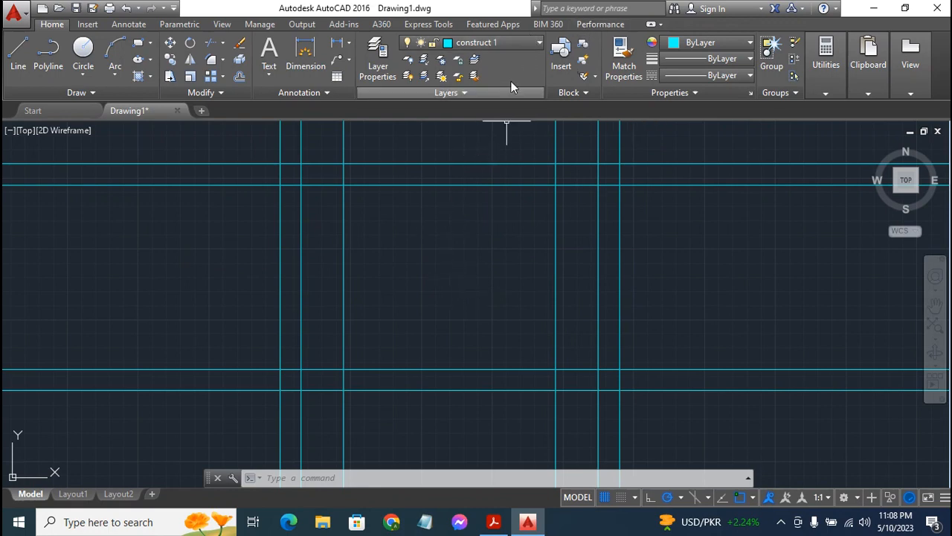
Make layer 0 current and draw the left slot's 30 by 130 rectangle between the inner construction line intersections.
left_click(522, 44)
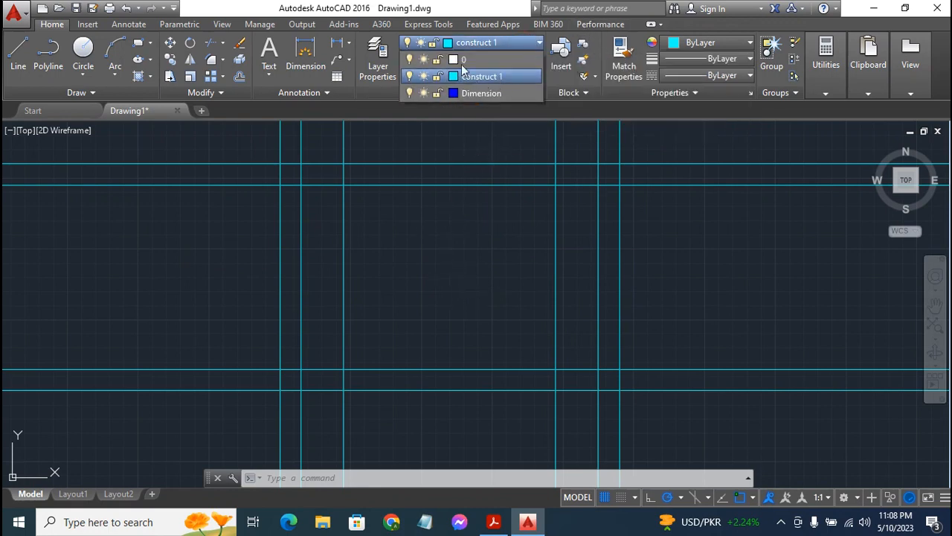
left_click(506, 61)
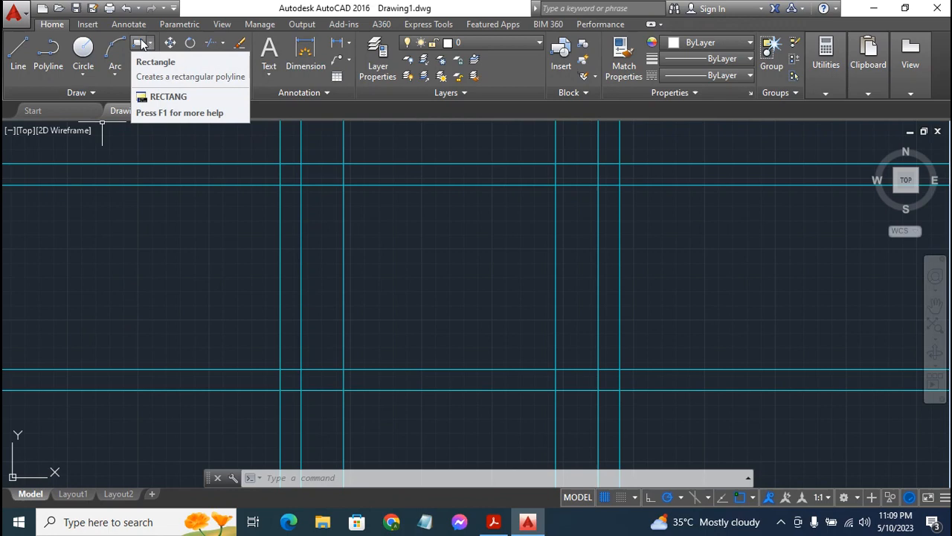
left_click(141, 45)
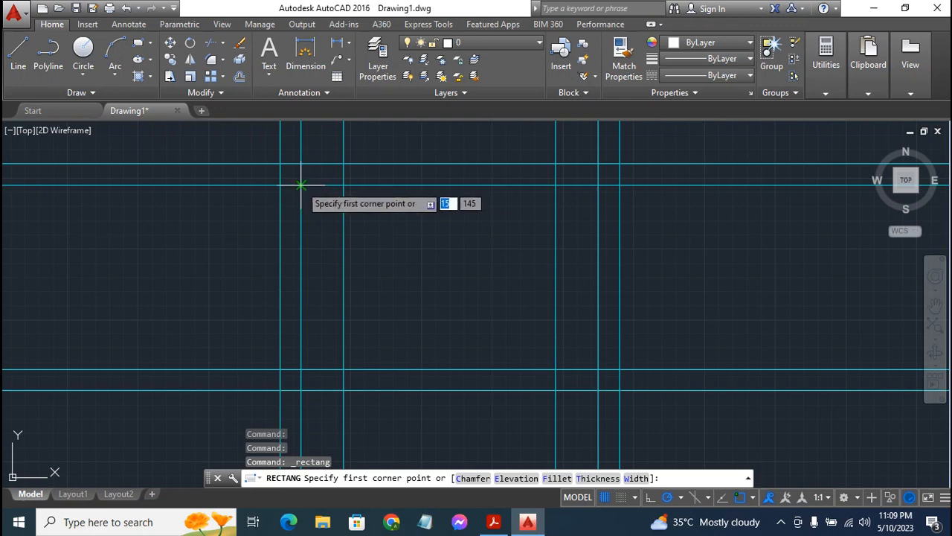
left_click(301, 184)
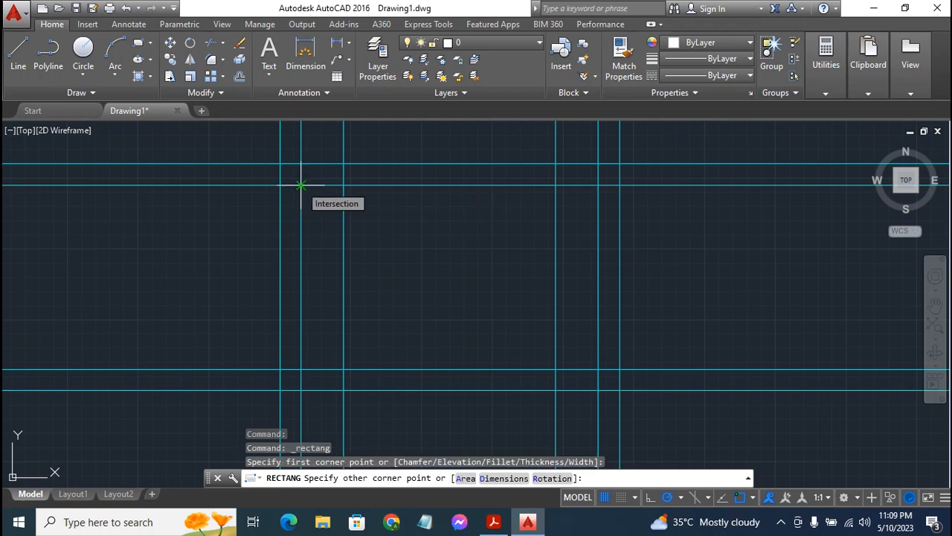
left_click(343, 369)
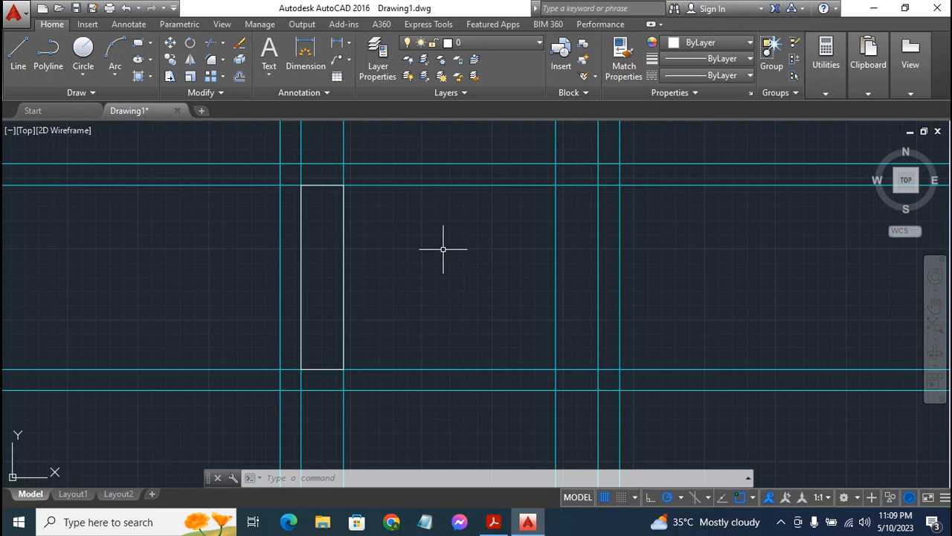
Draw the right slot's 30 by 130 rectangle between the opposite intersections of the inner construction lines.
type("rec")
key("Return")
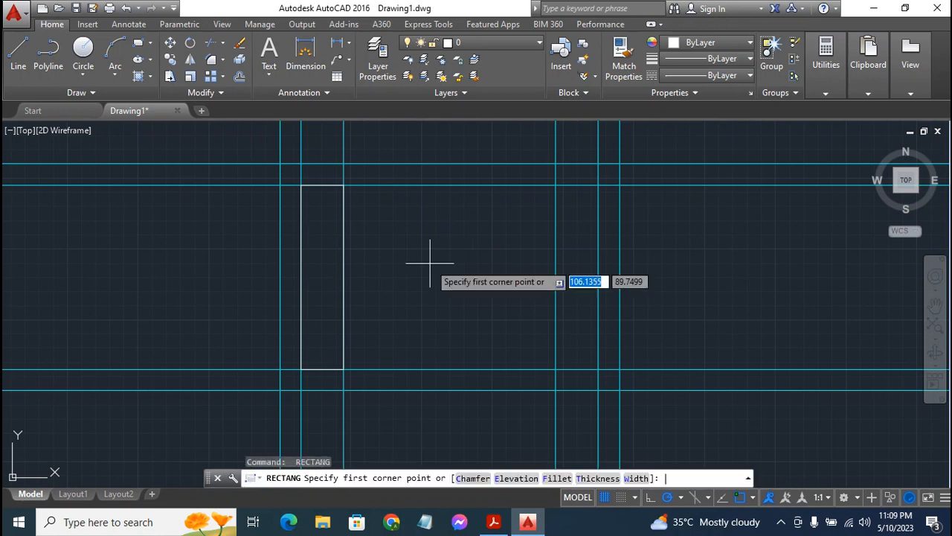
left_click(555, 185)
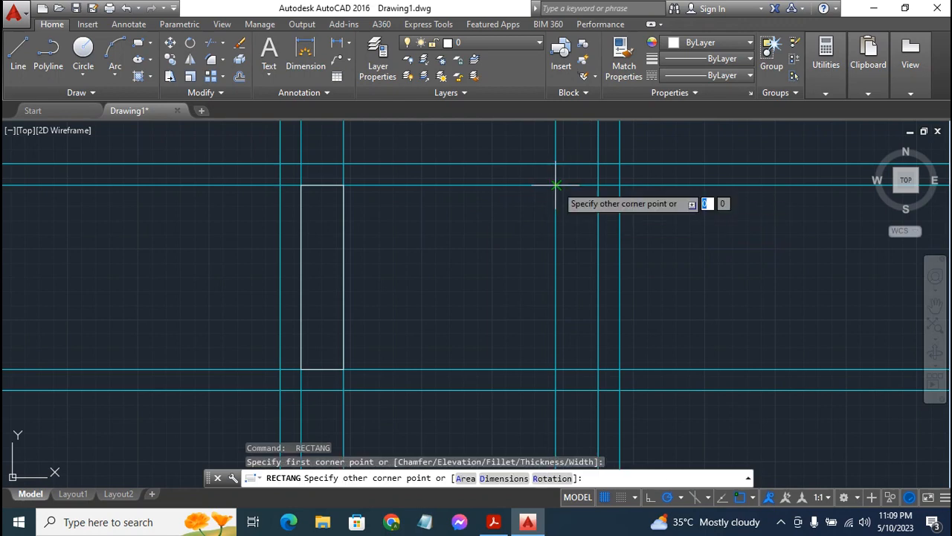
left_click(598, 369)
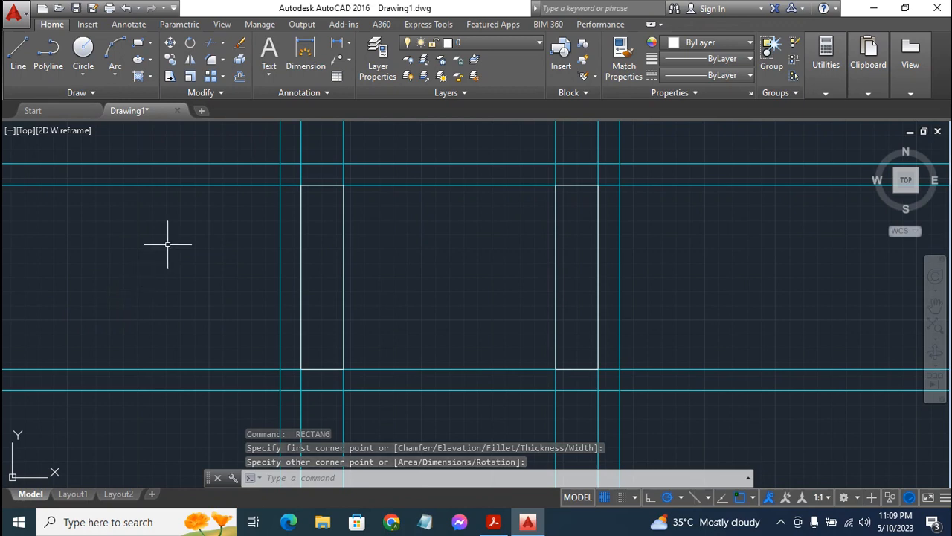
Delete the two horizontal and four vertical inner construction lines around the slot rectangles, keeping the outer four.
left_click(199, 184)
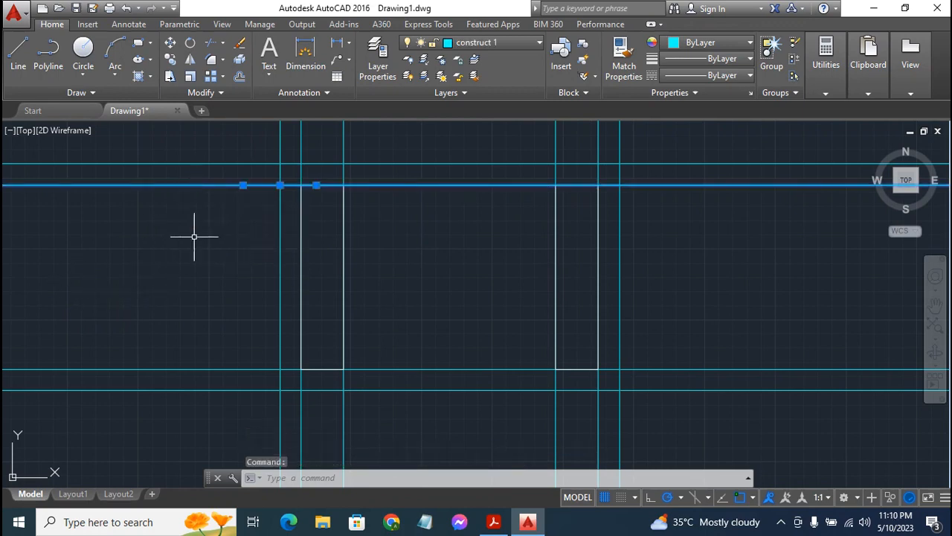
left_click(196, 369)
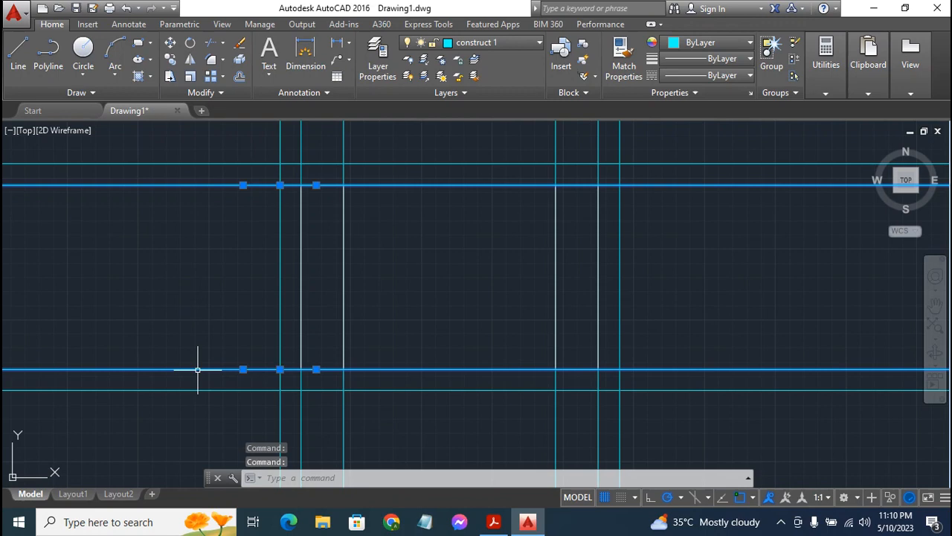
left_click(305, 377)
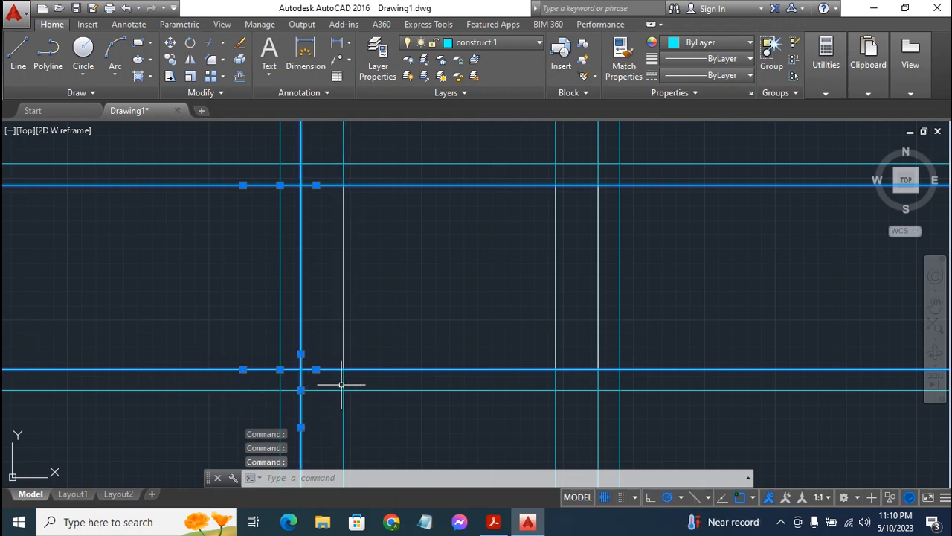
left_click(344, 384)
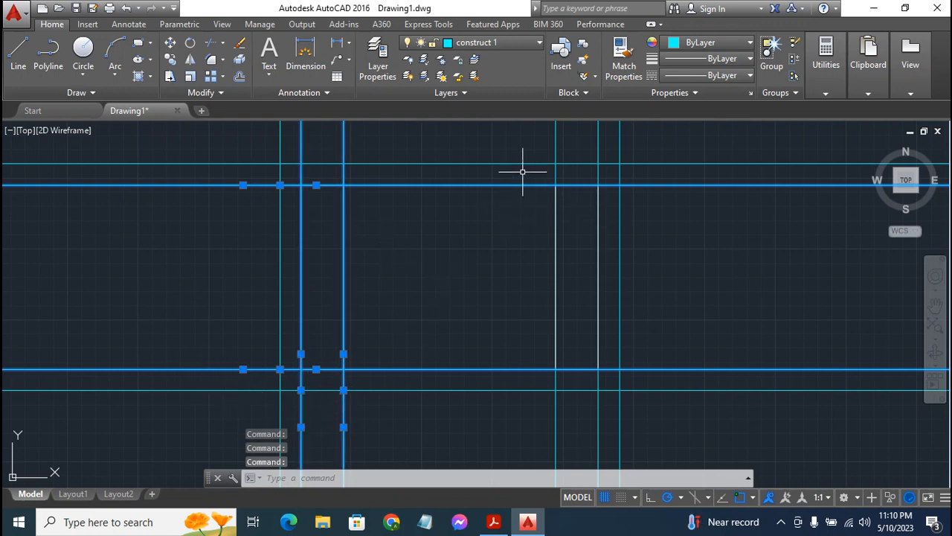
left_click(556, 171)
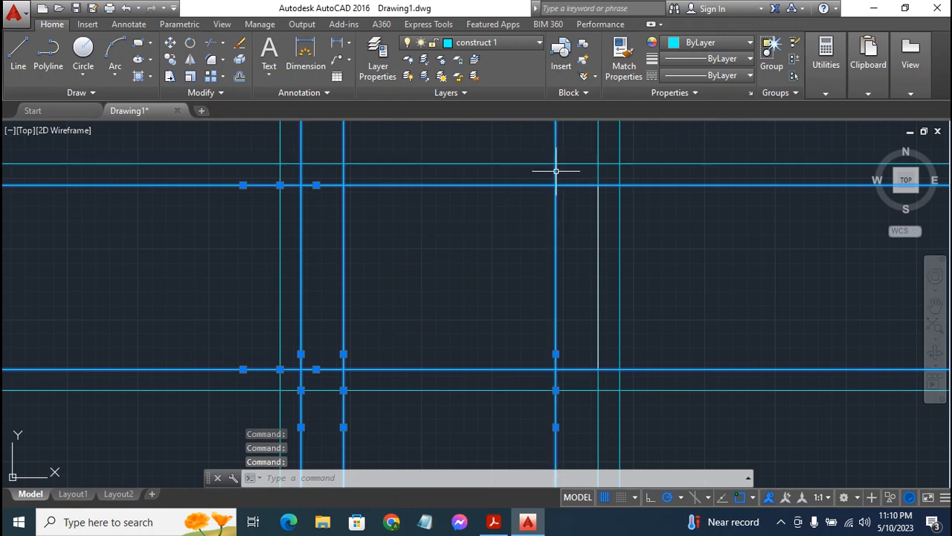
left_click(597, 170)
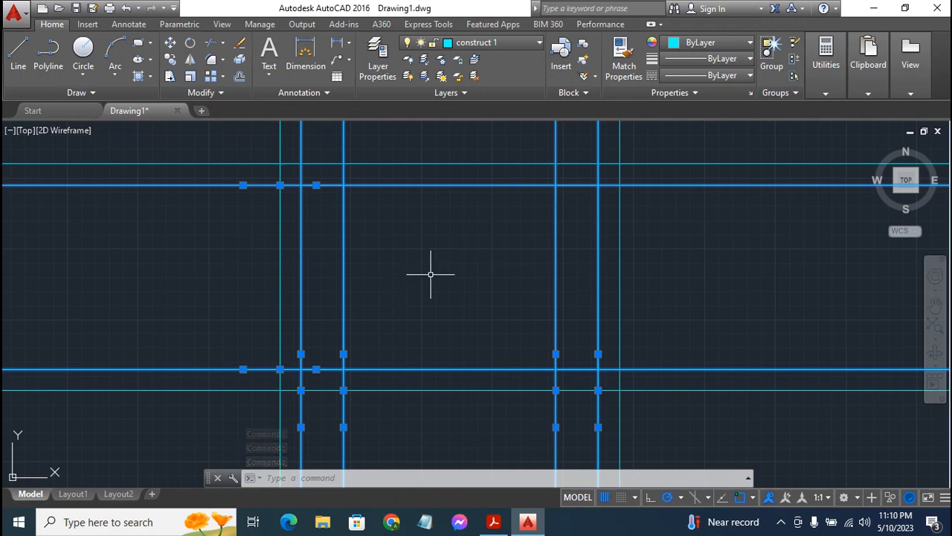
key("Delete")
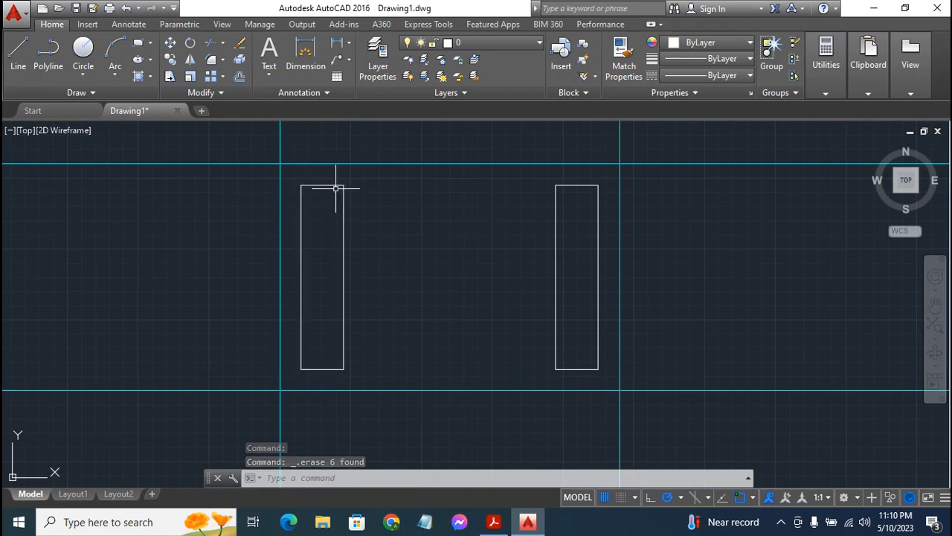
Check the slot corner radius in Adobe Acrobat Reader, and start a Fillet in AutoCAD with radius 10 and the Multiple option.
left_click(493, 521)
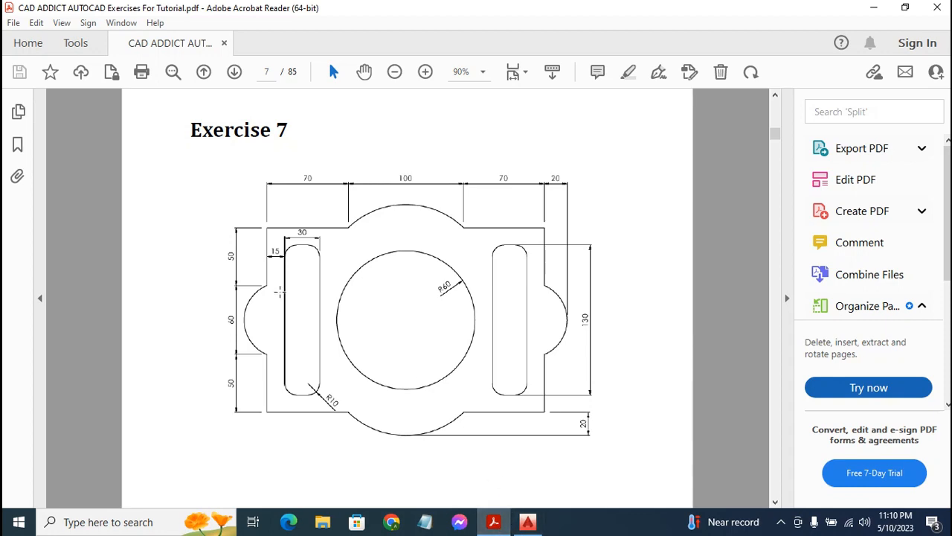
left_click(527, 522)
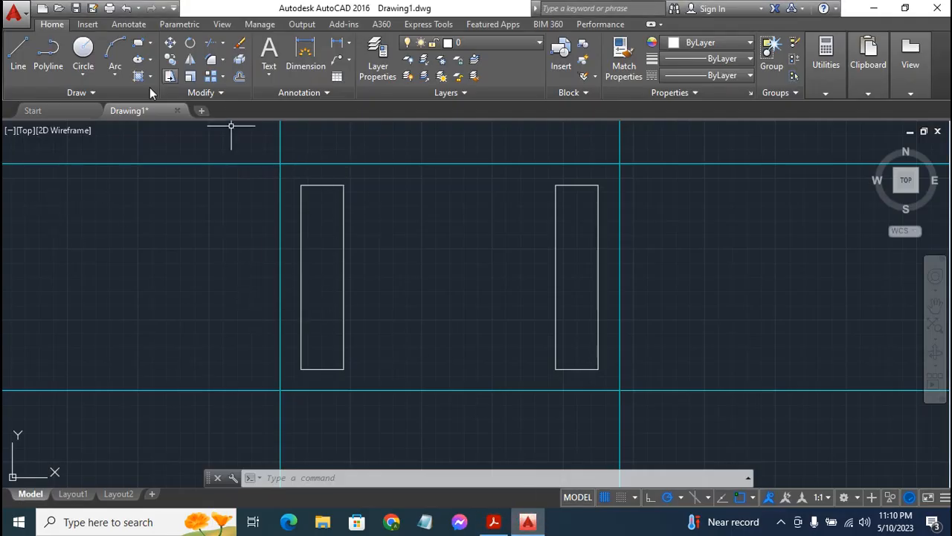
left_click(213, 60)
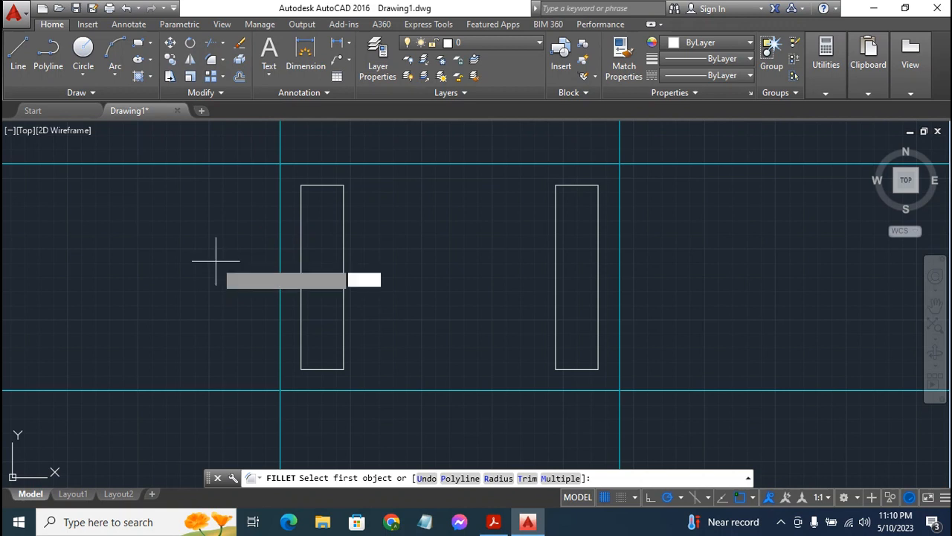
type("r")
key("Return")
type("1")
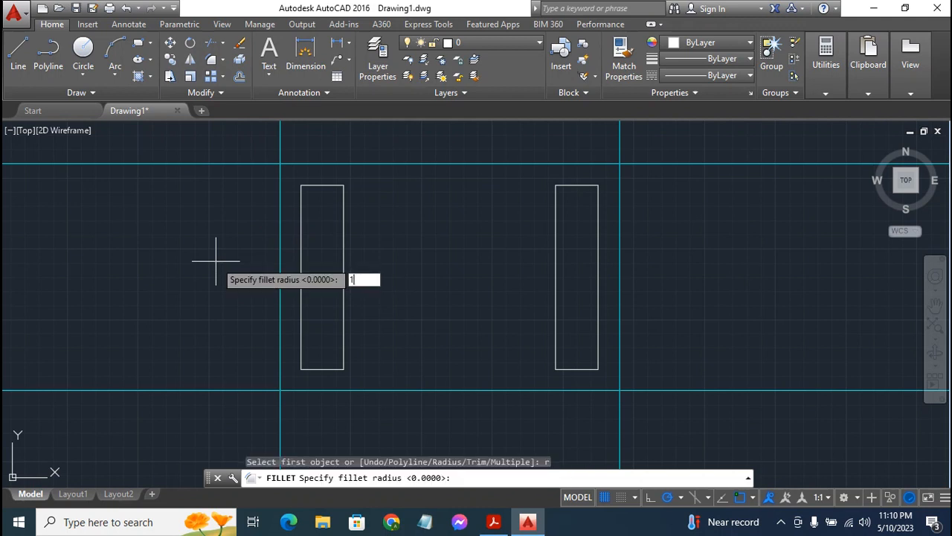
type("0")
key("Return")
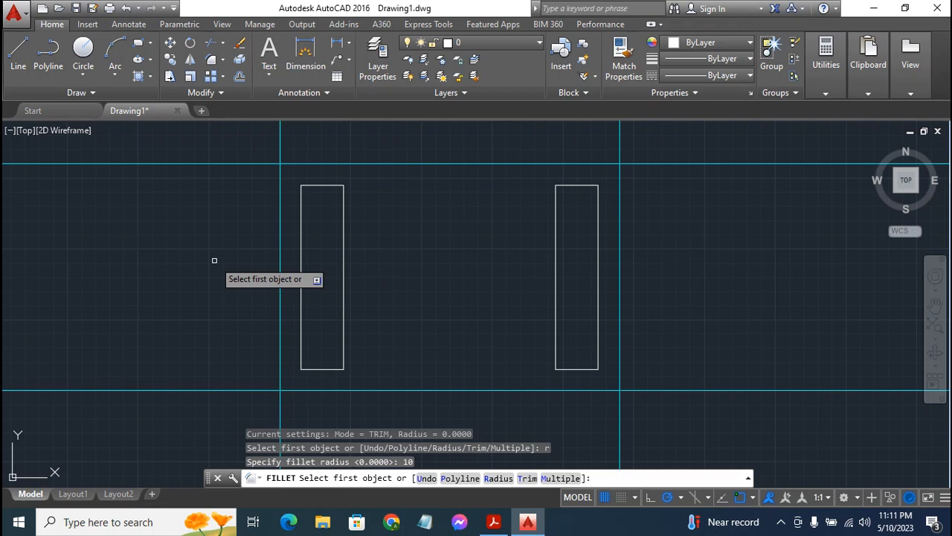
key("Return")
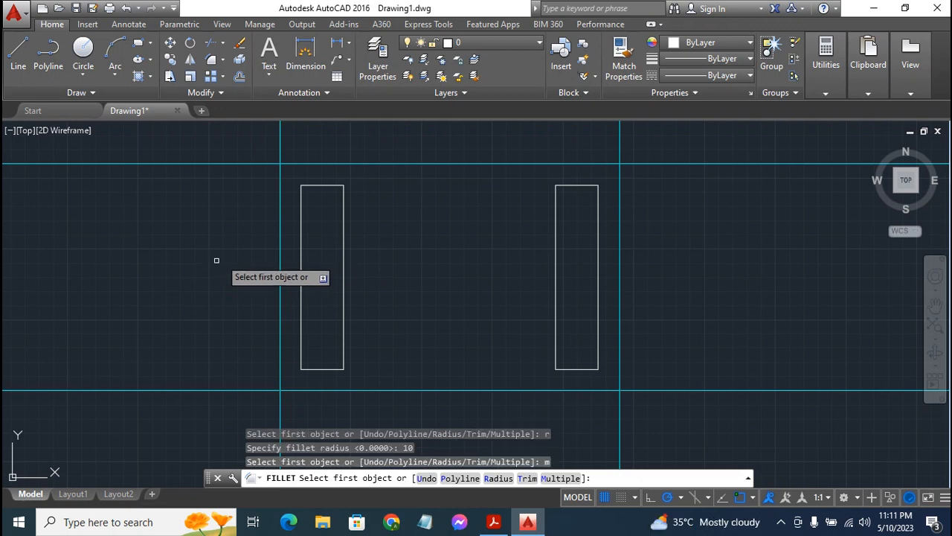
Fillet all four corners of the left slot rectangle with the 10 radius.
left_click(299, 202)
left_click(326, 186)
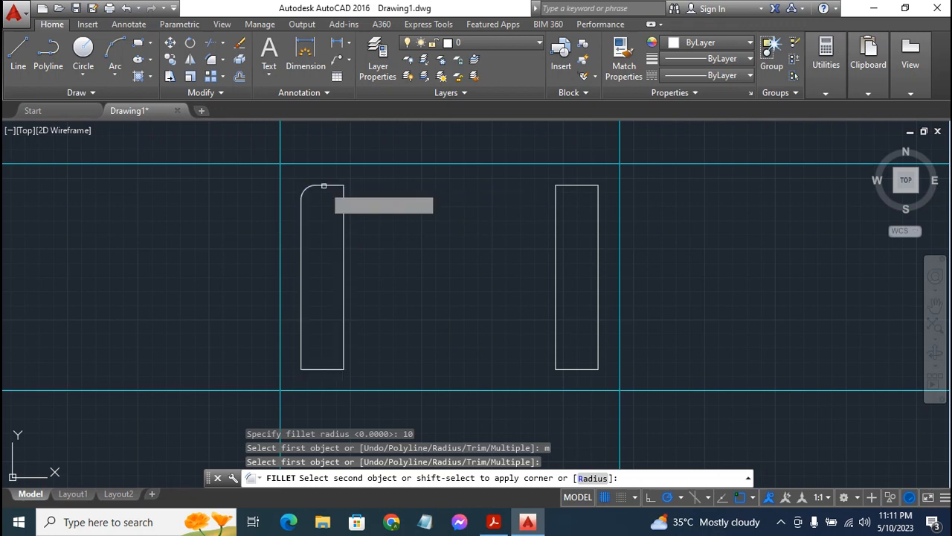
left_click(342, 201)
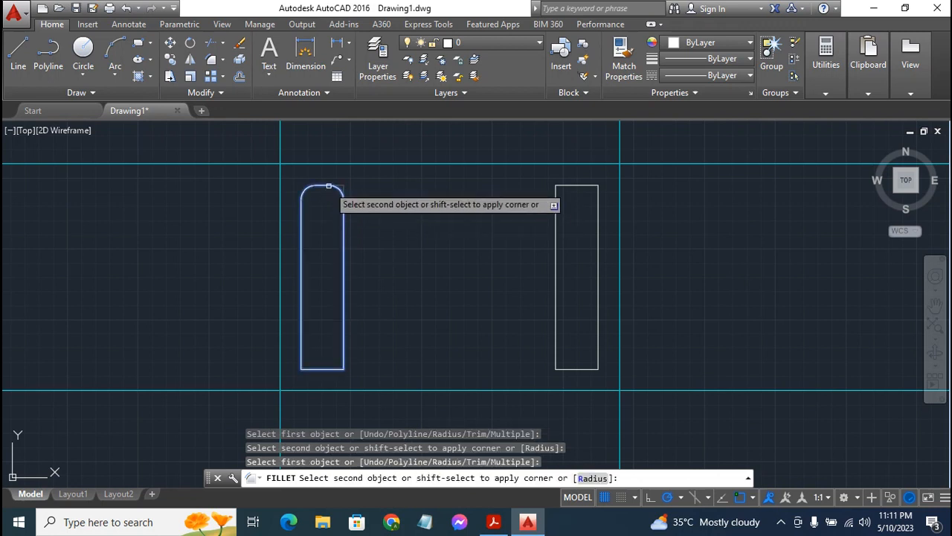
left_click(328, 185)
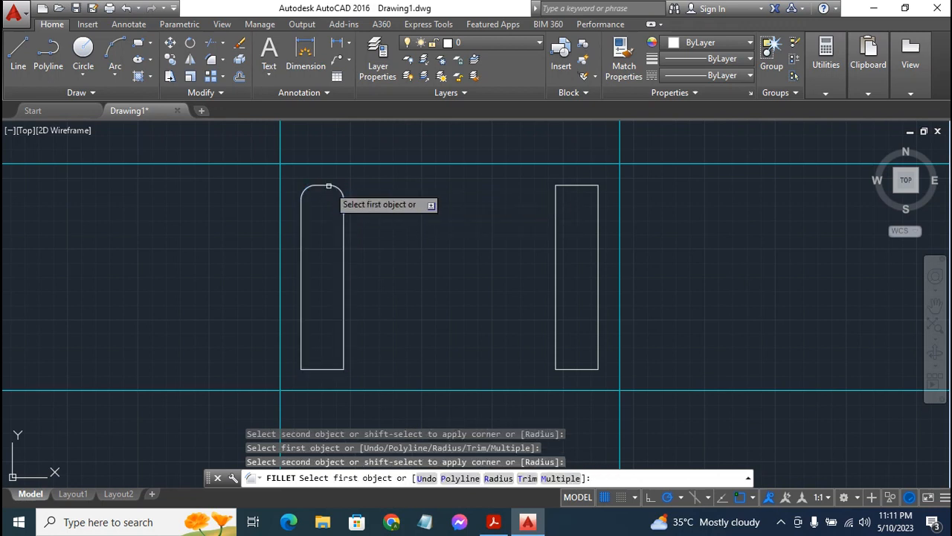
left_click(299, 347)
left_click(312, 368)
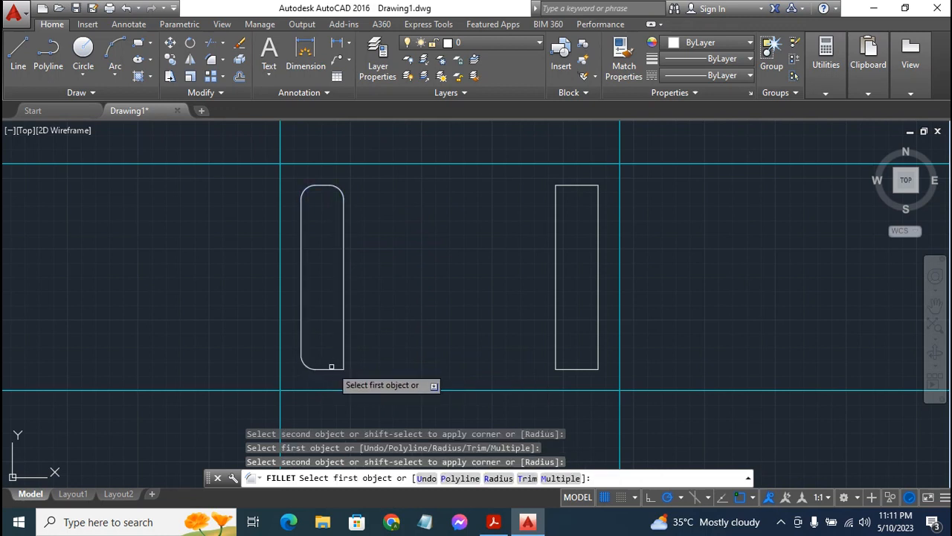
left_click(332, 367)
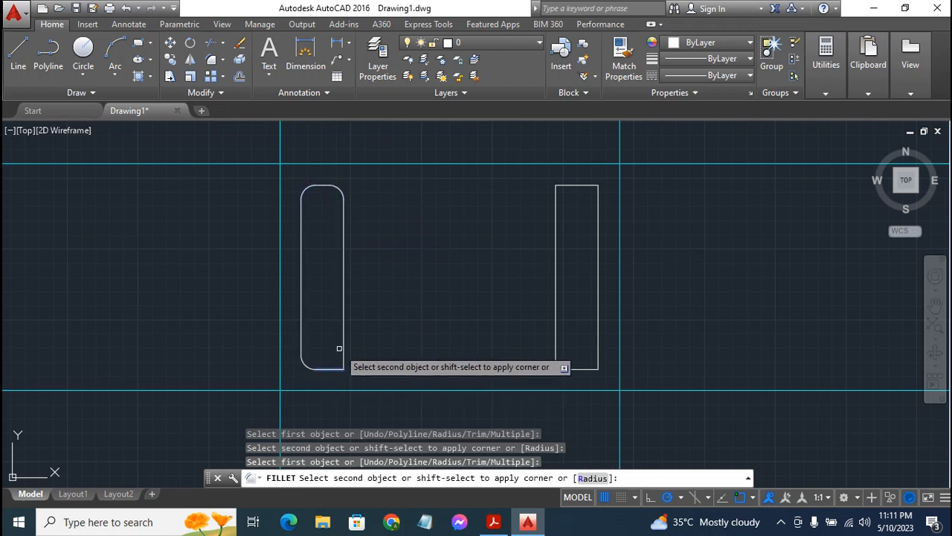
left_click(340, 348)
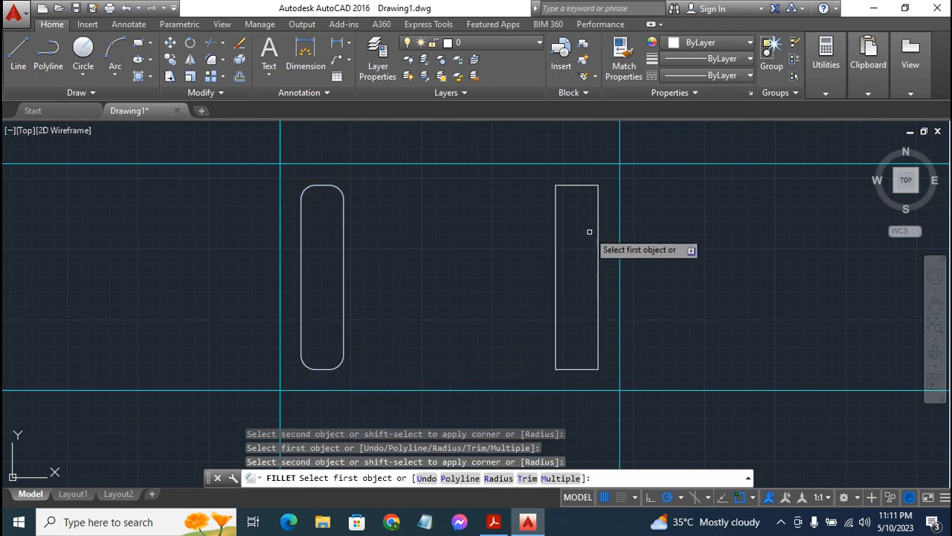
Fillet all four corners of the right slot rectangle with the 10 radius and end the Fillet command.
left_click(555, 196)
left_click(567, 184)
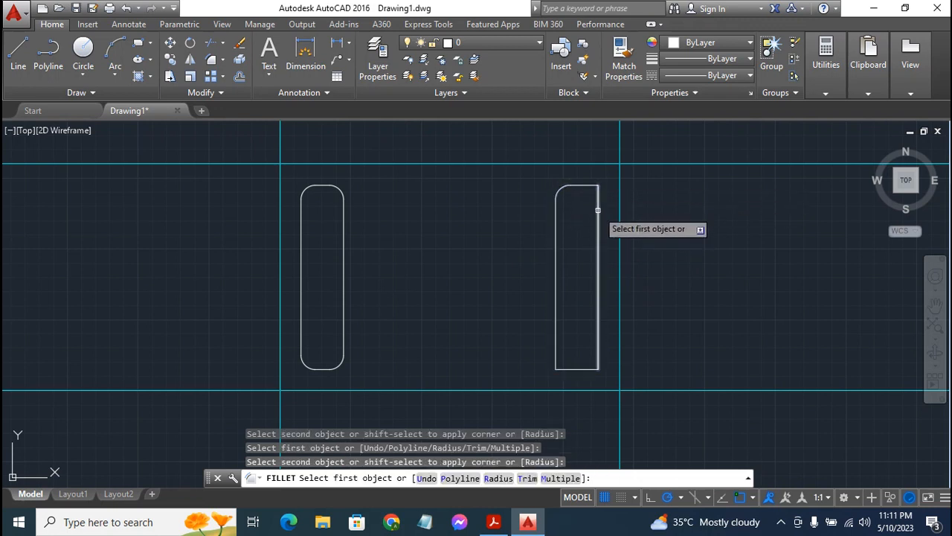
left_click(597, 211)
left_click(585, 186)
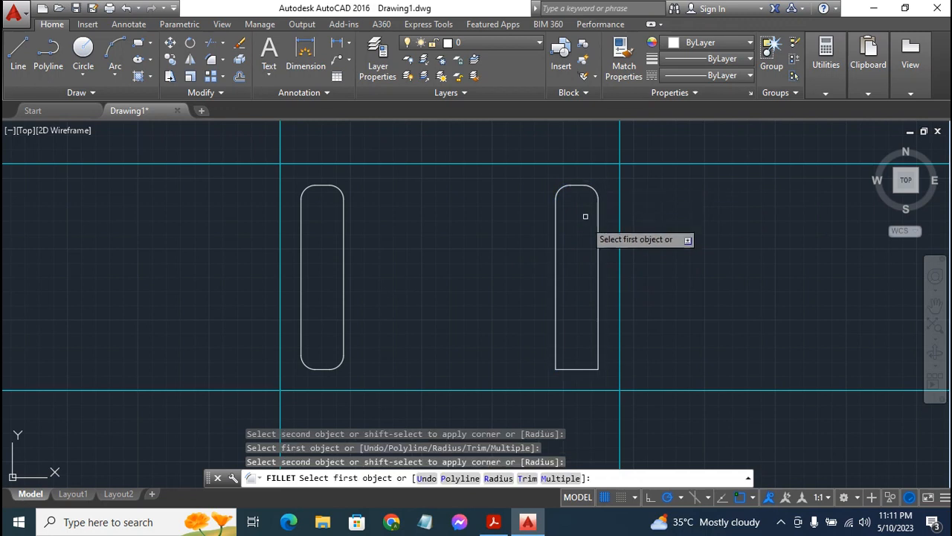
left_click(555, 343)
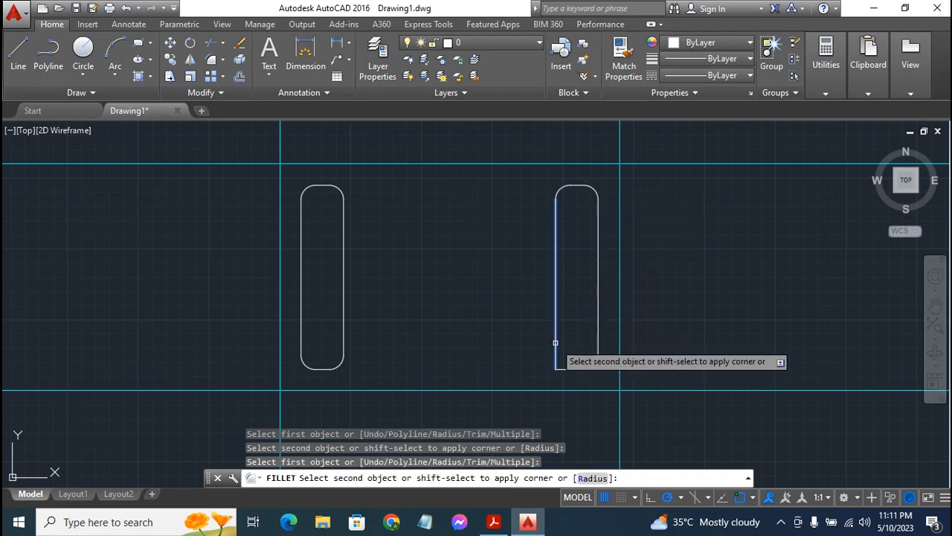
left_click(574, 368)
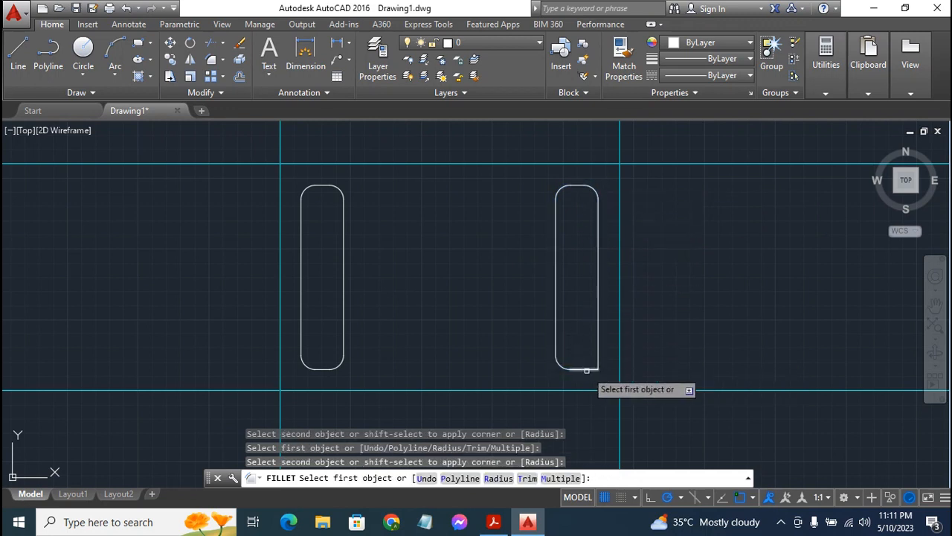
left_click(586, 370)
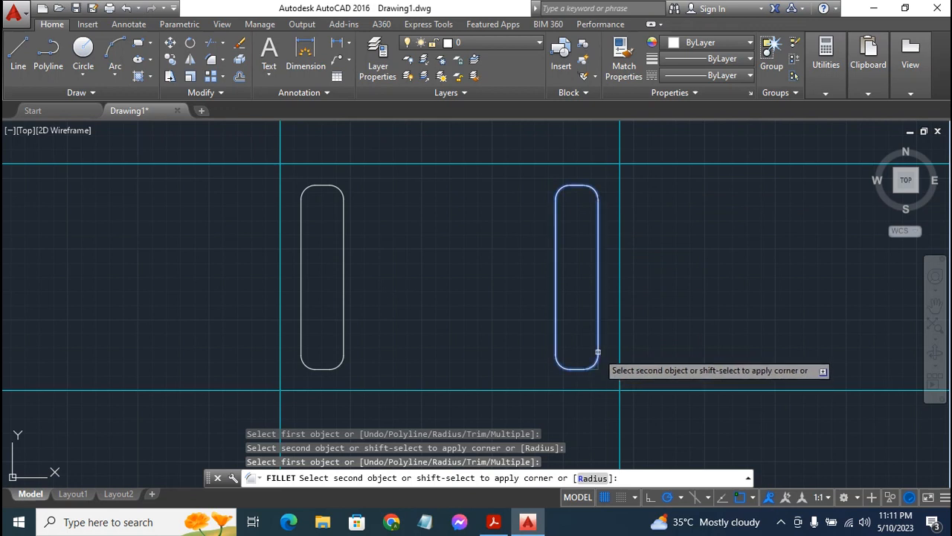
left_click(597, 351)
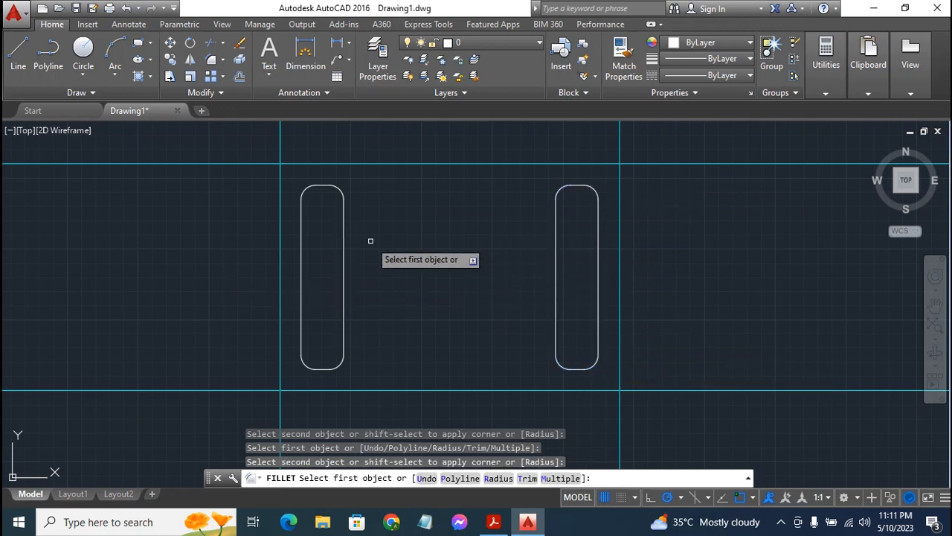
key("Escape")
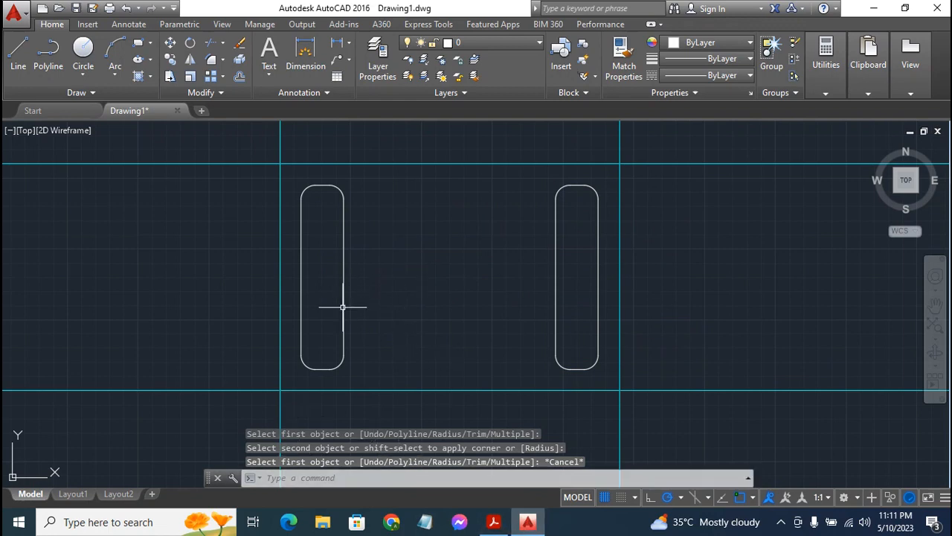
Check the edge lengths in Adobe Acrobat Reader, and draw a 70 unit line rightward from the outline's upper-left corner in AutoCAD.
left_click(495, 522)
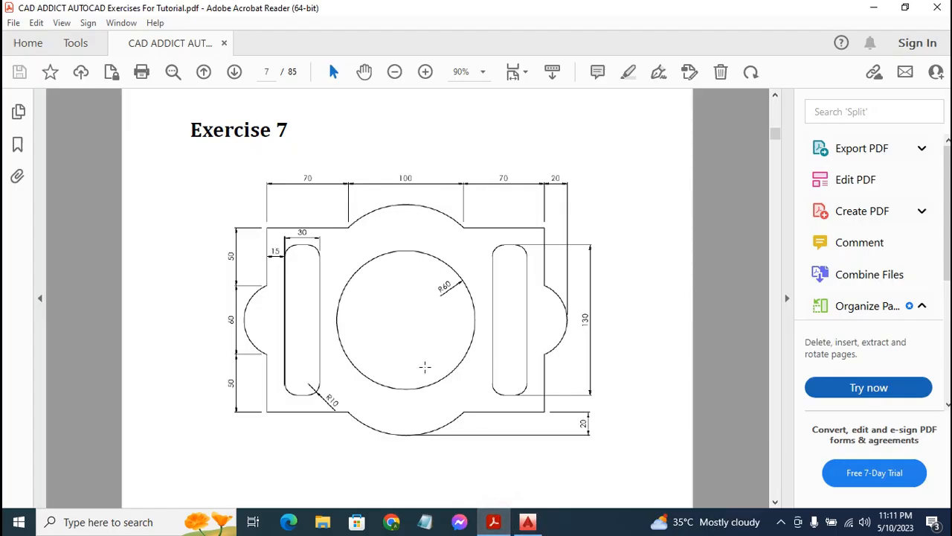
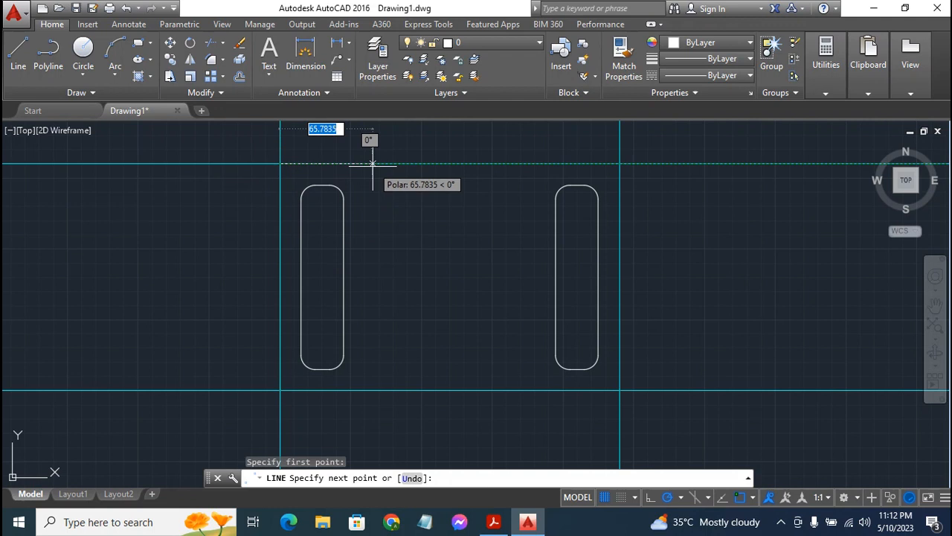
type("70")
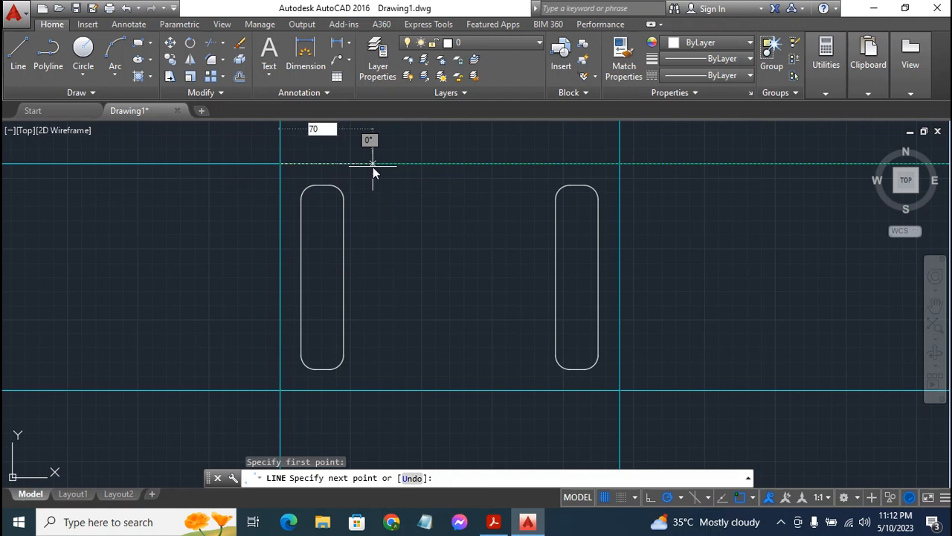
key("Return")
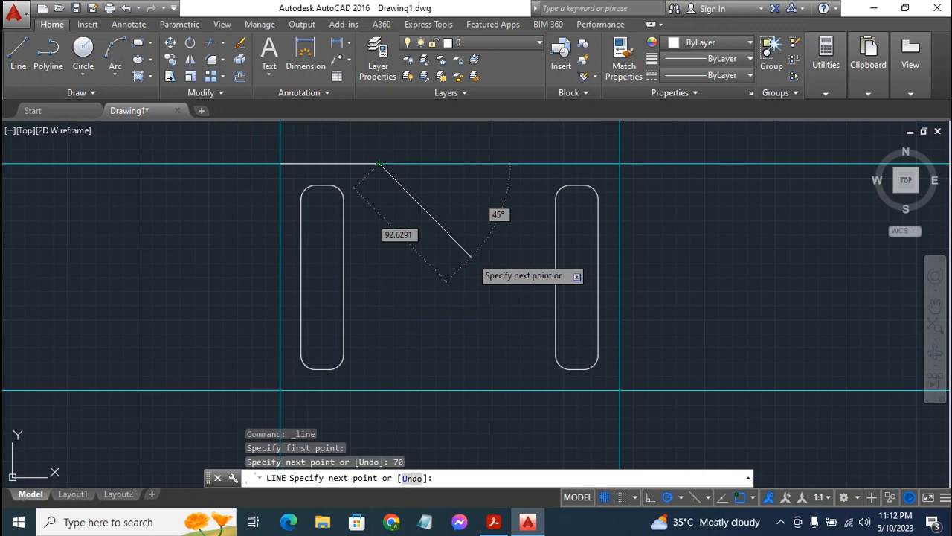
key("Escape")
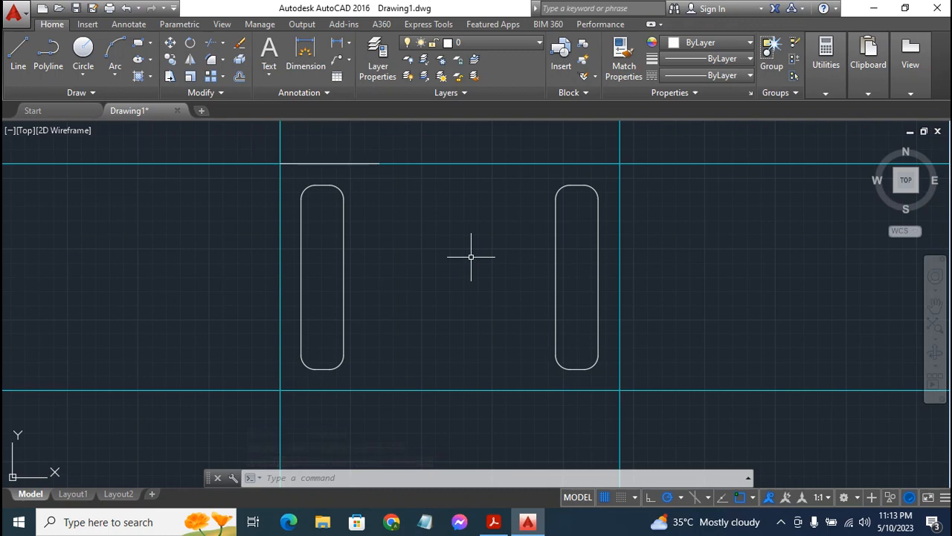
Draw a 70 unit line leftward from the outline's upper-right corner along the upper construction line.
key("Return")
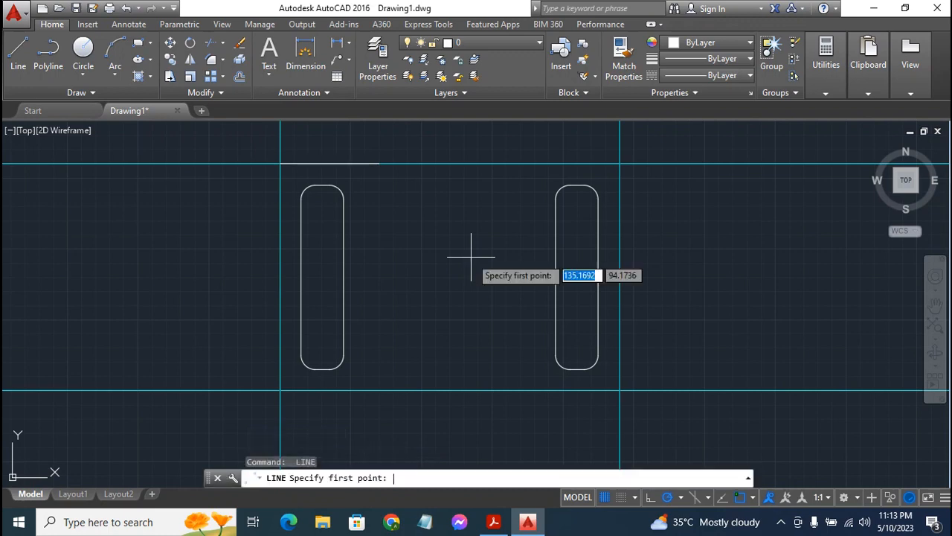
left_click(619, 163)
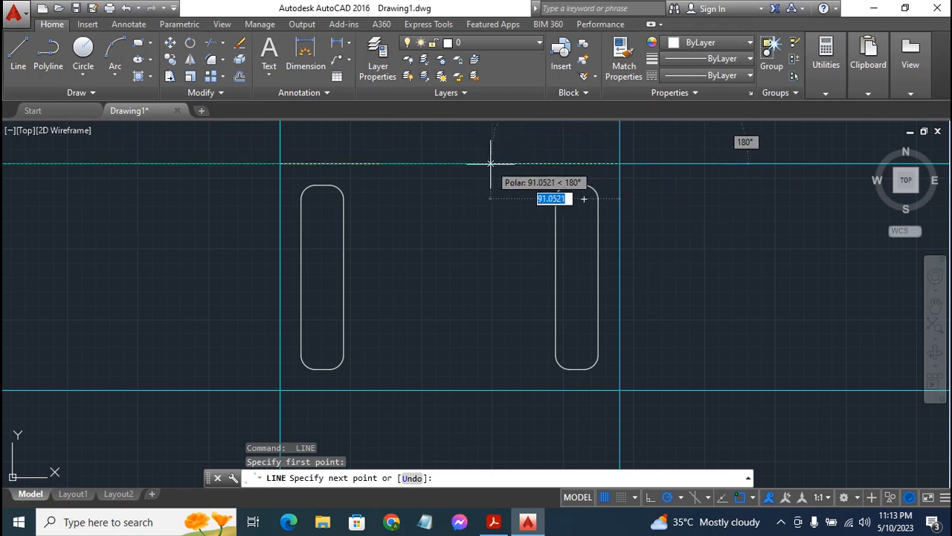
type("70")
key("Return")
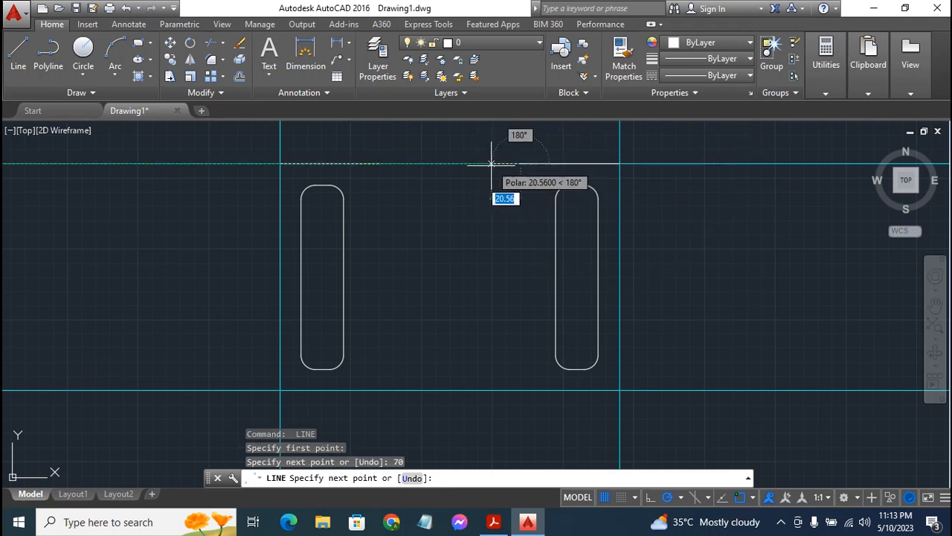
key("Escape")
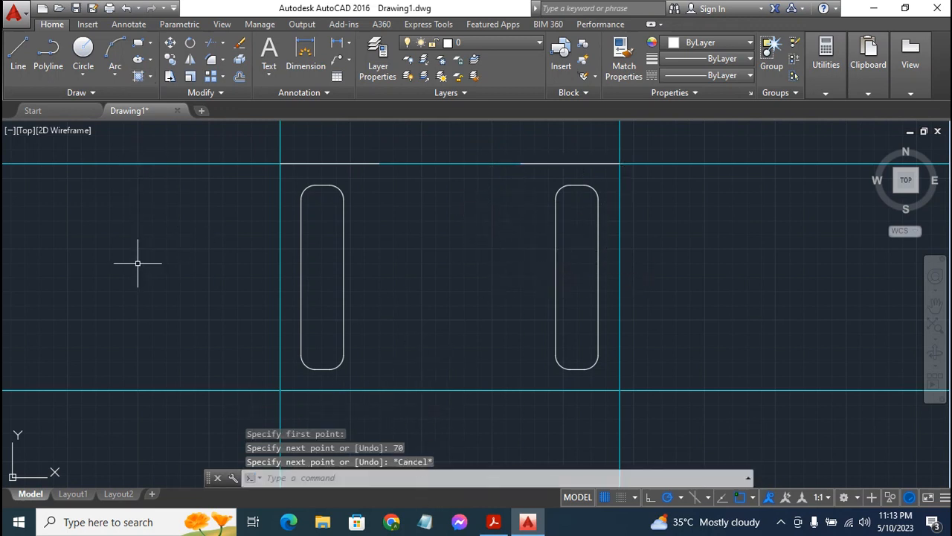
Draw a 70 unit line rightward from the outline's lower-left corner along the lower construction line.
key("Return")
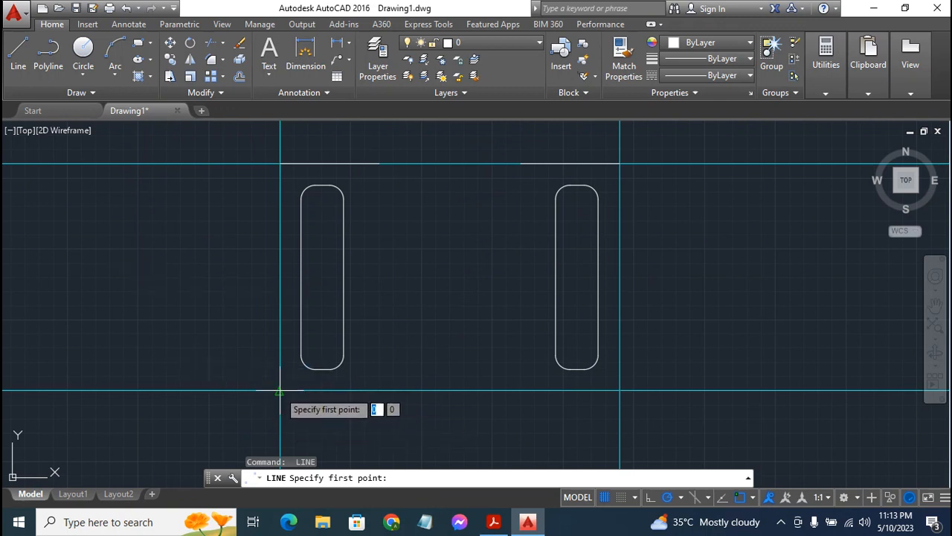
left_click(280, 389)
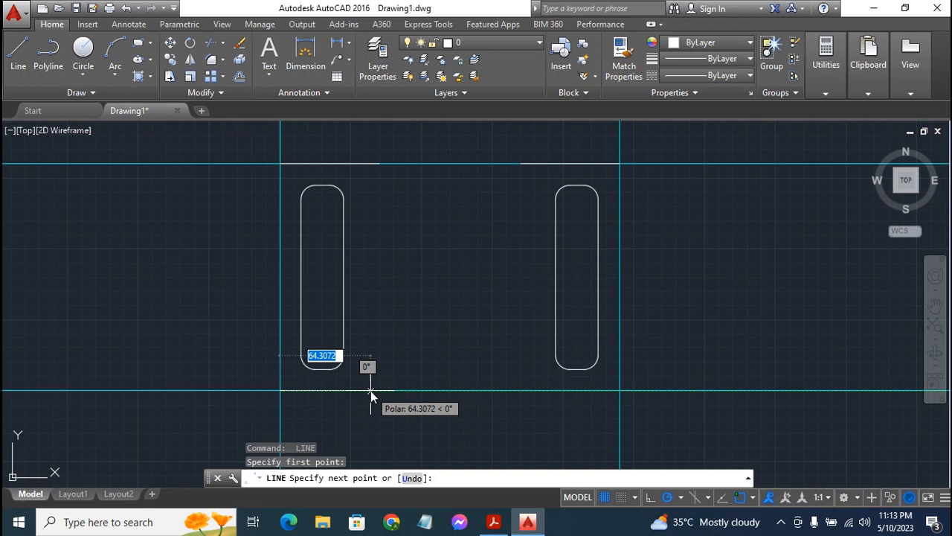
type("70")
key("Return")
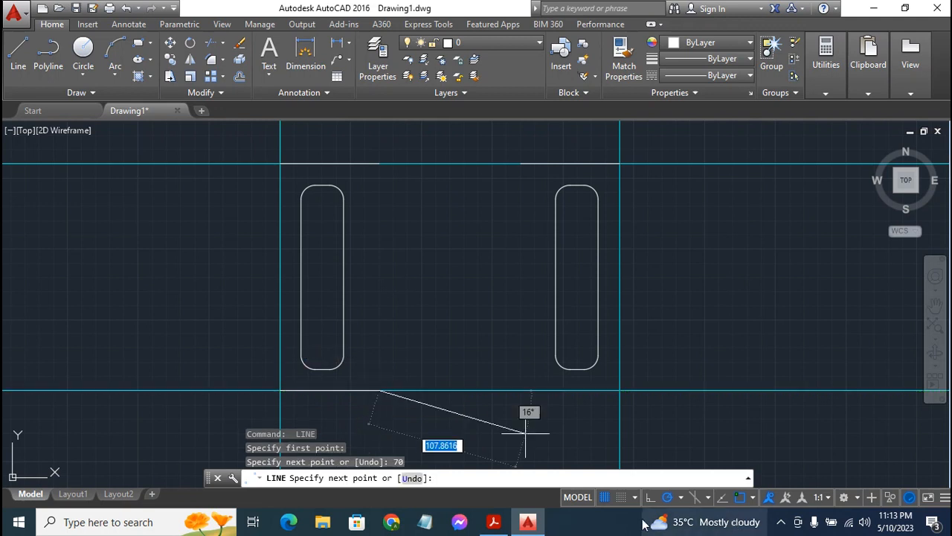
key("Escape")
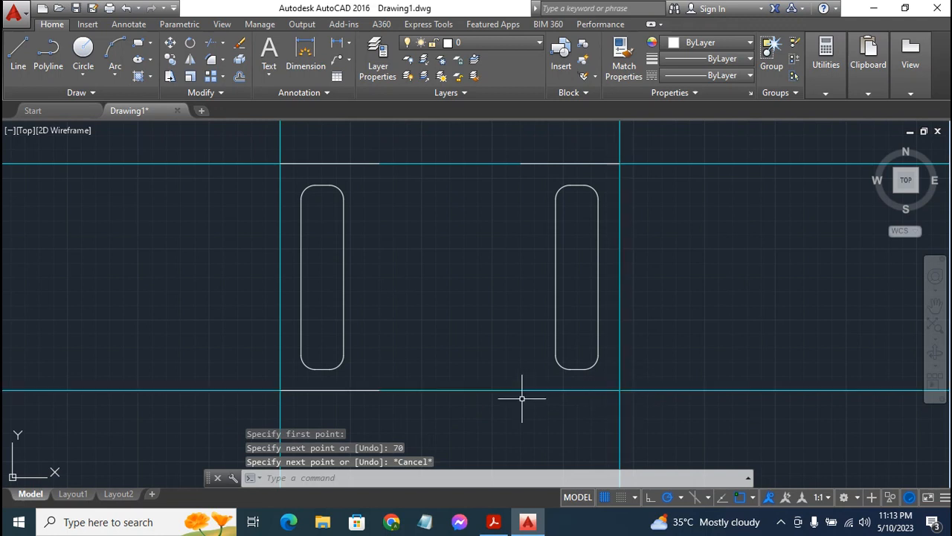
Draw a 70 unit line leftward from the outline's lower-right corner along the lower construction line.
key("space")
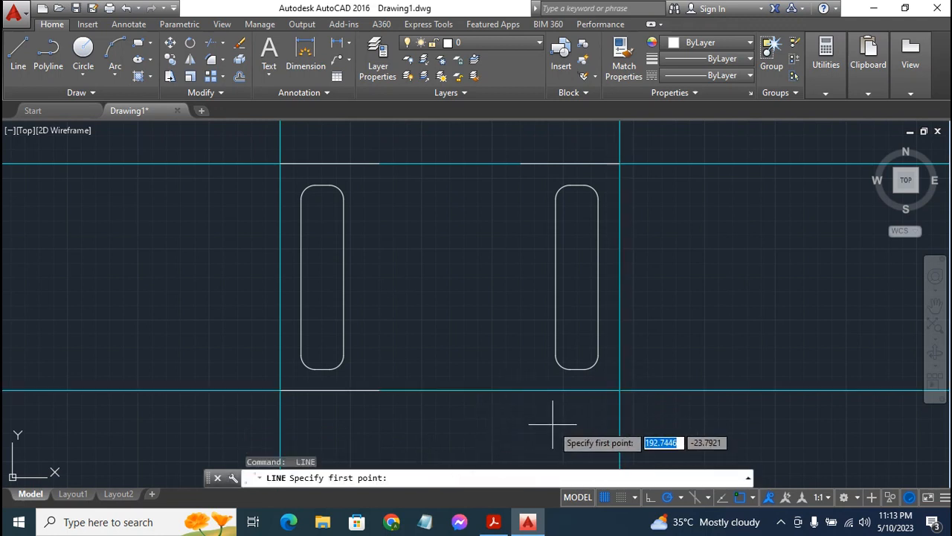
left_click(620, 390)
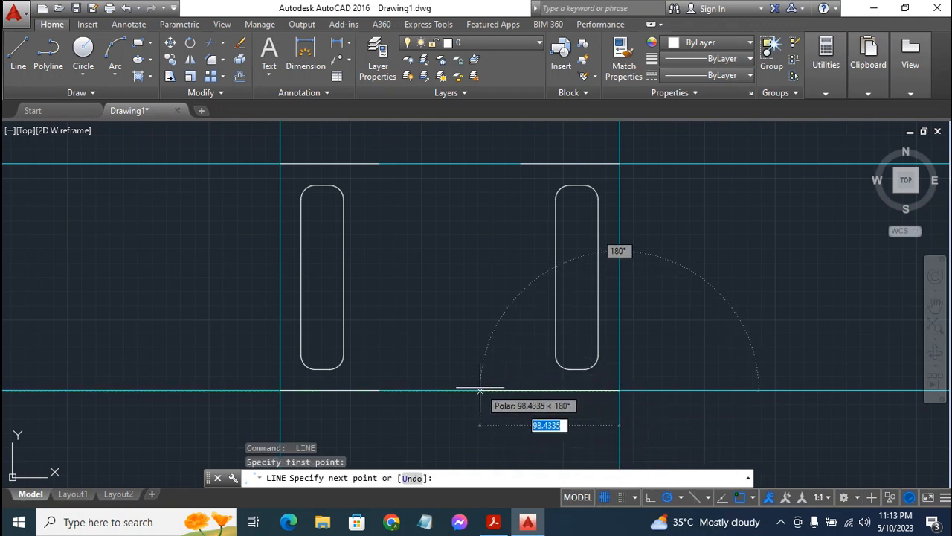
type("70")
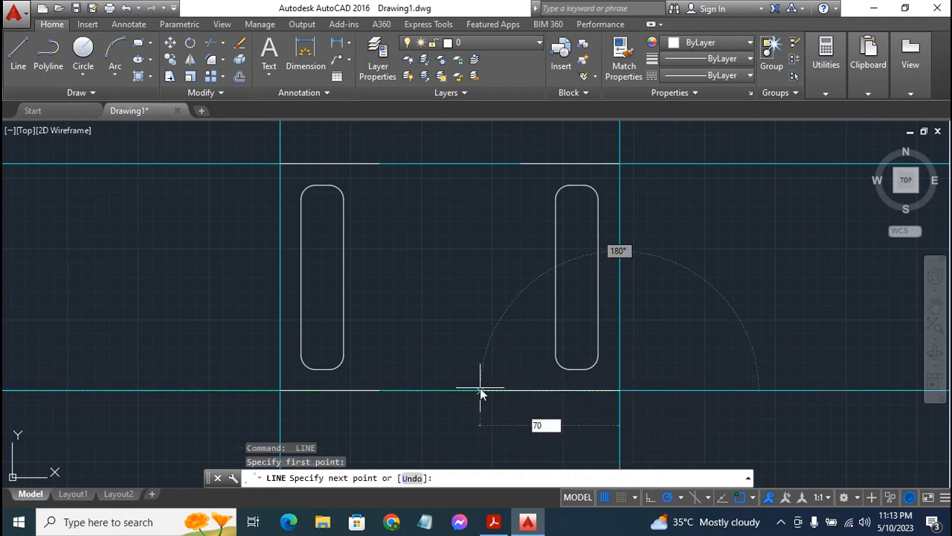
key("Return")
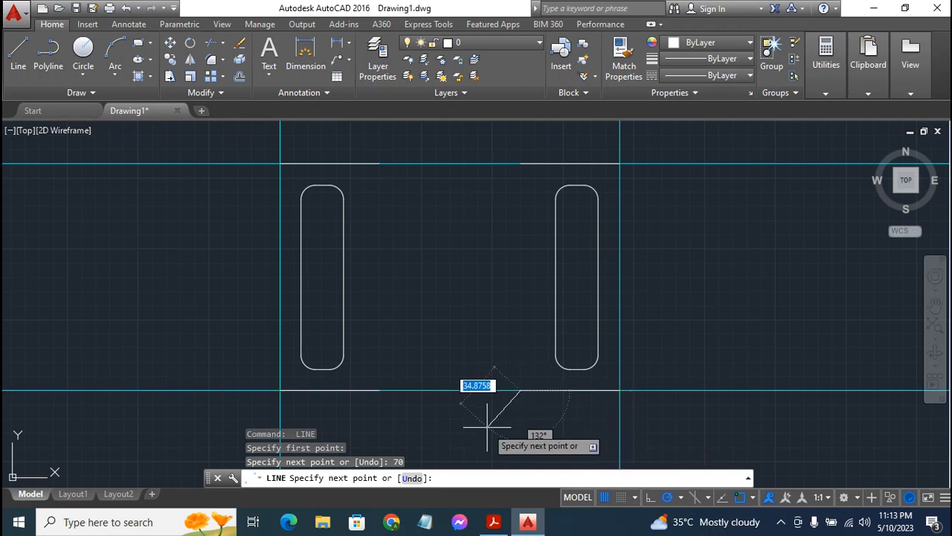
key("Escape")
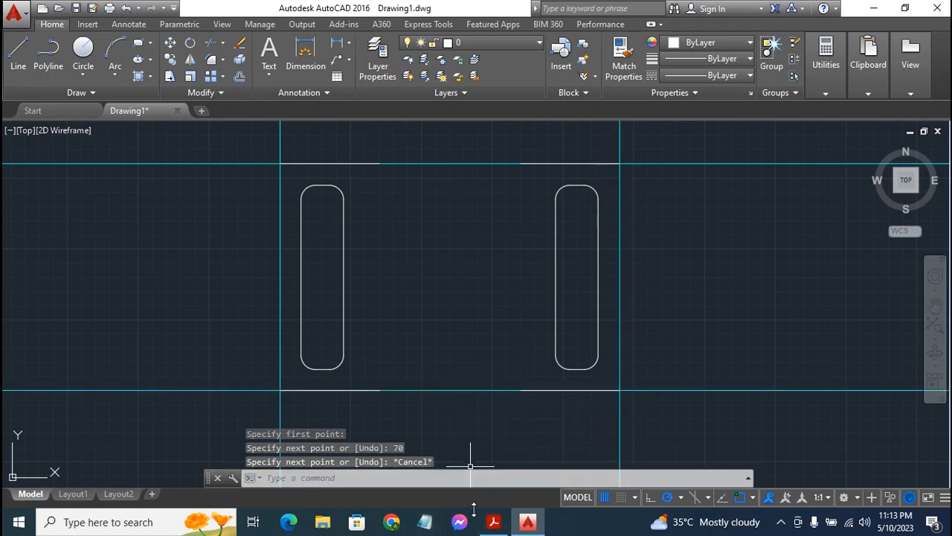
Check the side edge lengths in Adobe Acrobat Reader, and draw a 50 unit line downward from the outline's upper-left corner in AutoCAD.
left_click(493, 523)
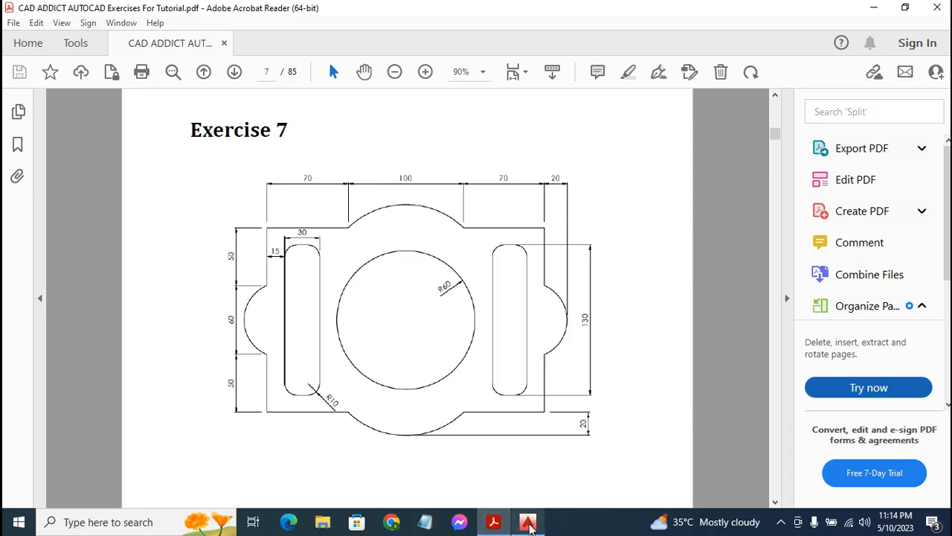
left_click(528, 523)
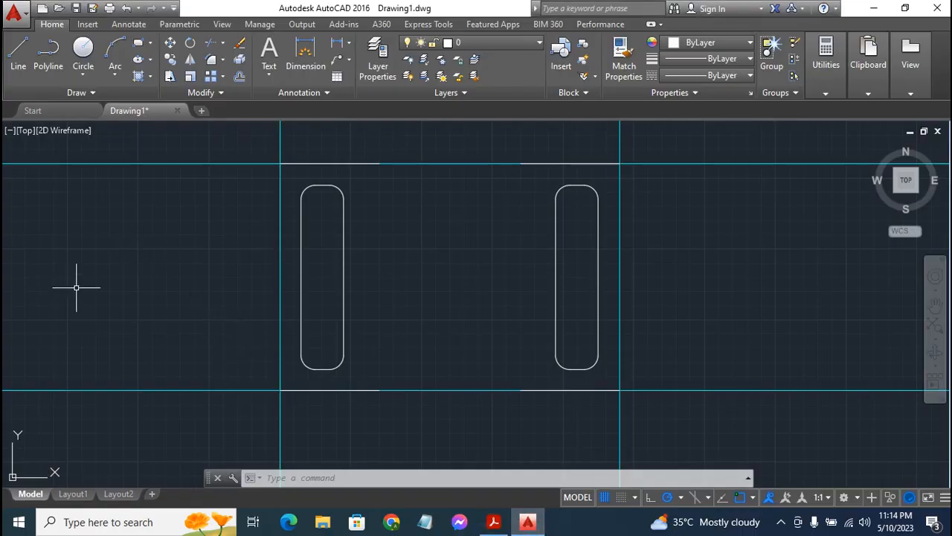
left_click(22, 53)
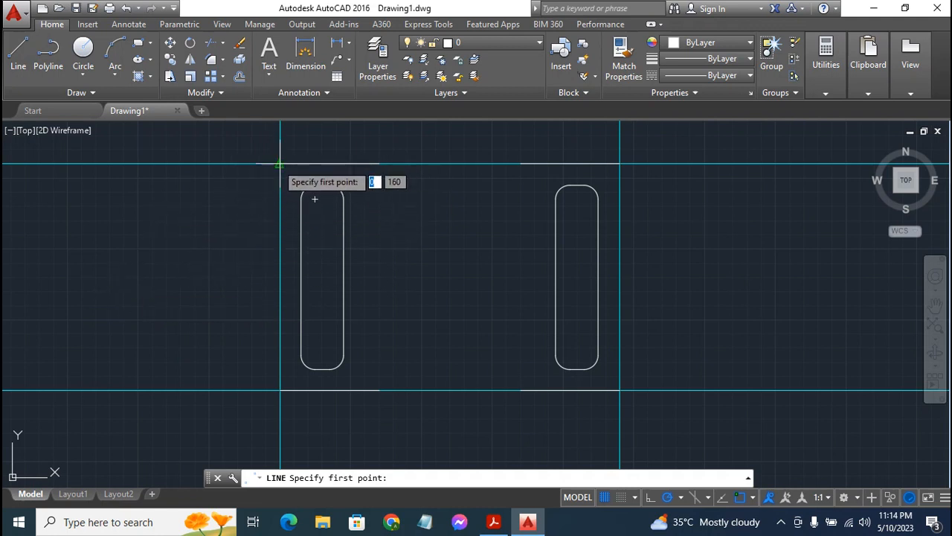
left_click(280, 164)
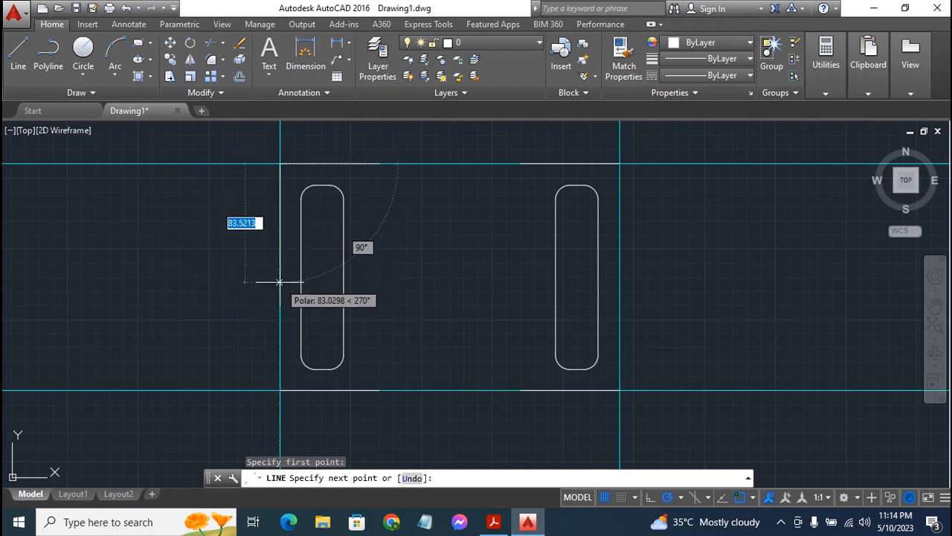
type("5")
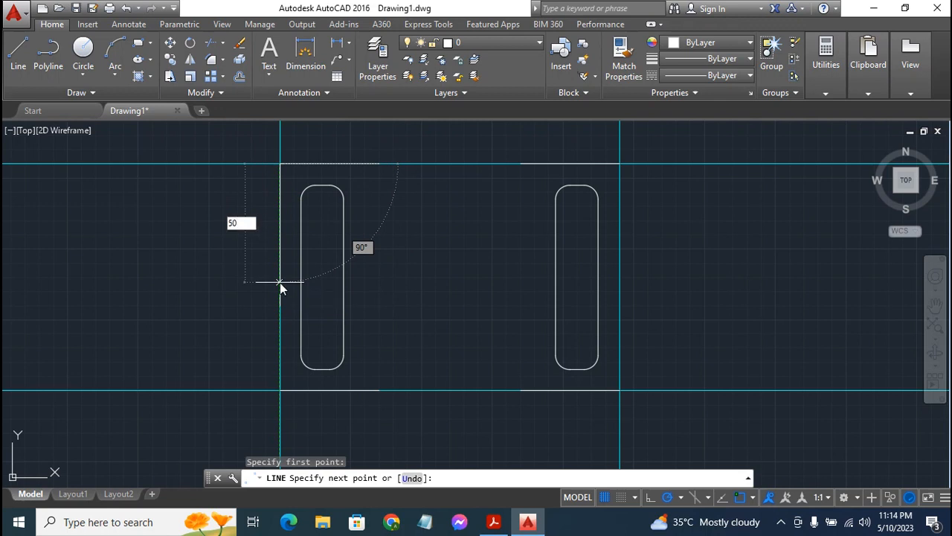
type("0")
key("Return")
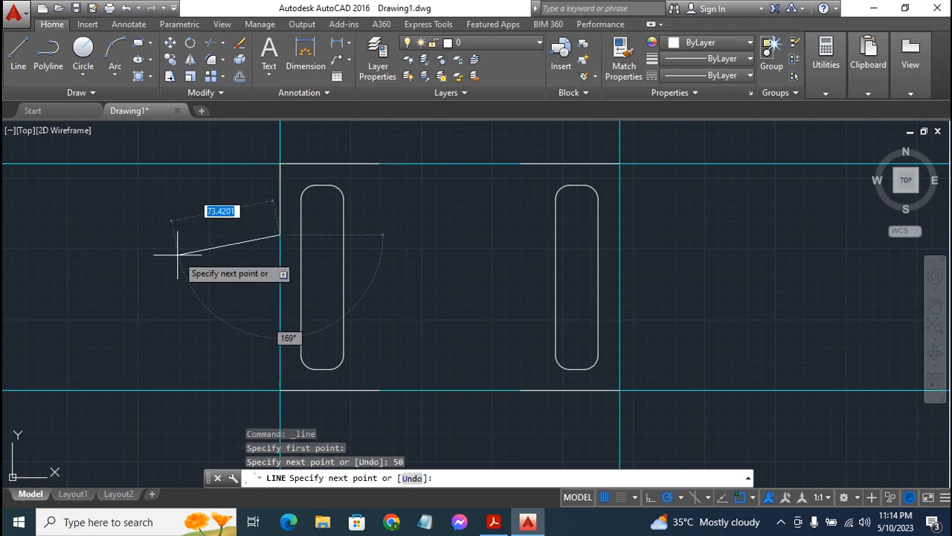
key("Escape")
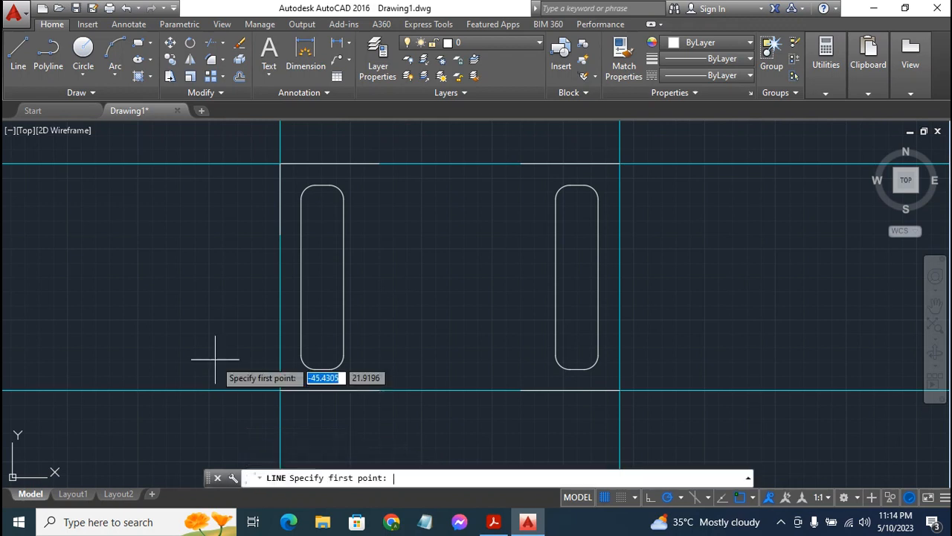
Draw a 50 unit line upward from the outline's lower-left corner along the left construction line.
key("Return")
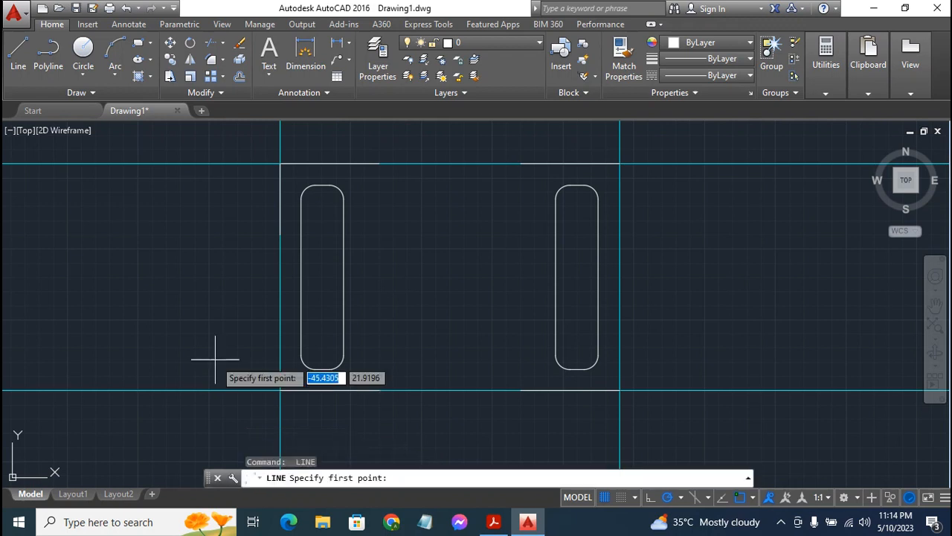
left_click(281, 390)
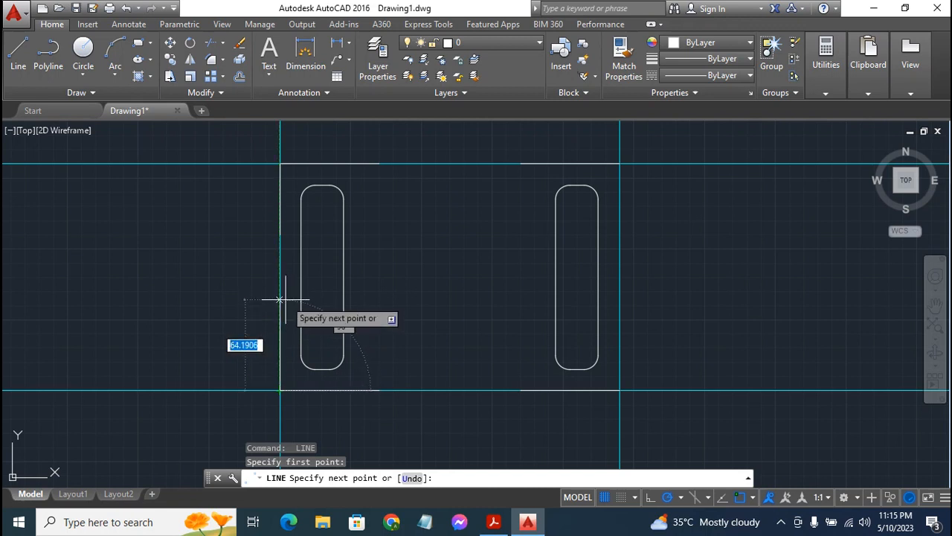
type("50")
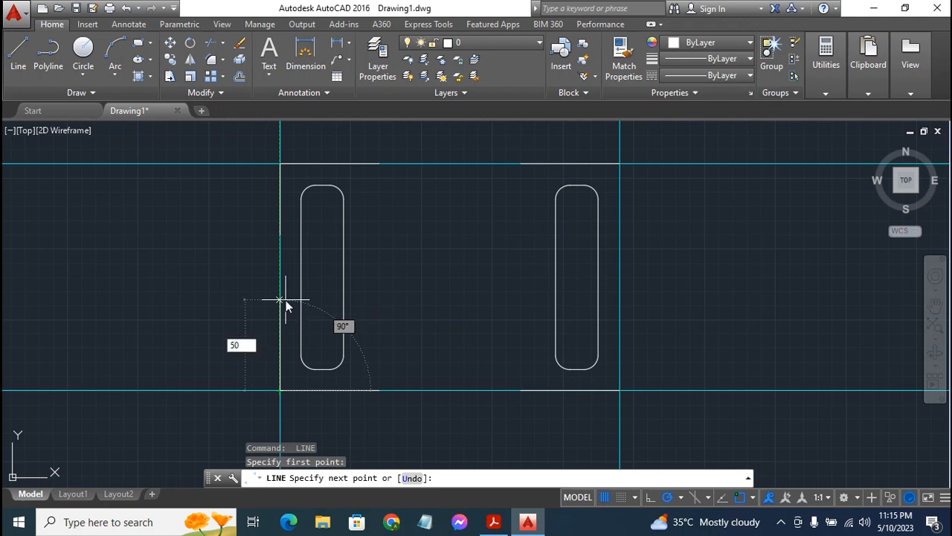
key("Return")
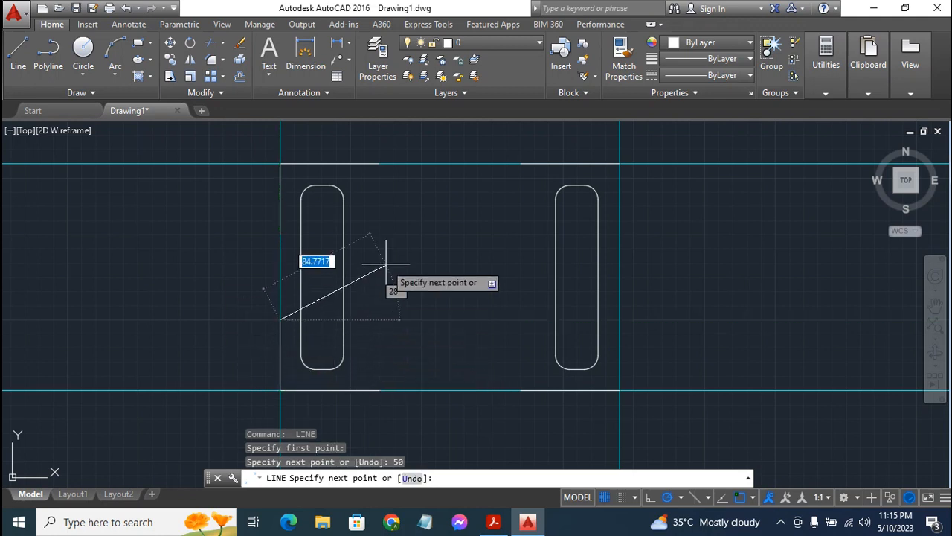
key("Escape")
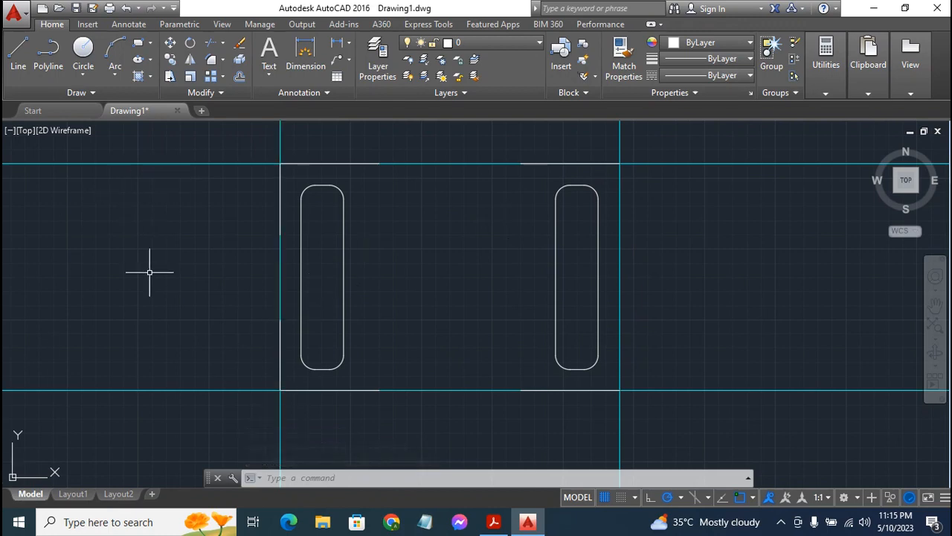
Draw a 50 unit line downward from the outline's upper-right corner along the right construction line.
type("l")
key("Return")
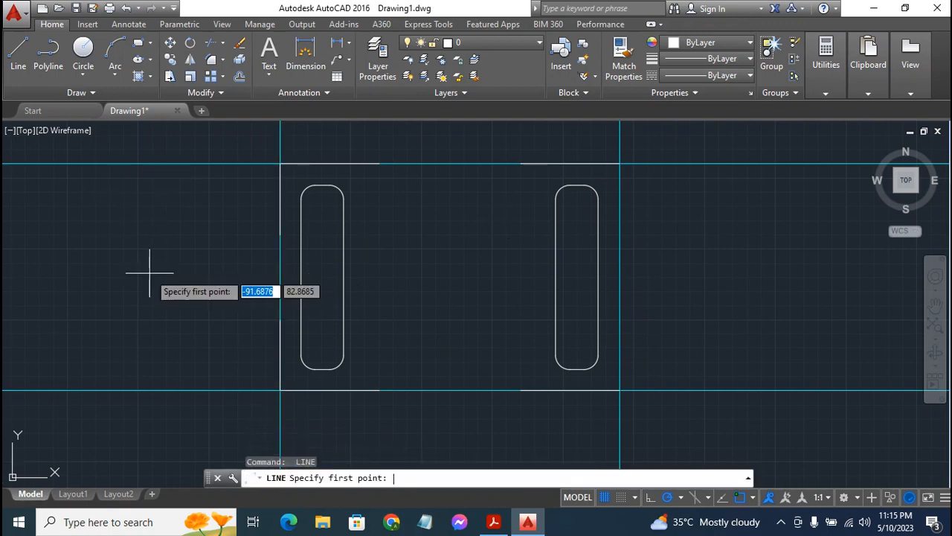
left_click(620, 163)
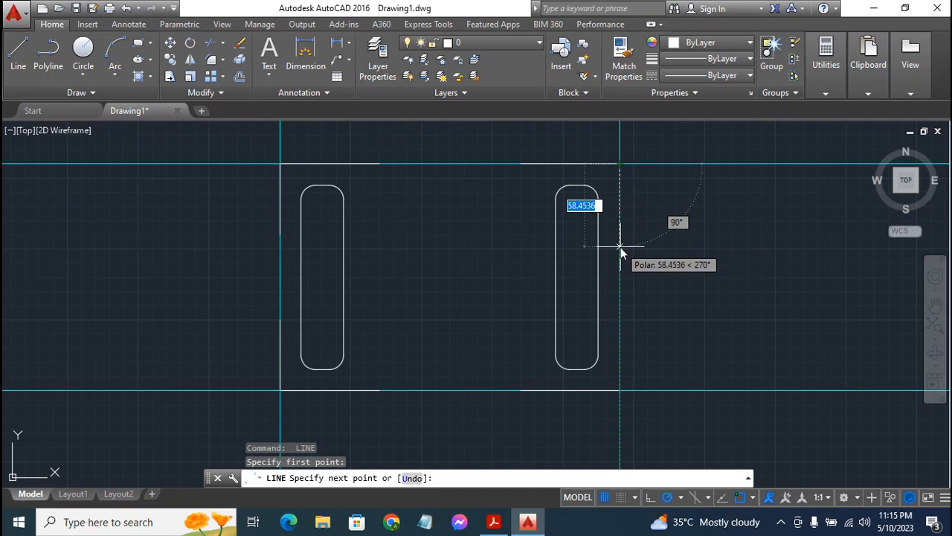
type("50")
key("Return")
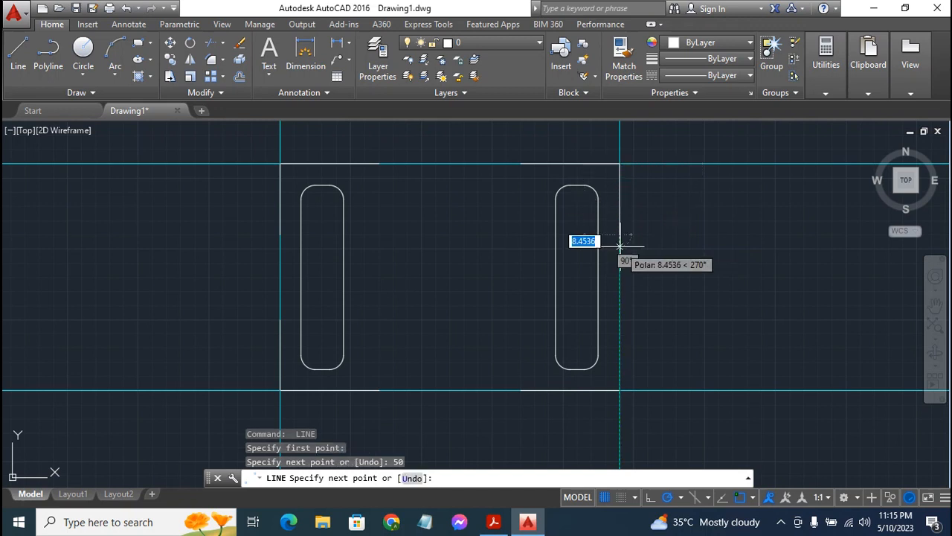
key("Escape")
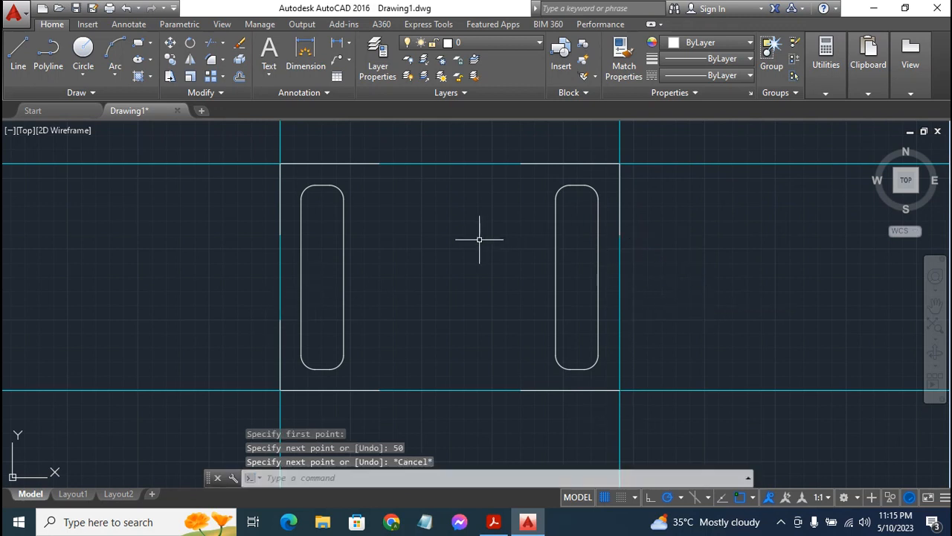
key("Return")
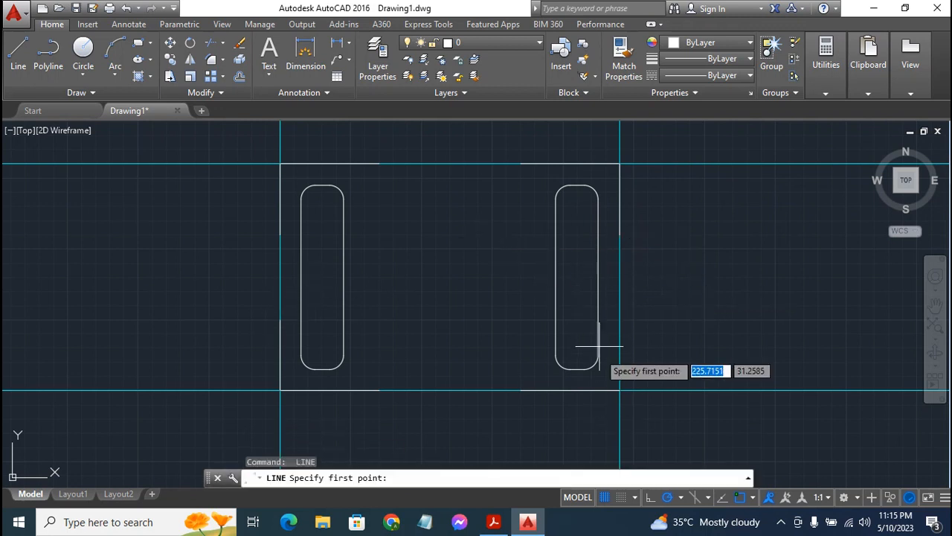
left_click(619, 390)
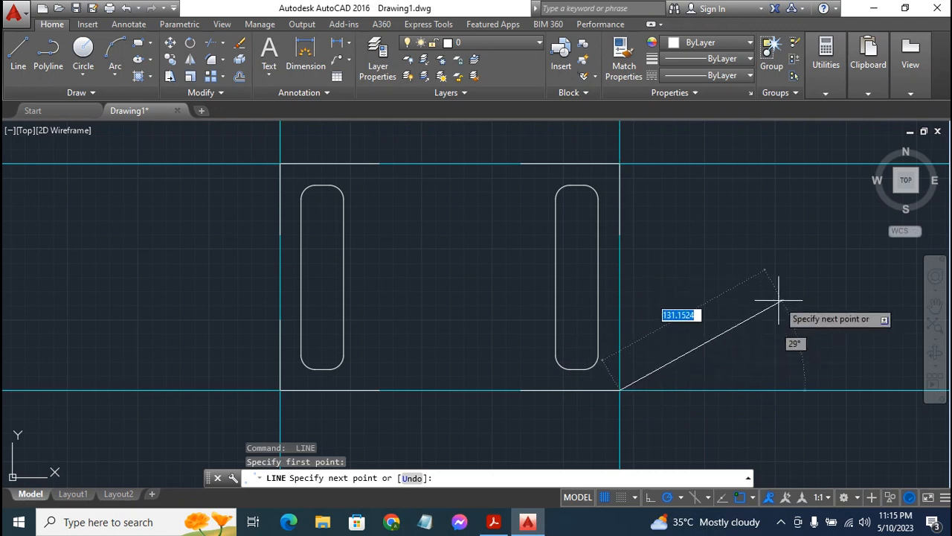
key("Escape")
Draw a 50 unit line upward from the outline's lower-right corner along the right construction line.
key("Return")
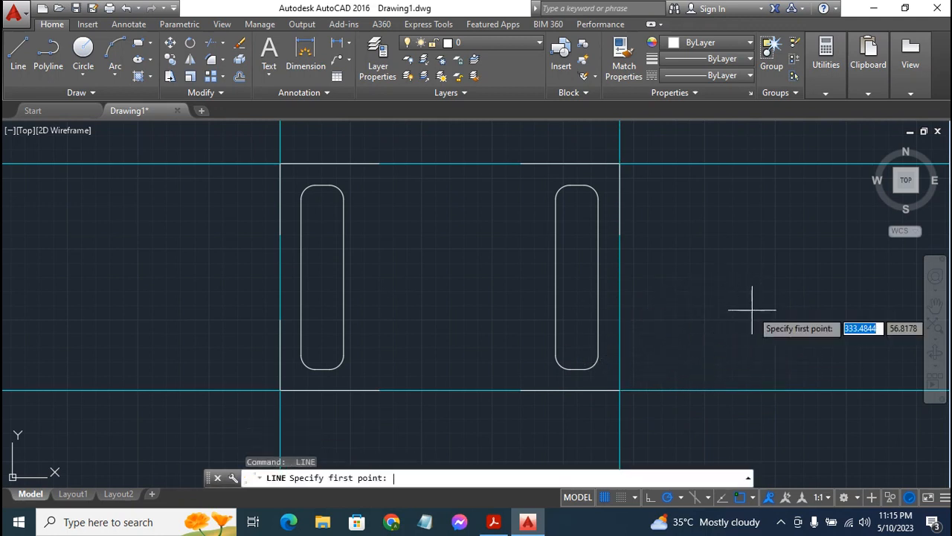
left_click(620, 389)
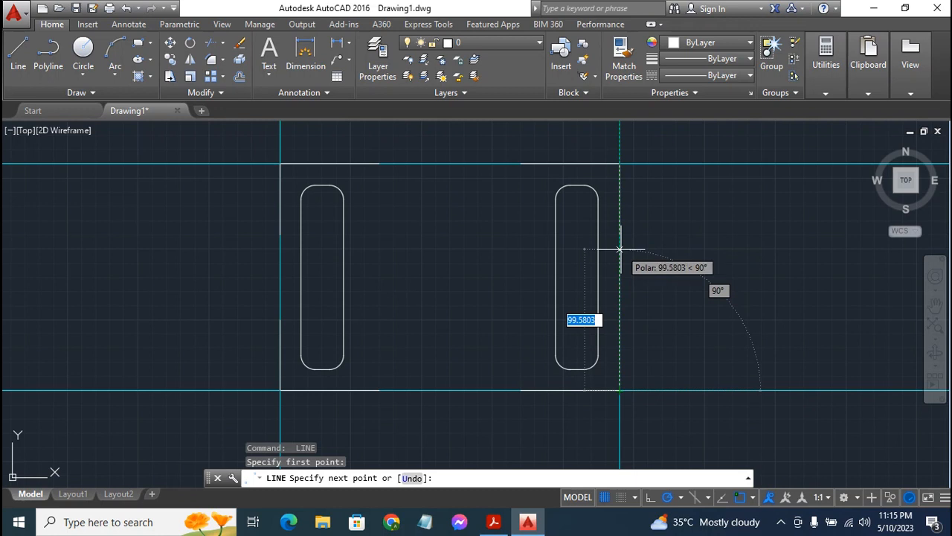
type("50")
key("Return")
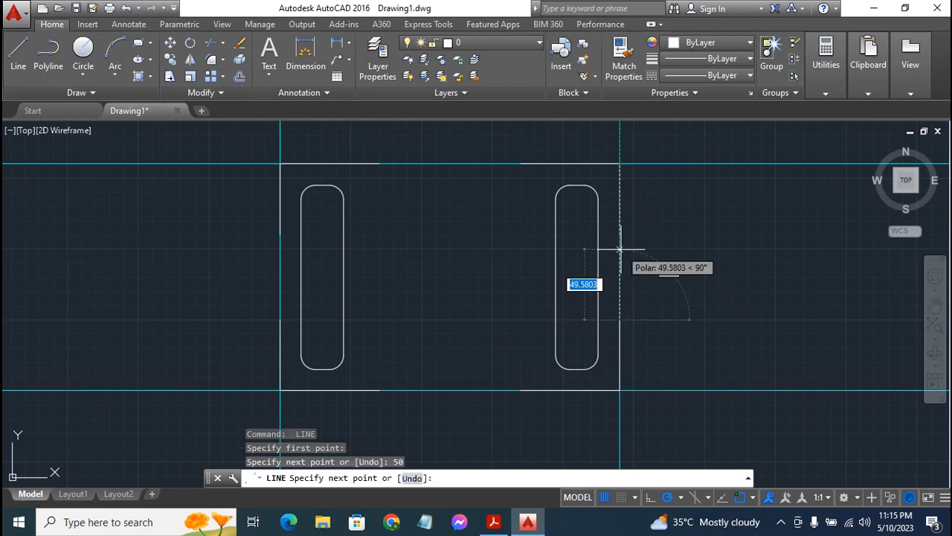
key("Escape")
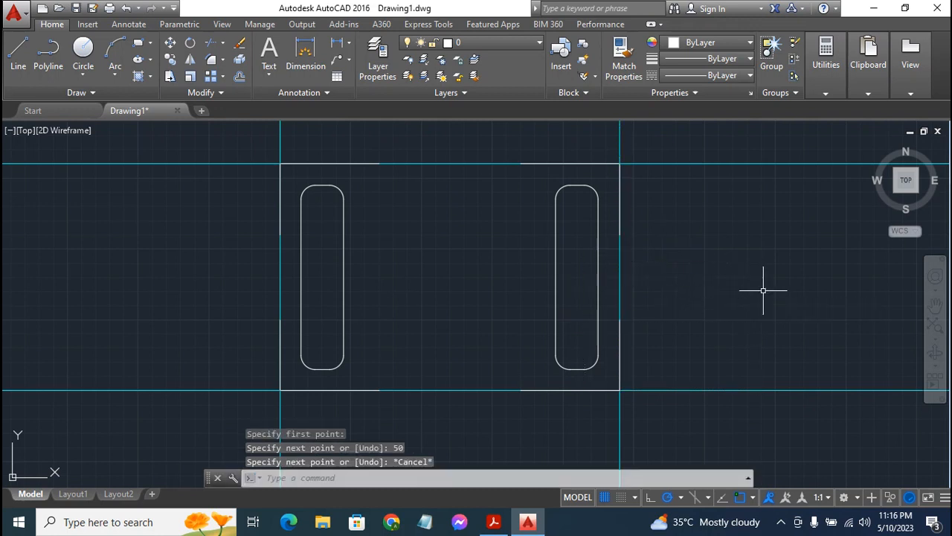
Check the plate dimensions in Adobe Acrobat Reader, and offset the outline's top construction line 80 units downward in AutoCAD.
left_click(495, 523)
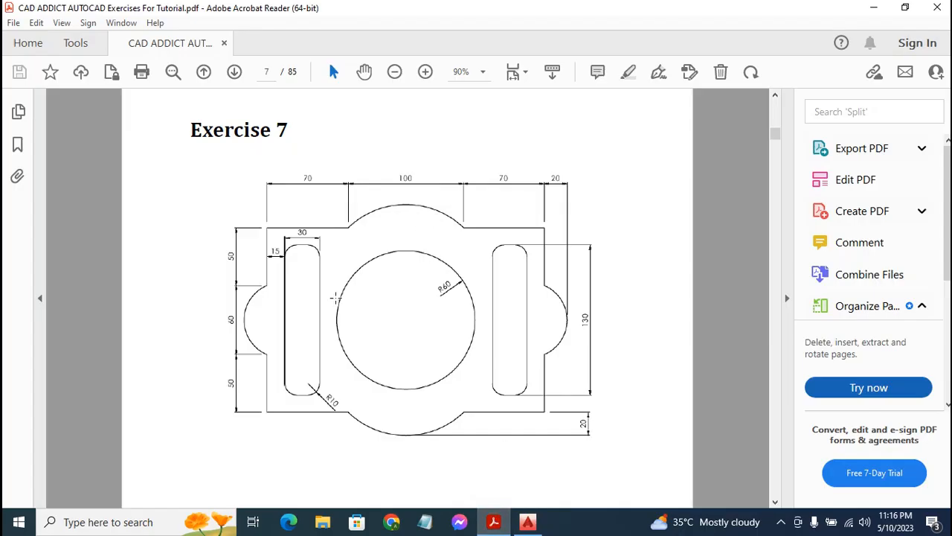
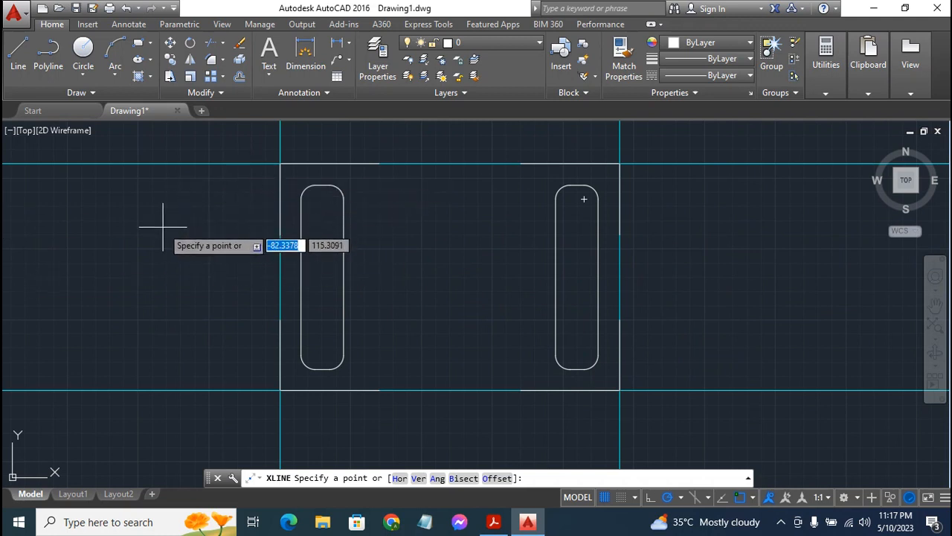
key("Escape")
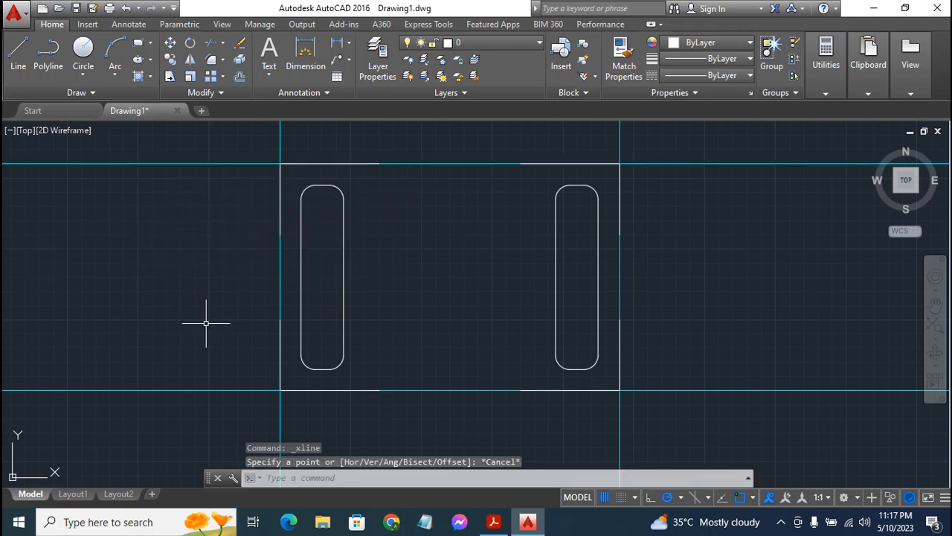
left_click(245, 77)
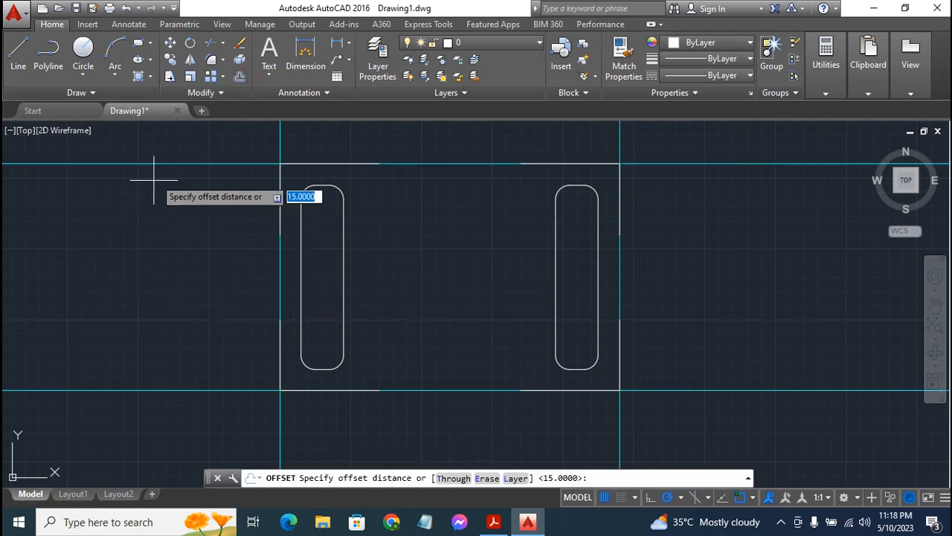
left_click(240, 77)
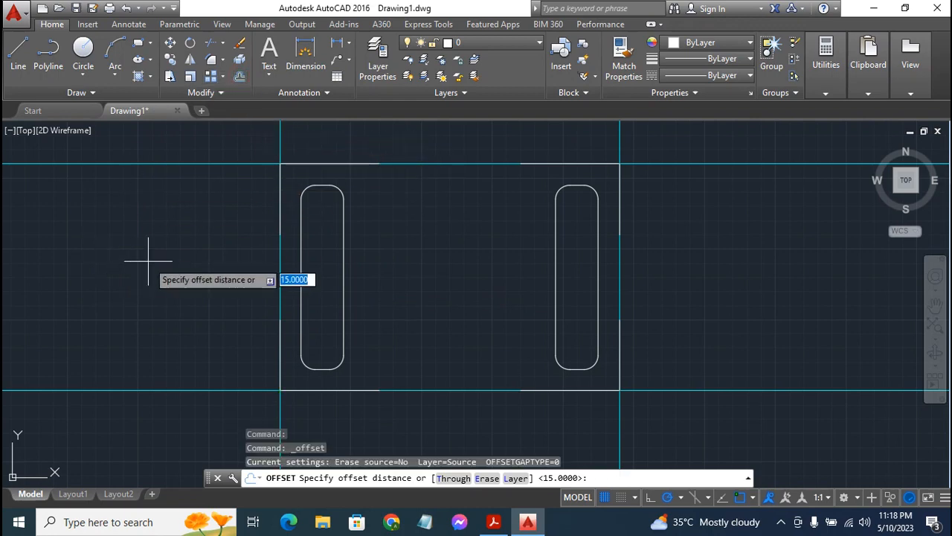
key("BackSpace")
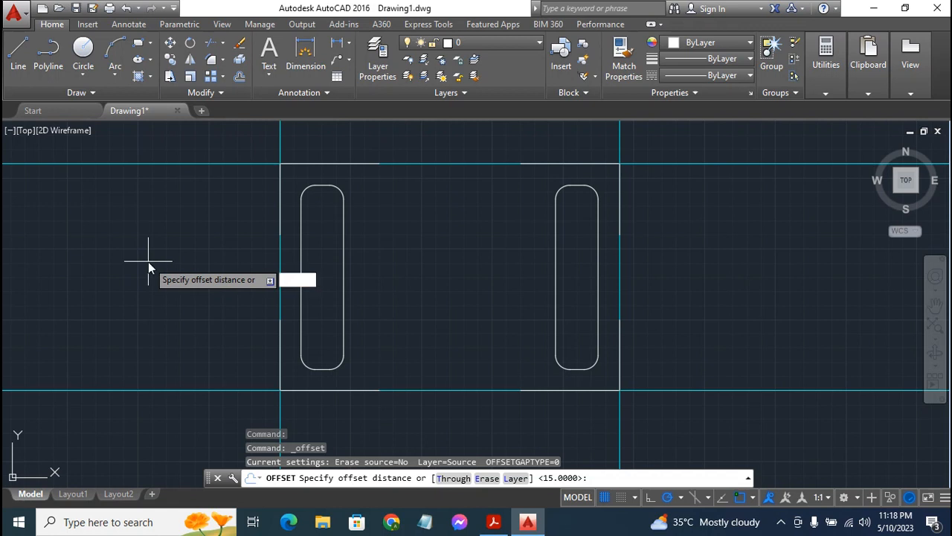
key("Return")
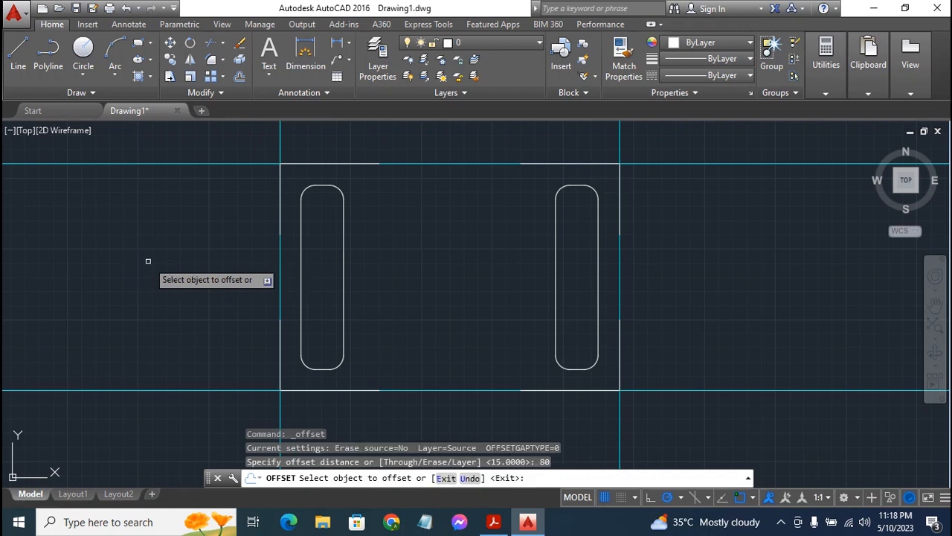
left_click(209, 163)
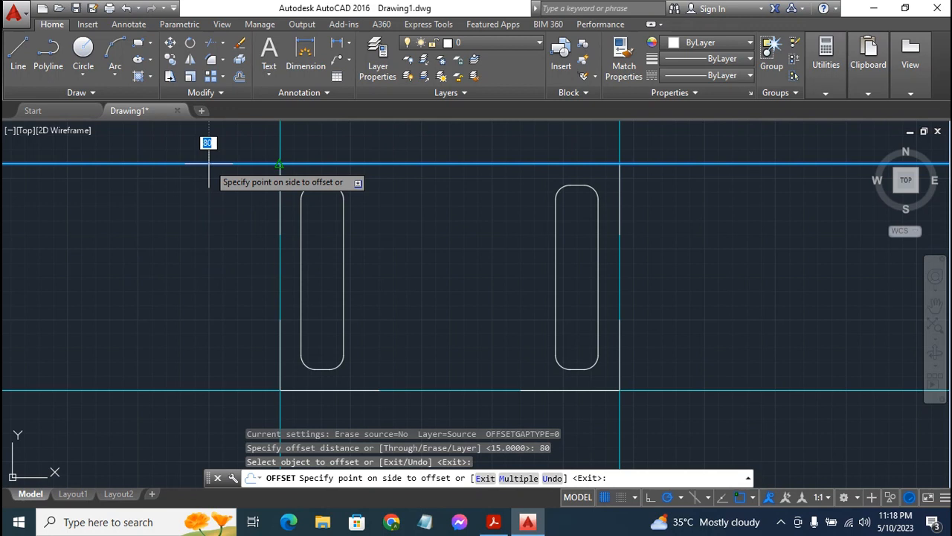
left_click(178, 292)
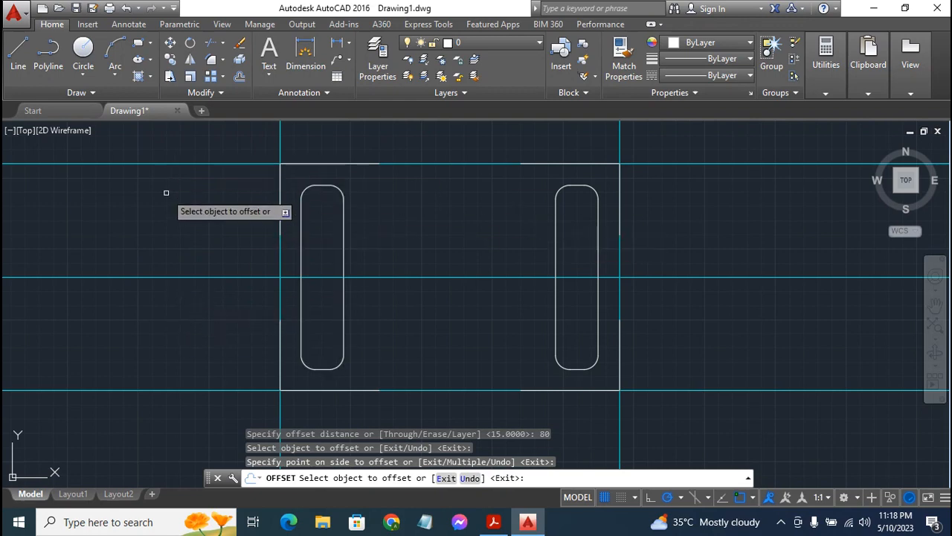
key("Escape")
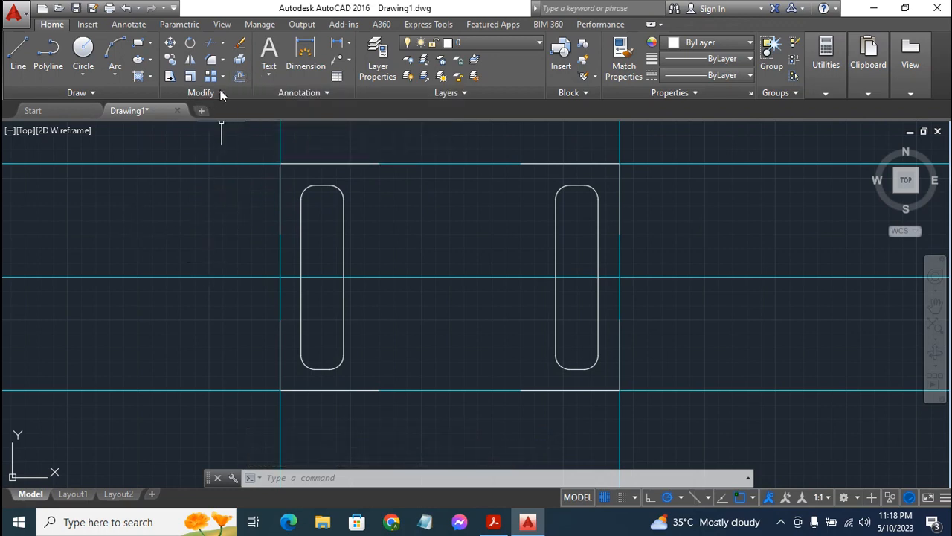
Offset the outline's left construction line 120 units inward to mark the plate's vertical centerline.
left_click(240, 75)
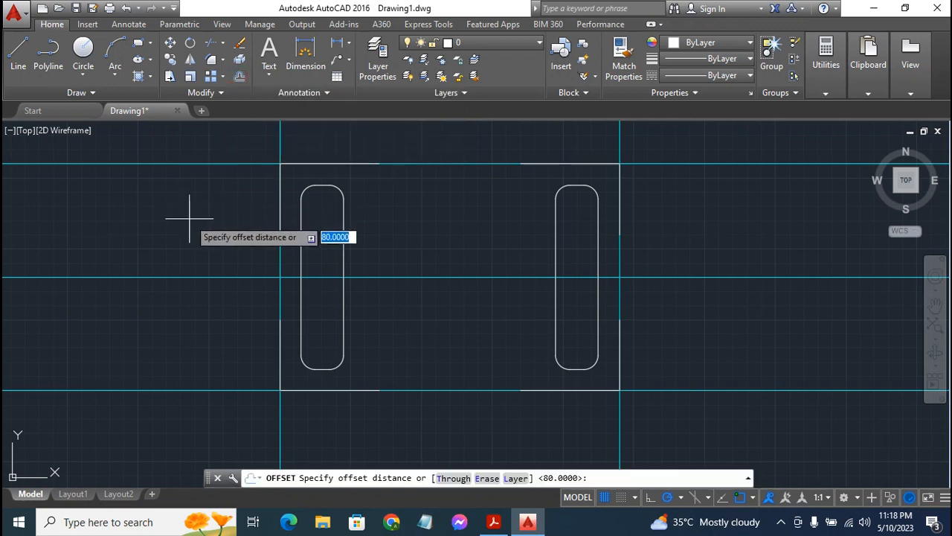
type("120")
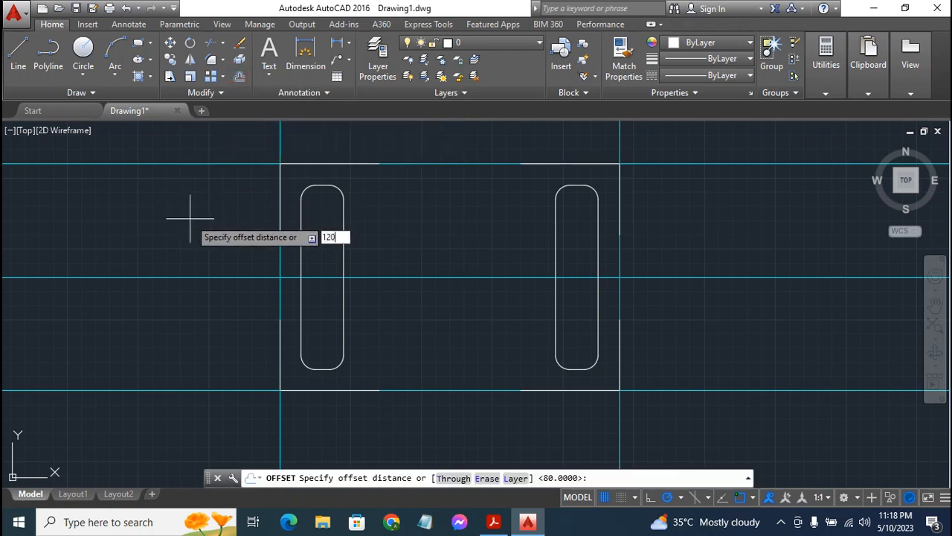
key("Return")
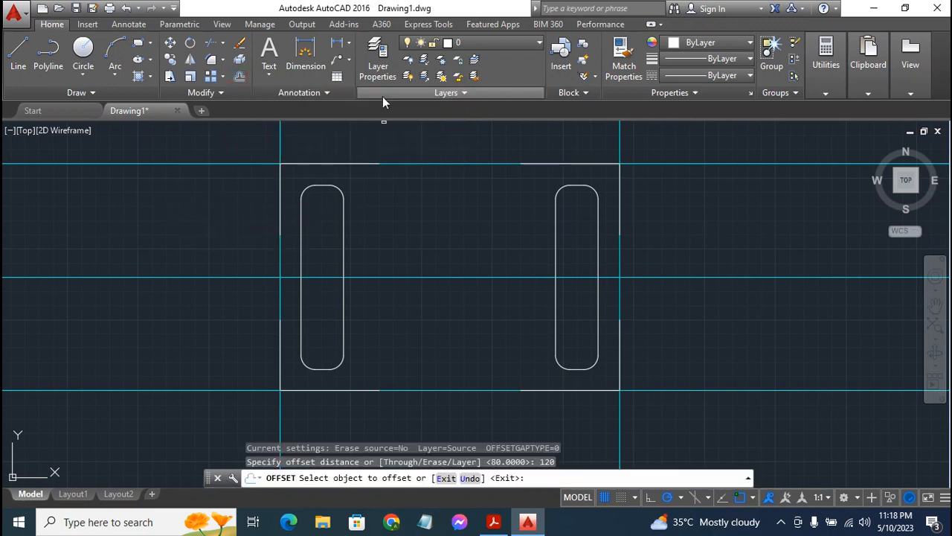
left_click(279, 134)
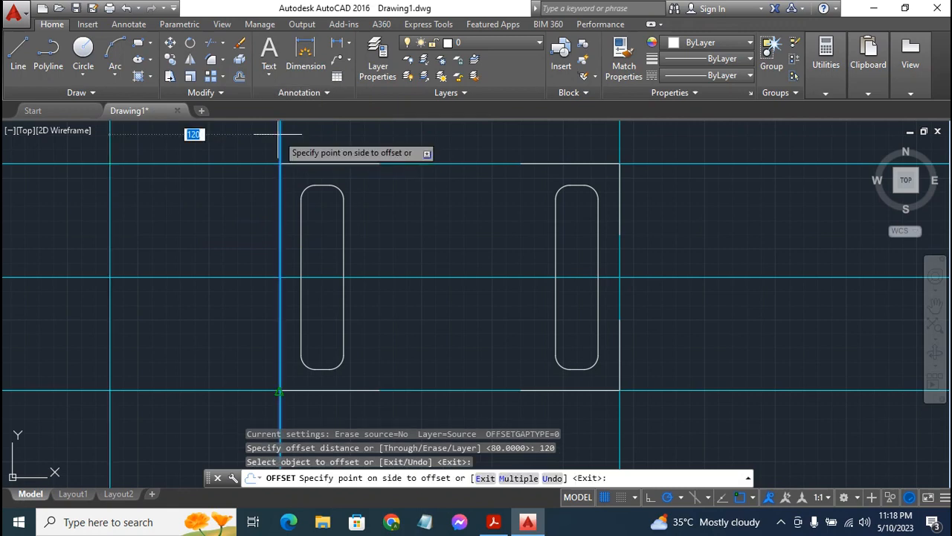
left_click(424, 177)
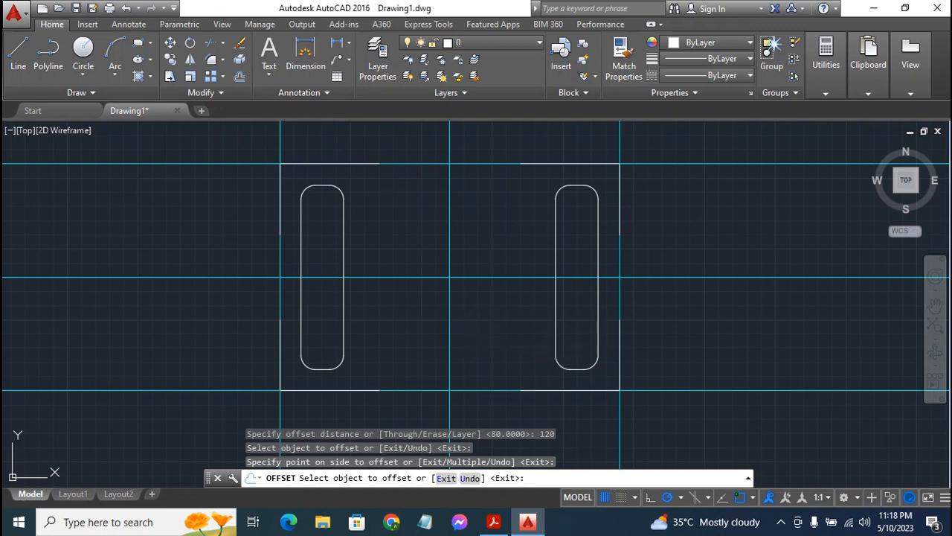
key("Escape")
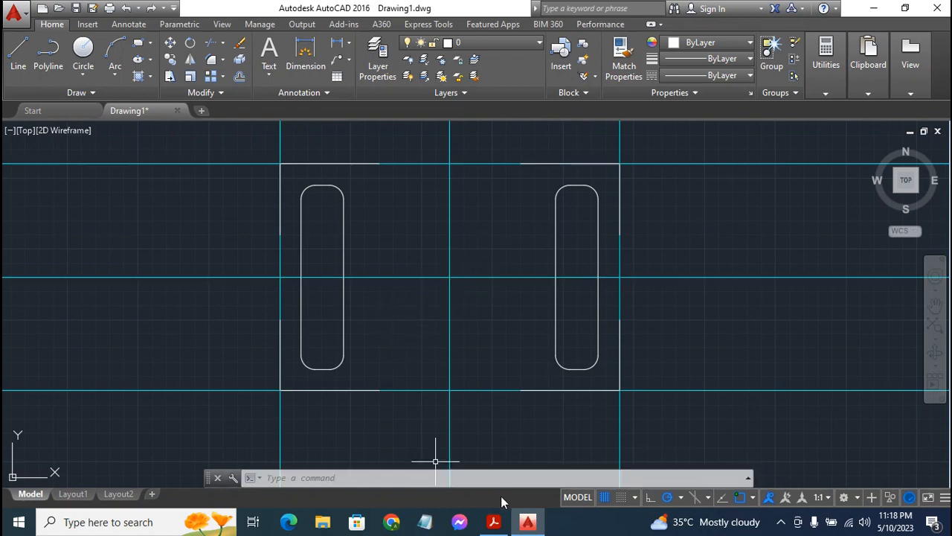
Check the central hole in Adobe Acrobat Reader, and draw a circle of radius 60 at the centerlines' intersection in AutoCAD.
left_click(494, 521)
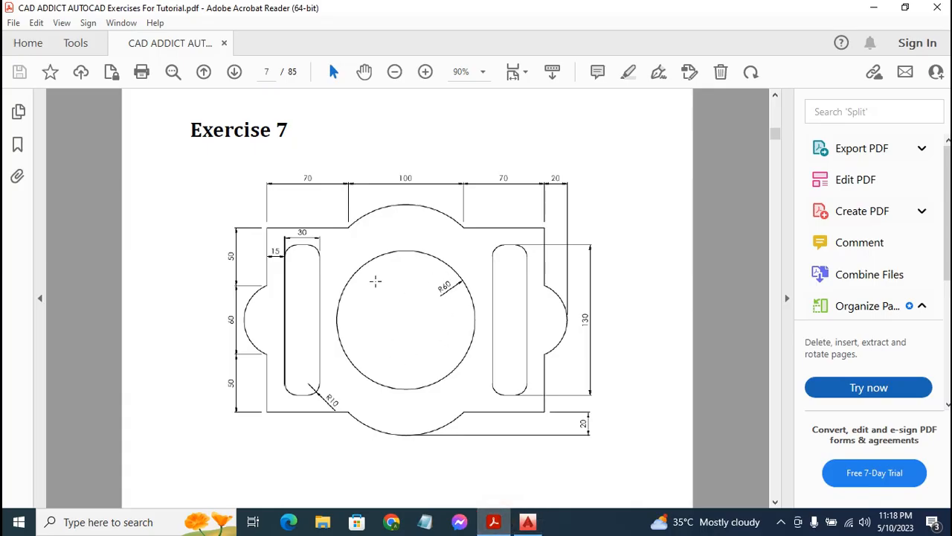
left_click(527, 523)
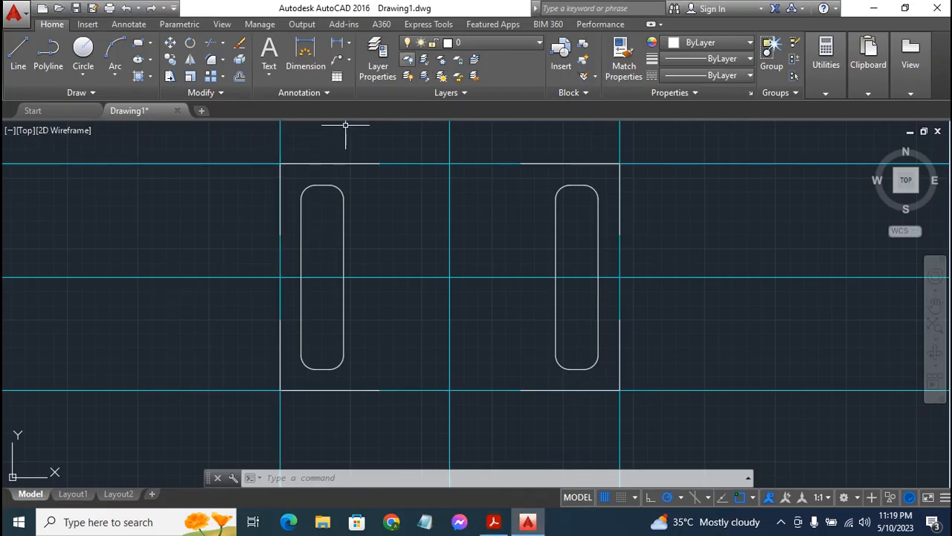
left_click(83, 47)
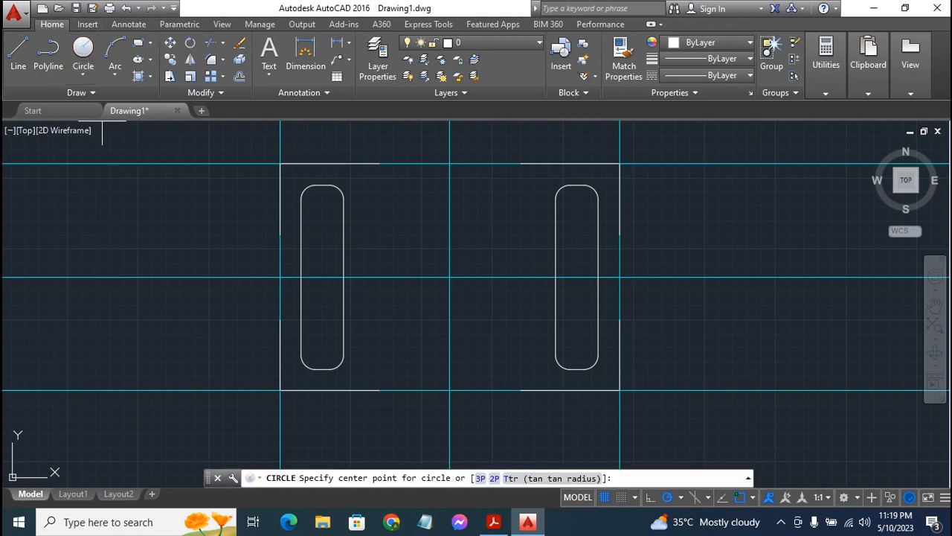
left_click(450, 278)
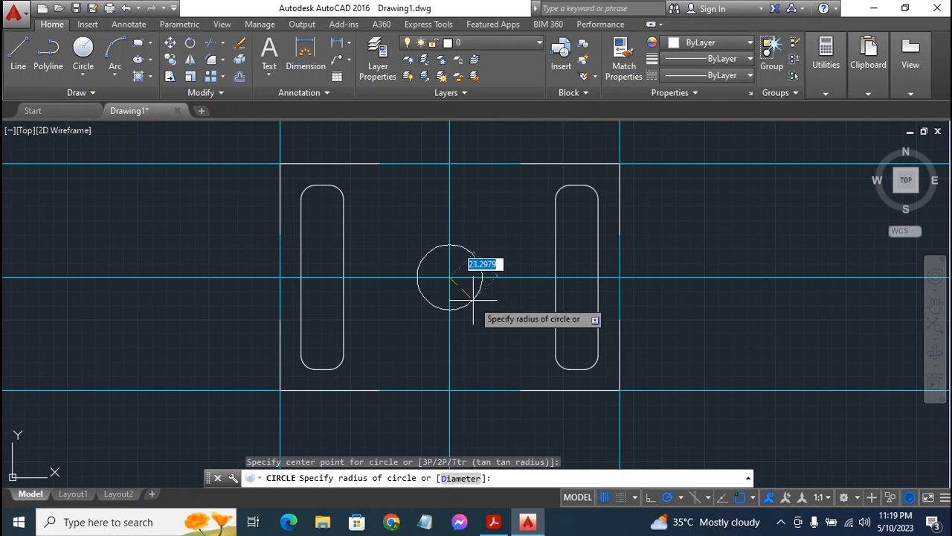
type("6")
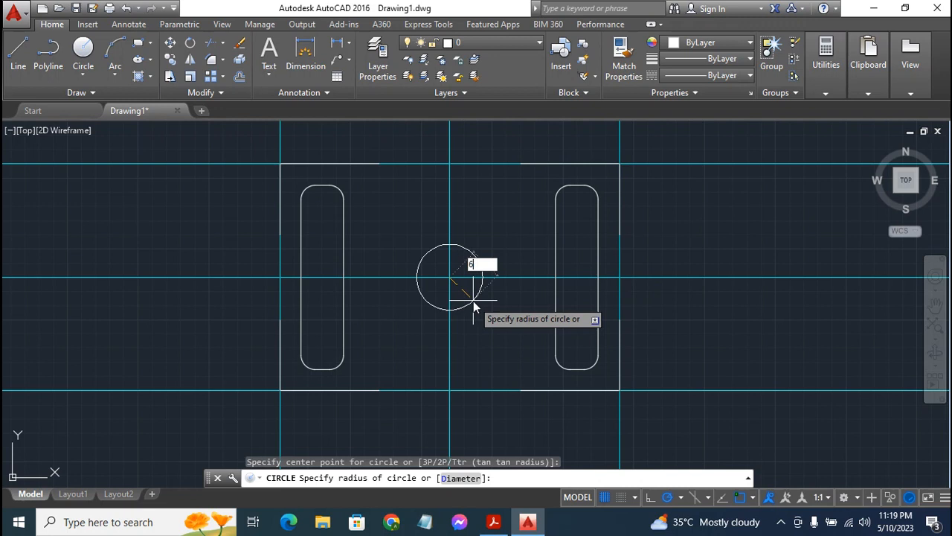
type("0")
key("Return")
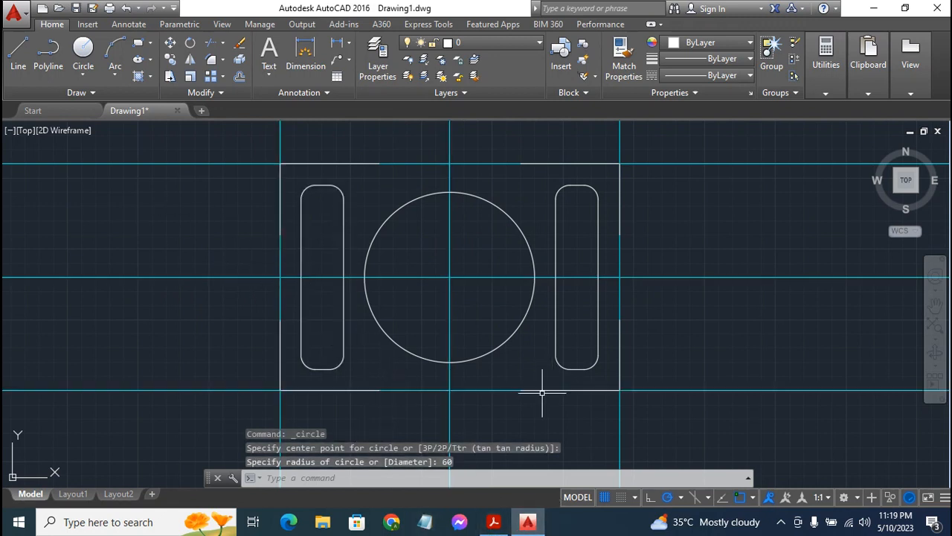
Check the arc projections in Adobe Acrobat Reader, and offset the outline's left and top construction lines 20 units outward in AutoCAD.
left_click(494, 522)
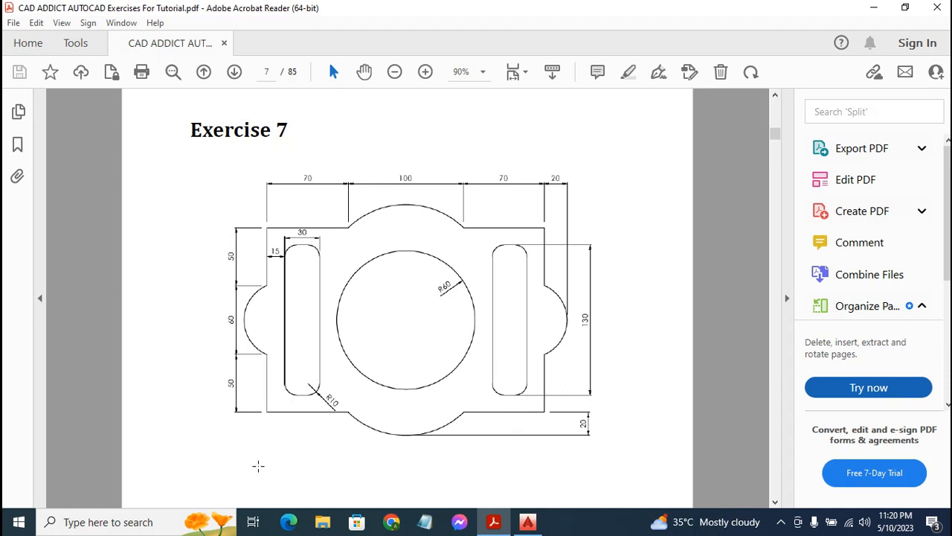
left_click(528, 520)
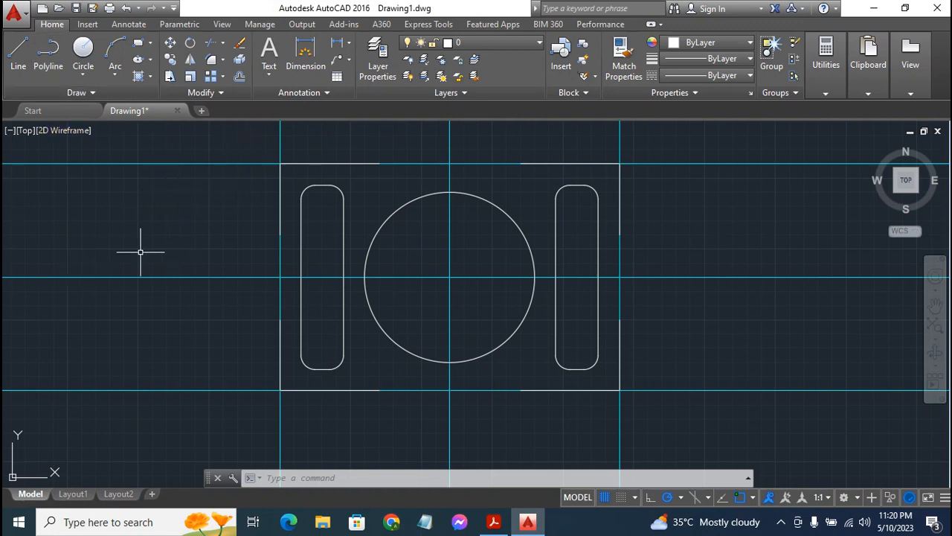
left_click(239, 76)
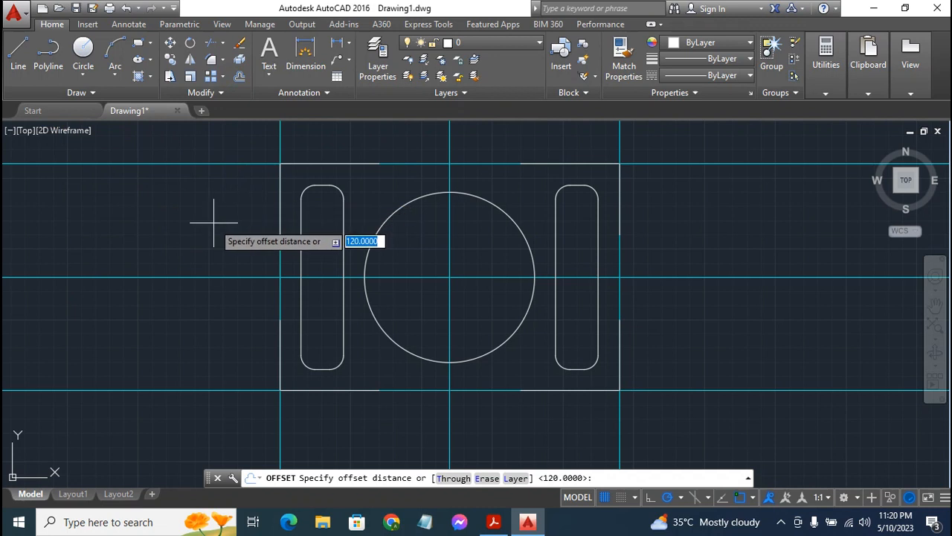
type("20")
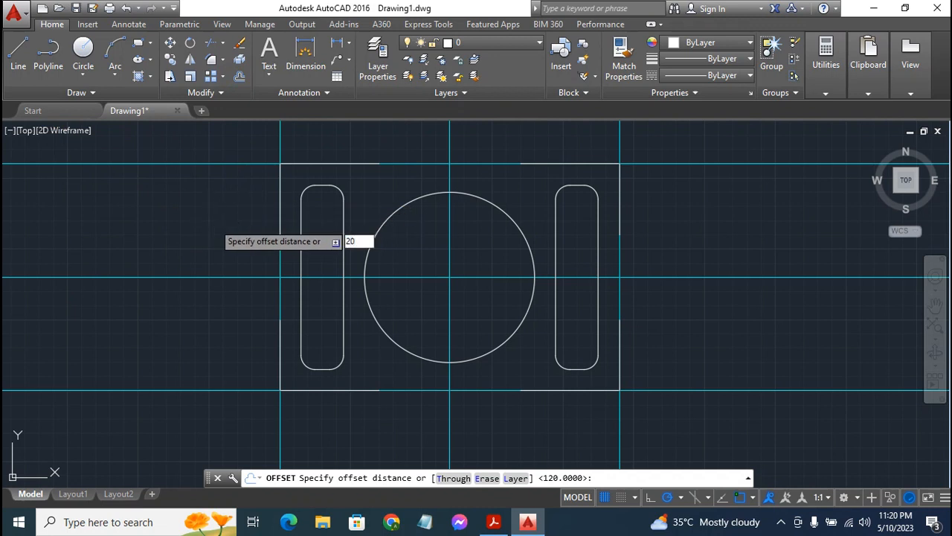
key("Return")
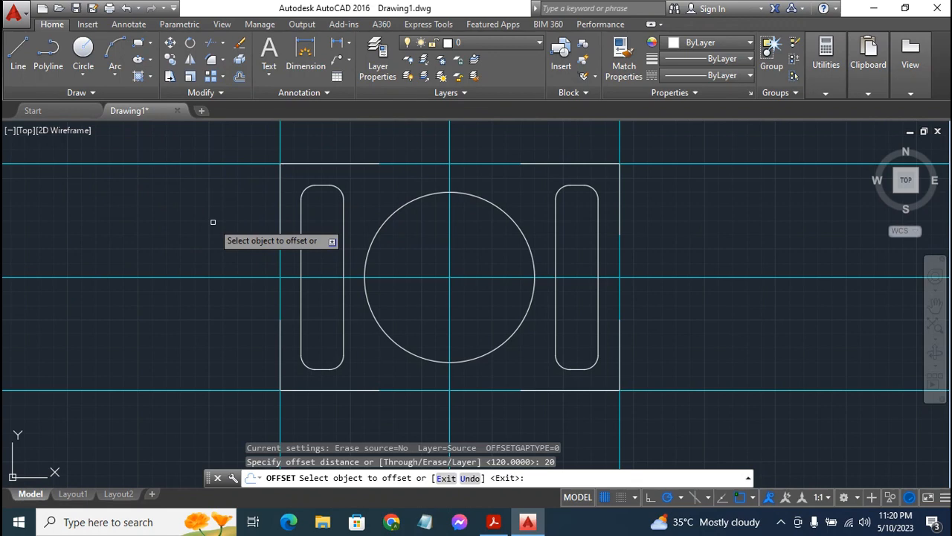
left_click(278, 143)
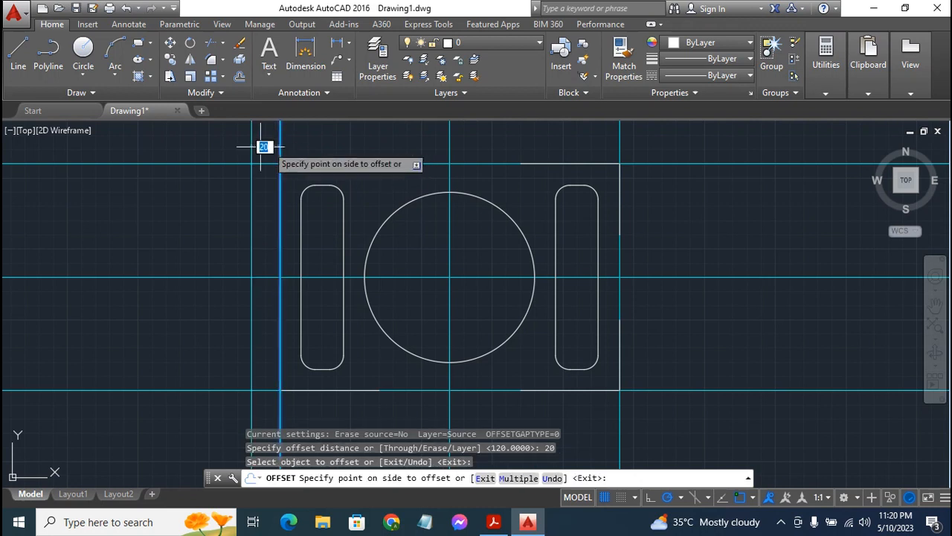
left_click(200, 160)
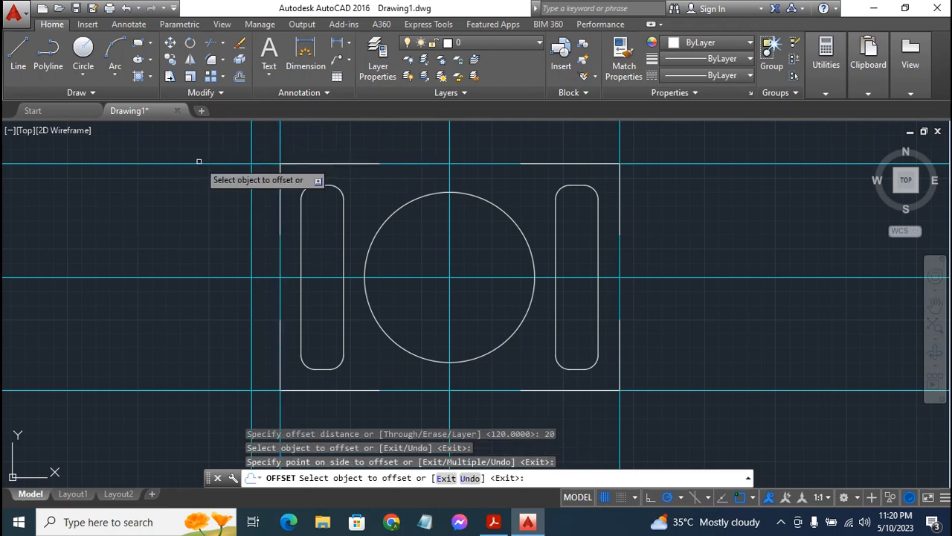
left_click(504, 163)
left_click(505, 143)
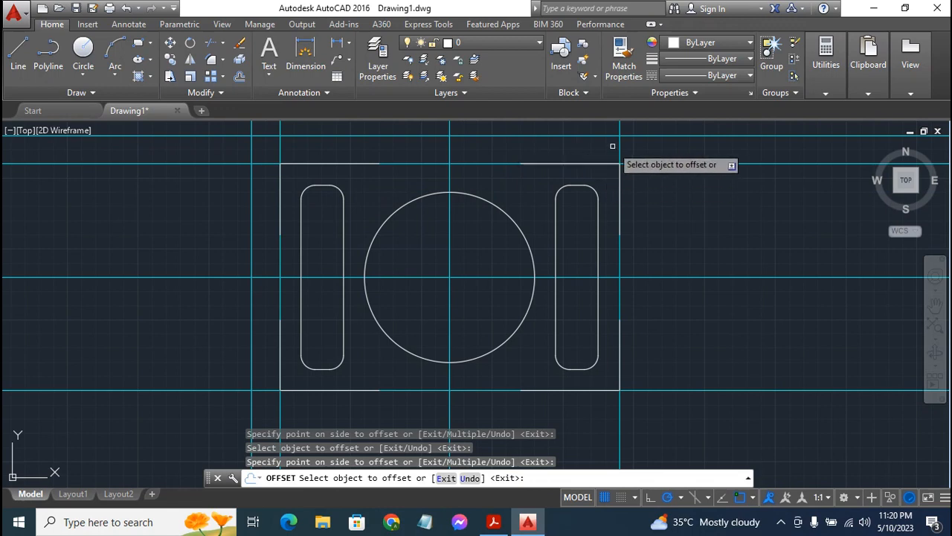
Offset the outline's right construction line 20 units inward and erase the misplaced copy.
left_click(619, 146)
left_click(606, 171)
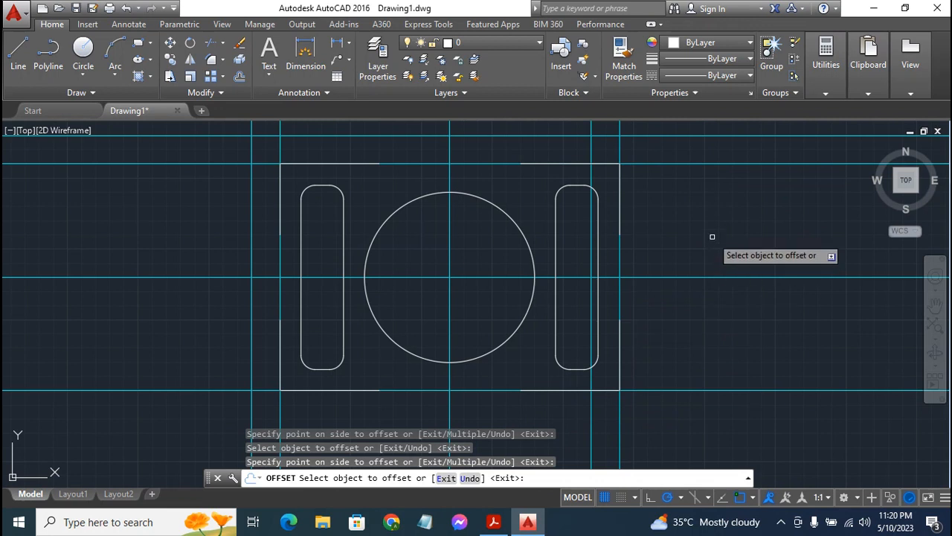
key("Escape")
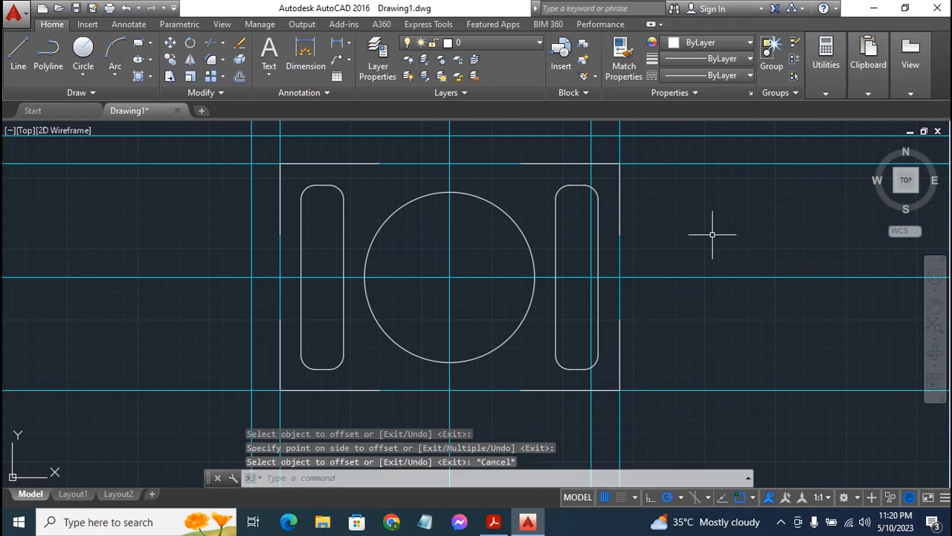
left_click(591, 174)
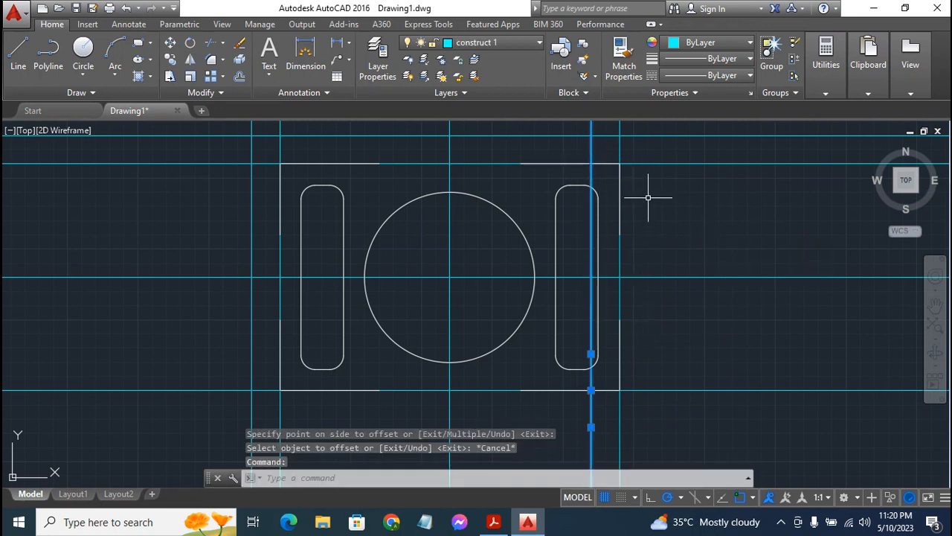
key("Delete")
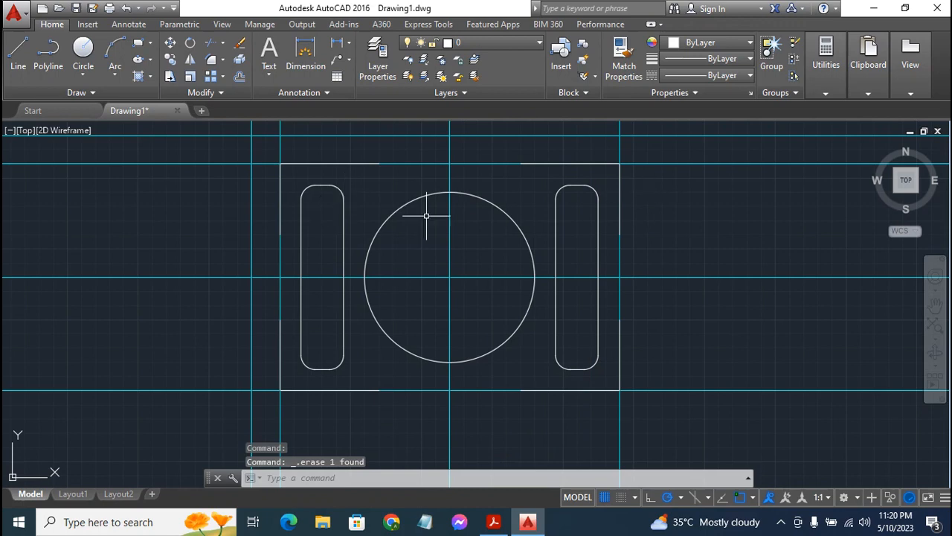
Retry the 20-unit offset of the outline's right construction line, and erase the copy placed inside the outline.
left_click(237, 77)
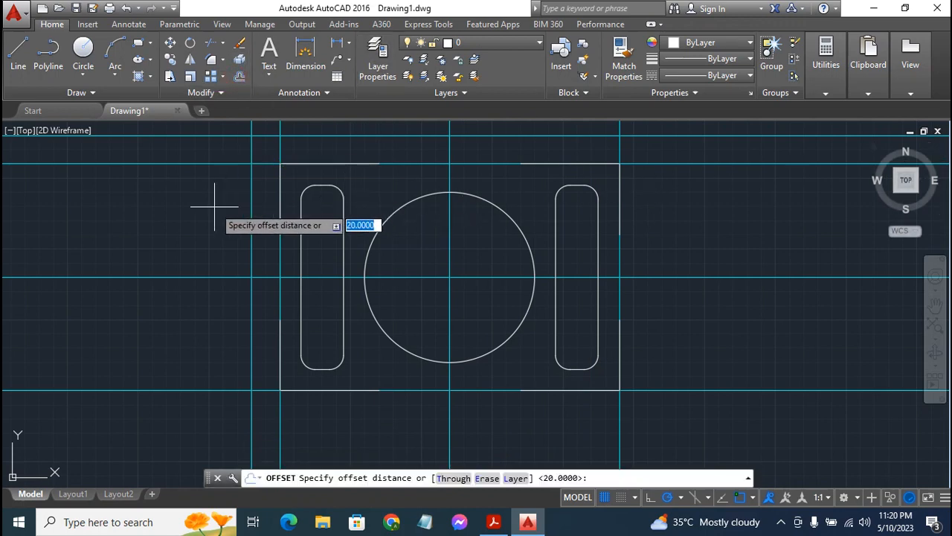
key("Return")
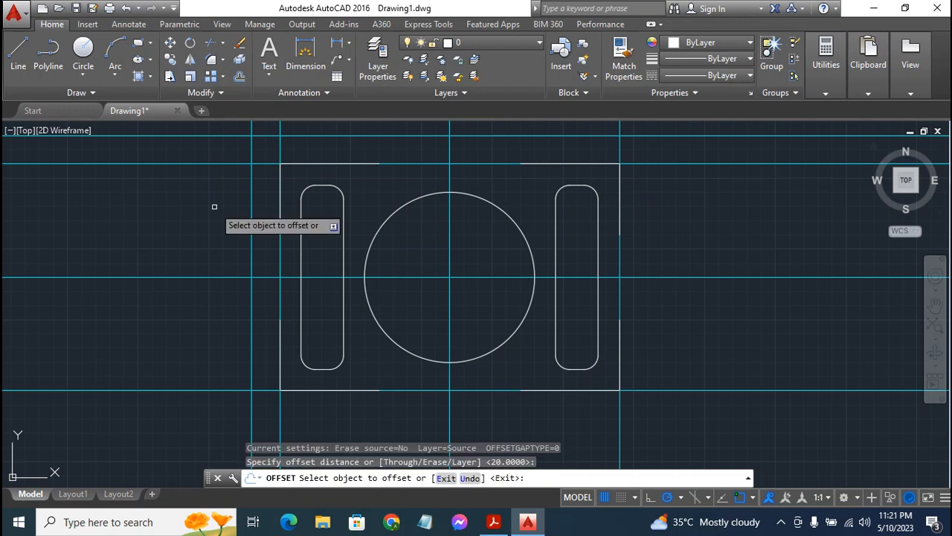
left_click(619, 149)
left_click(691, 157)
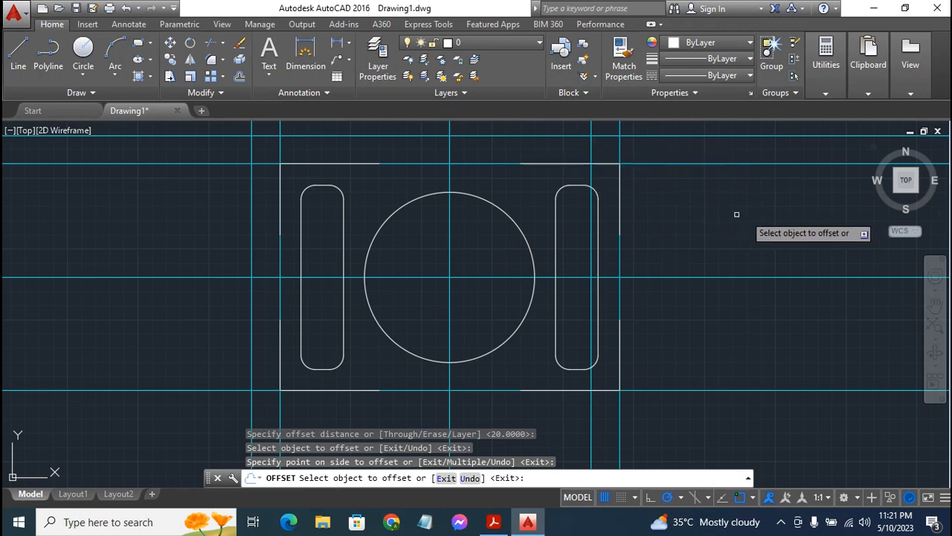
key("Escape")
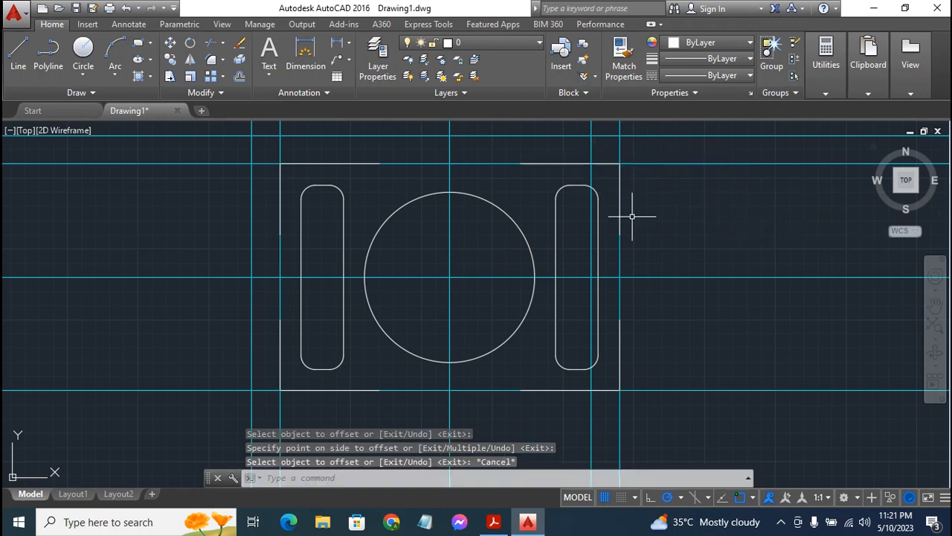
left_click(592, 147)
key("Delete")
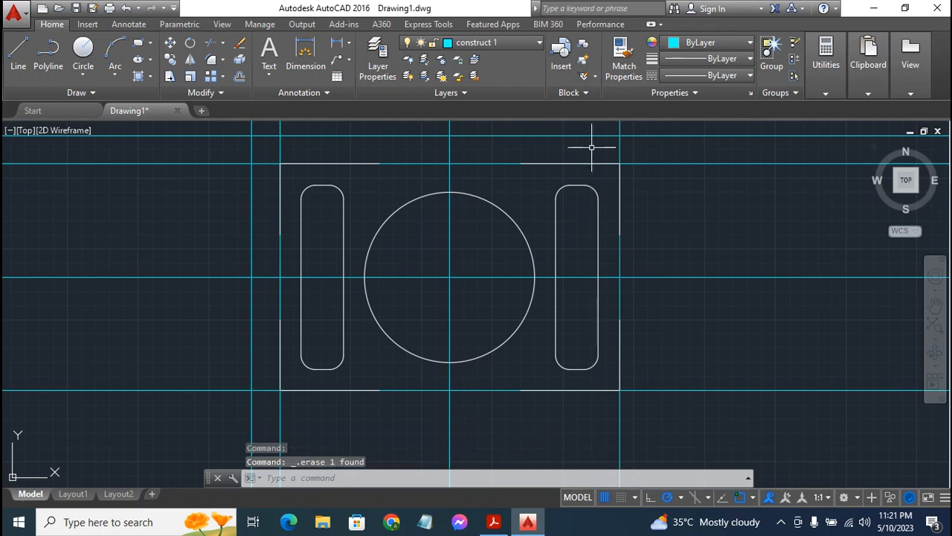
Offset the outline's right and bottom construction lines 20 units outward.
left_click(238, 78)
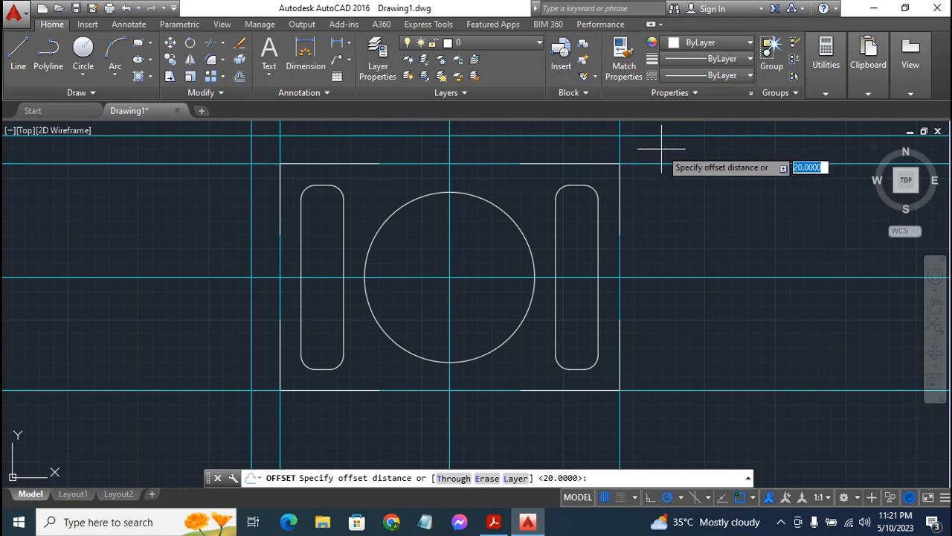
key("Return")
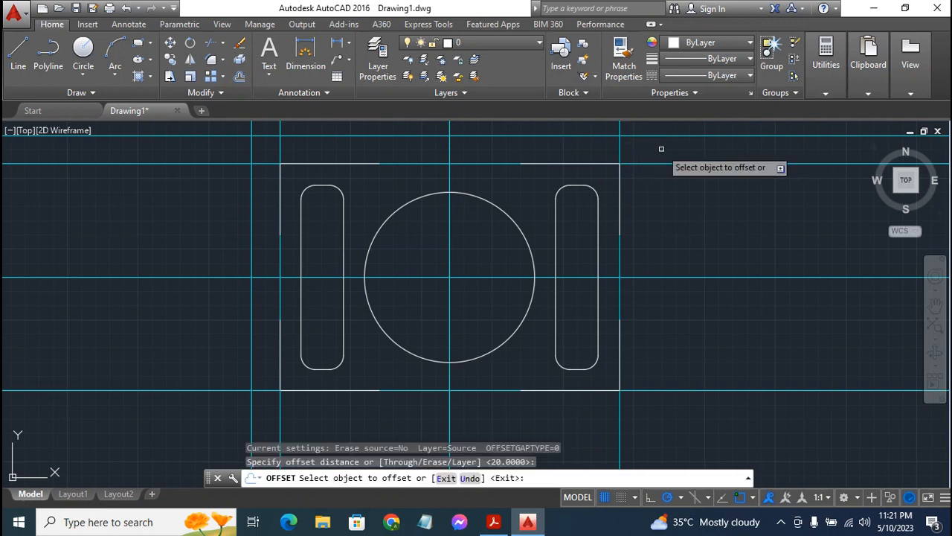
left_click(619, 142)
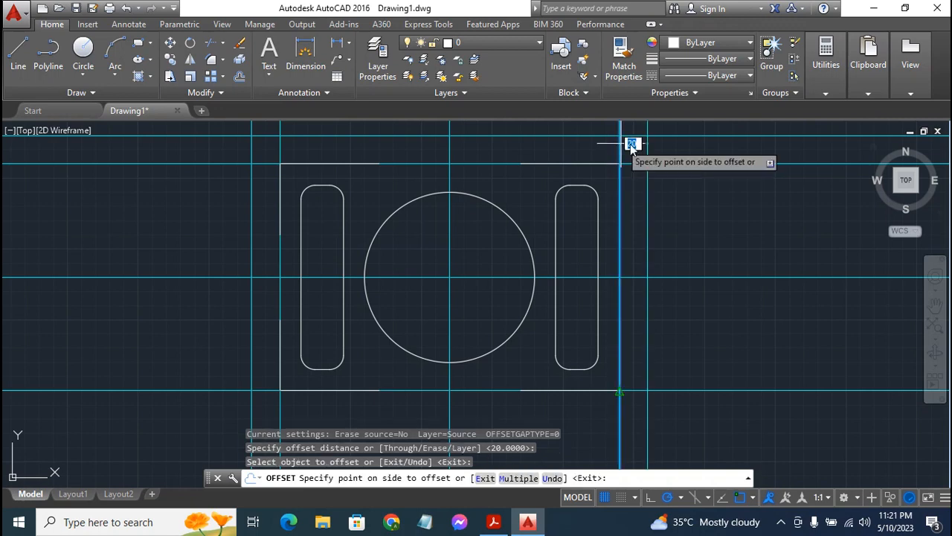
left_click(790, 226)
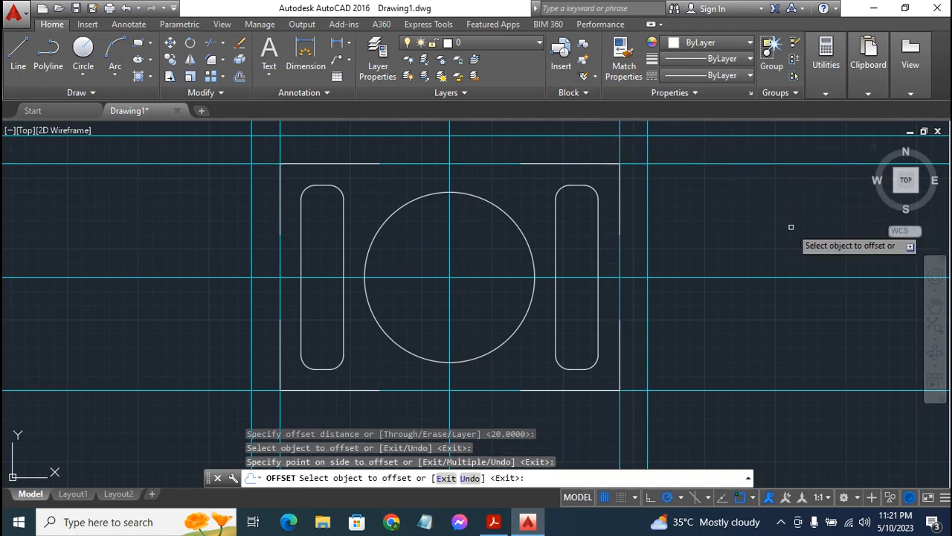
left_click(713, 391)
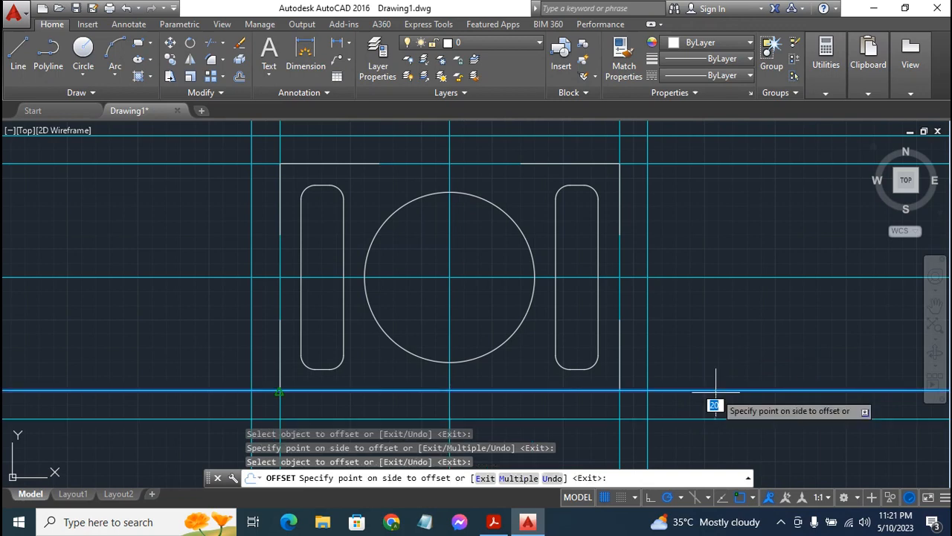
left_click(732, 433)
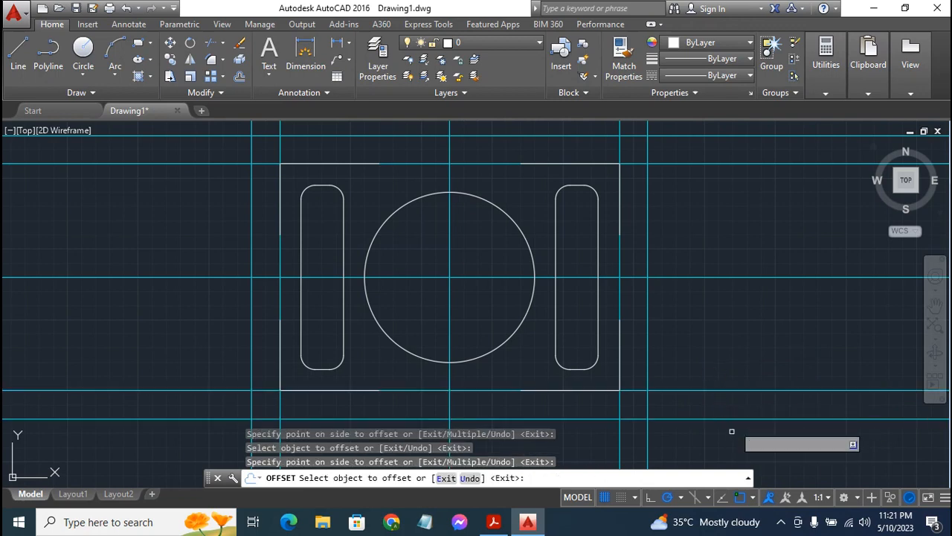
key("Escape")
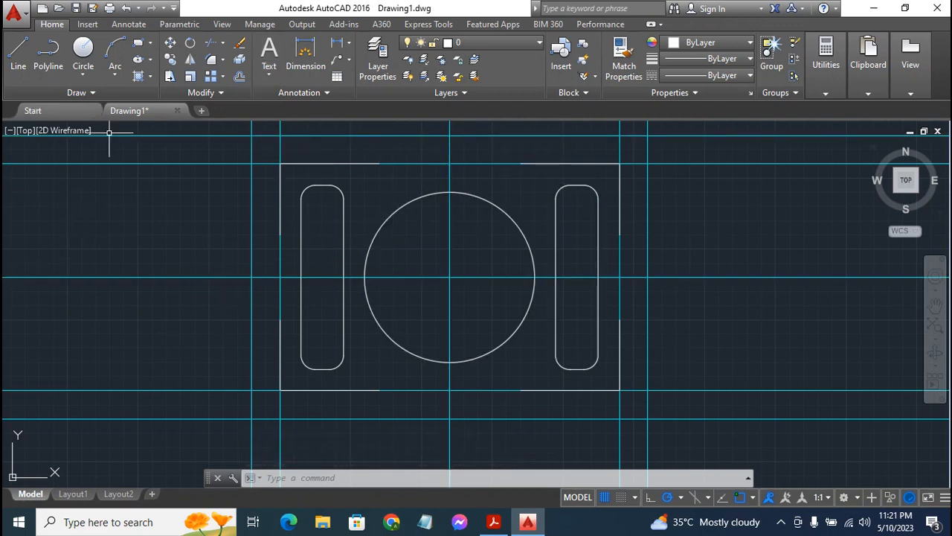
Draw lines along the outer left and outer bottom construction lines, each spanning the full length of the adjacent plate side.
left_click(19, 50)
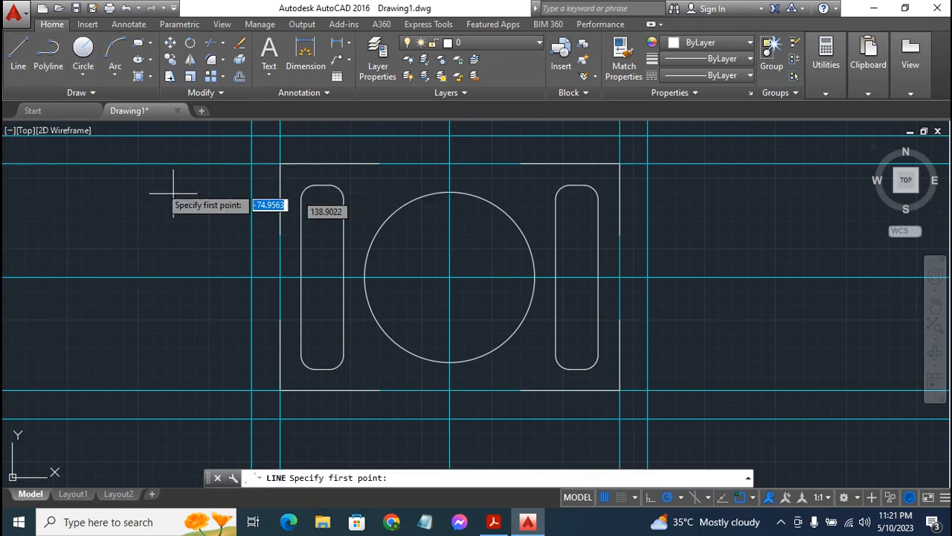
left_click(251, 163)
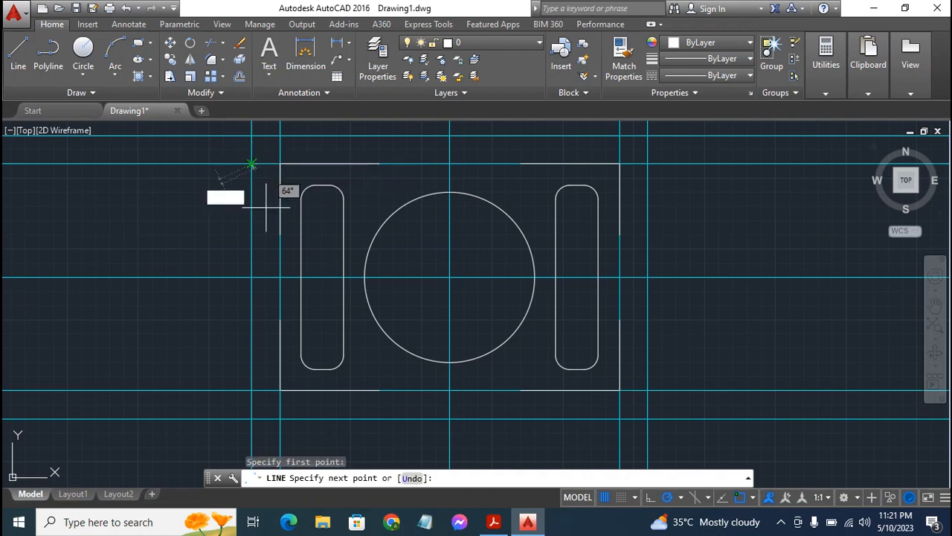
left_click(251, 390)
key("Escape")
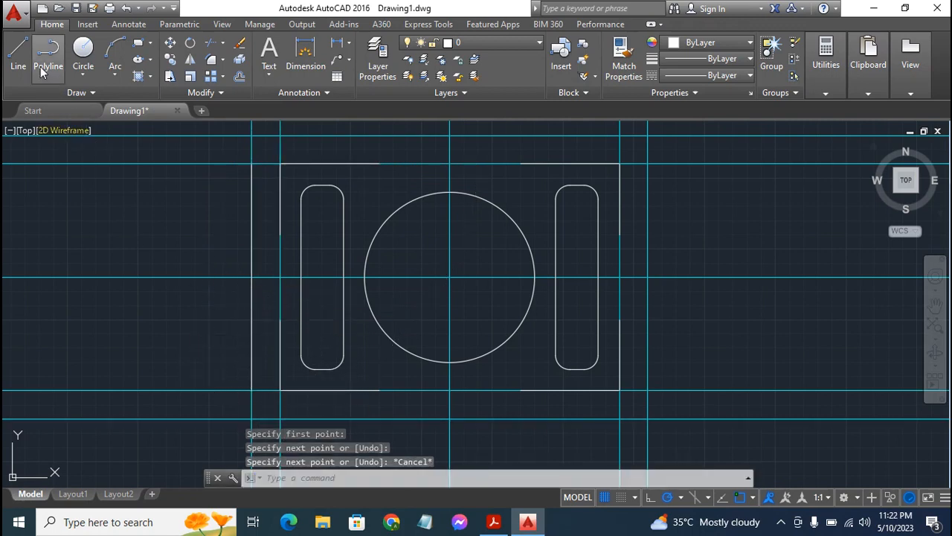
left_click(18, 52)
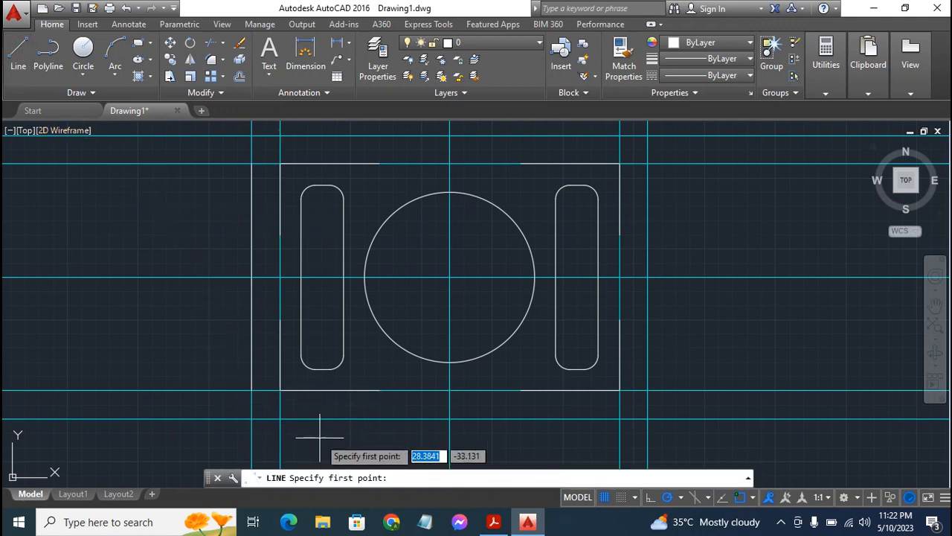
left_click(280, 420)
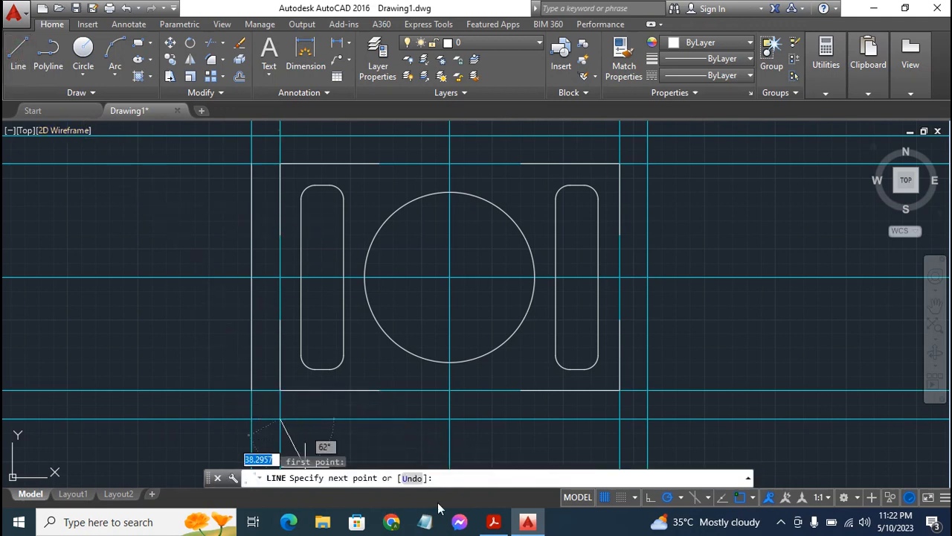
left_click(620, 419)
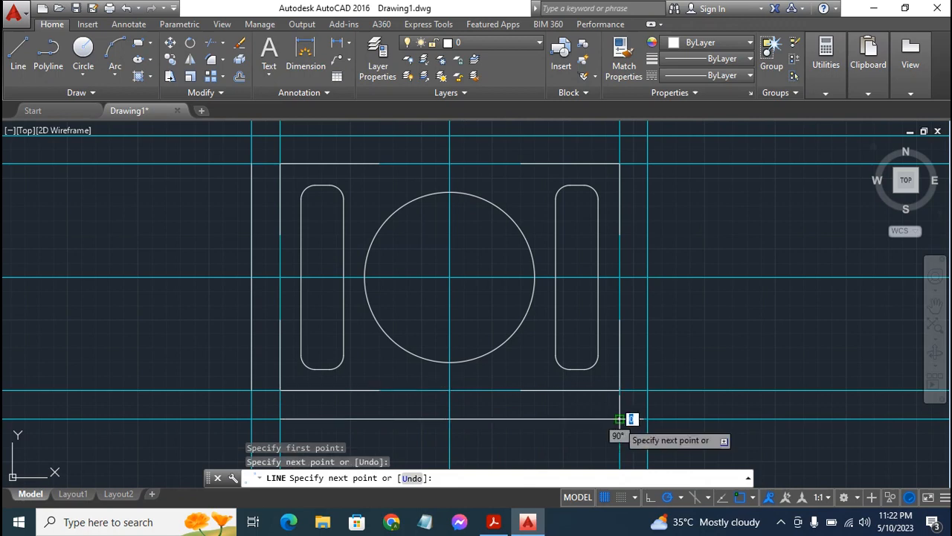
key("Escape")
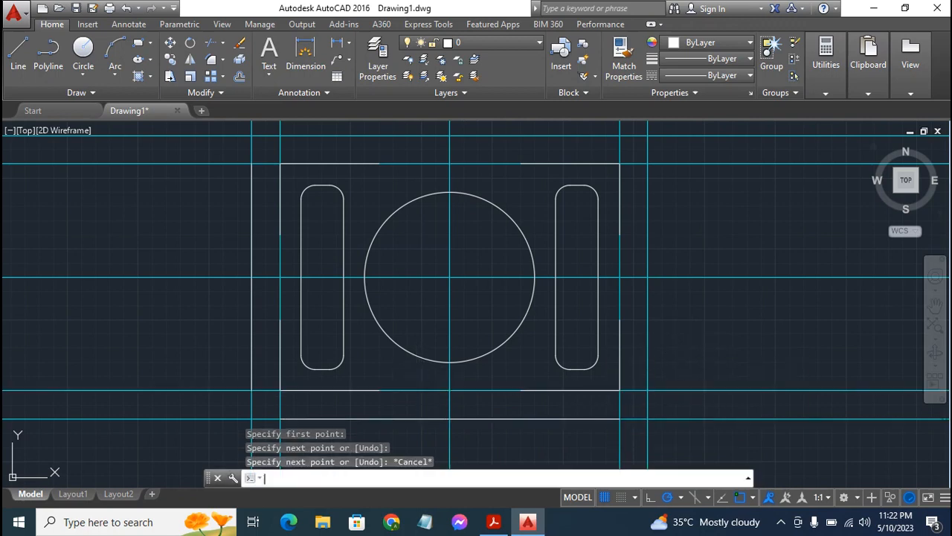
Draw lines along the outer right and outer top construction lines, each spanning the full length of the adjacent plate side.
key("Return")
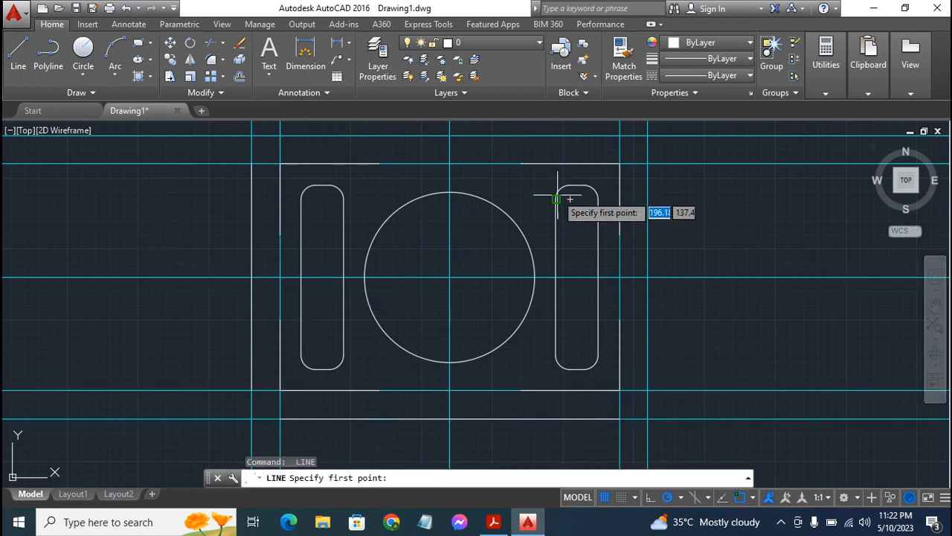
left_click(647, 163)
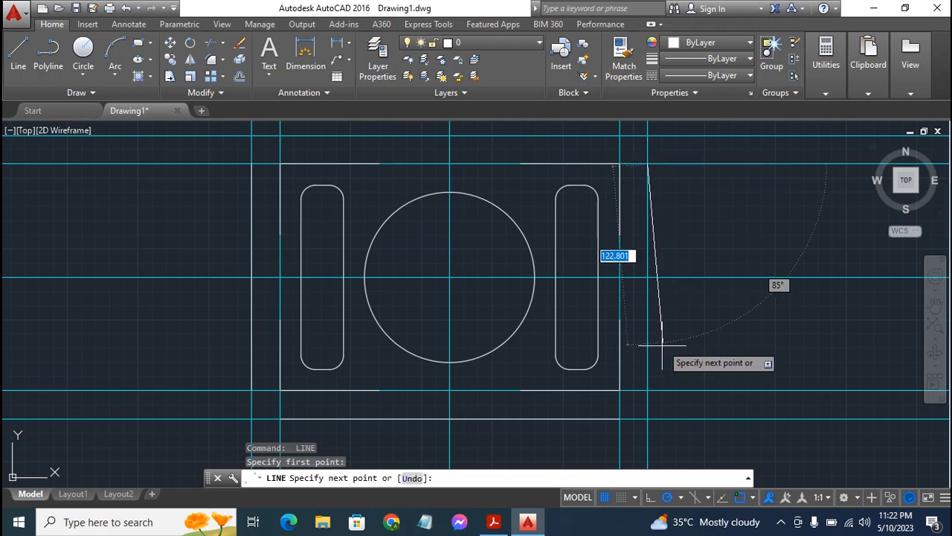
left_click(648, 389)
key("Escape")
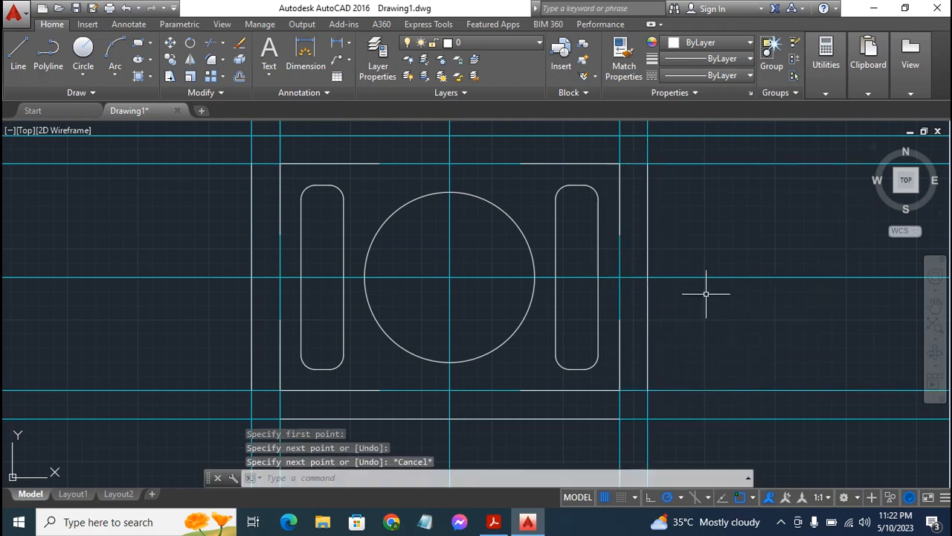
key("Return")
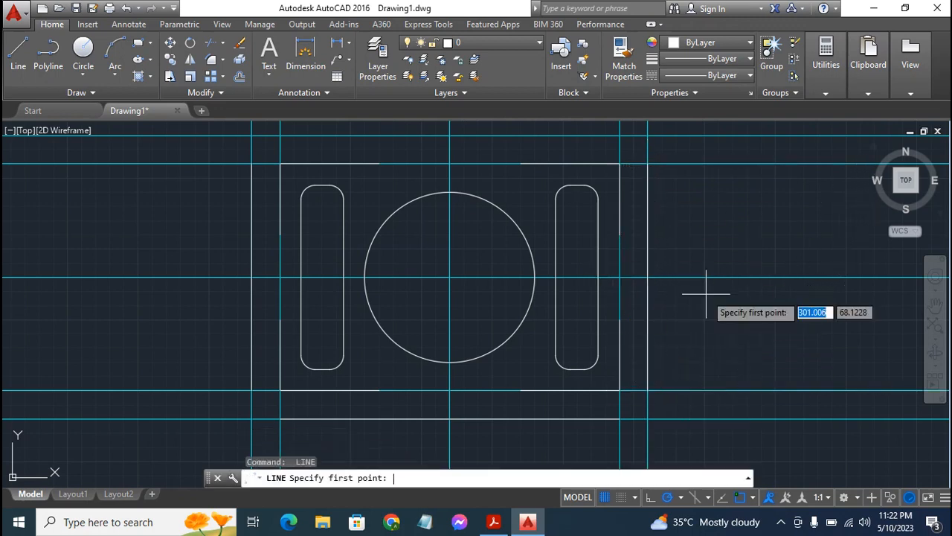
left_click(279, 135)
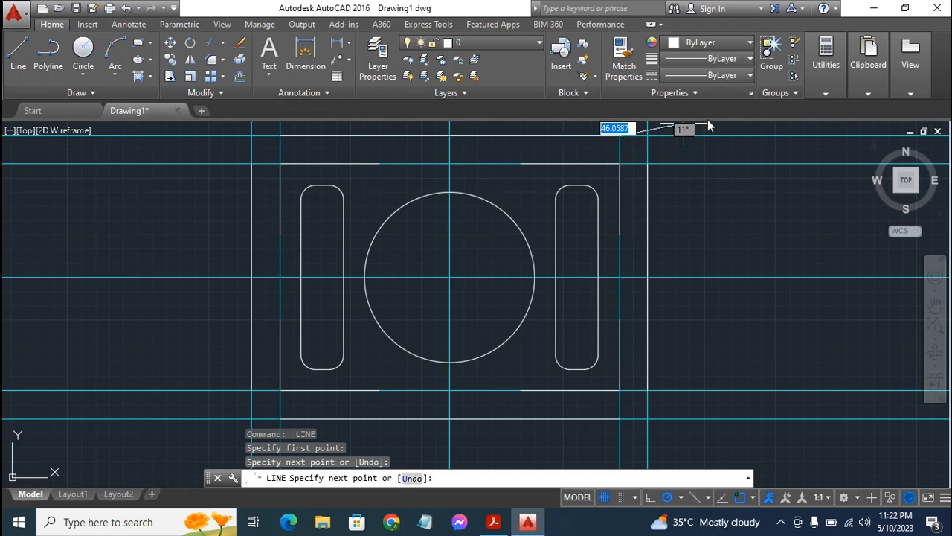
left_click(619, 134)
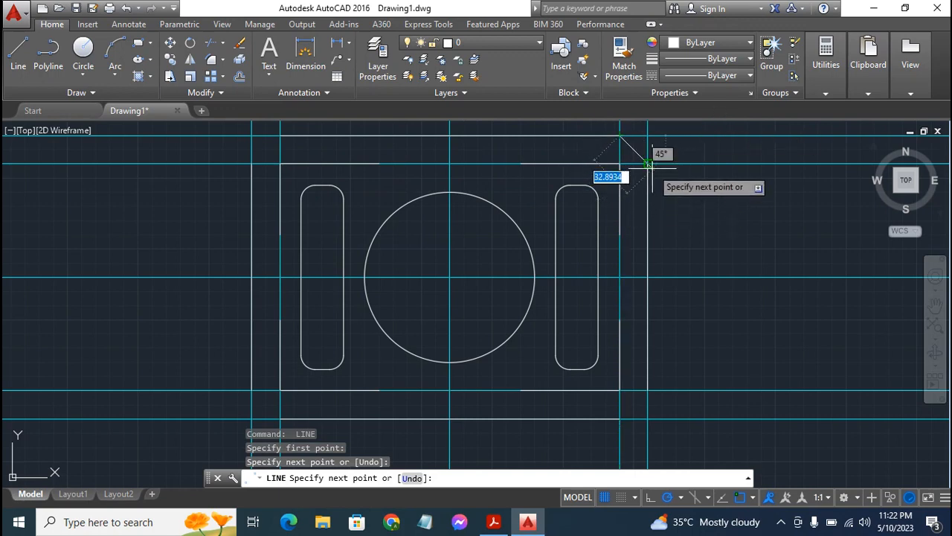
key("Escape")
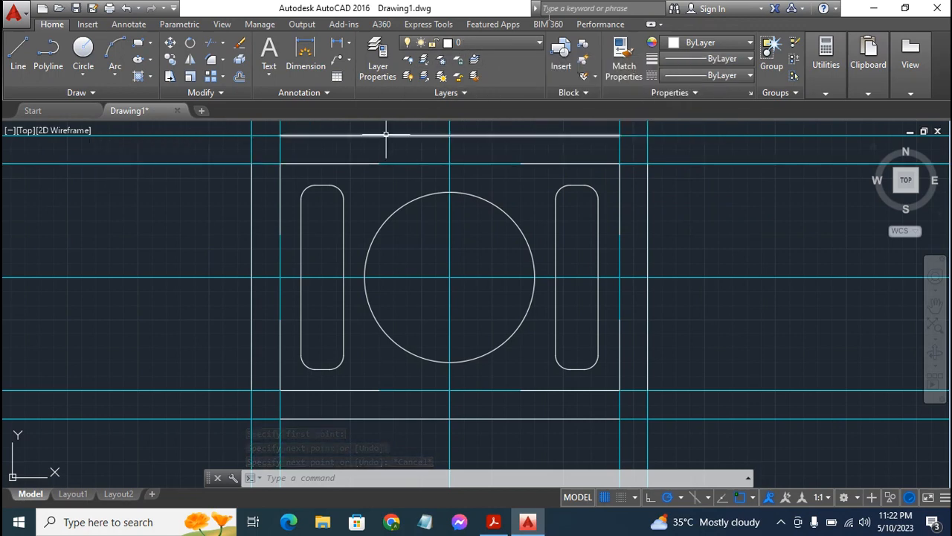
left_click(513, 42)
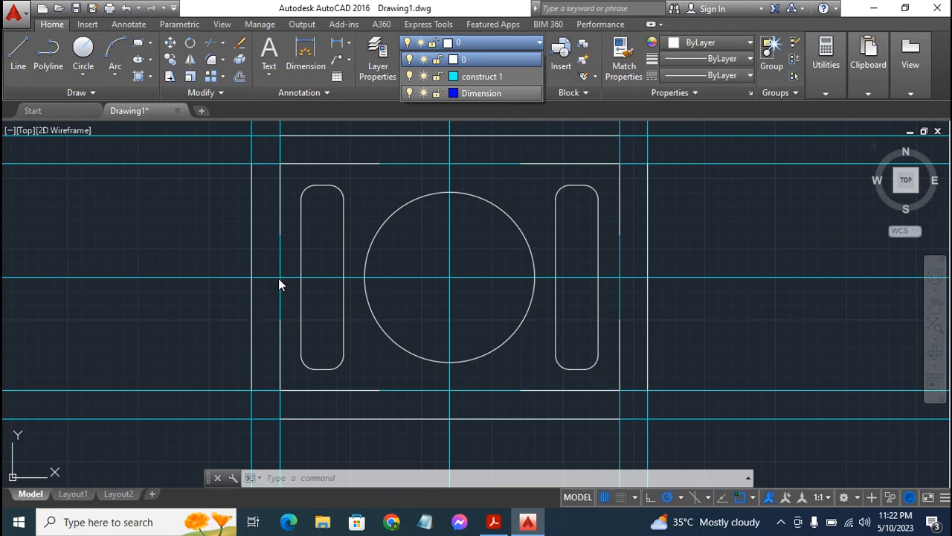
left_click(147, 279)
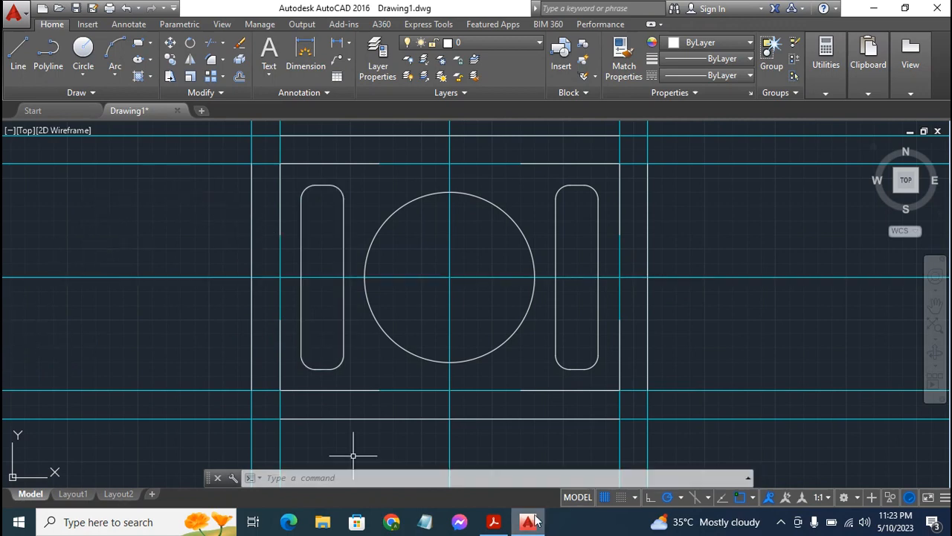
Check the outline's arcs in Adobe Acrobat Reader, and try a Tan, Tan, Tan circle for the plate's left arc in AutoCAD.
left_click(493, 530)
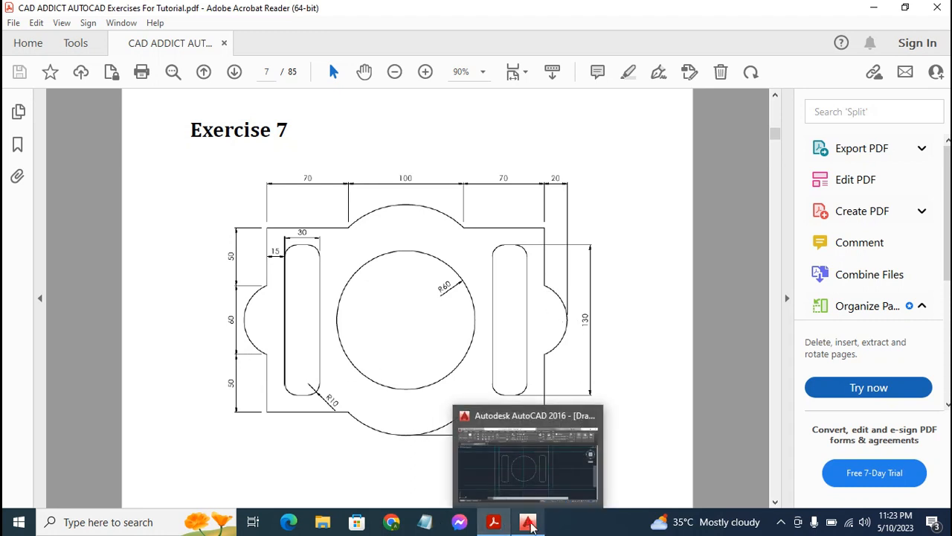
left_click(530, 526)
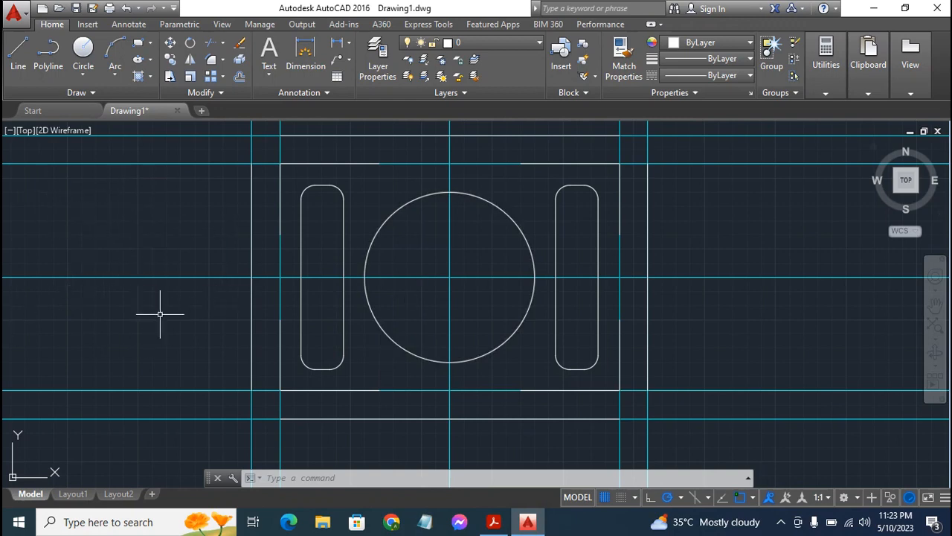
left_click(87, 75)
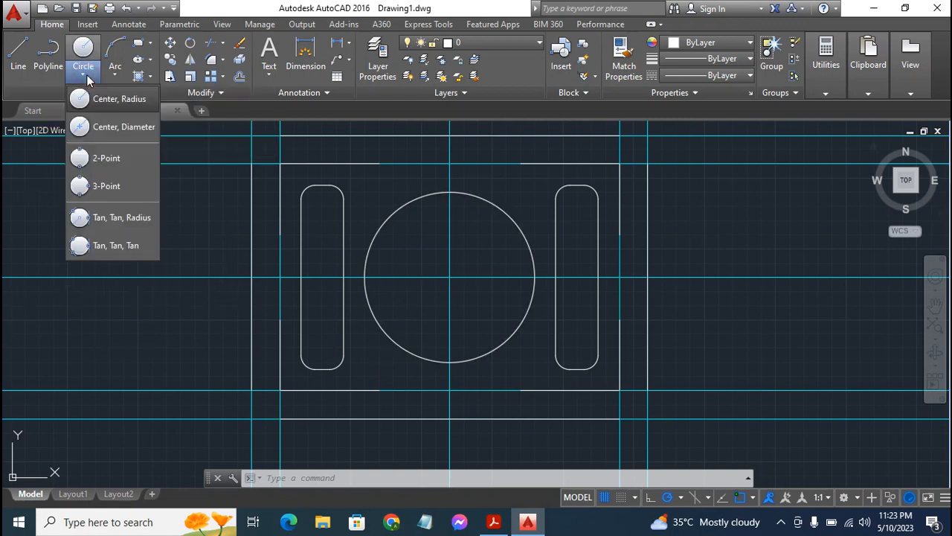
left_click(116, 246)
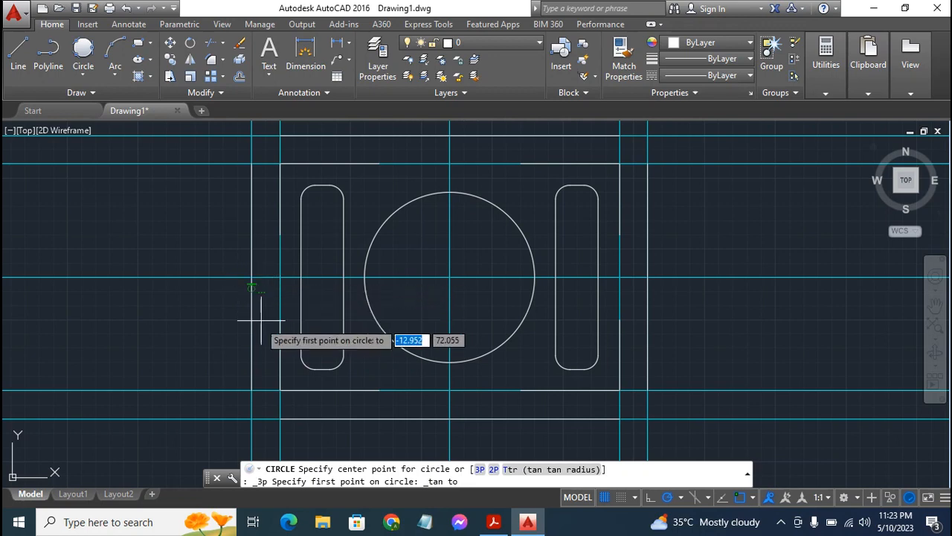
left_click(252, 277)
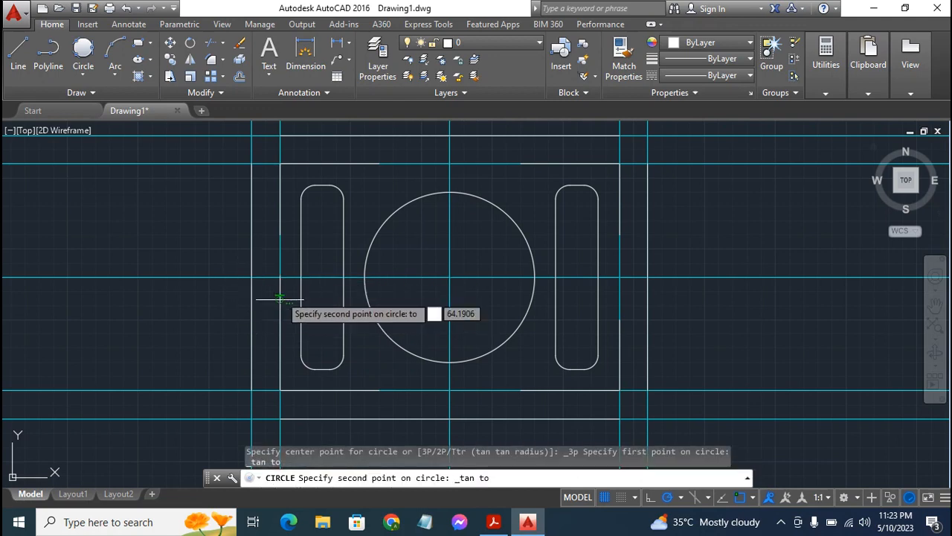
left_click(272, 253)
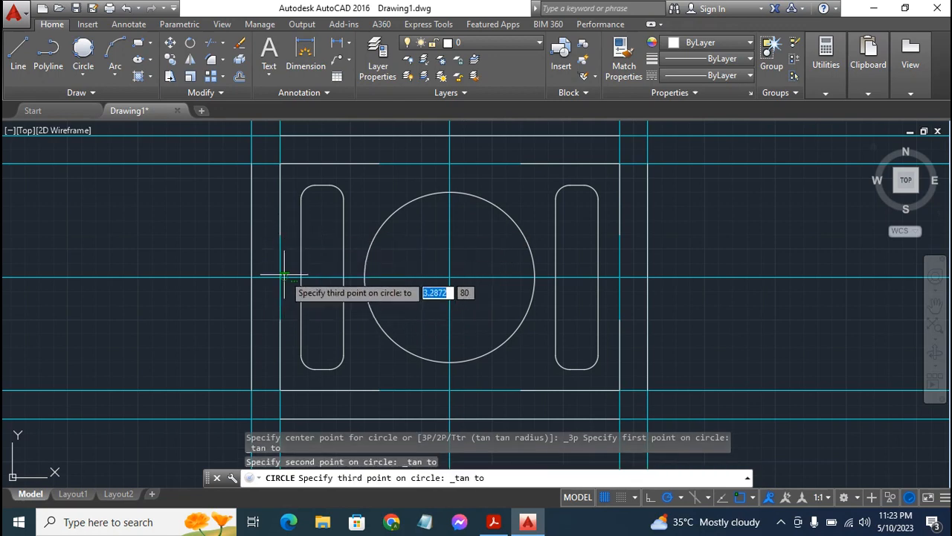
left_click(281, 319)
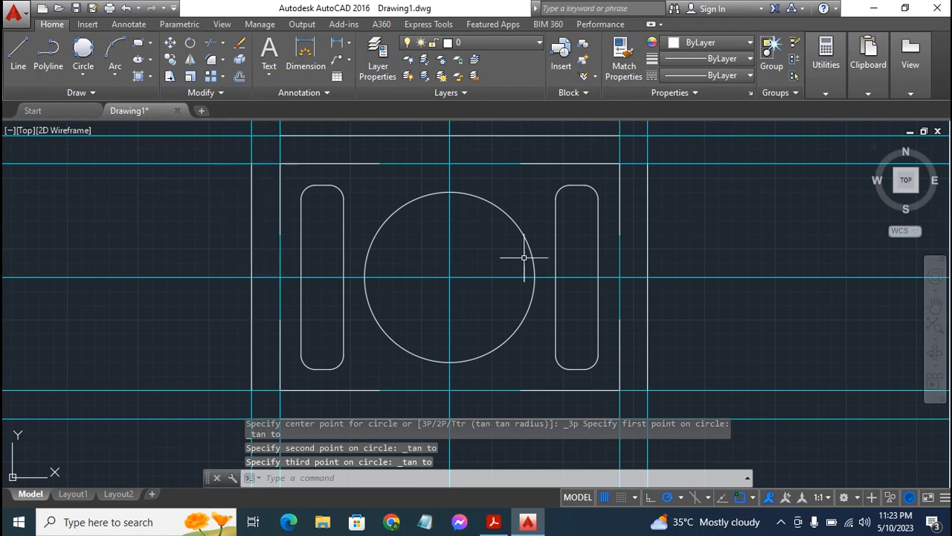
Draw a 3-point circle through the midpoint of the outer left line and both ends of the gap in the plate's left edge.
left_click(87, 75)
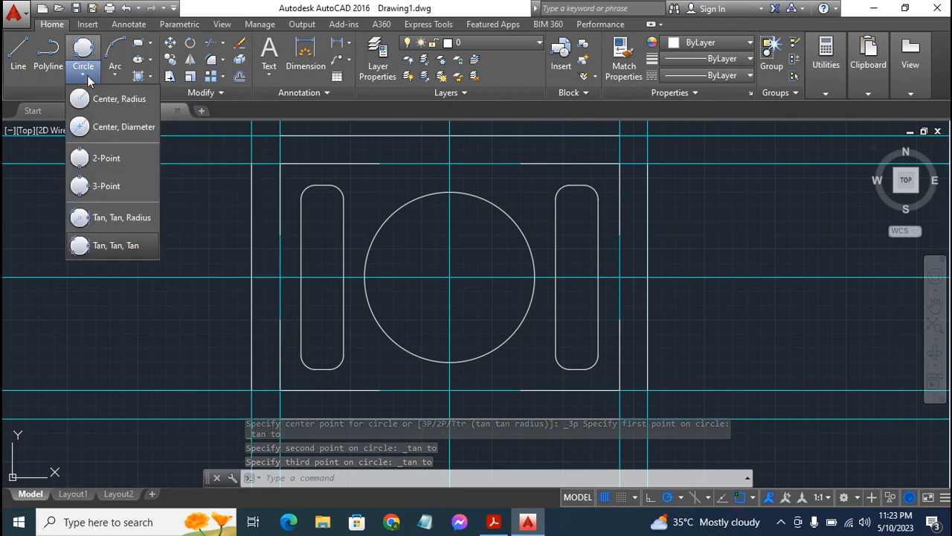
left_click(111, 185)
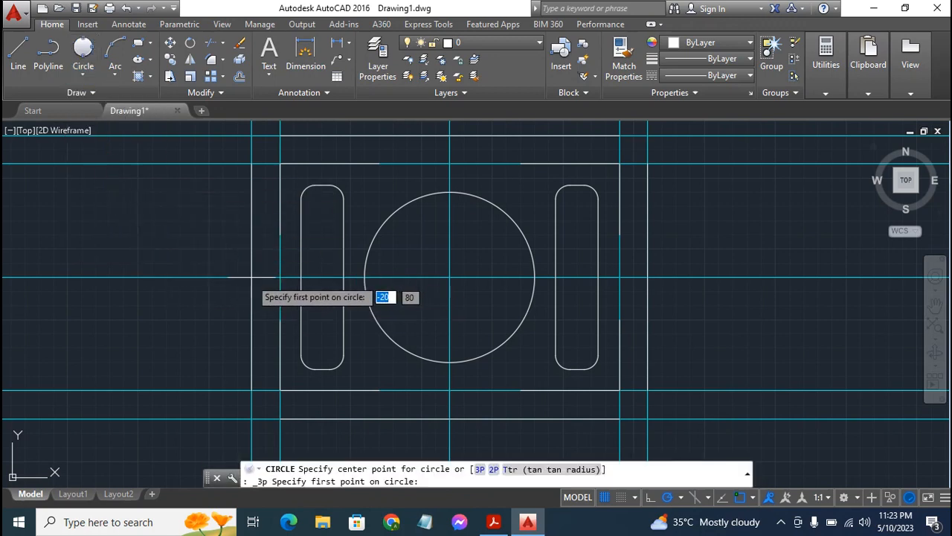
left_click(252, 277)
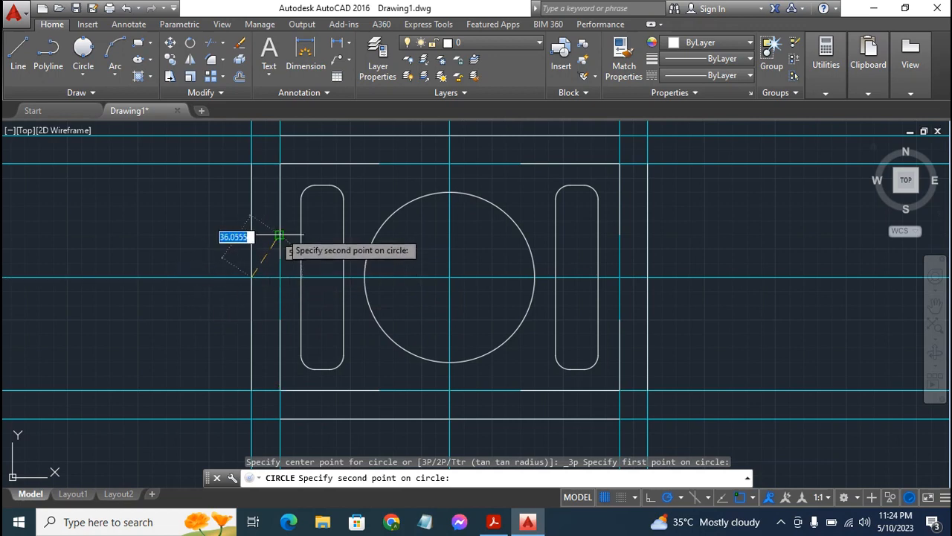
left_click(280, 237)
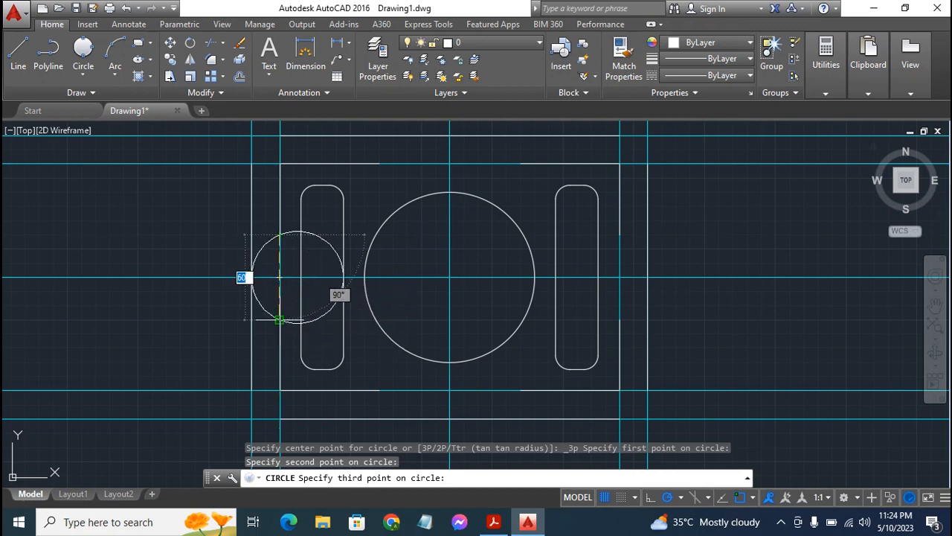
left_click(280, 320)
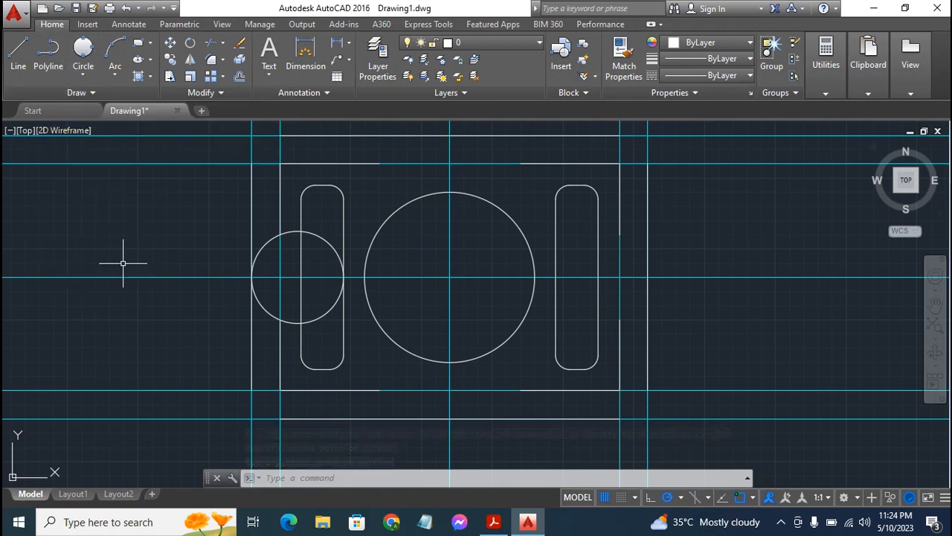
Draw a 3-point circle through the midpoint of the outer right line and both ends of the gap in the plate's right edge.
left_click(85, 80)
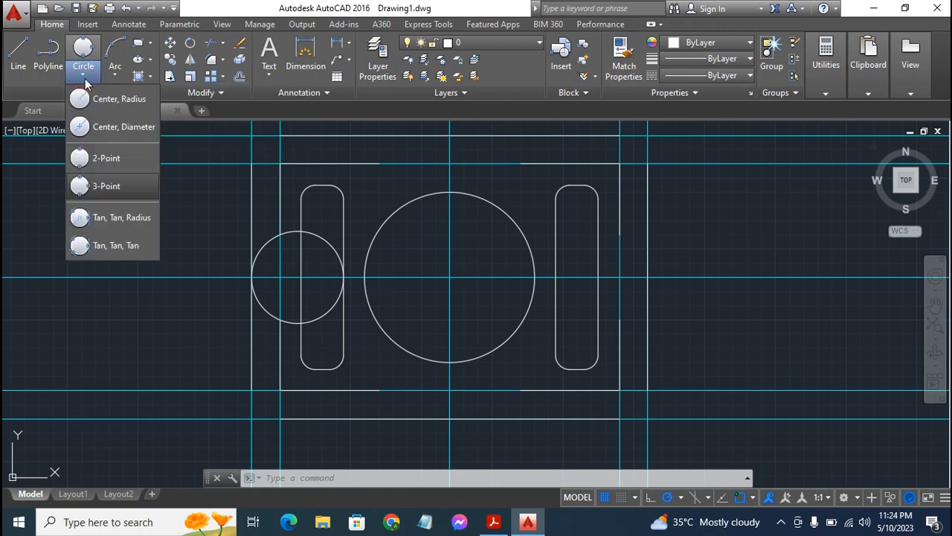
left_click(110, 187)
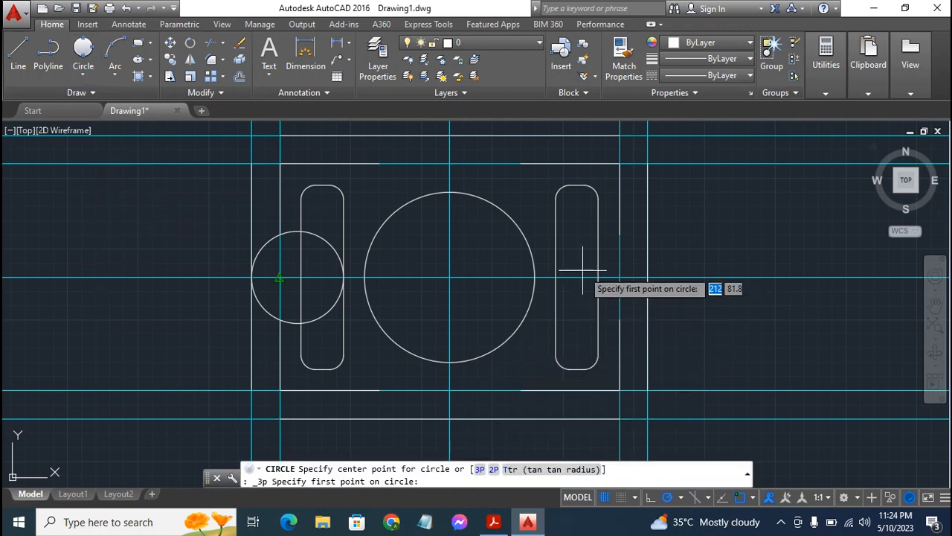
left_click(647, 278)
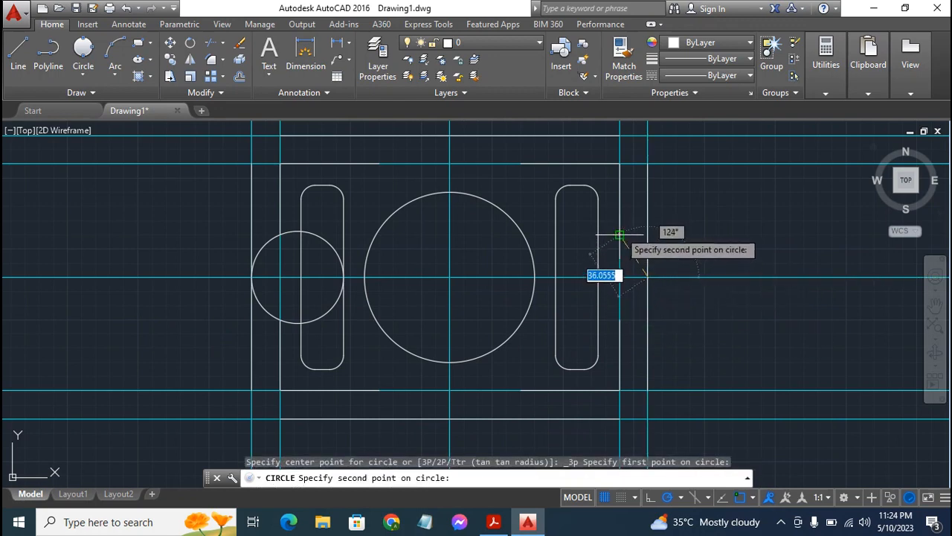
left_click(620, 234)
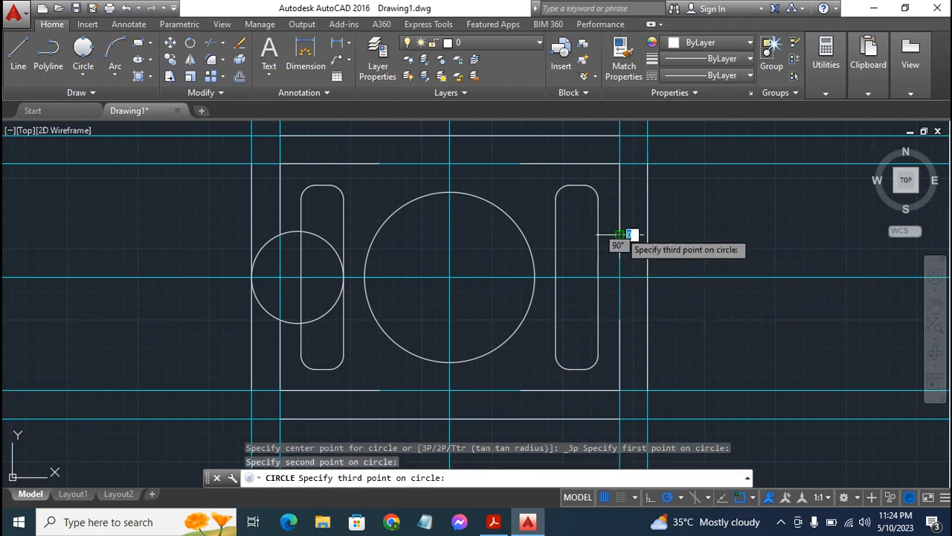
left_click(620, 320)
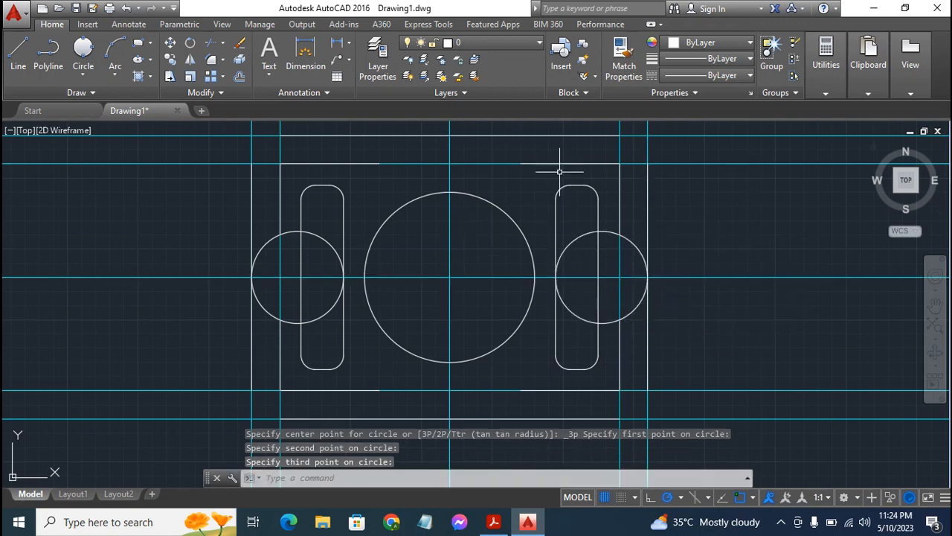
Turn off the "construct 1" layer to hide the construction lines.
left_click(471, 44)
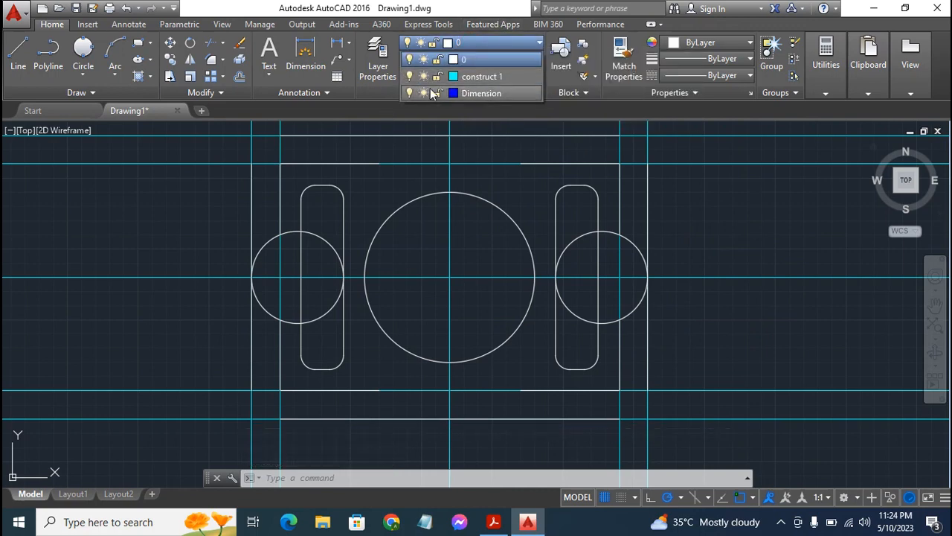
left_click(379, 140)
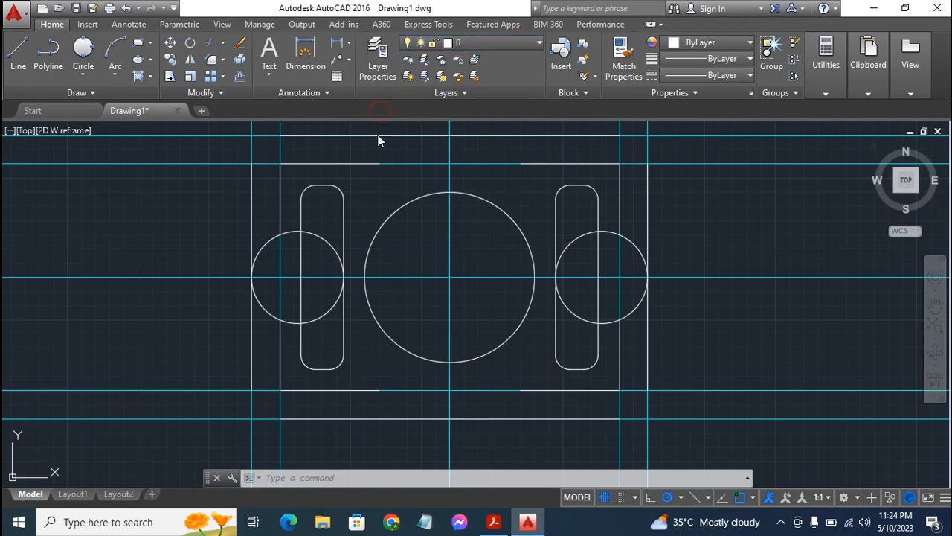
left_click(517, 42)
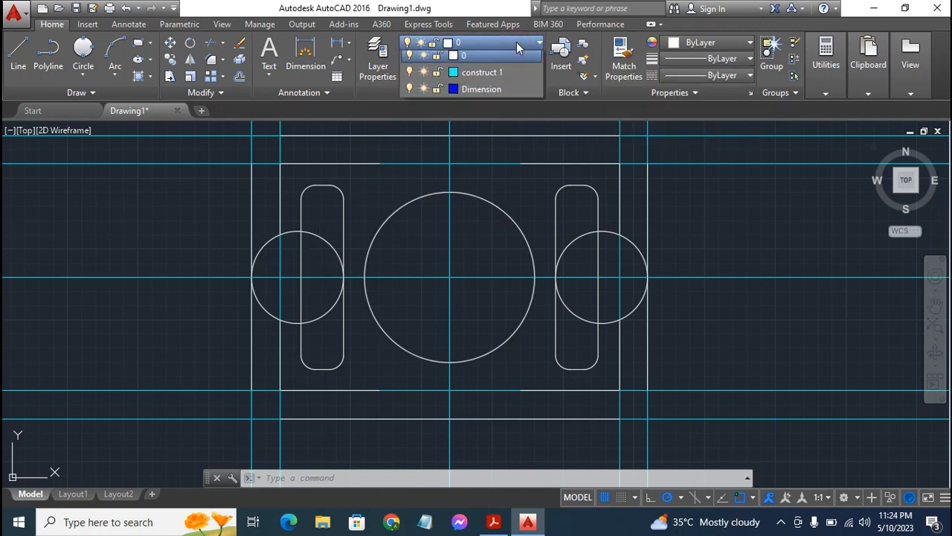
left_click(410, 76)
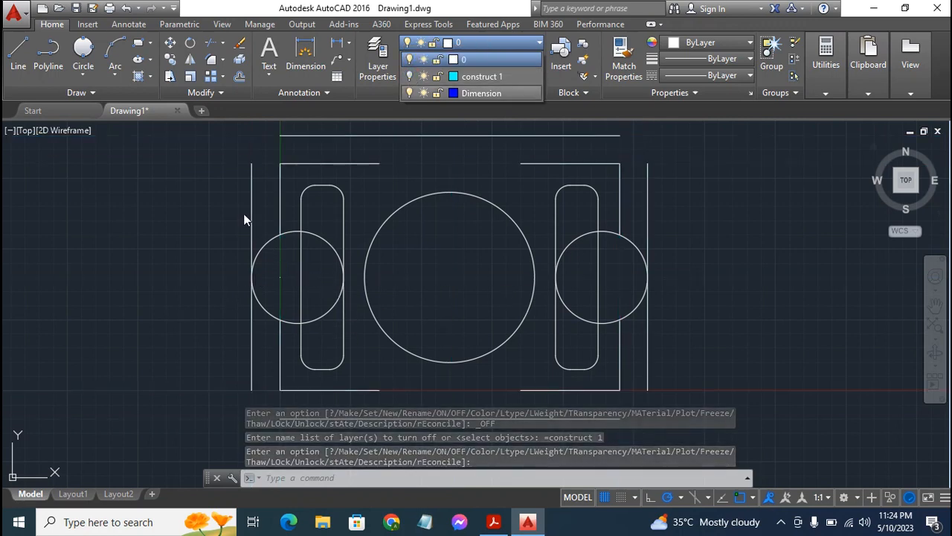
left_click(208, 236)
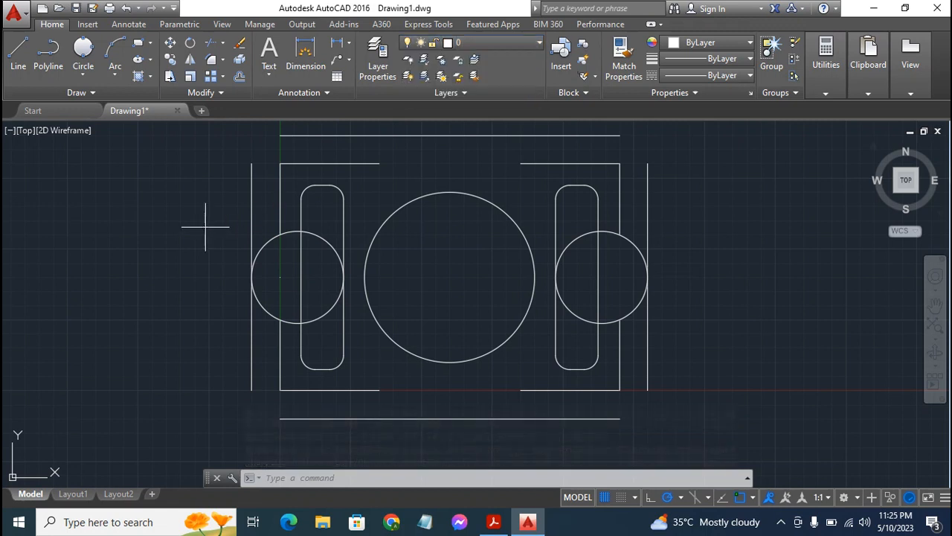
left_click(208, 223)
key("Escape")
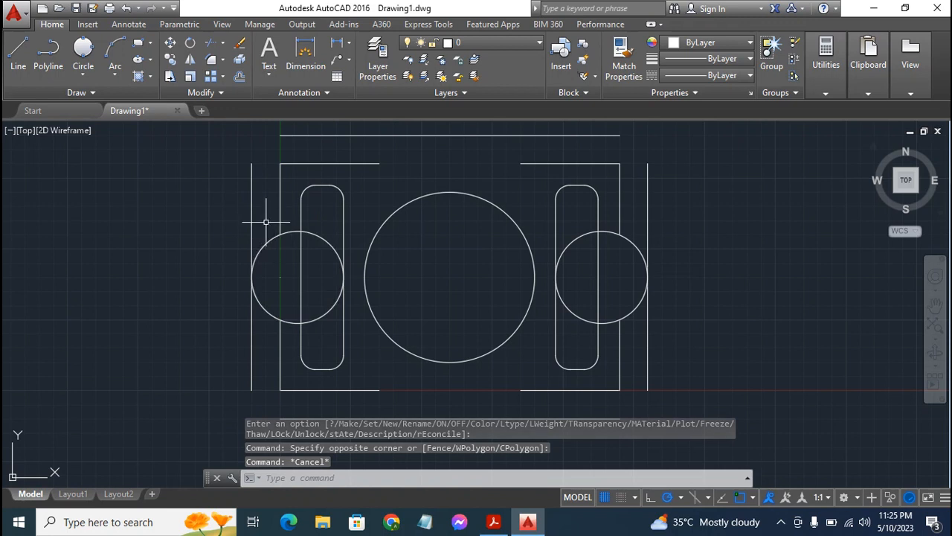
Delete the two vertical lines outside the plate's left and right edges.
mouse_move(252, 205)
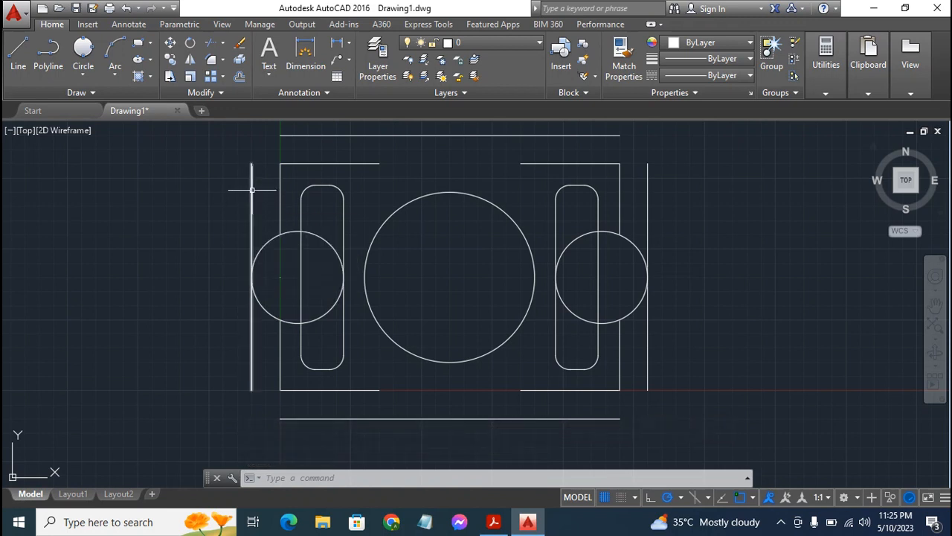
left_click(251, 190)
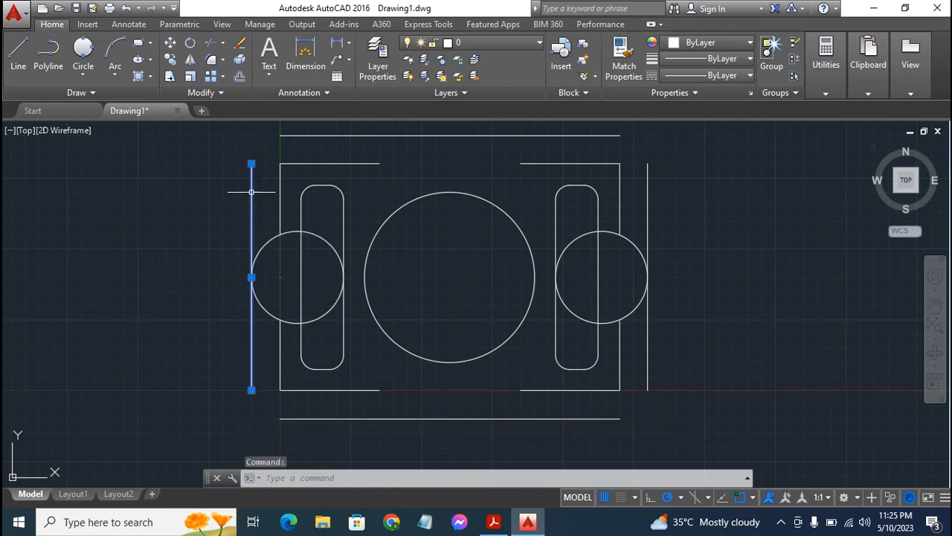
left_click(647, 208)
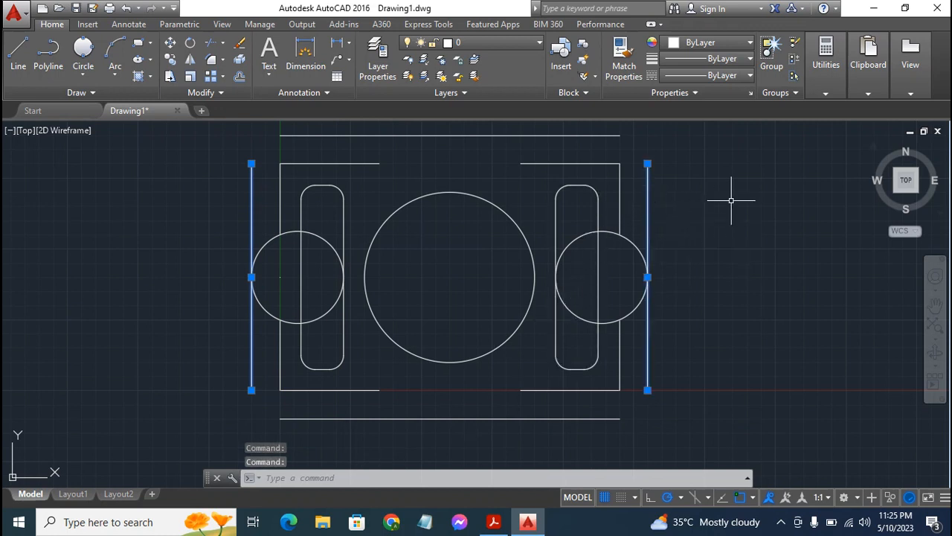
key("Delete")
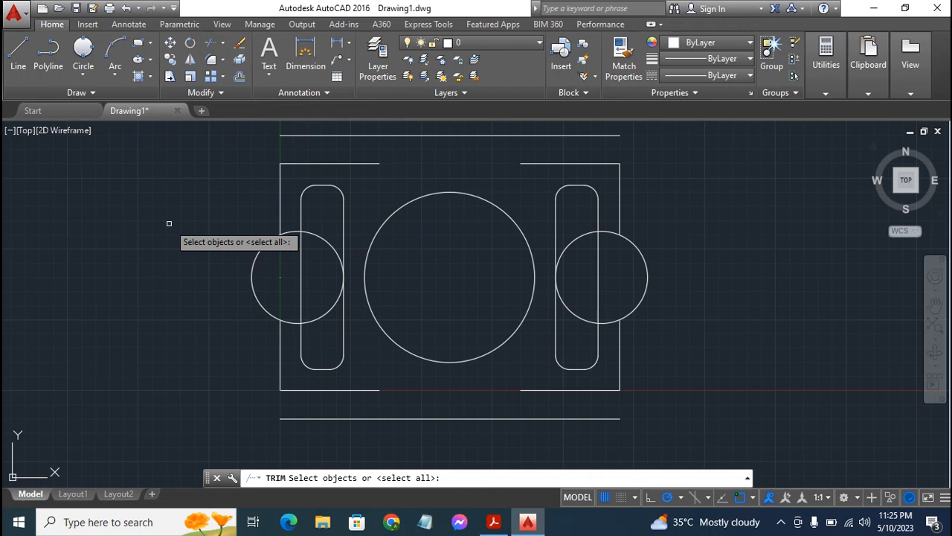
Trim the two side circles between the plate edges and the slots, and the upper arc inside the right slot.
key("Return")
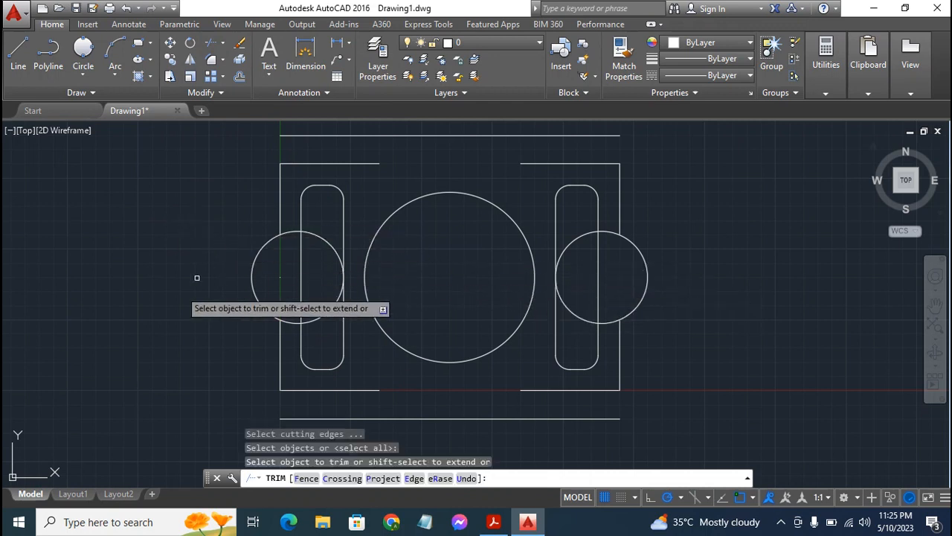
left_click(294, 229)
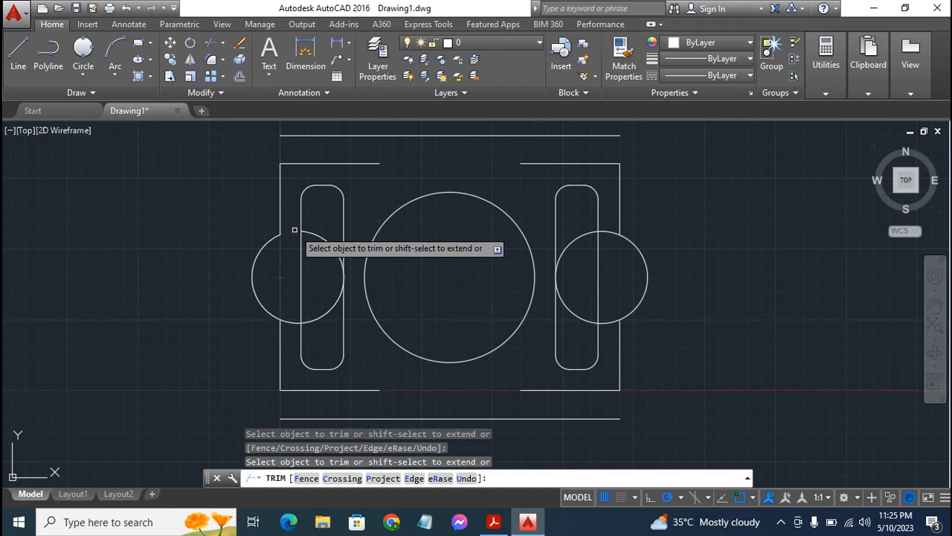
left_click(322, 314)
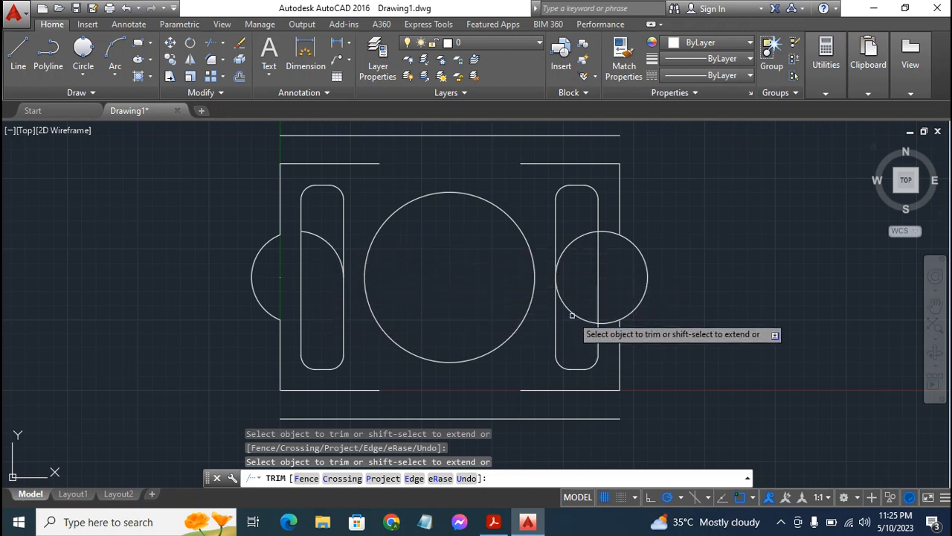
left_click(609, 324)
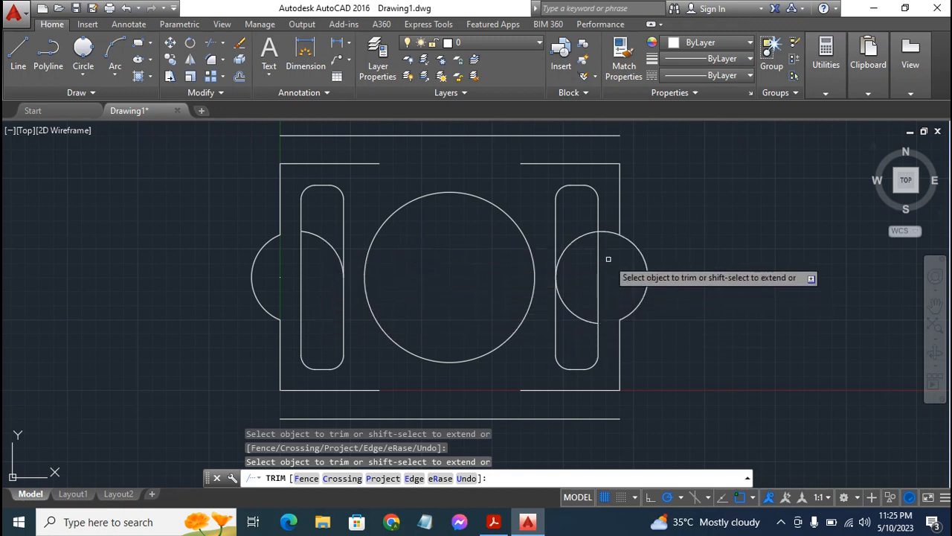
left_click(613, 232)
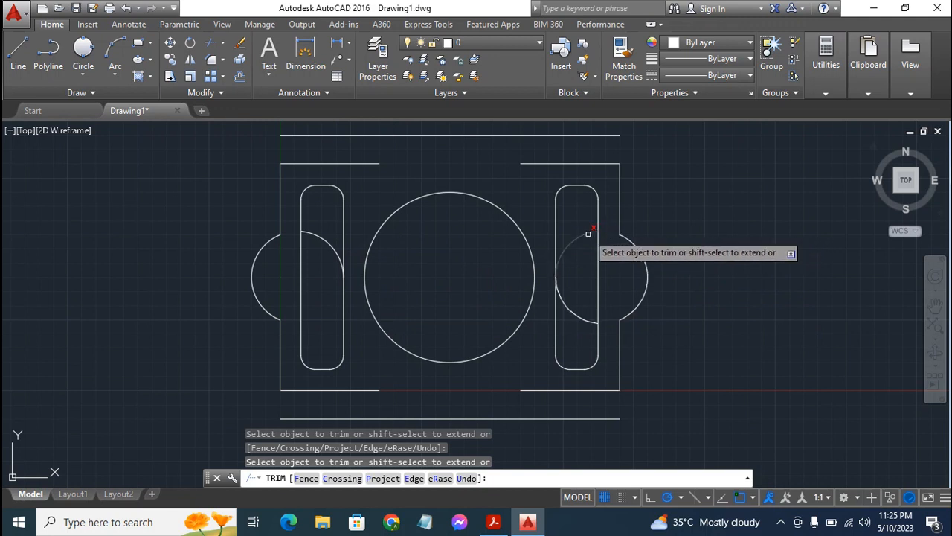
left_click(587, 233)
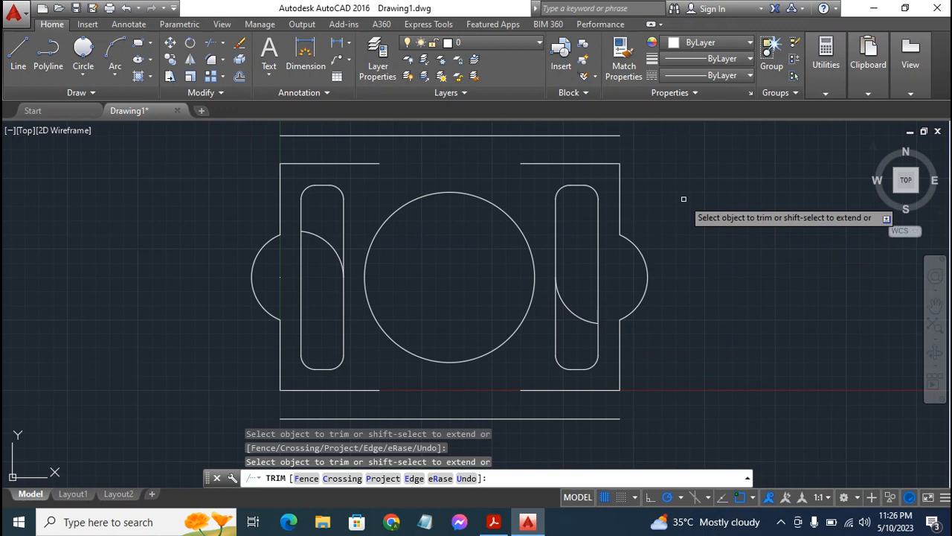
key("Escape")
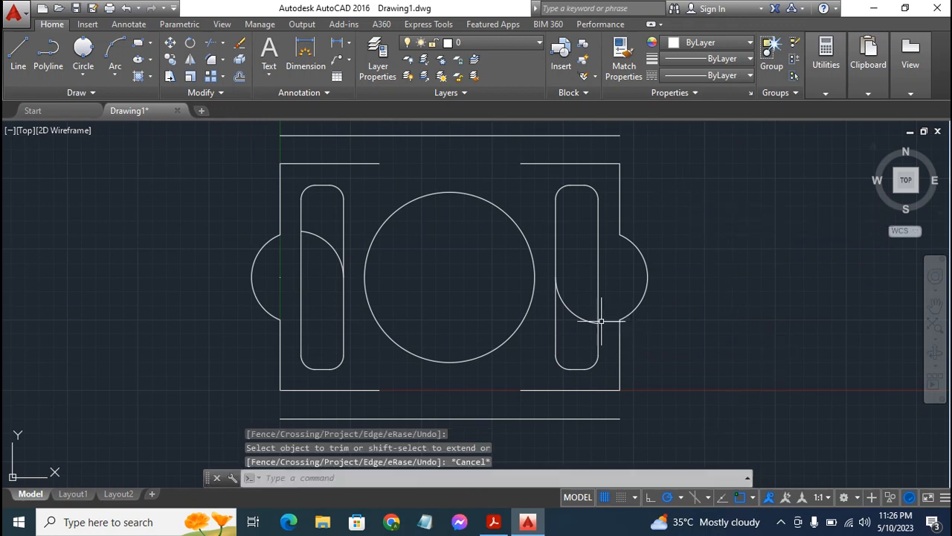
Delete the leftover circle arcs inside the left and right slots.
left_click(573, 314)
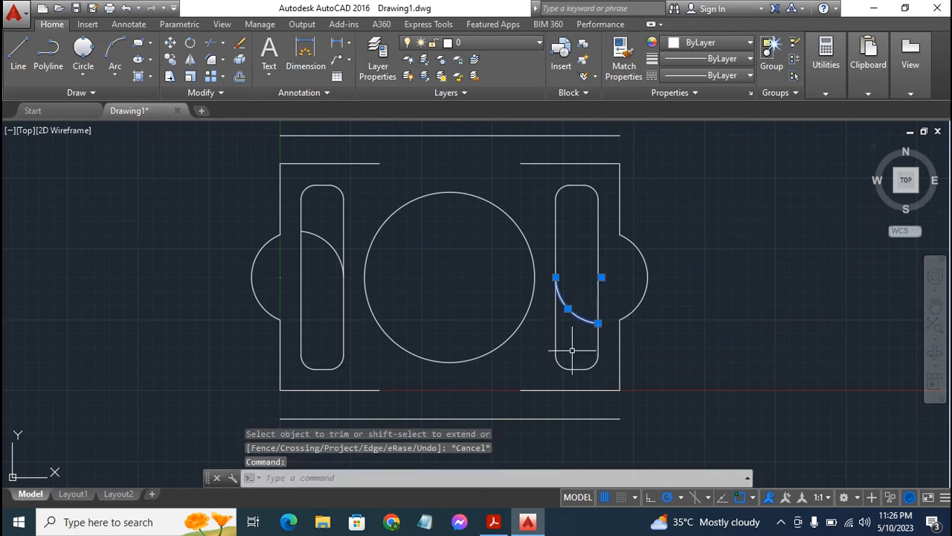
left_click(327, 246)
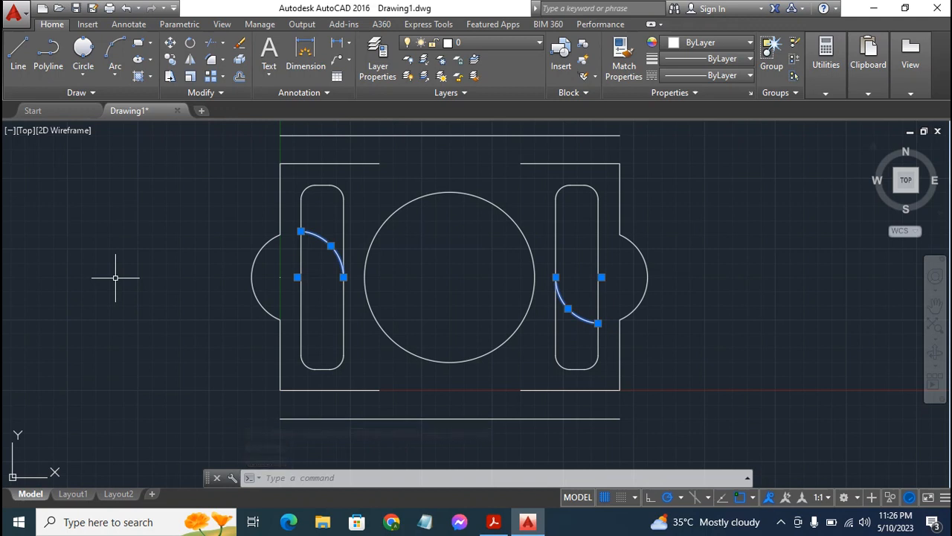
key("Delete")
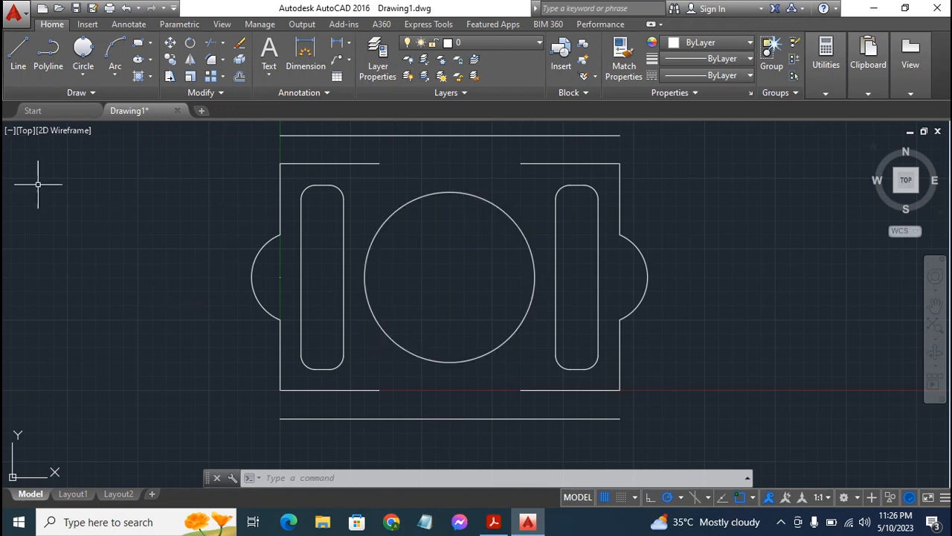
Draw a 3-point circle through the midpoint of the outer top line and both ends of the gap in the plate's top edge.
left_click(84, 75)
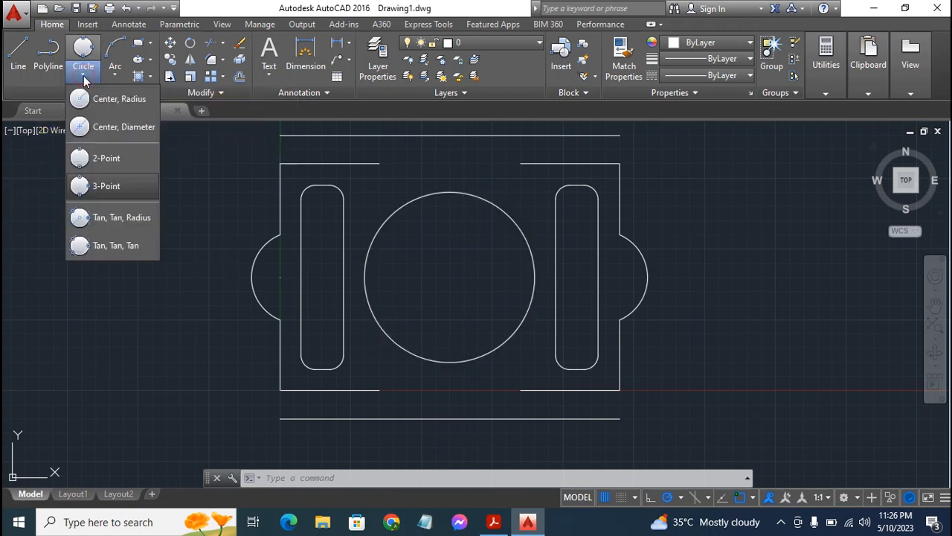
left_click(108, 192)
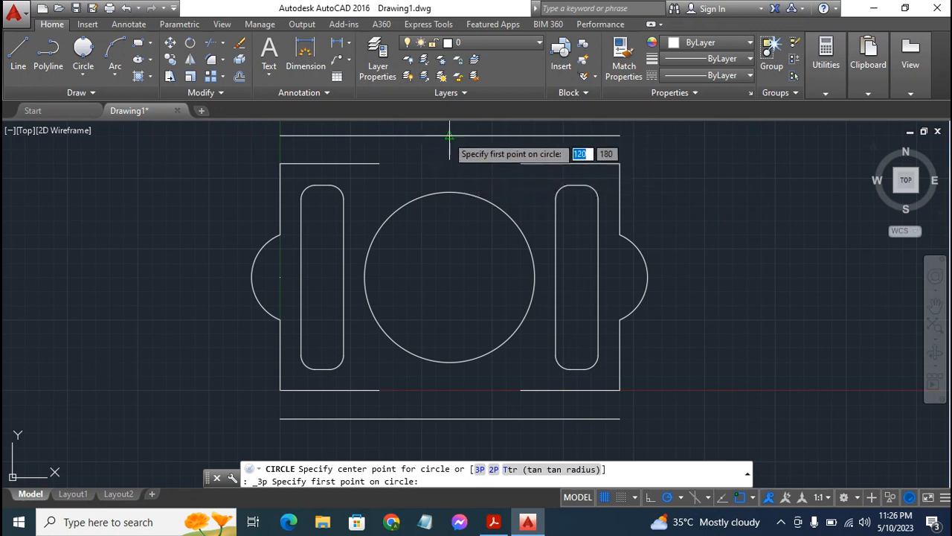
left_click(449, 135)
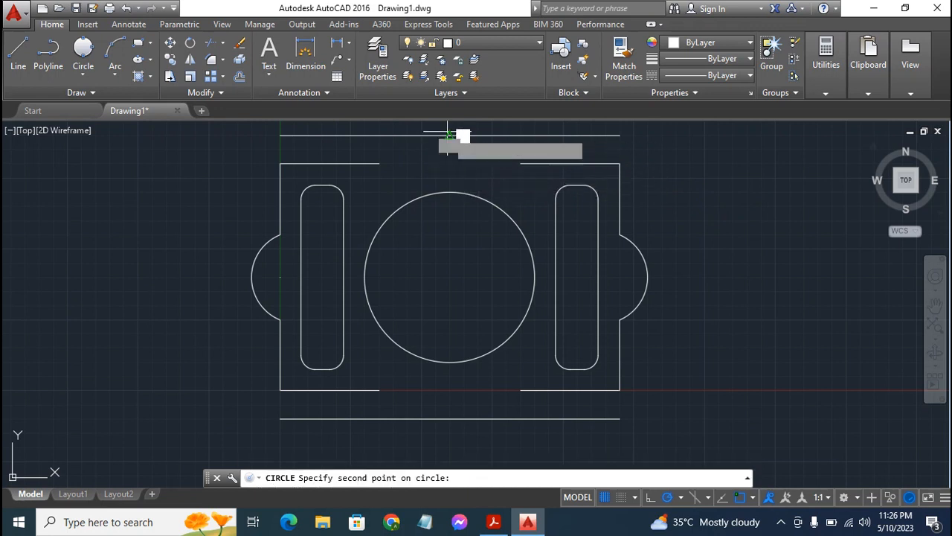
left_click(380, 163)
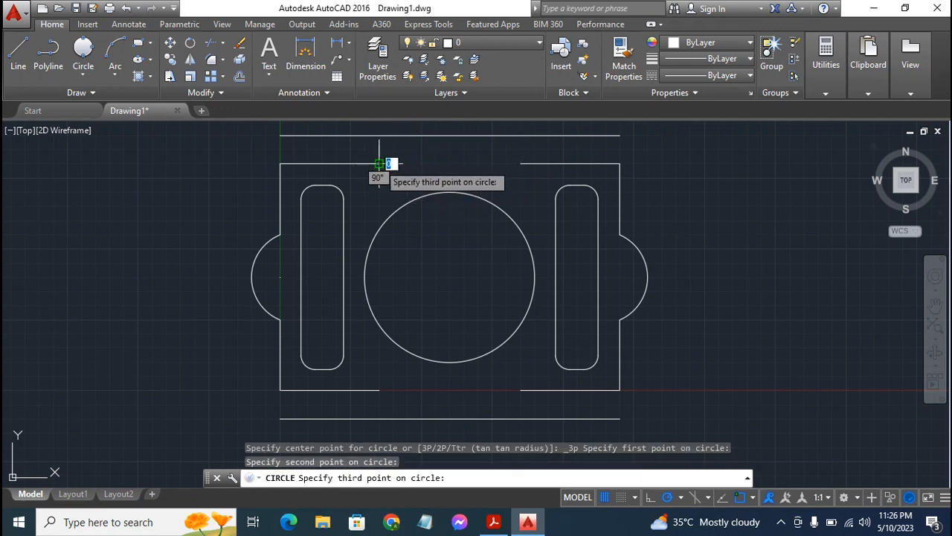
left_click(524, 162)
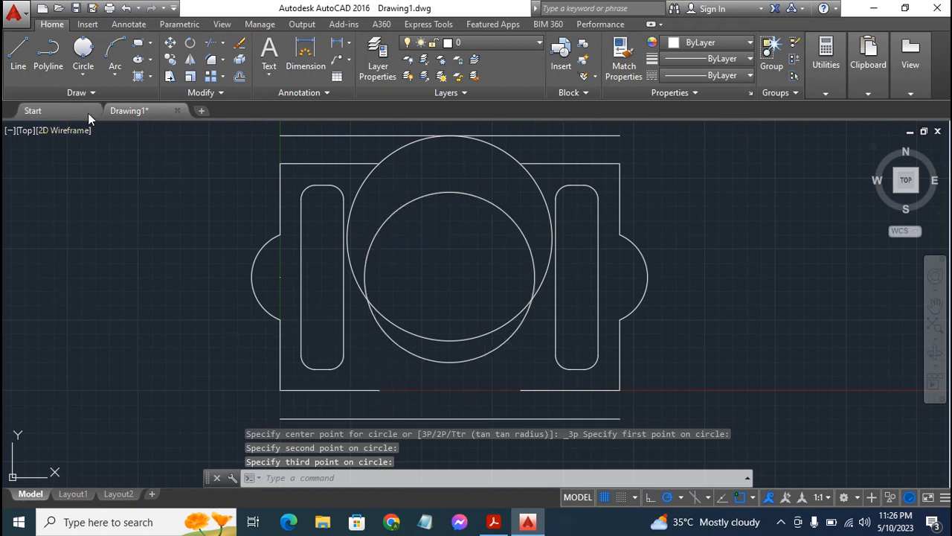
Draw a 3-point circle through the midpoint of the outer bottom line and both ends of the gap in the plate's bottom edge.
left_click(82, 47)
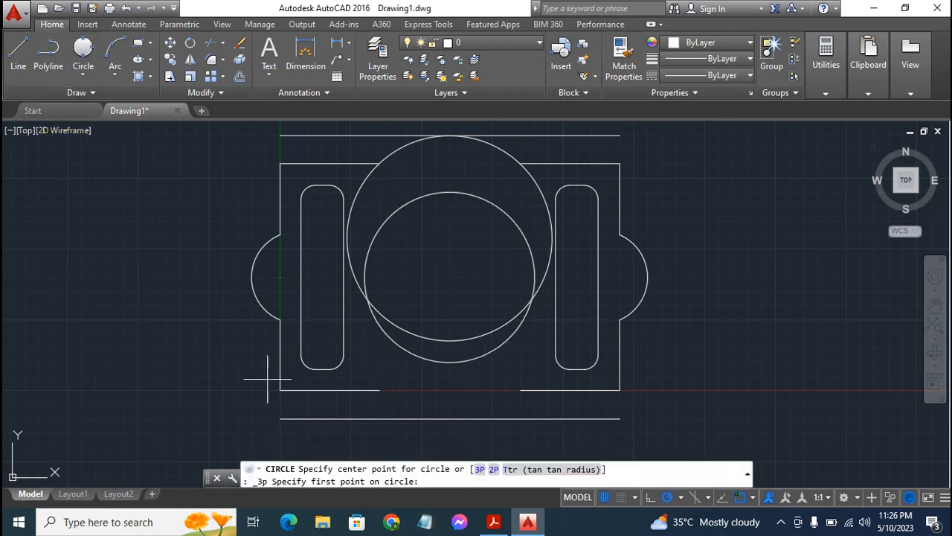
left_click(449, 419)
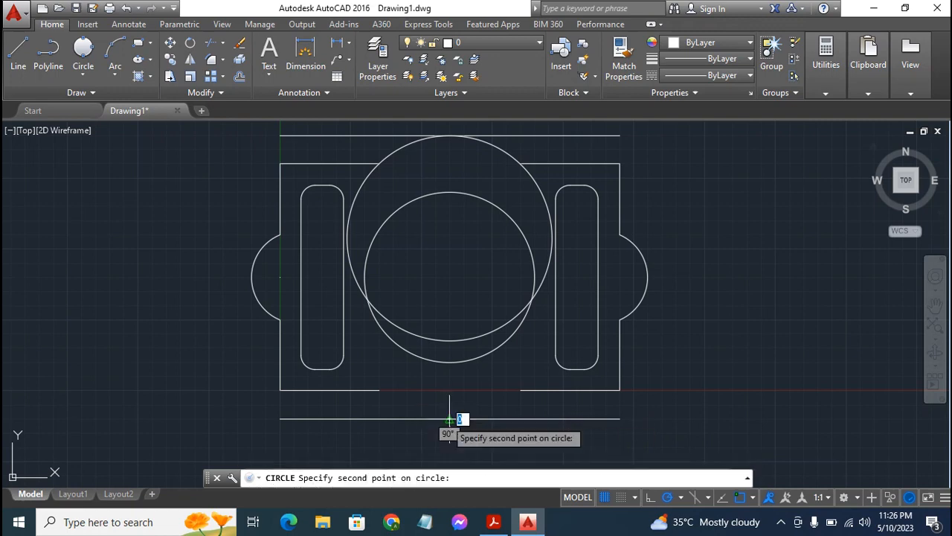
left_click(379, 390)
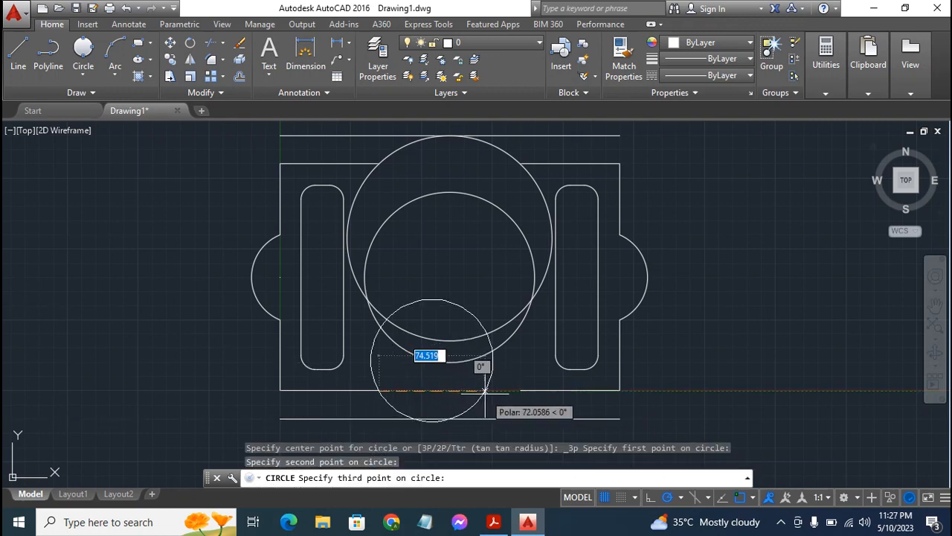
left_click(524, 388)
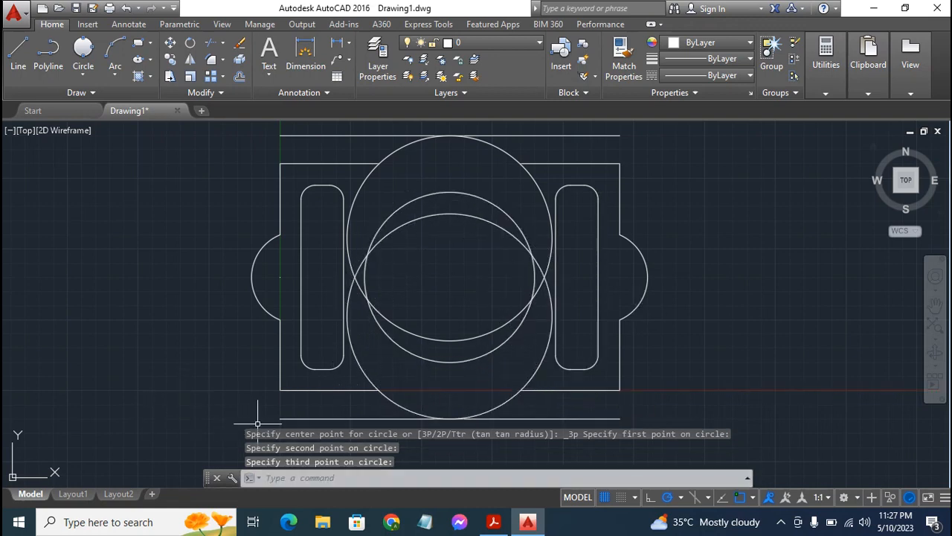
Delete the two horizontal lines above and below the plate.
left_click(341, 135)
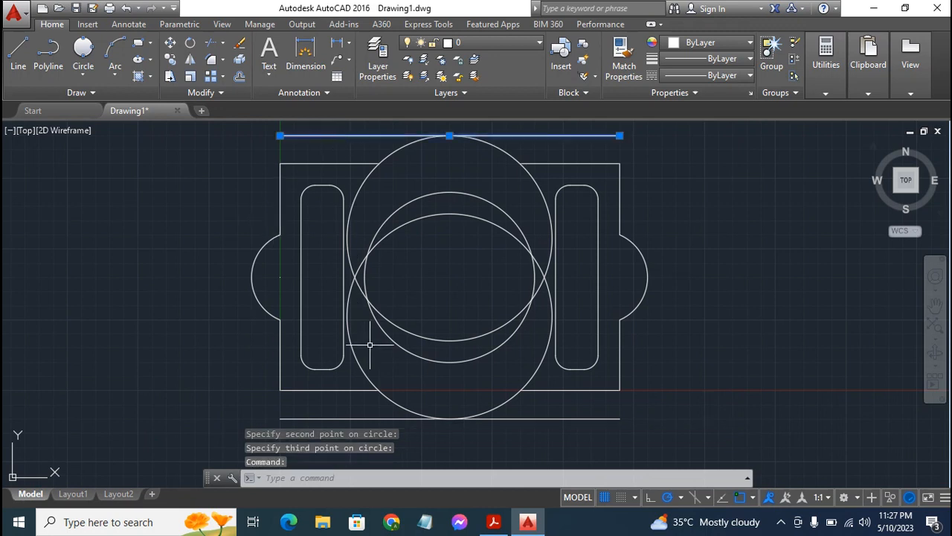
left_click(362, 417)
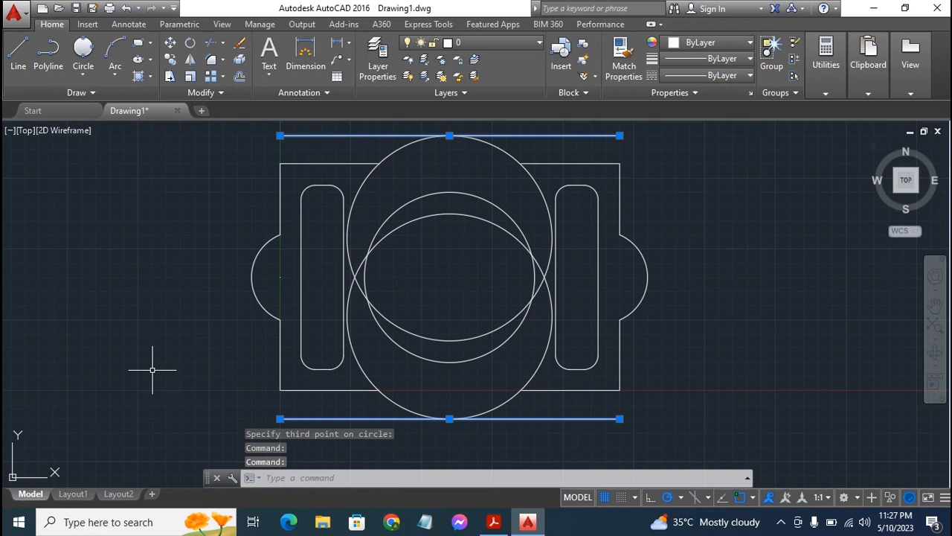
key("Delete")
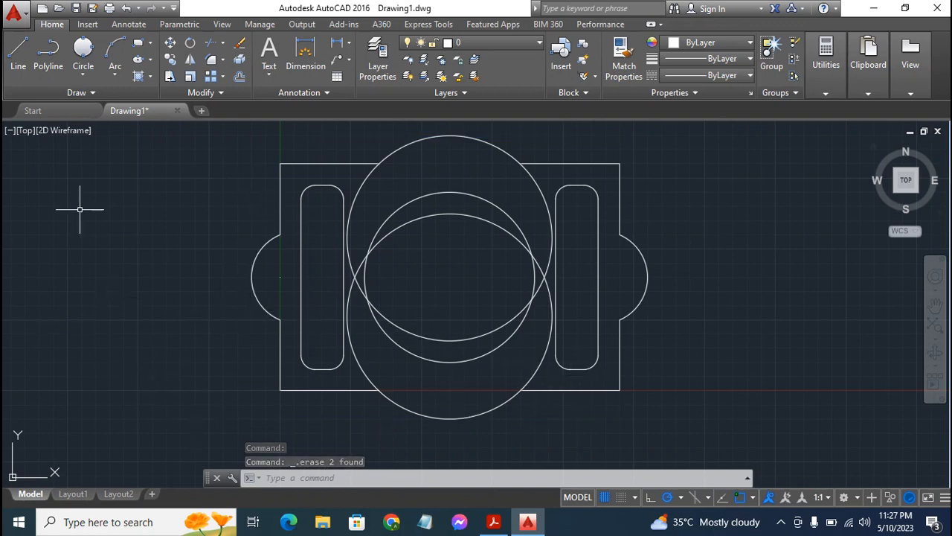
Trim the two large circles inside the plate beside and across the central circle, keeping their bulges beyond the top and bottom edges.
left_click(209, 43)
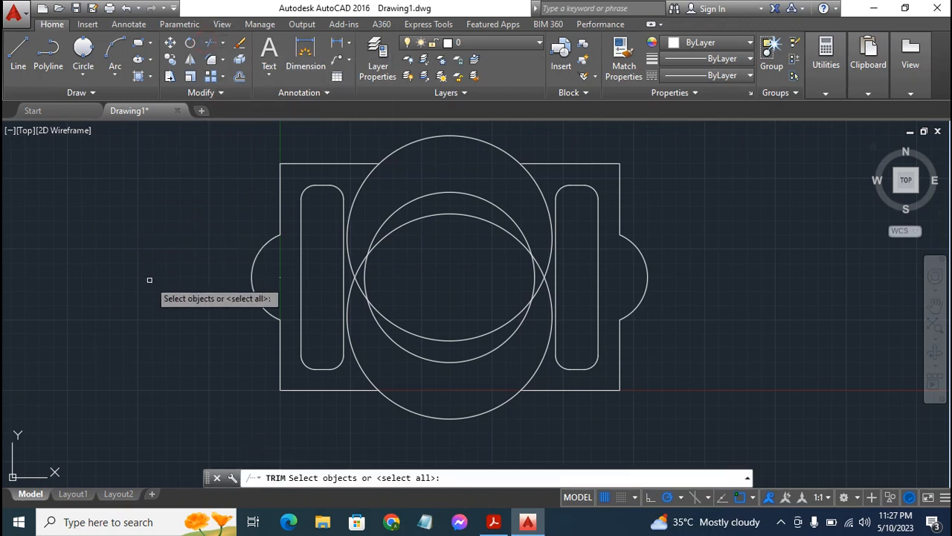
key("Return")
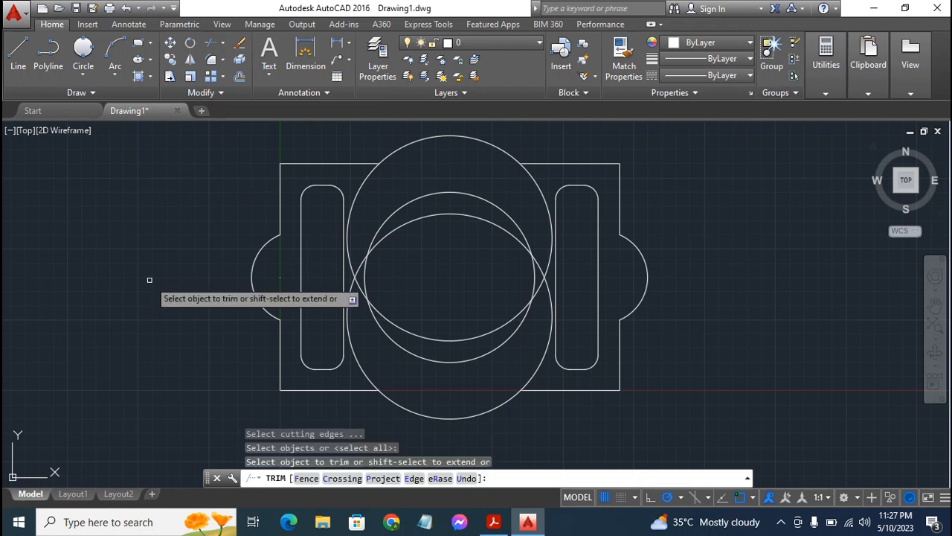
left_click(365, 372)
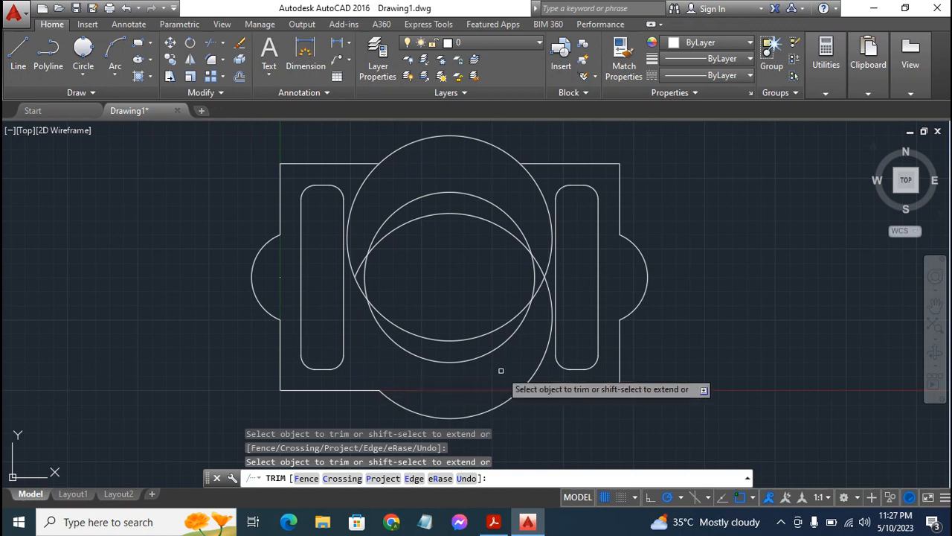
left_click(542, 365)
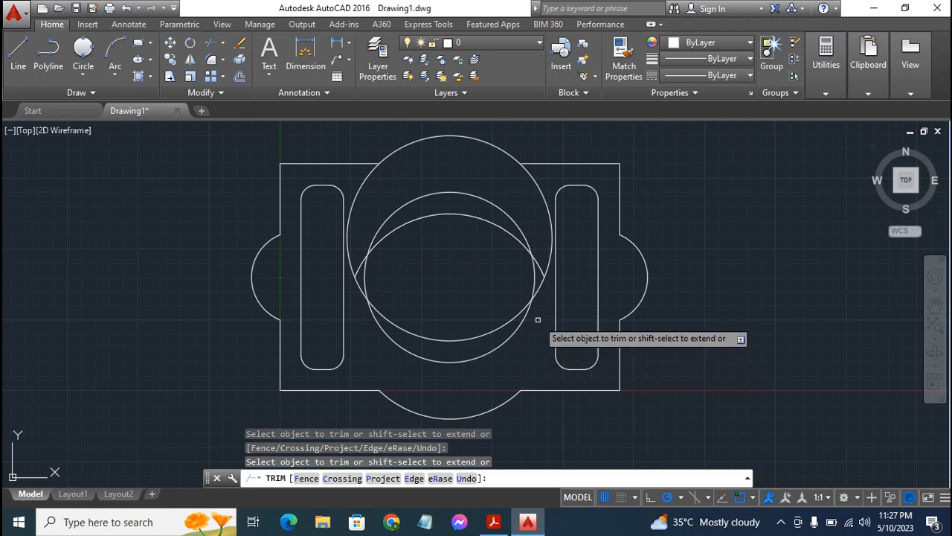
left_click(533, 179)
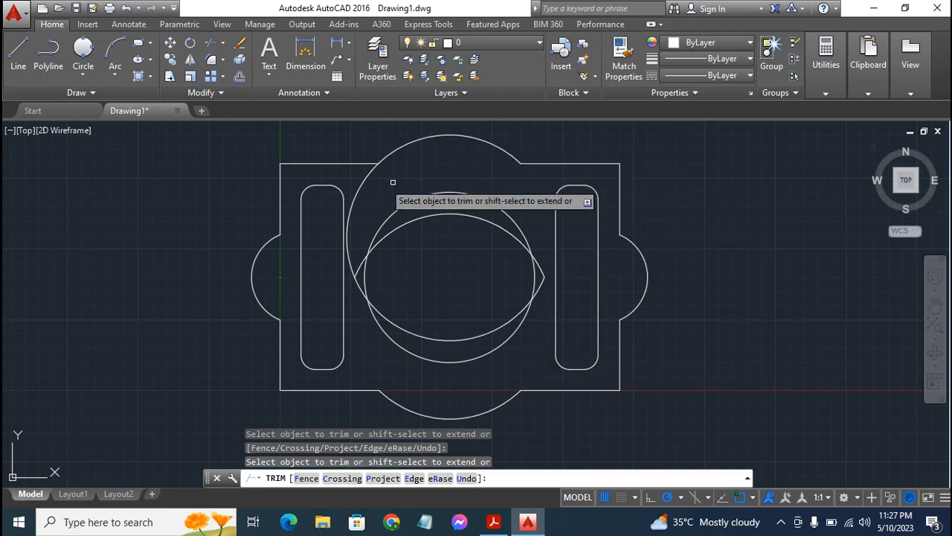
left_click(361, 179)
left_click(358, 192)
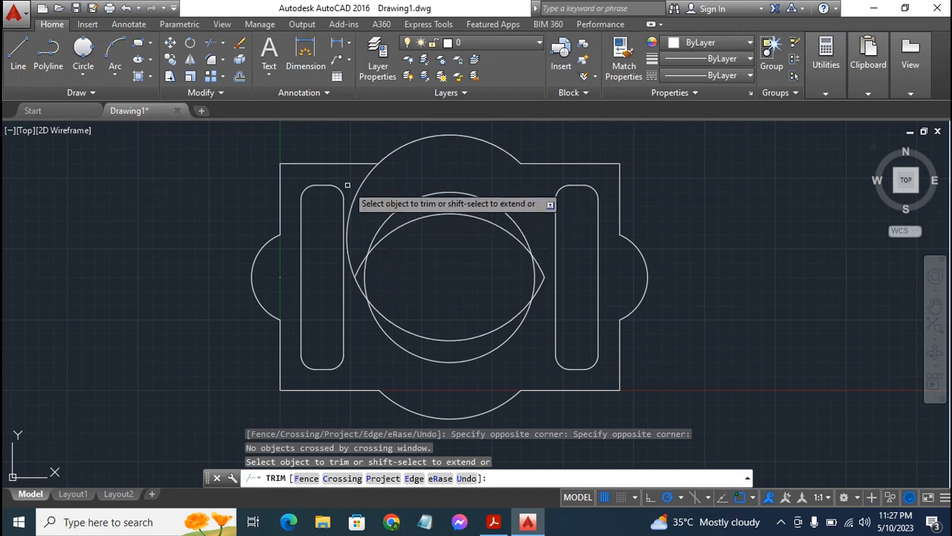
left_click(357, 189)
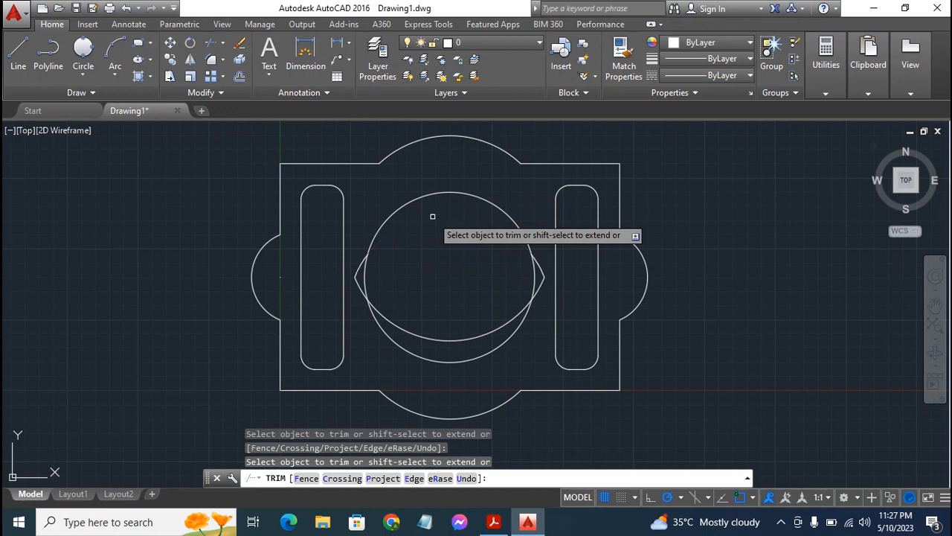
left_click(439, 341)
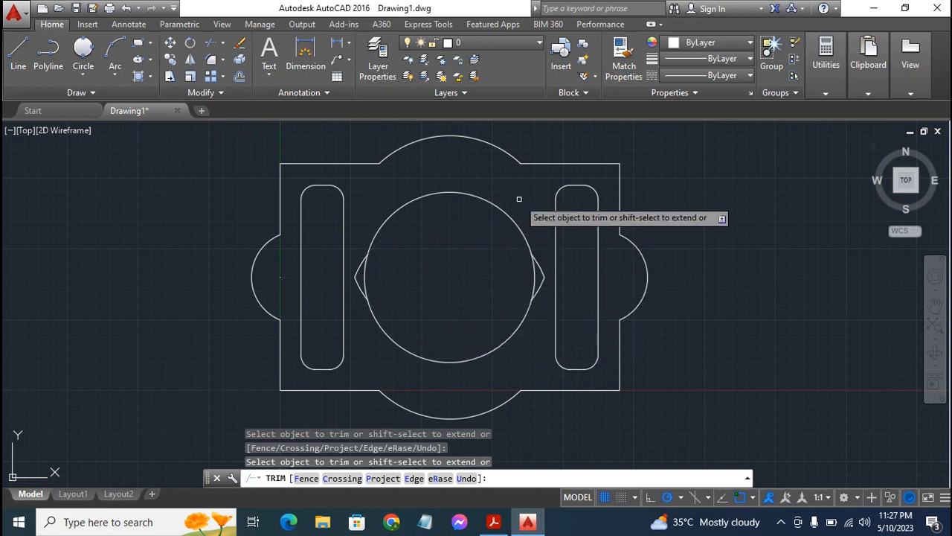
key("Escape")
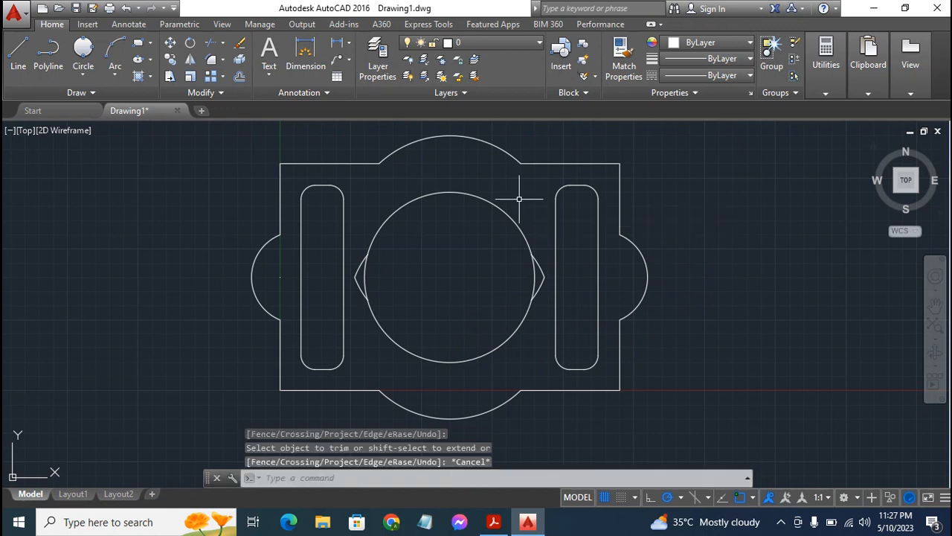
Delete the leftover arc pieces on both sides of the central circle.
left_click(540, 267)
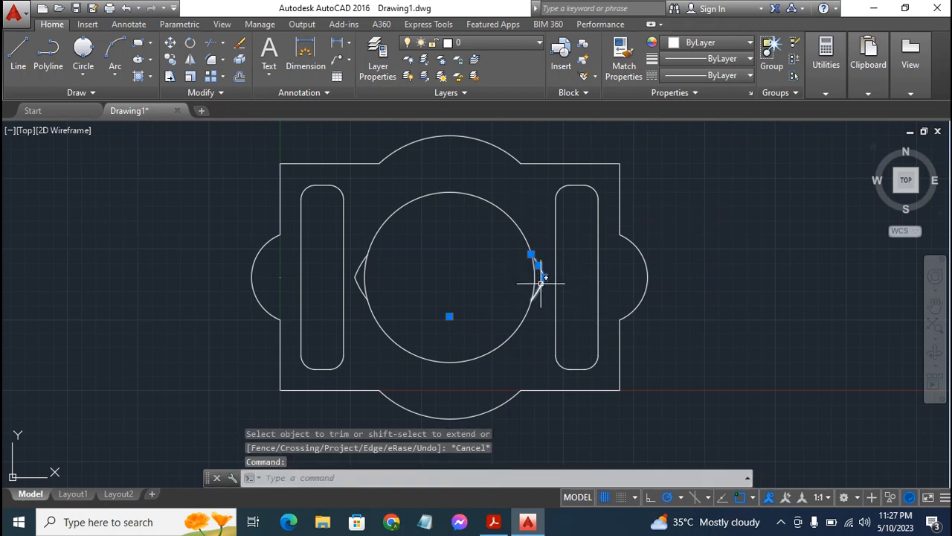
left_click(539, 290)
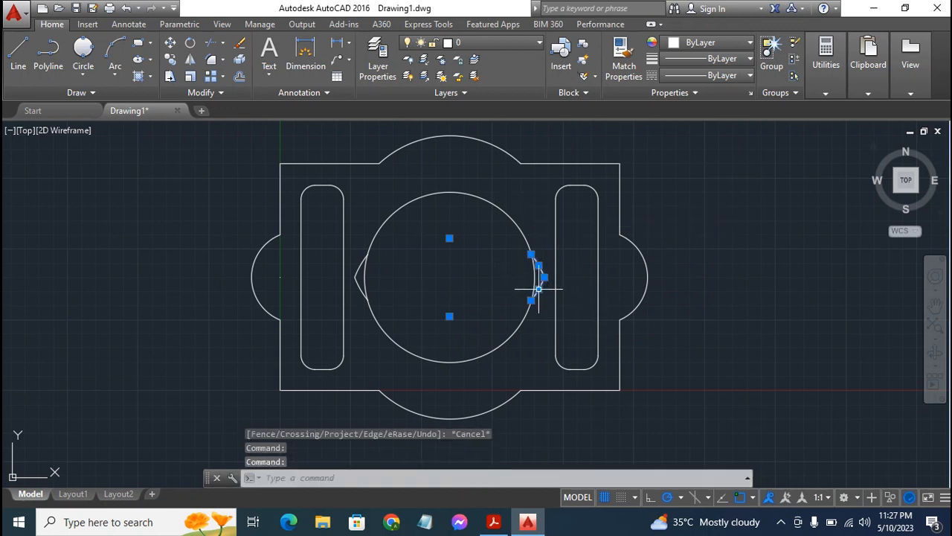
left_click(363, 285)
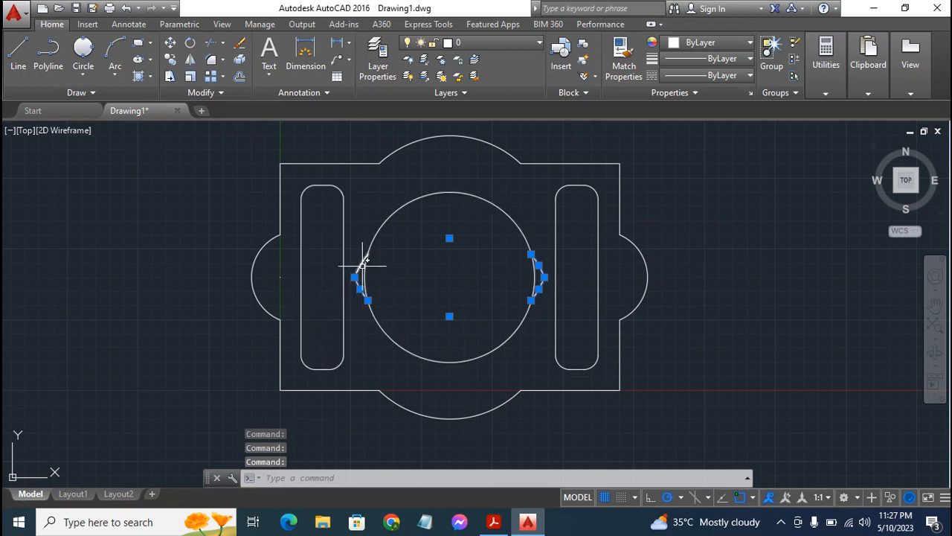
Erase the four short leftover arcs beside the central circle and check the part against the Exercise 7 reference drawing.
left_click(360, 262)
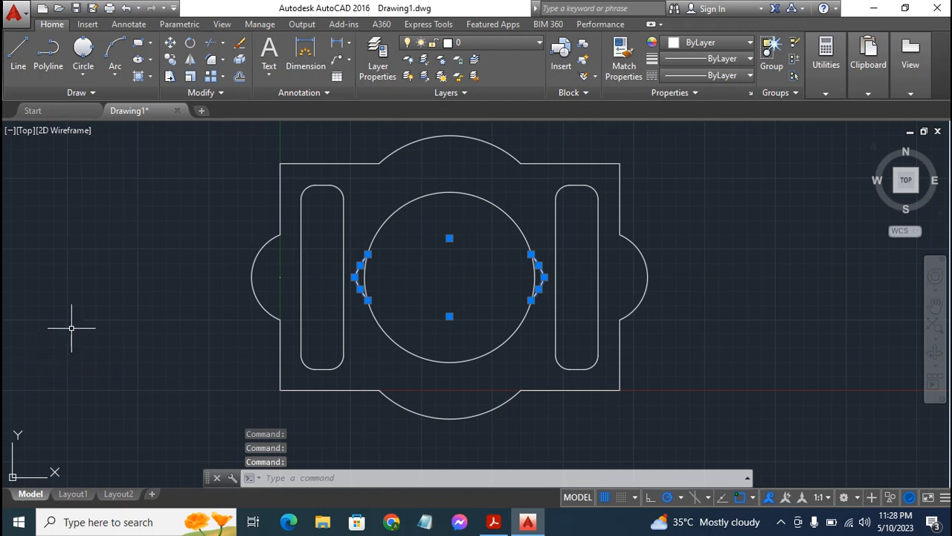
key("Delete")
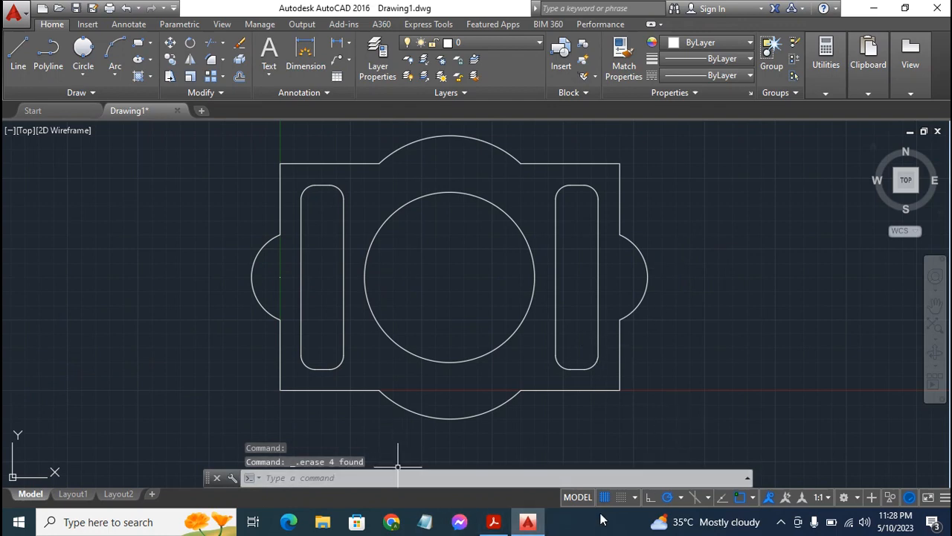
left_click(480, 522)
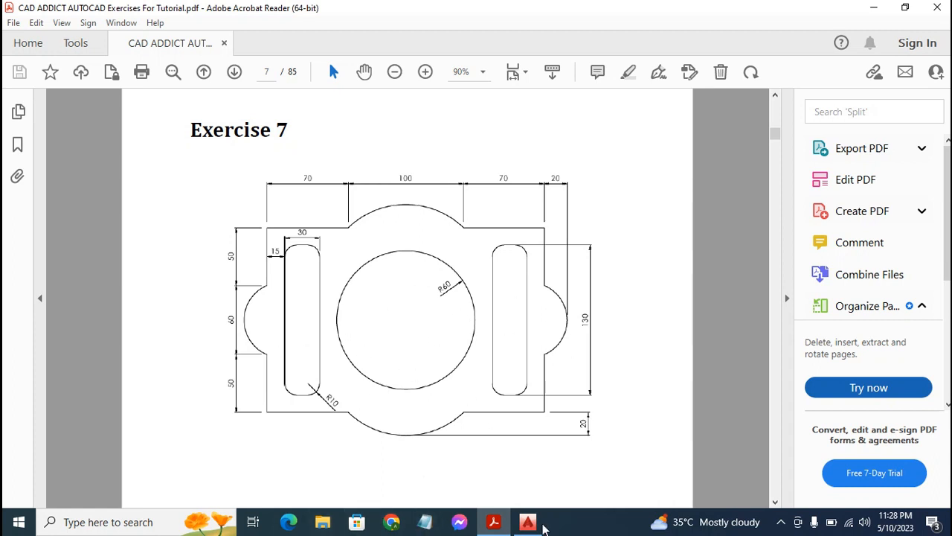
left_click(527, 521)
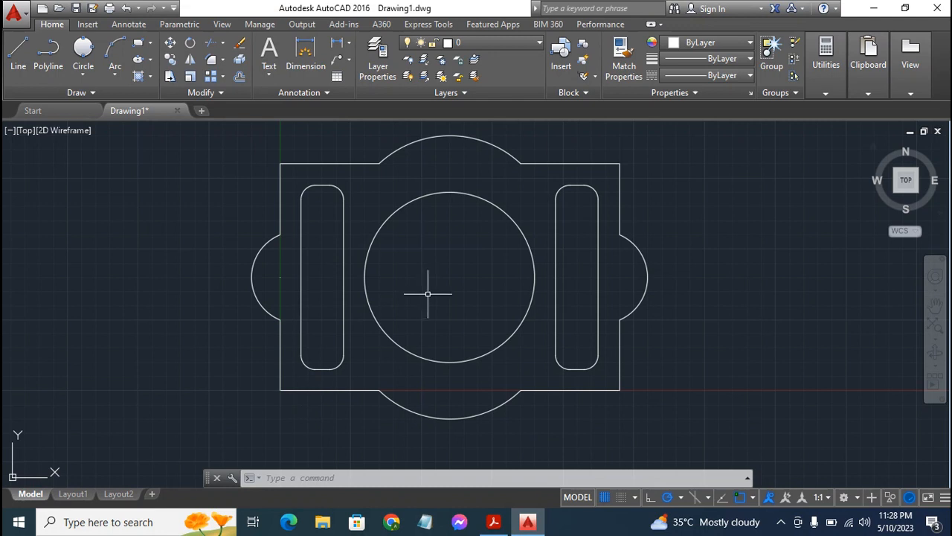
Adjust the view so the whole part sits centred with free space around its outline.
left_click(936, 305)
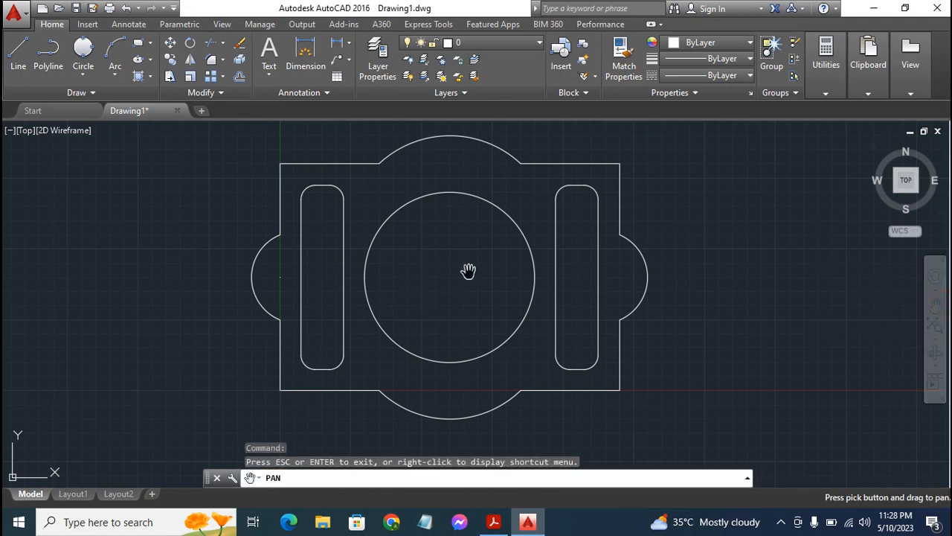
left_click_drag(468, 270, 469, 286)
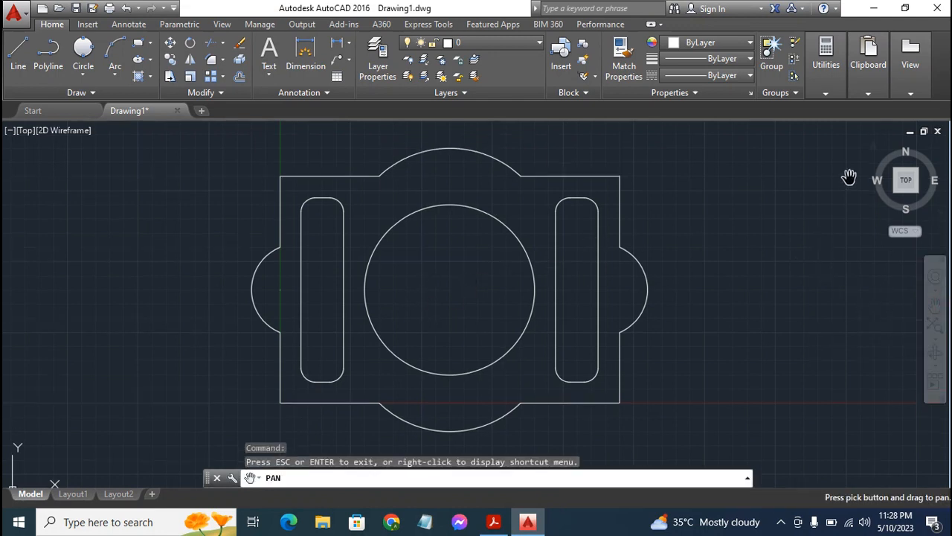
key("Escape")
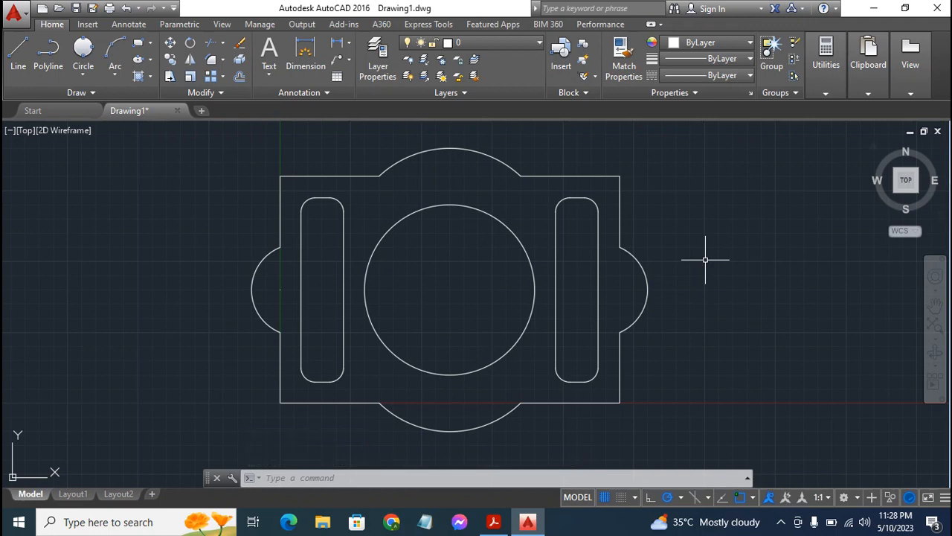
scroll(707, 259, "down", 2)
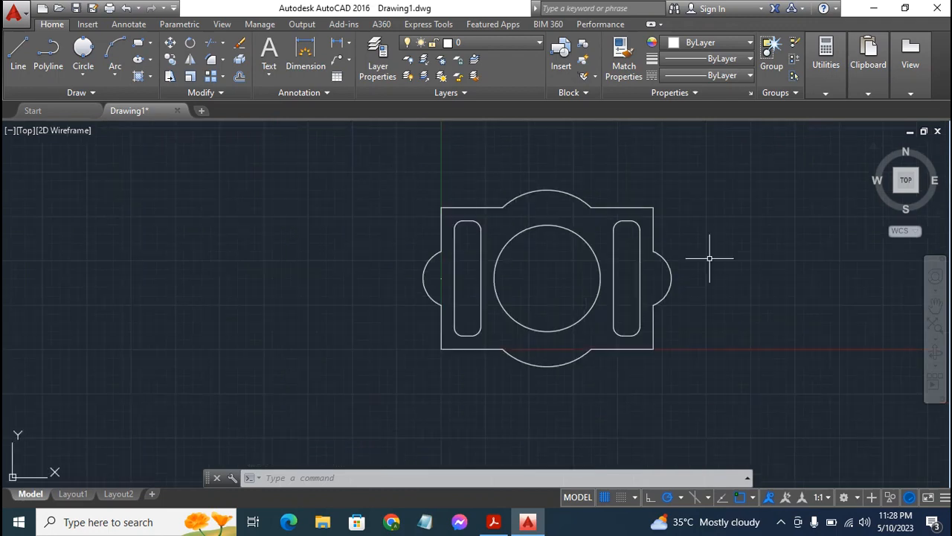
left_click(935, 306)
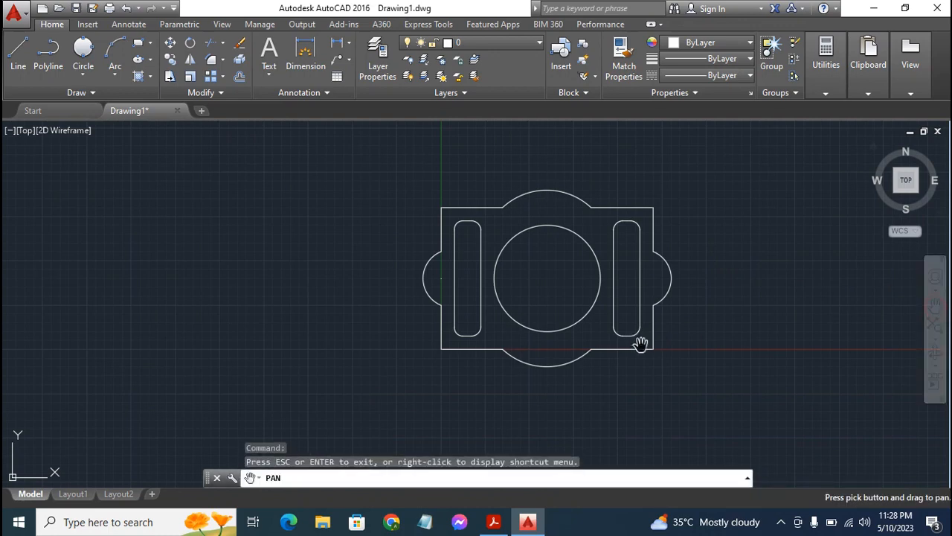
key("Escape")
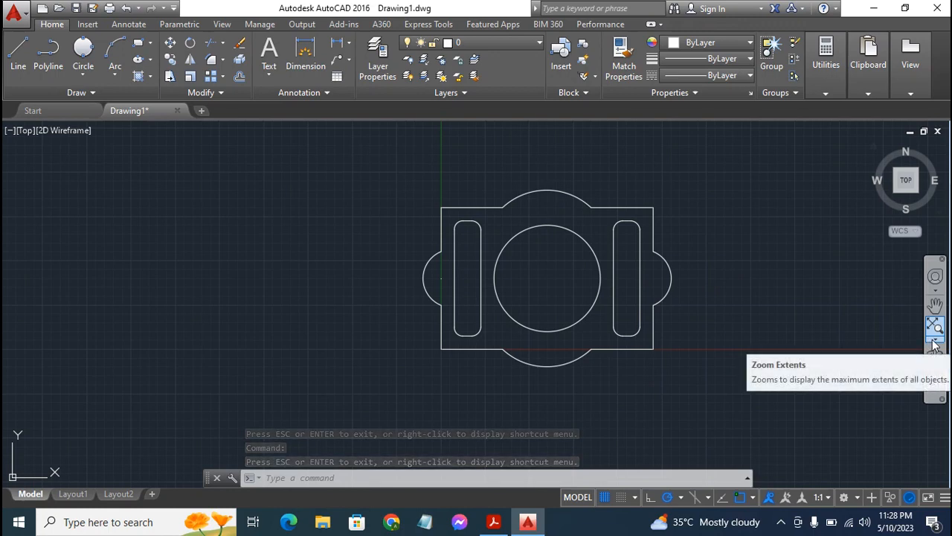
left_click(935, 343)
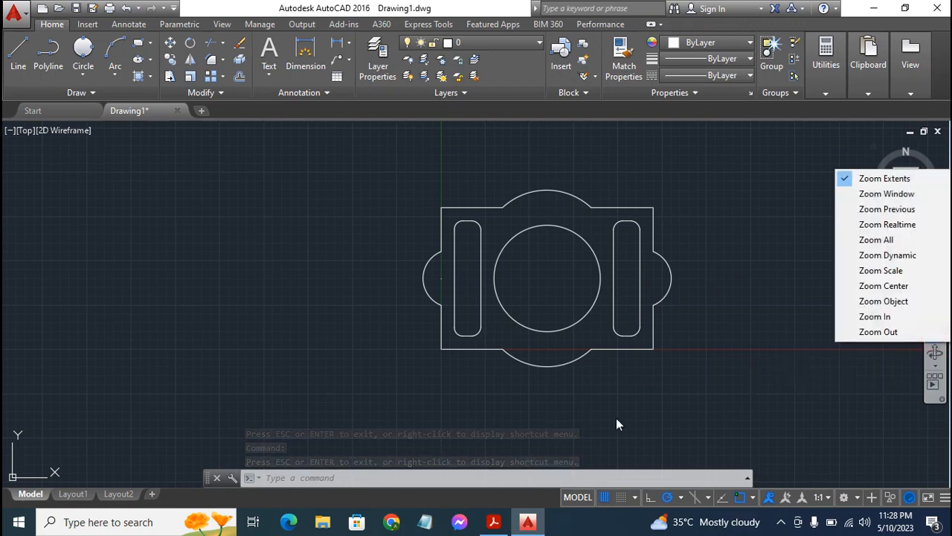
left_click(904, 227)
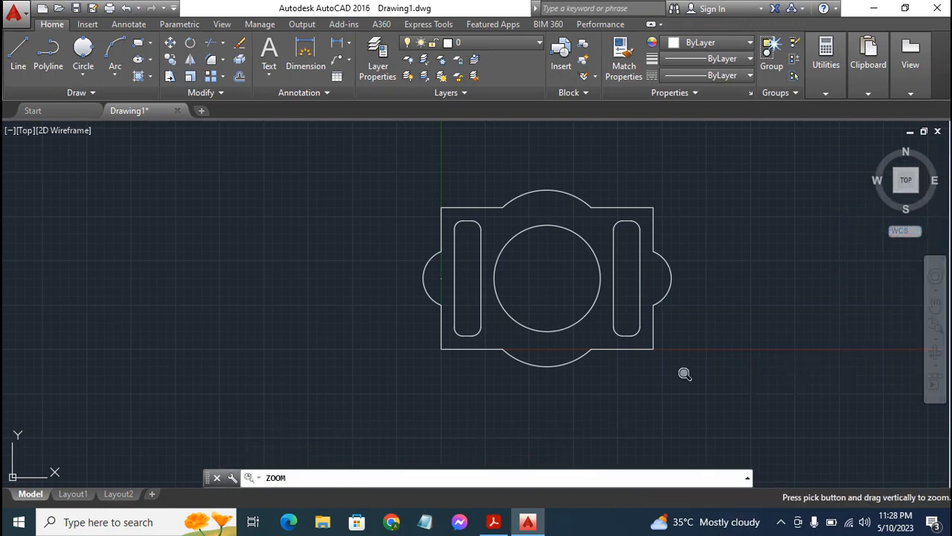
mouse_move(634, 399)
left_mouse_down()
mouse_move(667, 365)
mouse_move(809, 290)
left_mouse_up()
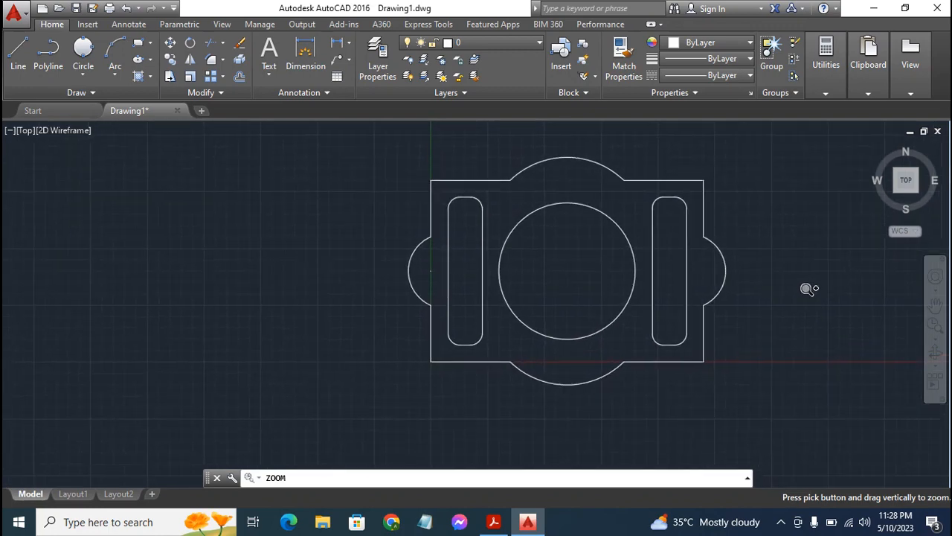
key("Return")
key("Return")
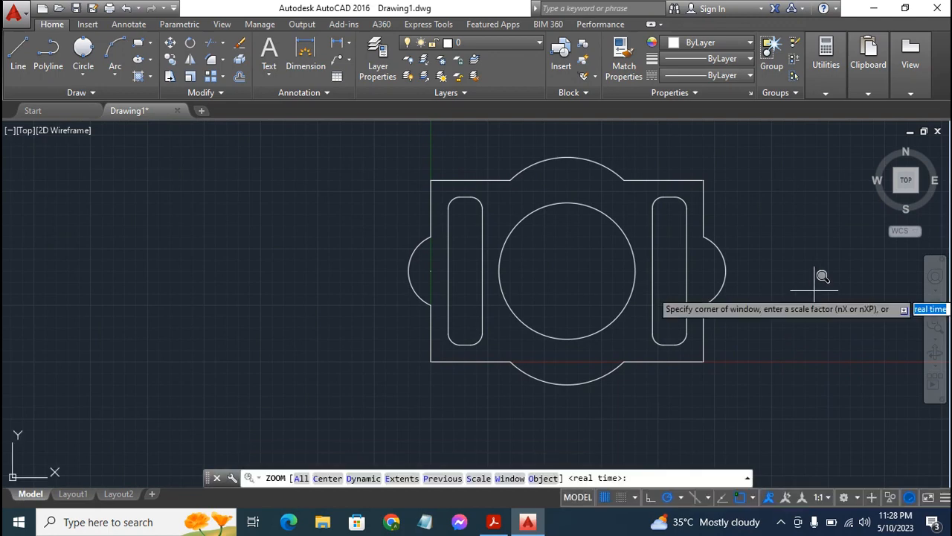
key("Escape")
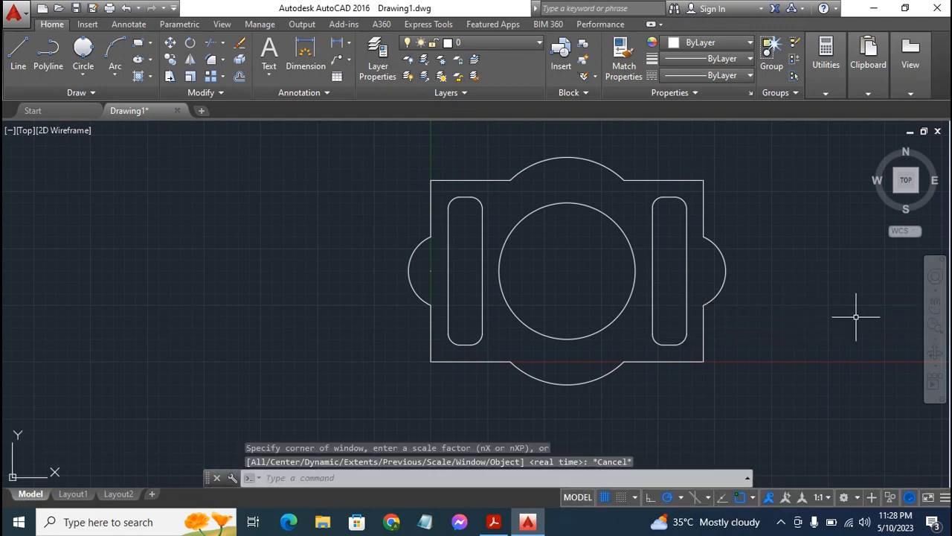
left_click(935, 305)
mouse_move(806, 304)
left_mouse_down()
mouse_move(701, 334)
mouse_move(703, 319)
left_mouse_up()
key("Escape")
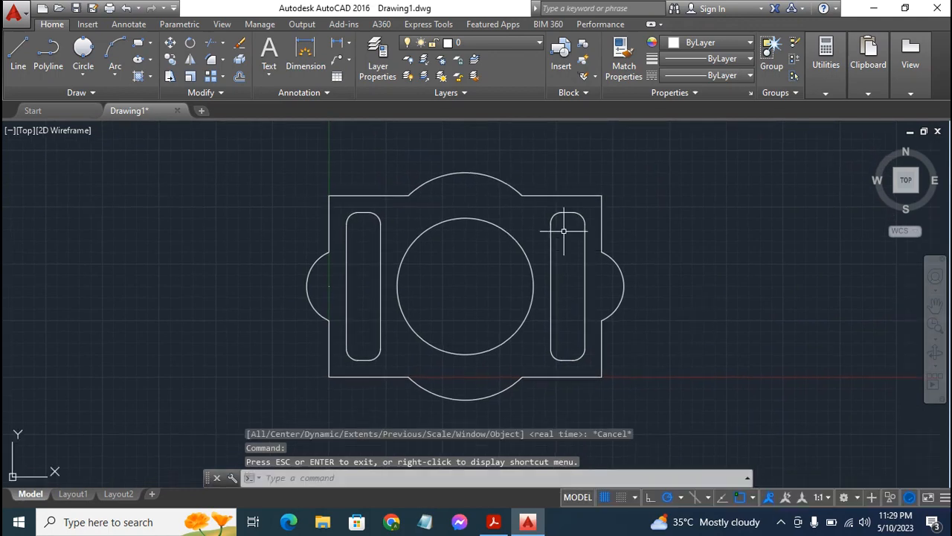
Make the Dimension layer the current layer.
left_click(371, 65)
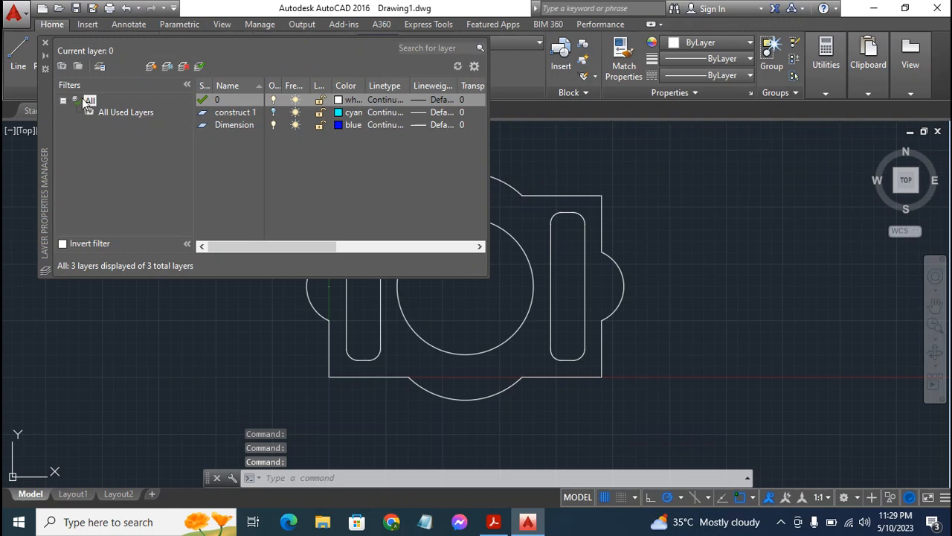
left_click(47, 42)
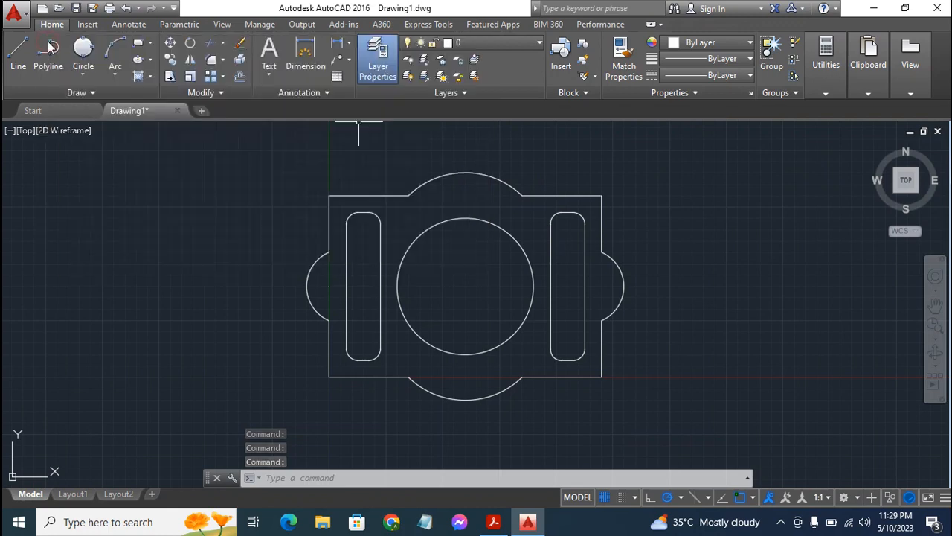
left_click(500, 42)
left_click(141, 177)
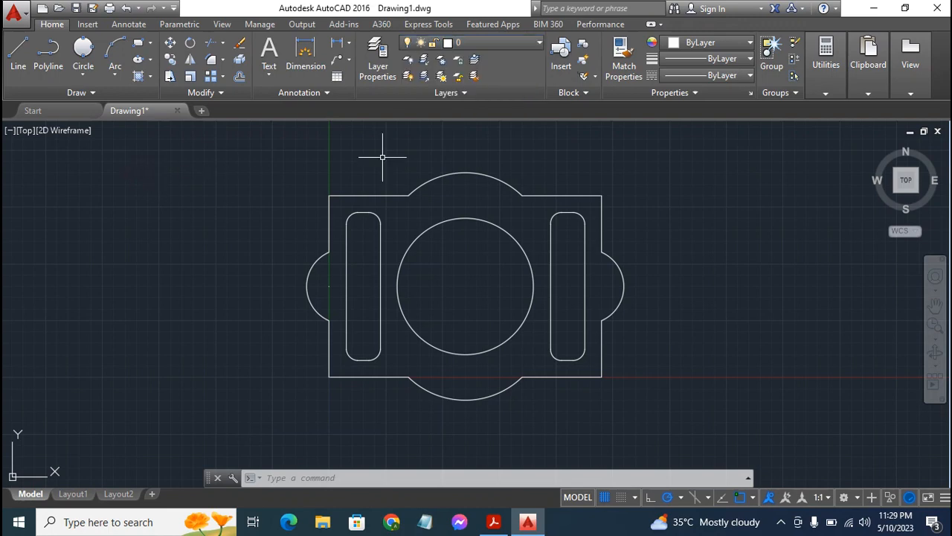
left_click(508, 44)
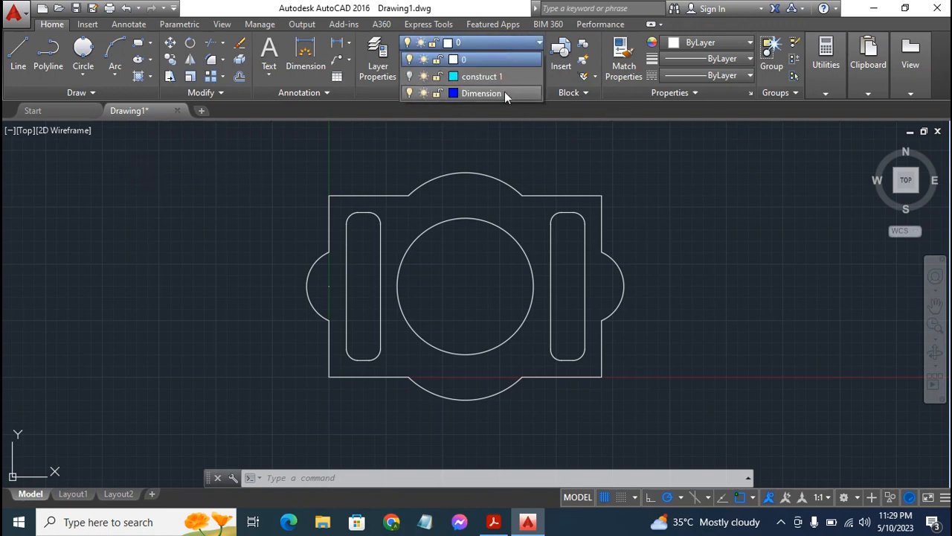
left_click(491, 93)
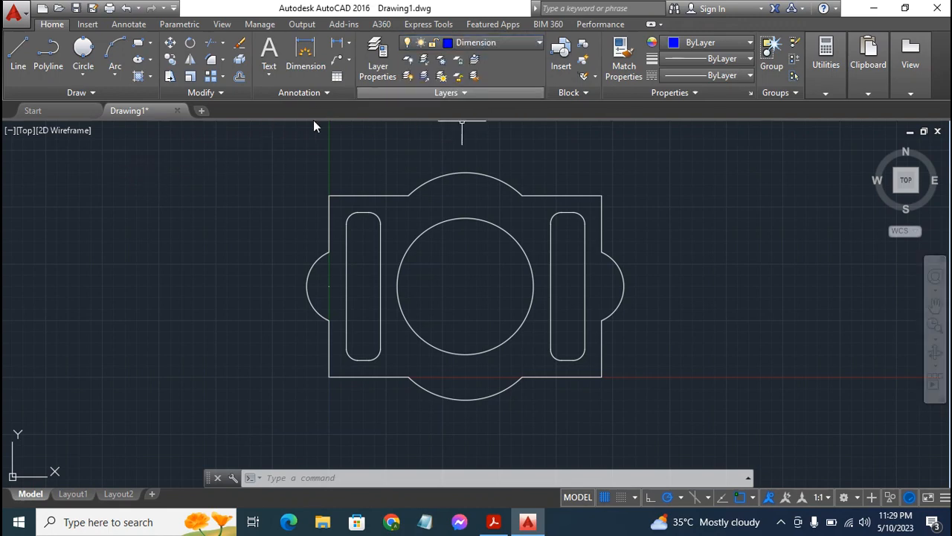
Dimension the straight top edge between the outline's upper-left corner and the start of the upper arc, placing it above the part.
left_click(300, 72)
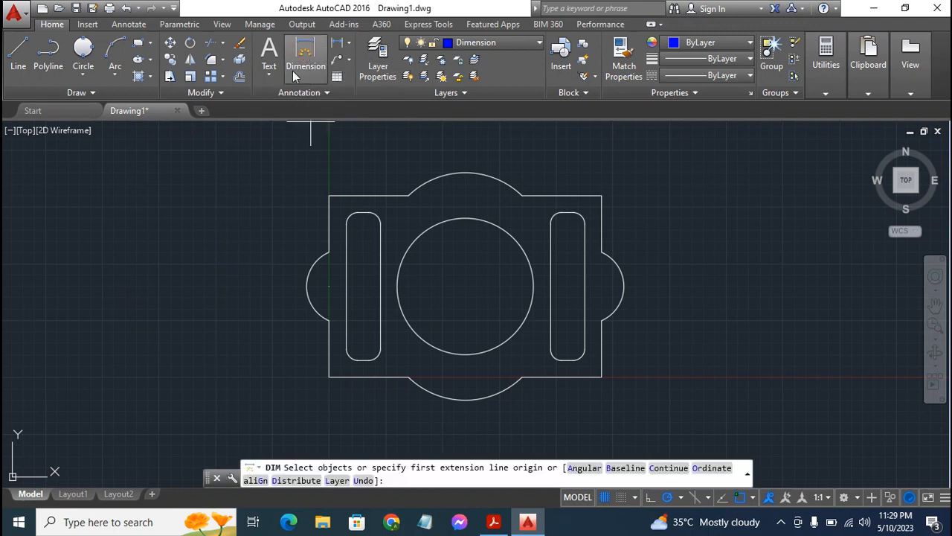
left_click(329, 195)
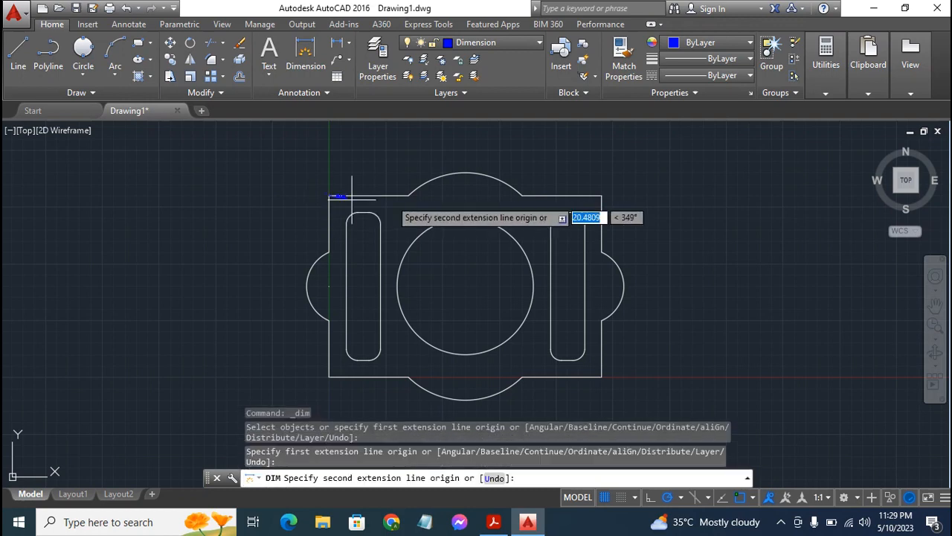
left_click(408, 195)
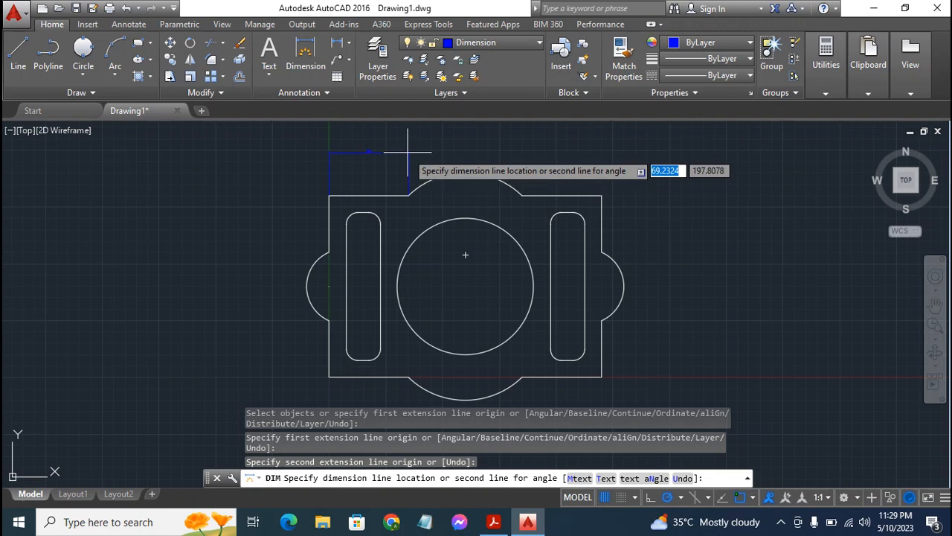
left_click(407, 157)
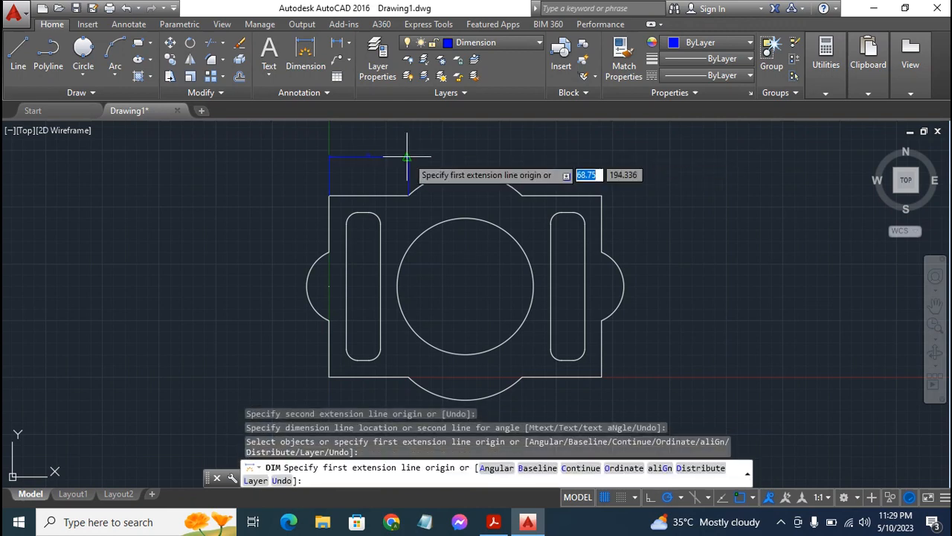
key("Escape")
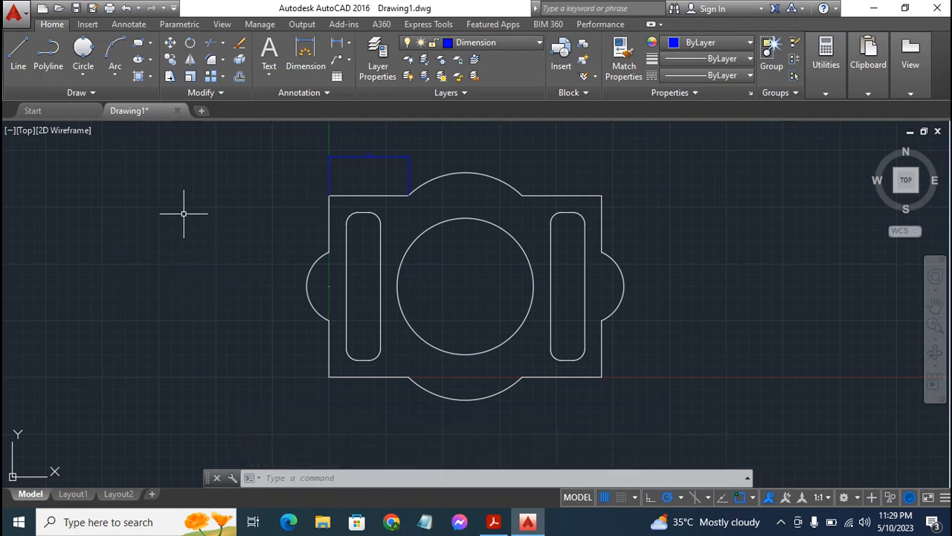
Modify the ISO-25 dimension style to use a text height of 10.
left_click(313, 94)
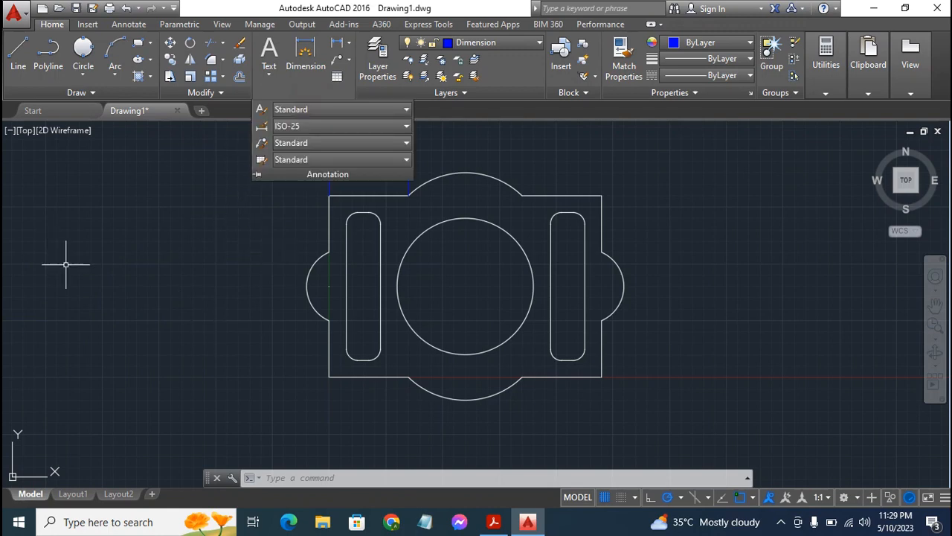
left_click(262, 128)
left_click(613, 230)
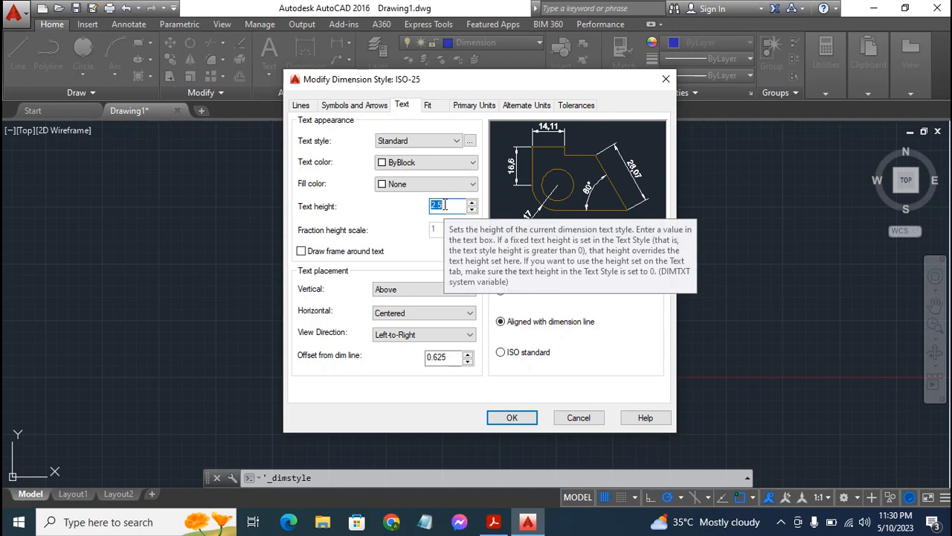
type("10")
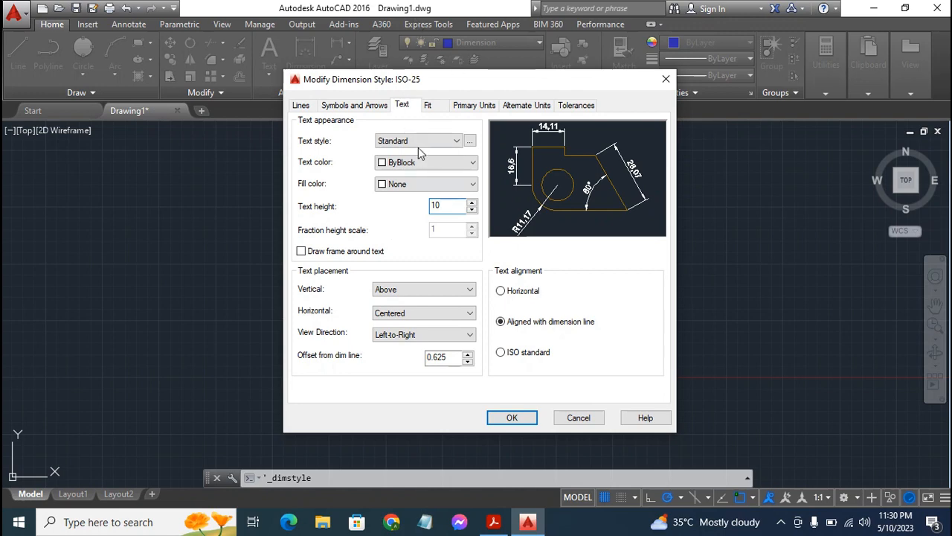
Turn off Draw dim line between ext lines in the ISO-25 fit settings and apply the style changes.
left_click(436, 107)
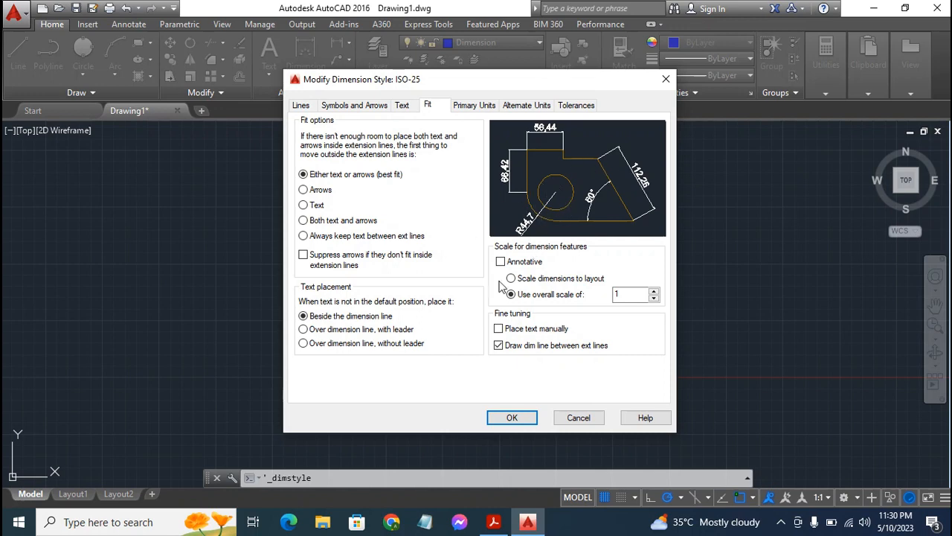
left_click(512, 348)
left_click(515, 343)
left_click(500, 347)
left_click(512, 417)
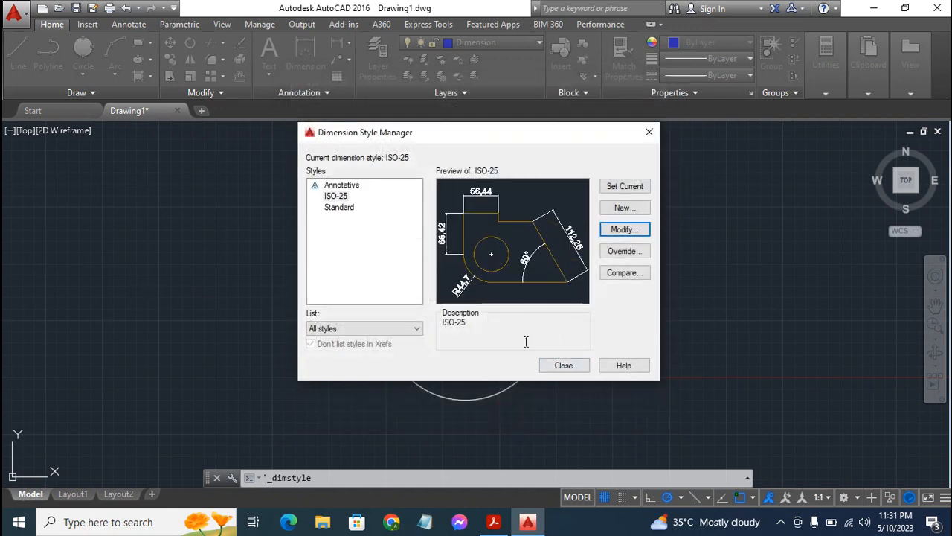
left_click(564, 365)
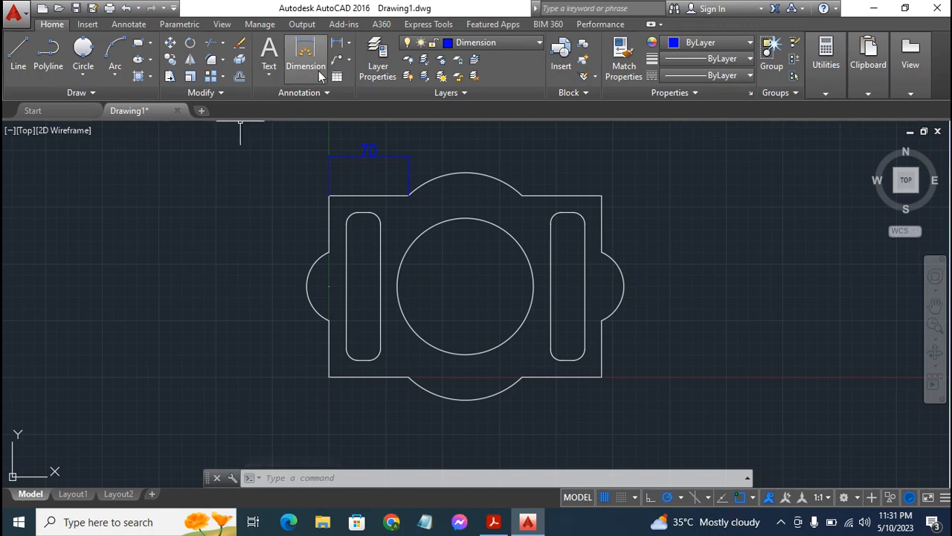
Dimension the upper arc's opening and the straight top edge to its right, aligning both with the existing dimension above the part.
left_click(304, 58)
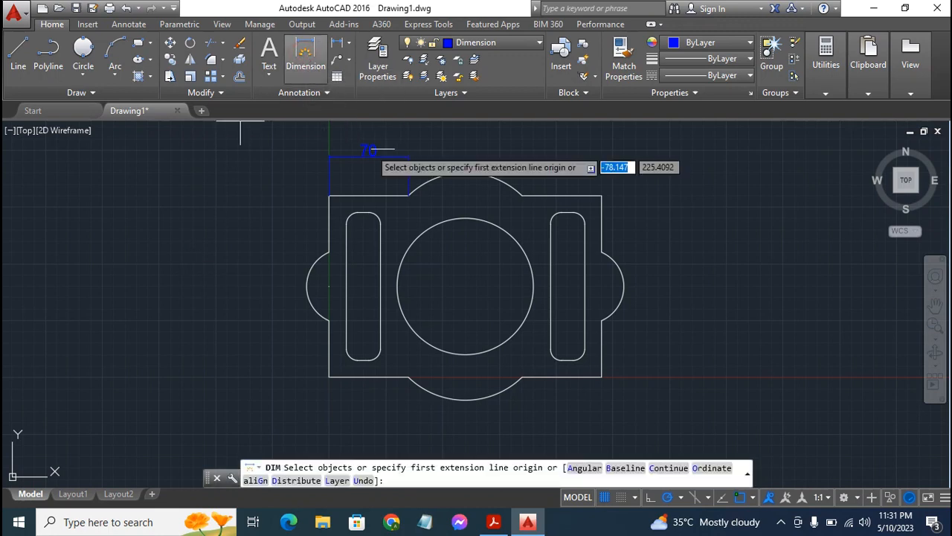
left_click(409, 195)
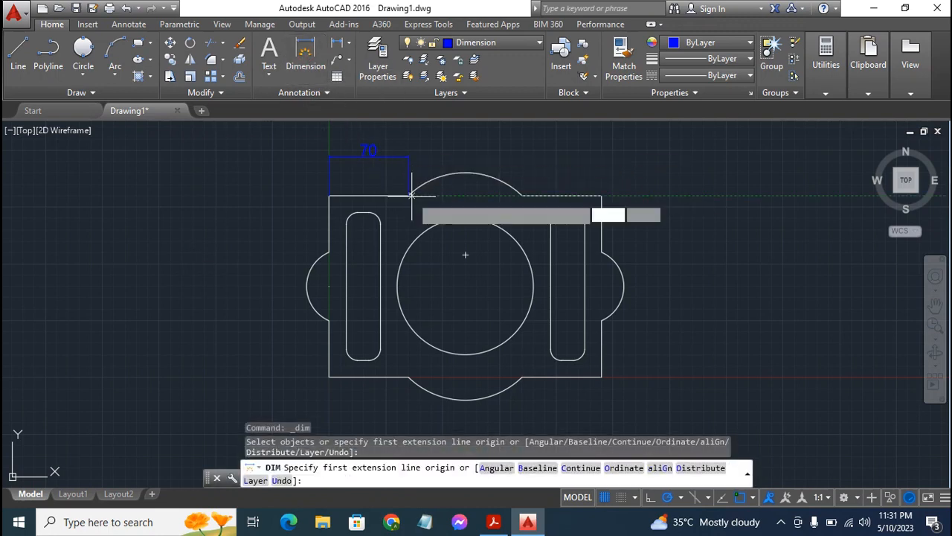
left_click(522, 195)
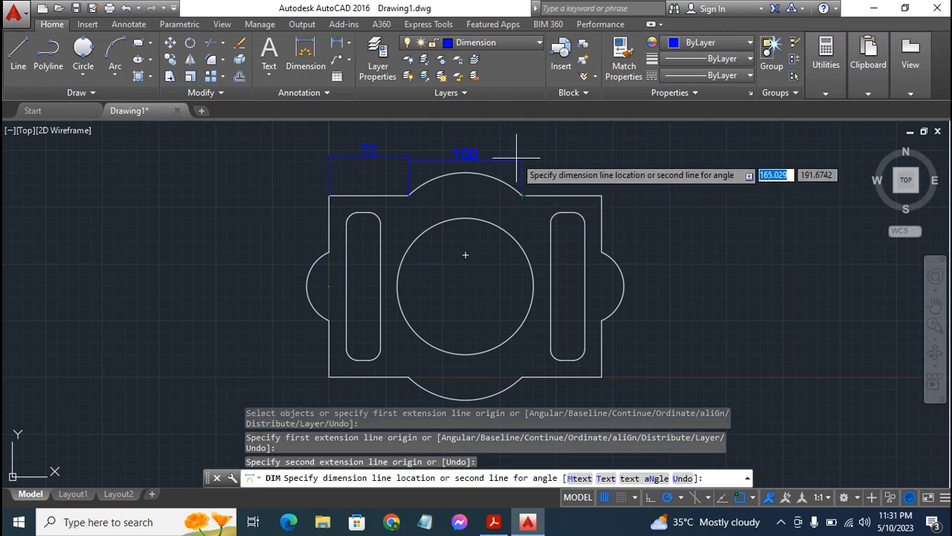
left_click(408, 154)
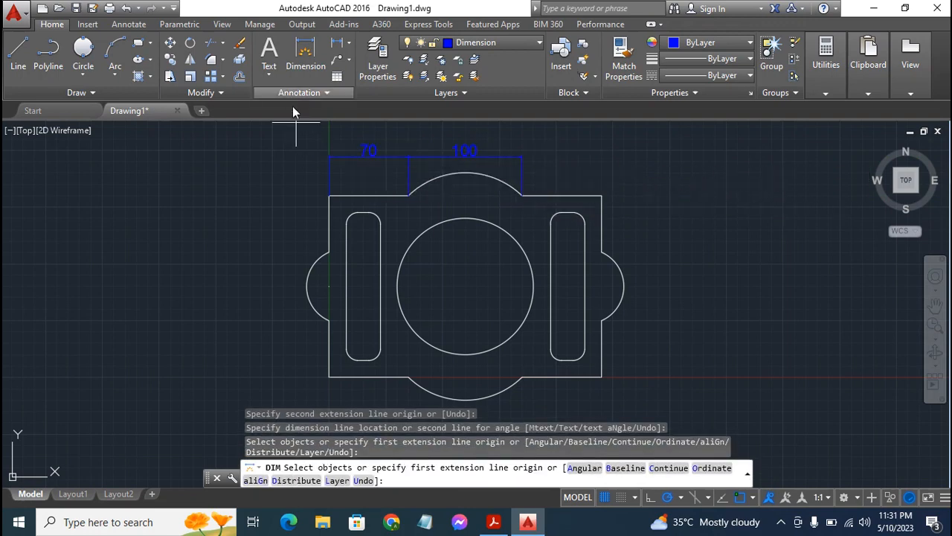
left_click(521, 196)
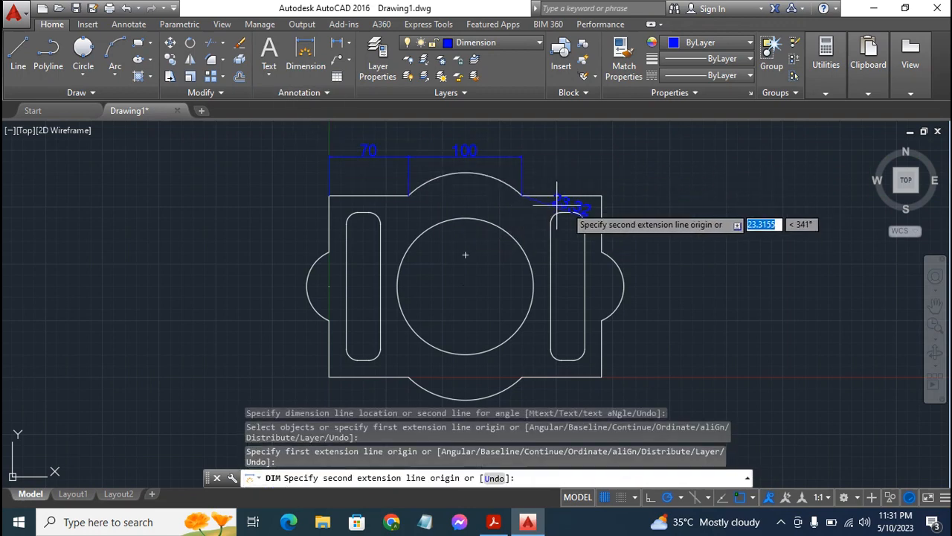
left_click(601, 196)
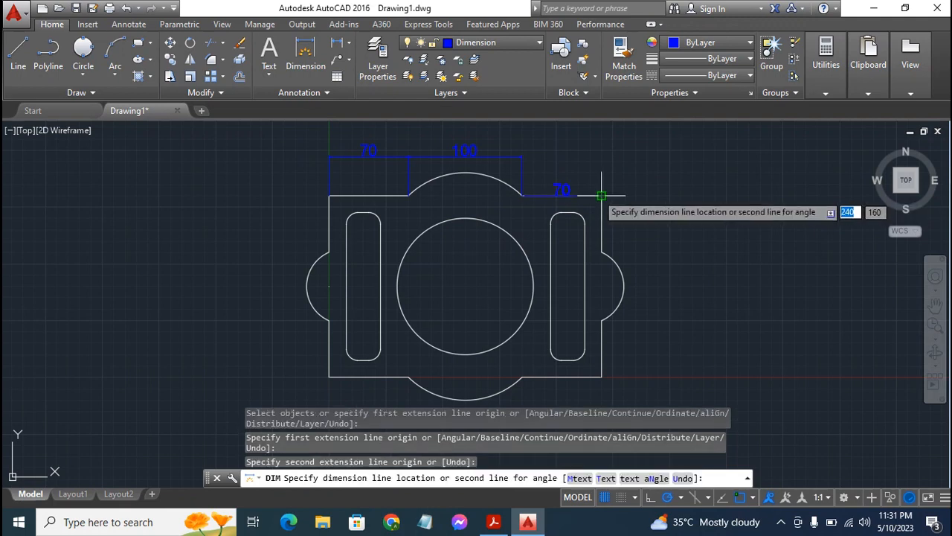
left_click(522, 156)
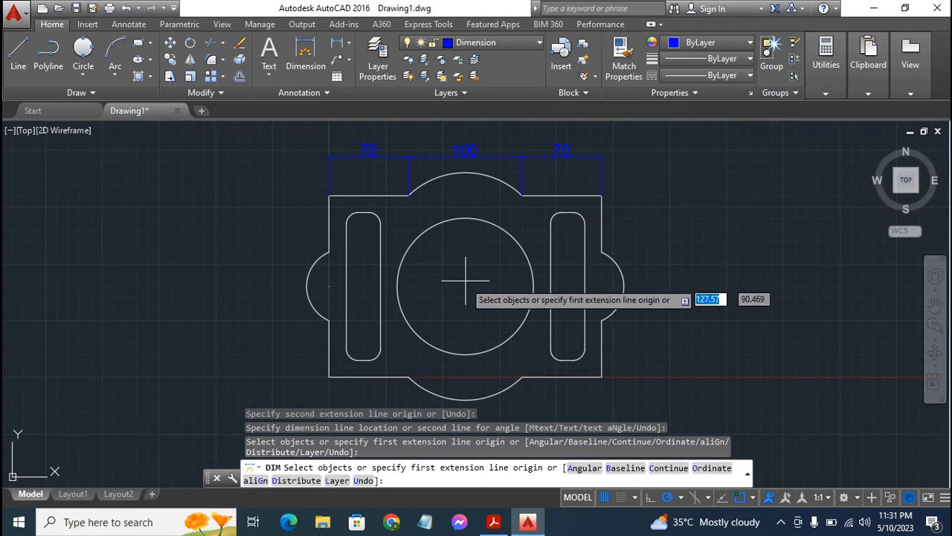
Dimension the upper straight section of the left edge and the left arc's opening, aligned in one vertical chain outside the part.
left_click(328, 195)
left_click(328, 251)
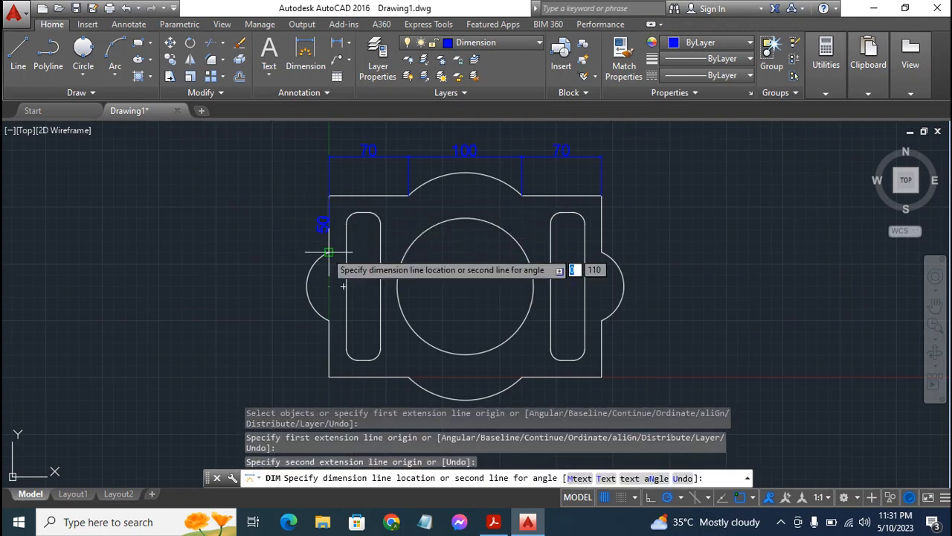
left_click(276, 252)
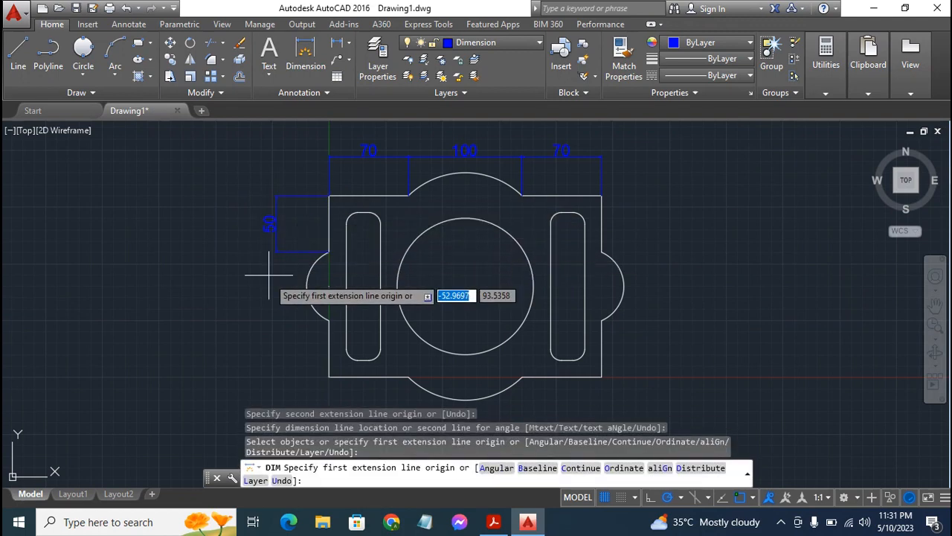
left_click(328, 254)
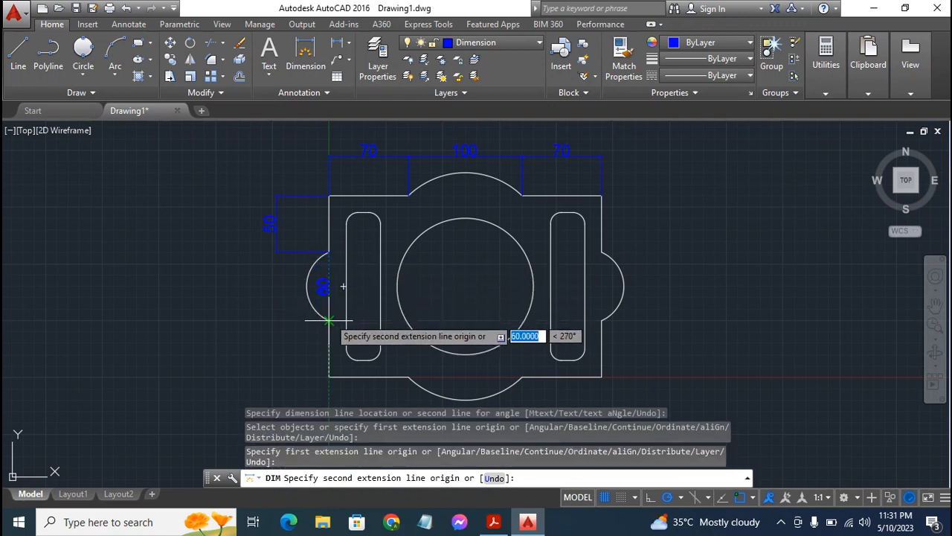
left_click(328, 320)
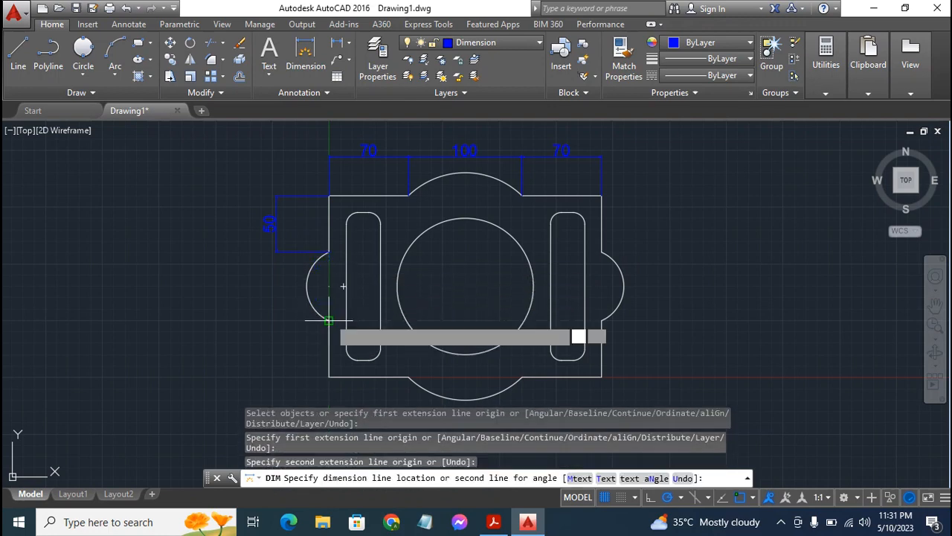
left_click(275, 252)
Dimension the left edge's lower straight section from the arc's end to the bottom-left corner, in line with the other left-side dimensions.
left_click(306, 321)
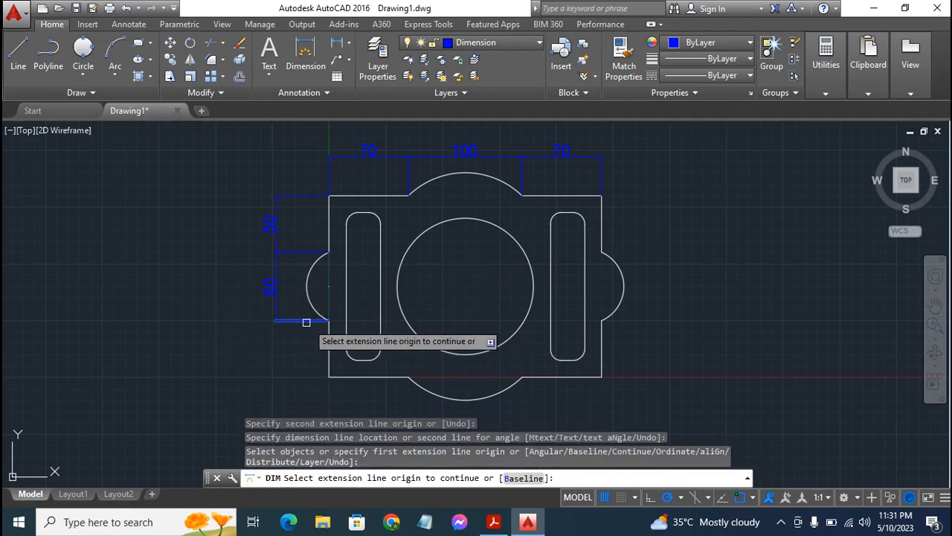
key("Return")
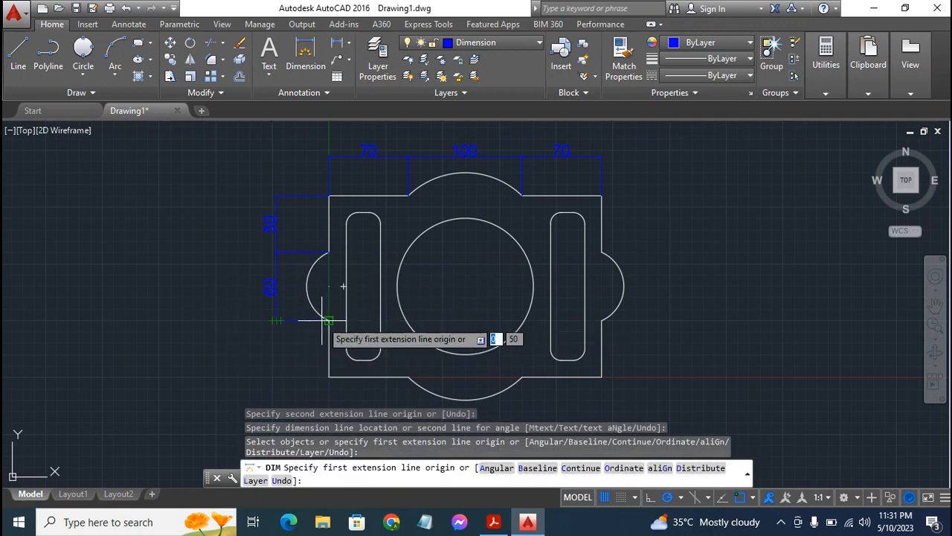
left_click(328, 321)
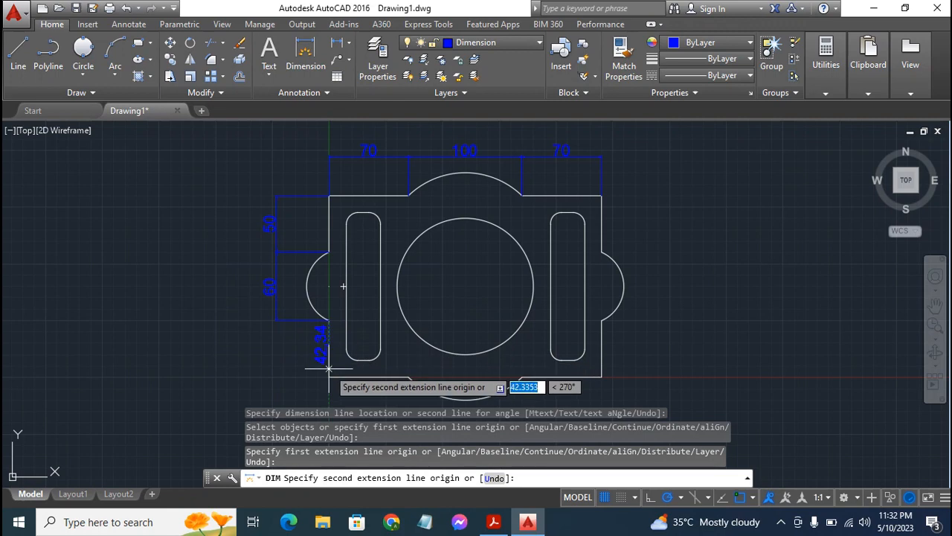
left_click(329, 377)
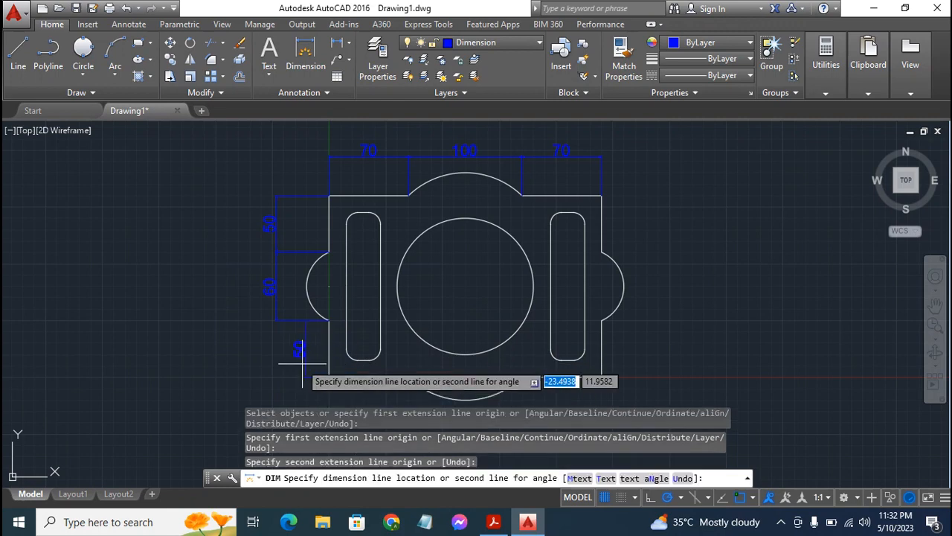
left_click(275, 319)
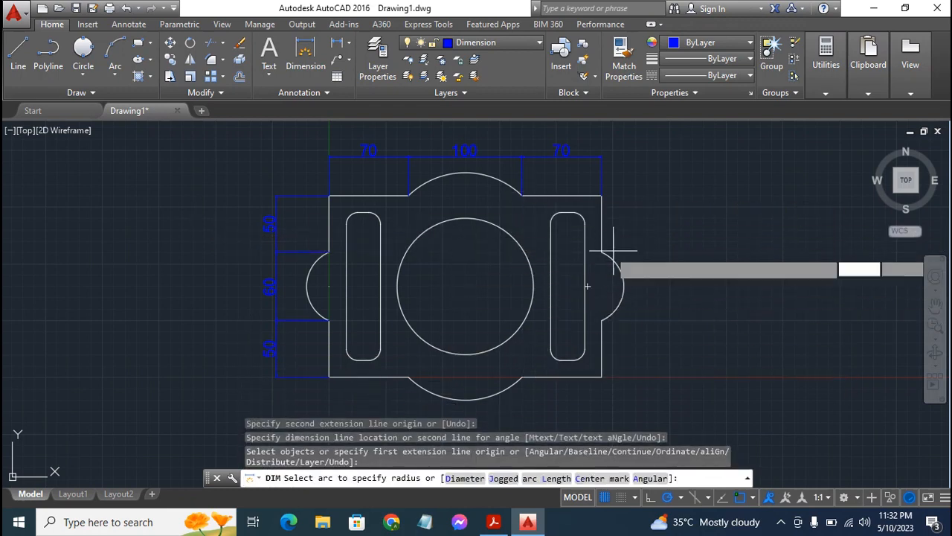
Dimension the right slot's gaps to the plate's right and bottom edges, placing them above and to the right of the part.
left_click(585, 223)
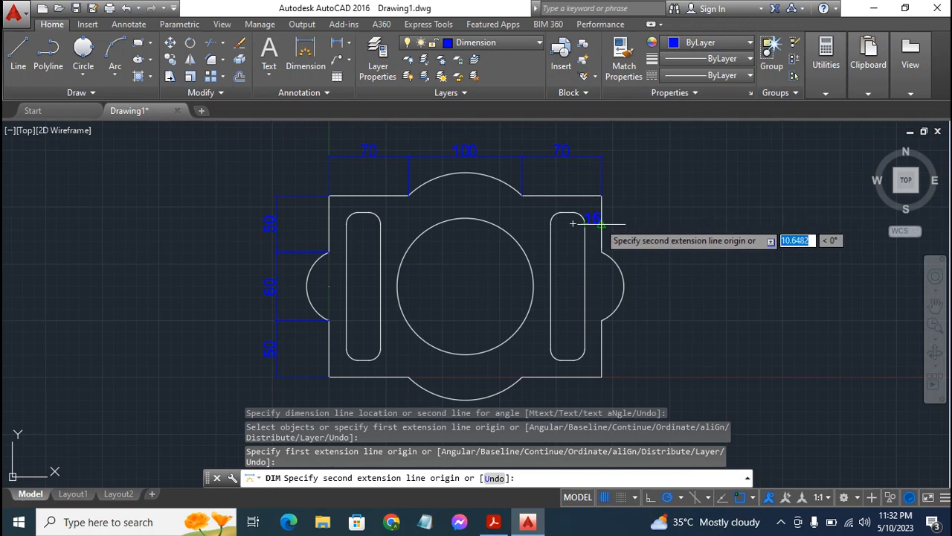
left_click(573, 223)
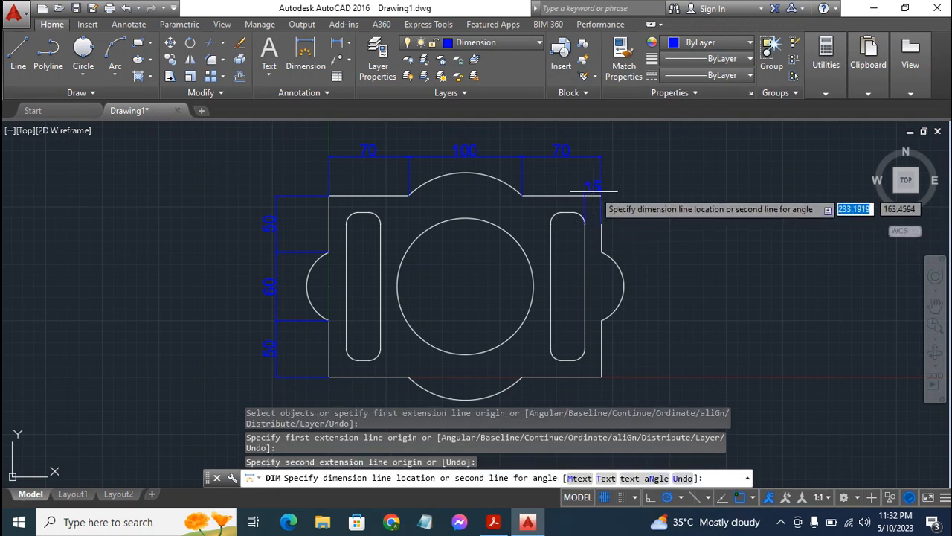
left_click(595, 188)
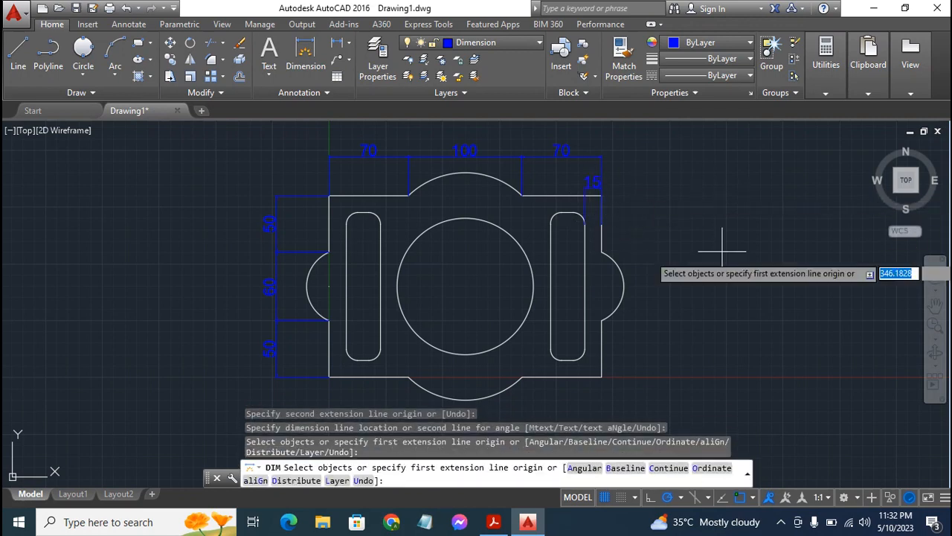
left_click(567, 358)
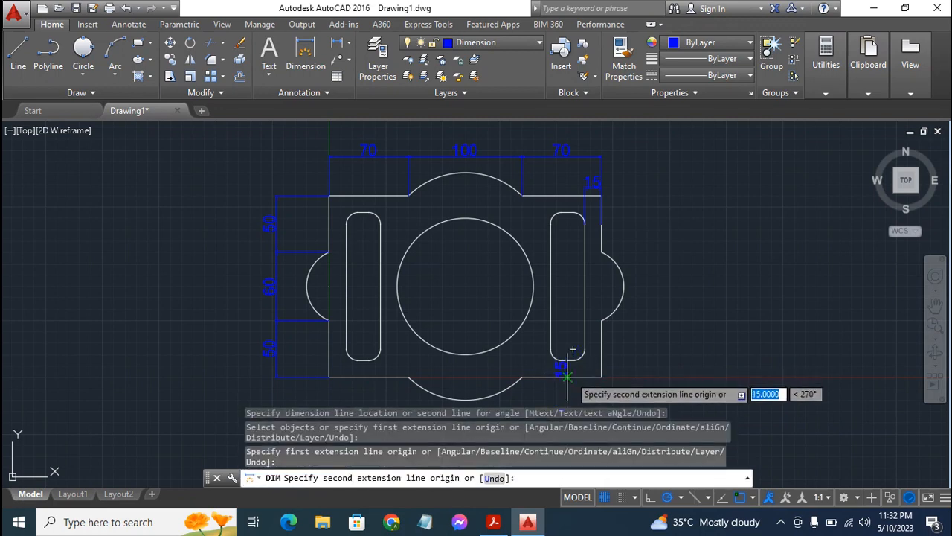
left_click(572, 376)
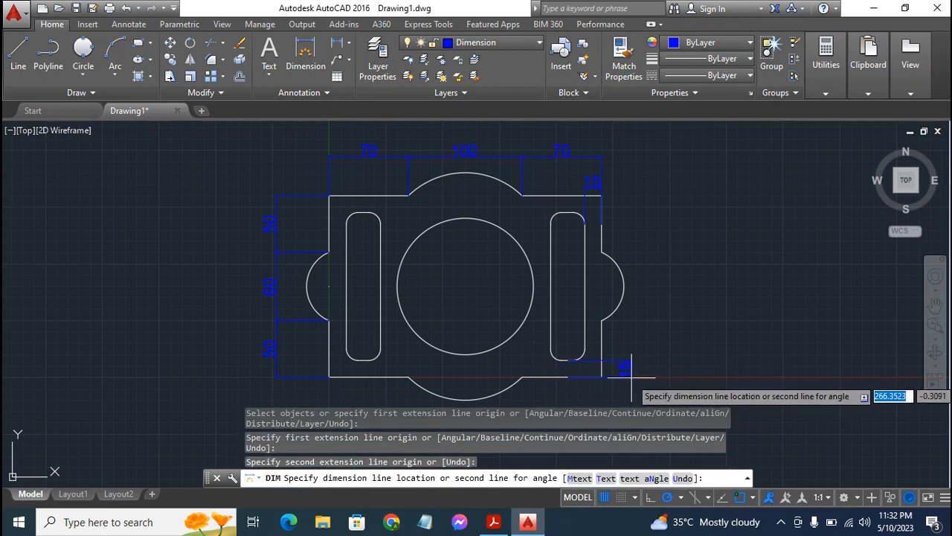
left_click(627, 376)
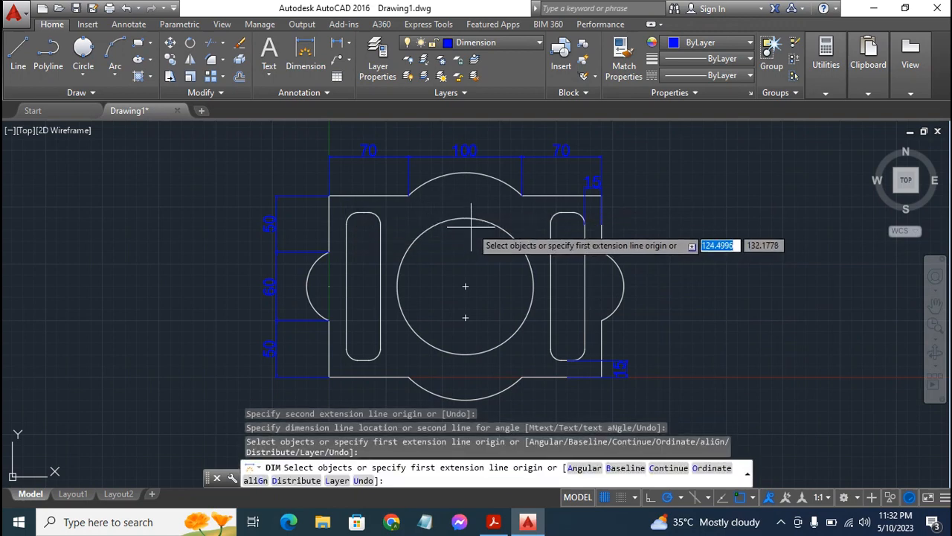
Dimension the left slot's width above the plate and the right slot's overall height to the right of the plate.
left_click(346, 224)
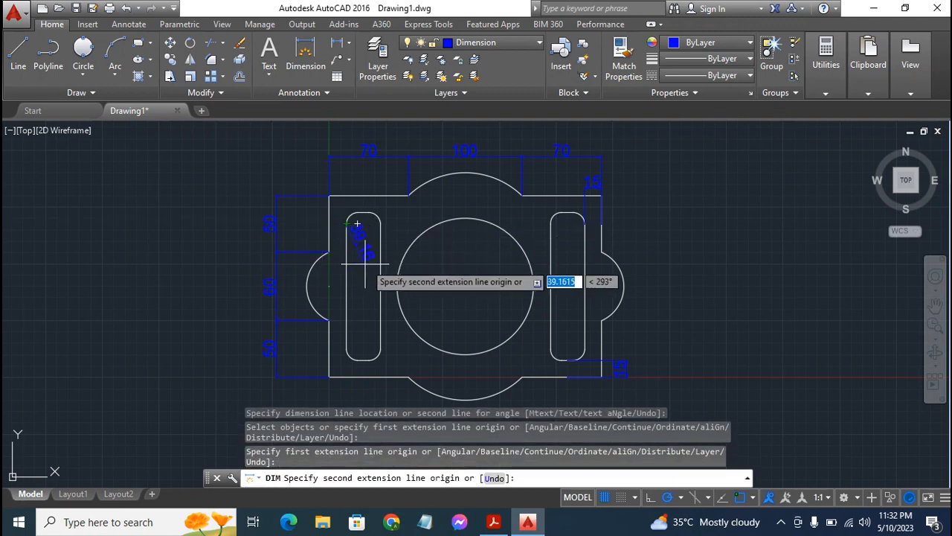
left_click(380, 223)
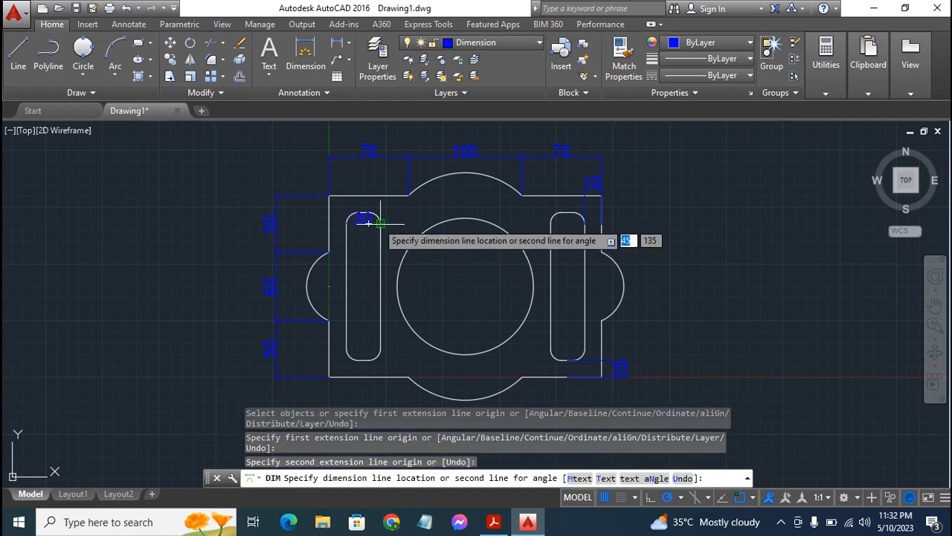
left_click(370, 179)
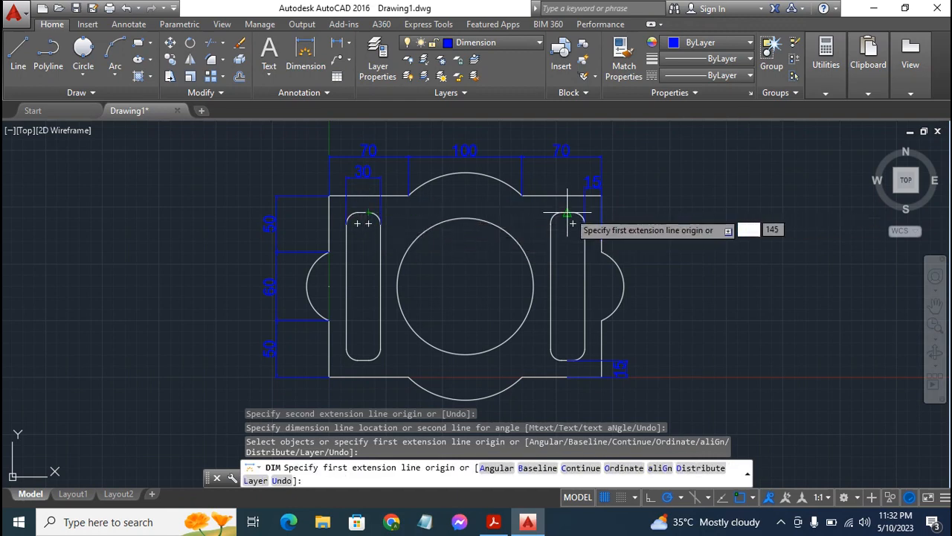
left_click(568, 222)
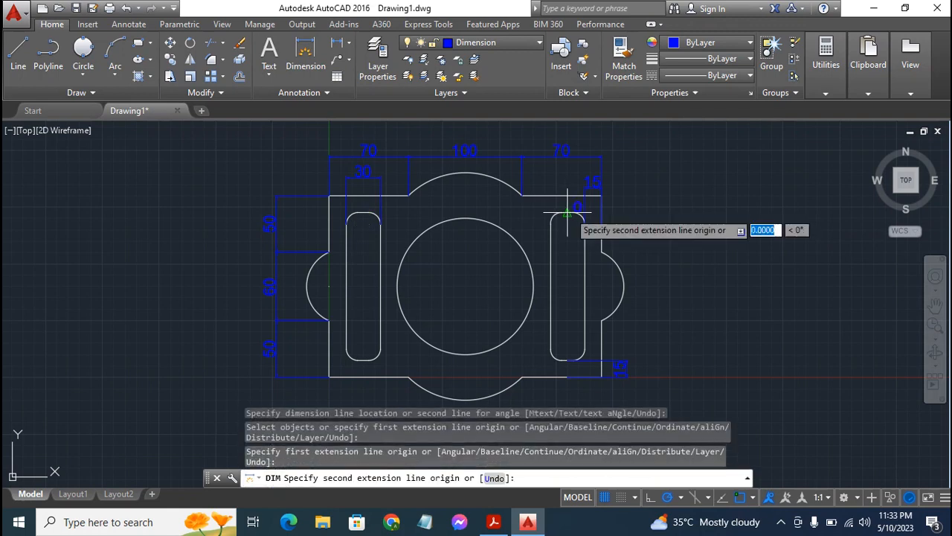
left_click(567, 362)
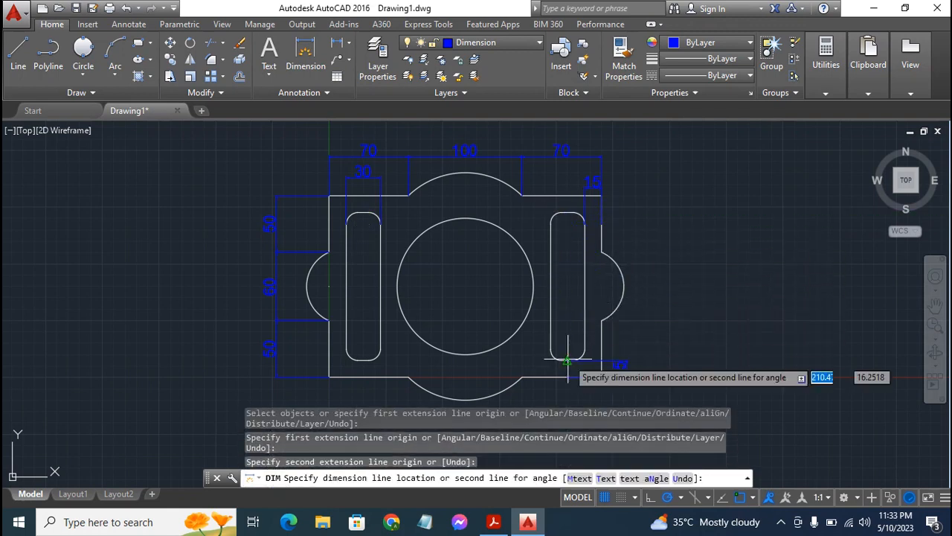
left_click(661, 359)
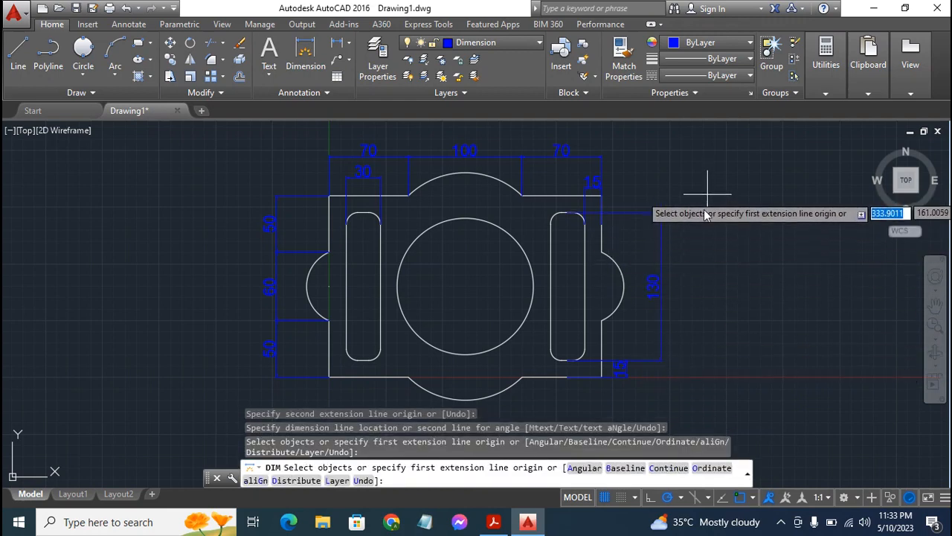
key("Escape")
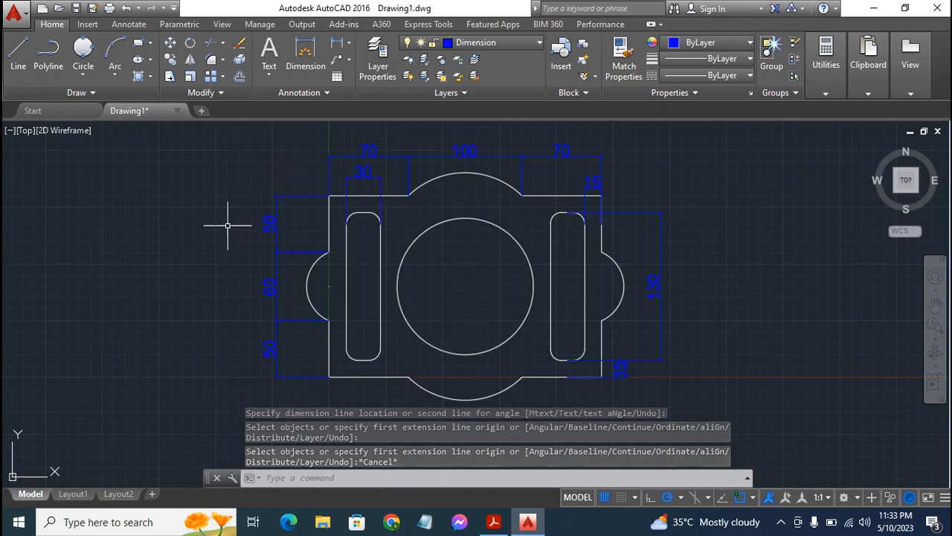
Add a diameter dimension to the central circle, placing its text inside the circle.
left_click(307, 52)
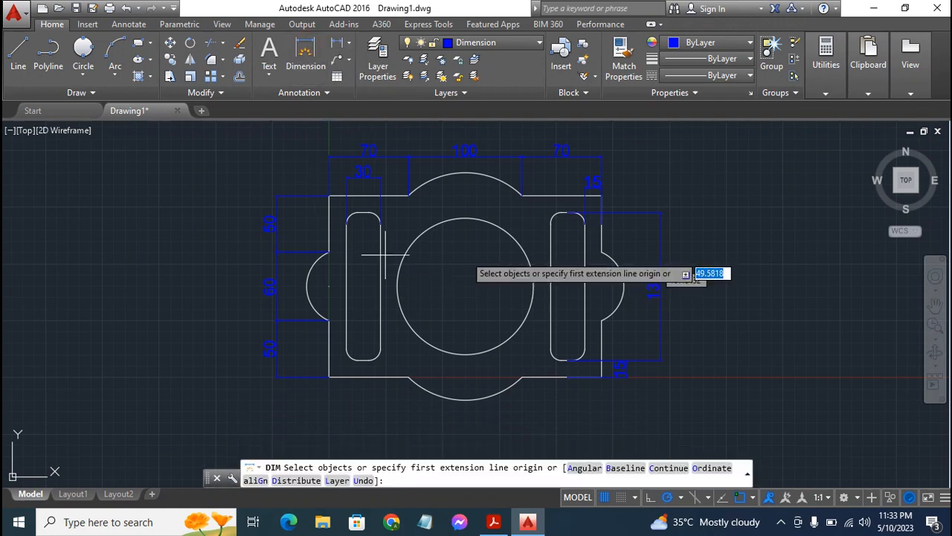
left_click(482, 220)
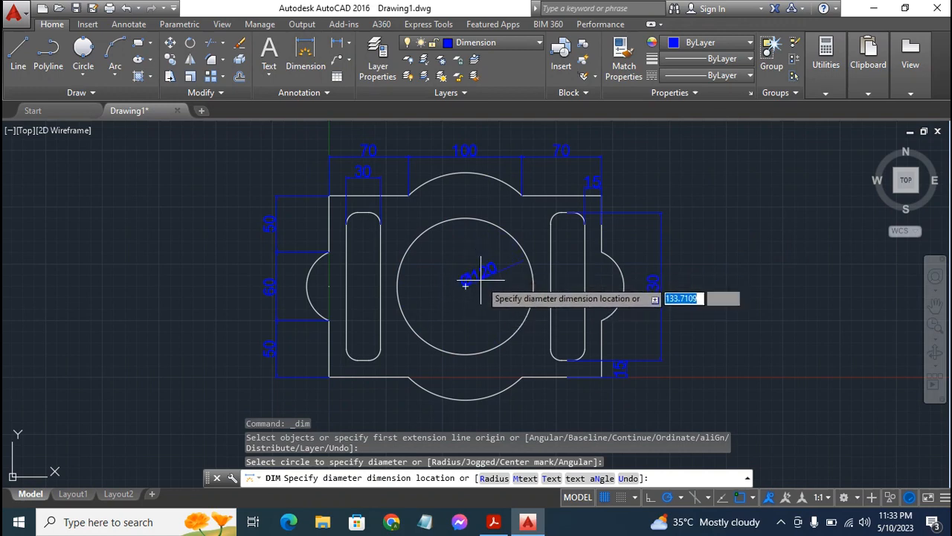
left_click(482, 283)
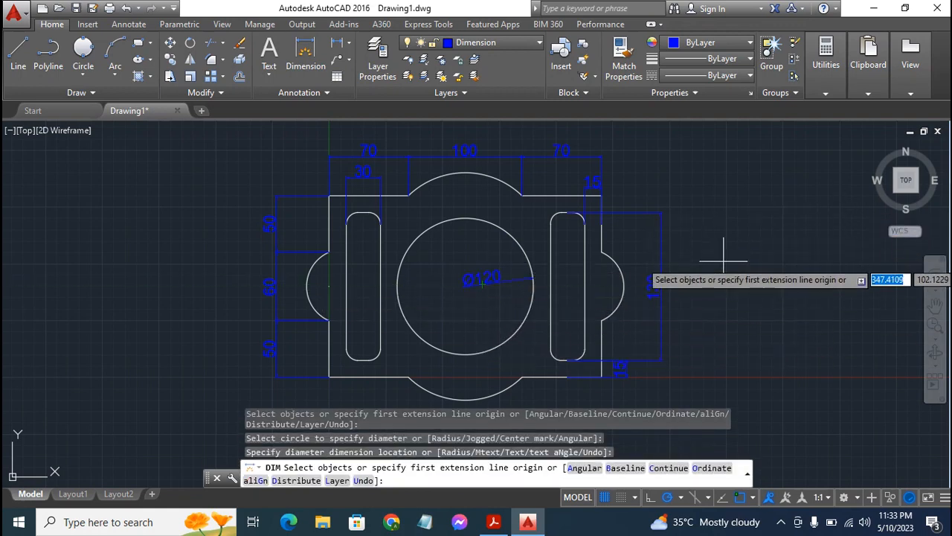
key("Escape")
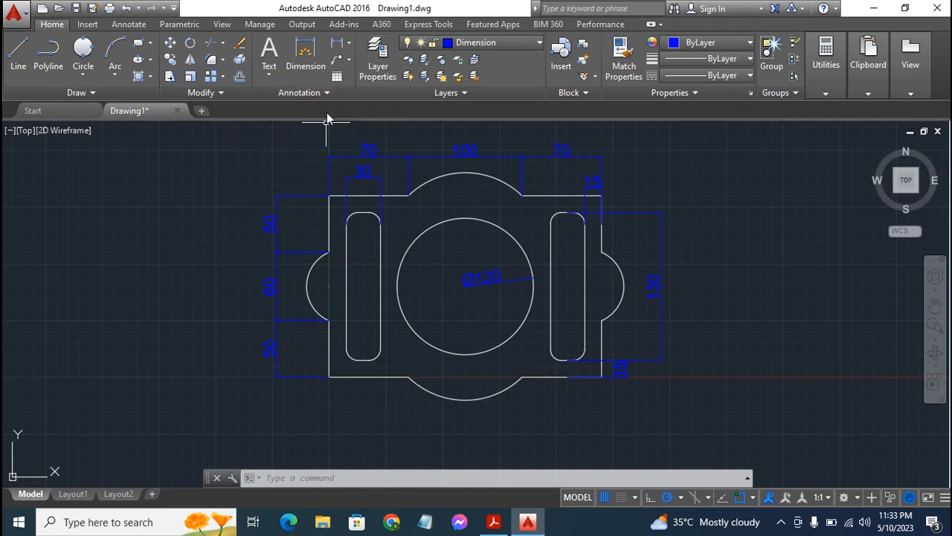
Modify the extension lines' offset from origin in the ISO-25 dimension style.
left_click(323, 92)
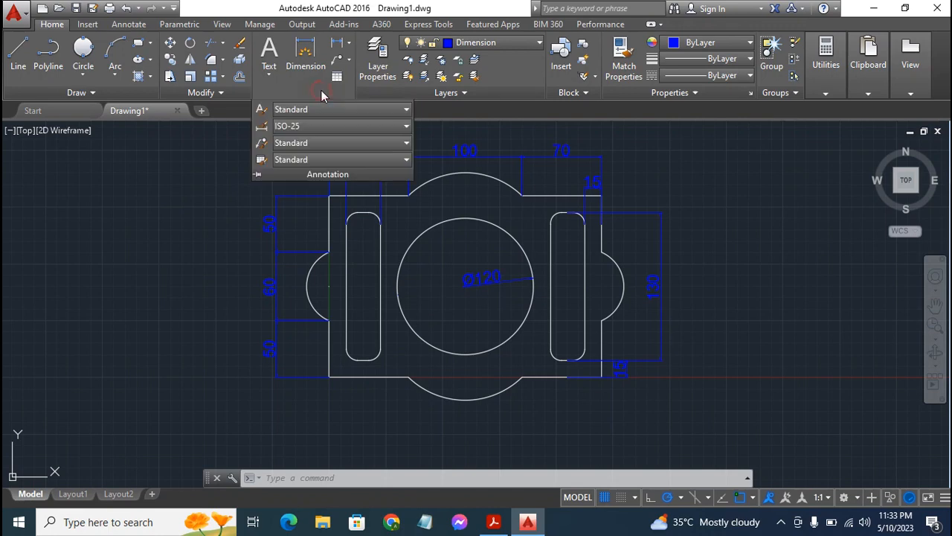
left_click(262, 127)
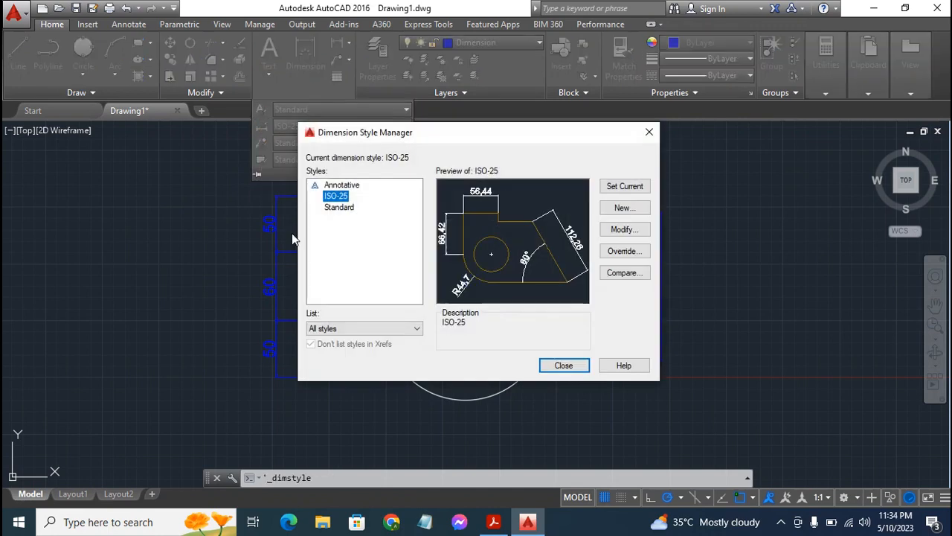
left_click(627, 230)
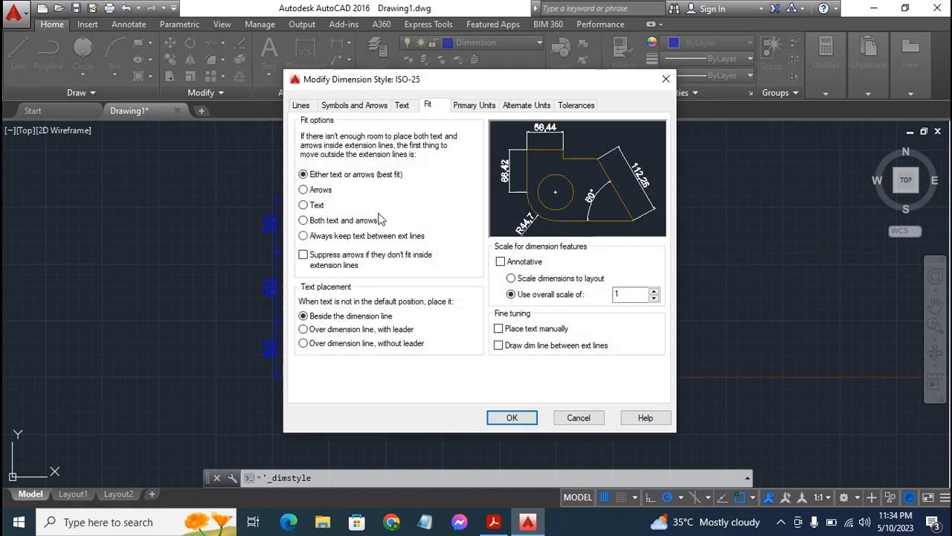
left_click(301, 105)
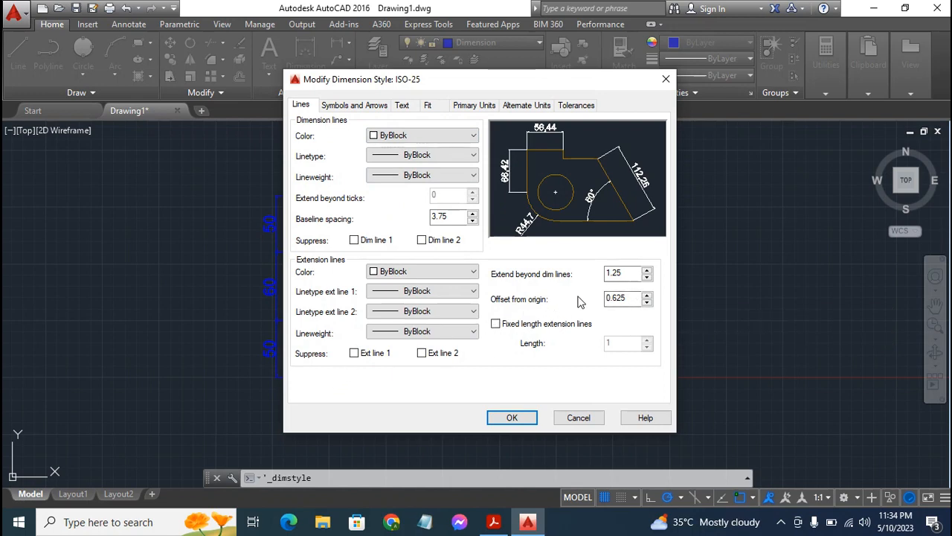
left_click(633, 299)
key("BackSpace")
key("BackSpace")
left_click(513, 417)
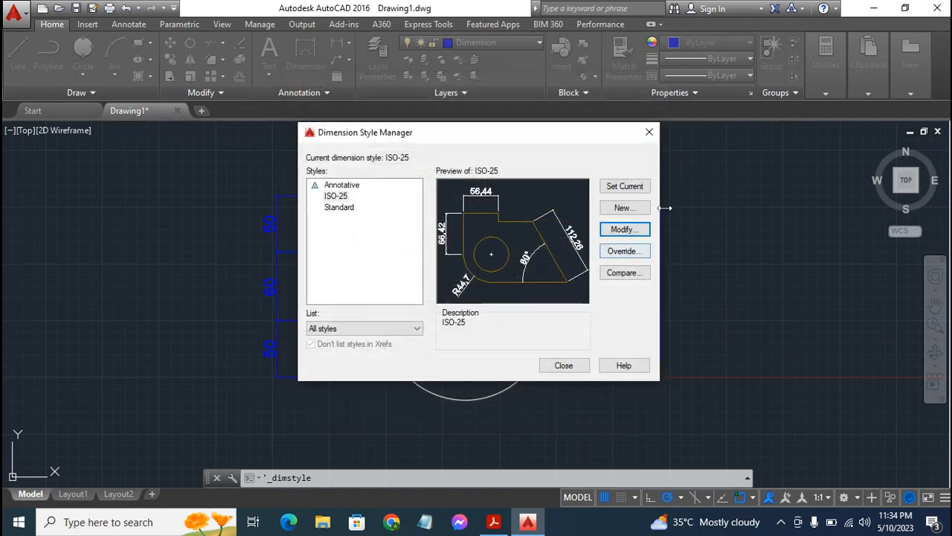
left_click(560, 365)
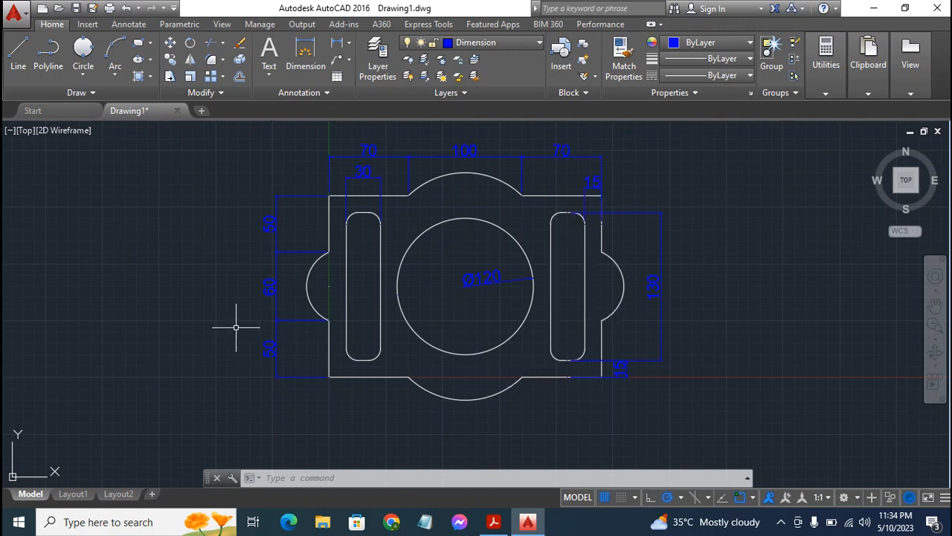
Stretch both extension line origins of the left slot's width dimension up to the plate's top edge.
left_click(347, 202)
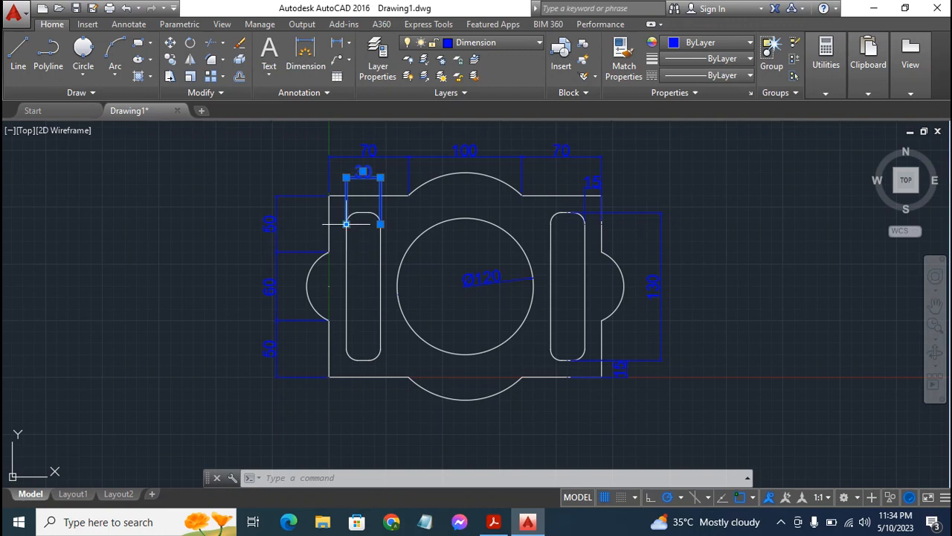
left_click(346, 223)
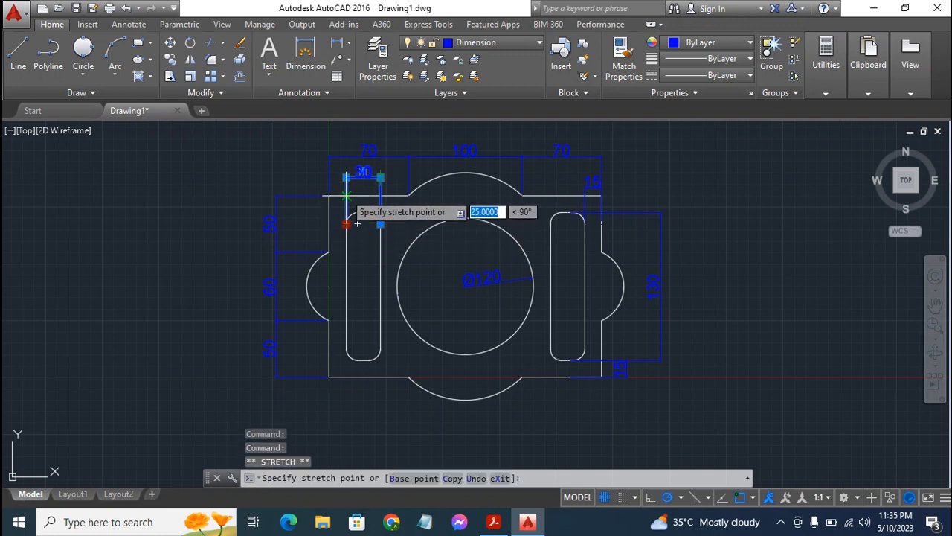
left_click(356, 224)
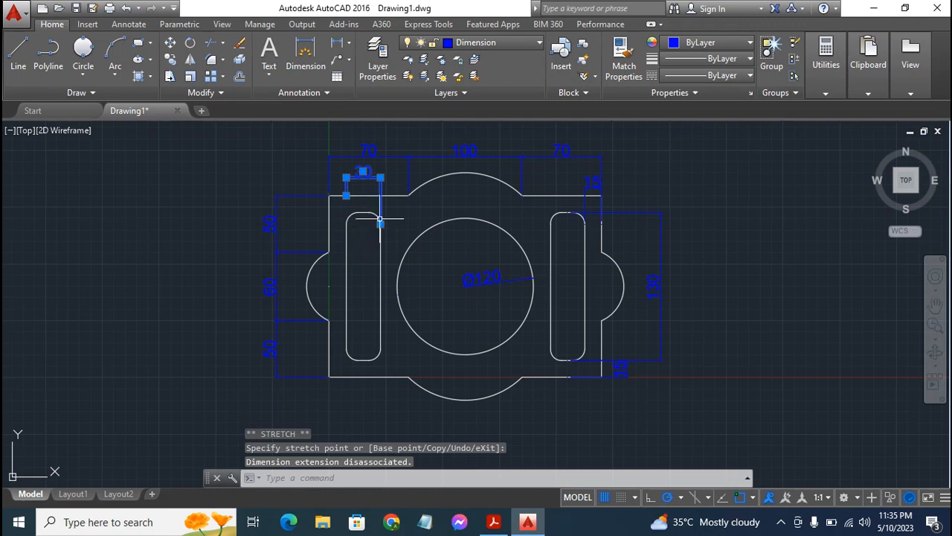
left_click(380, 223)
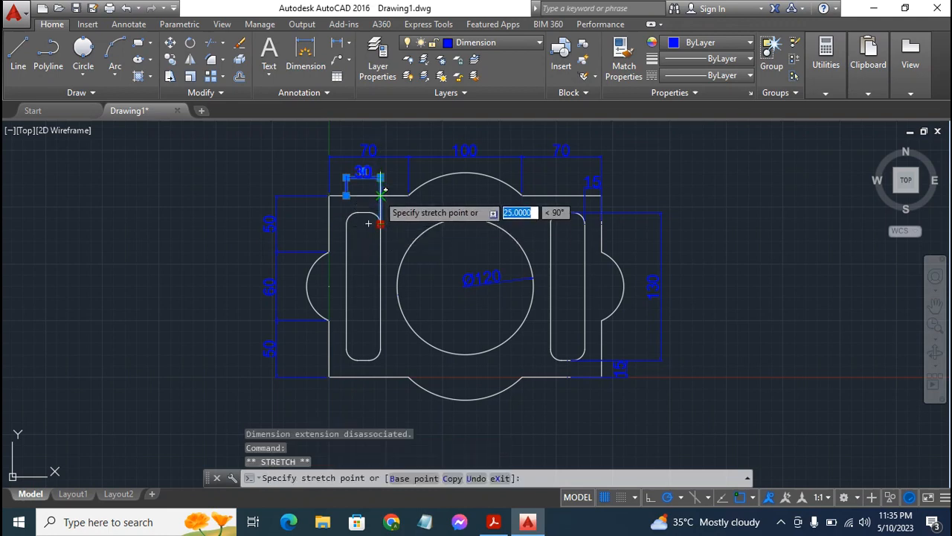
left_click(379, 209)
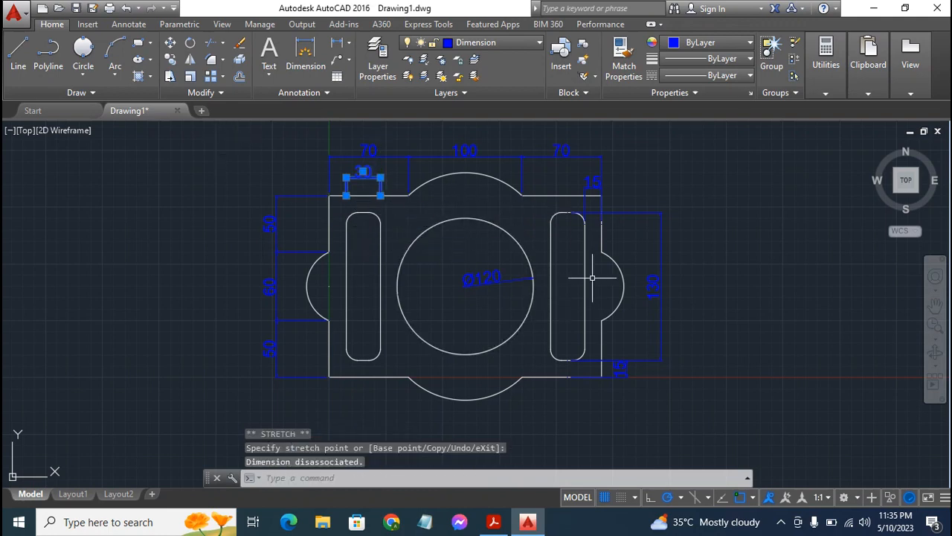
left_click(587, 360)
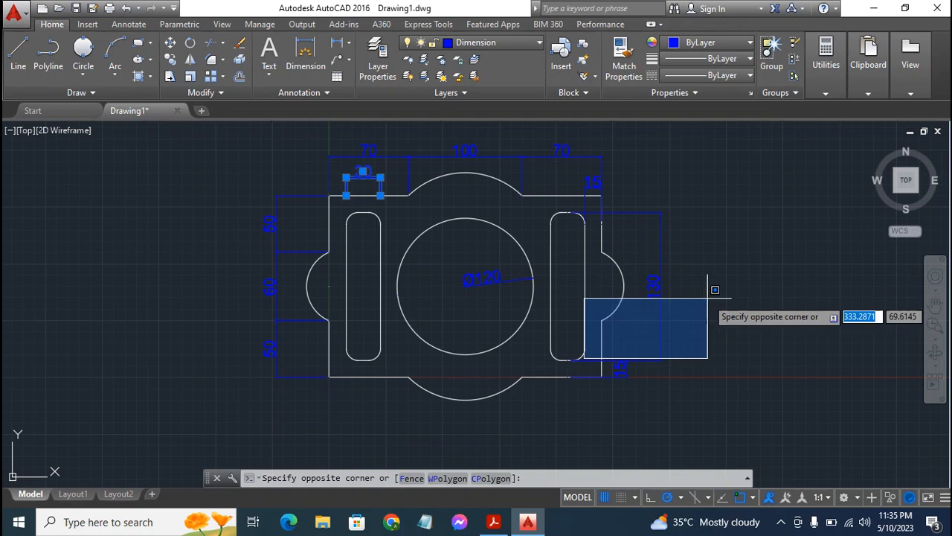
key("Escape")
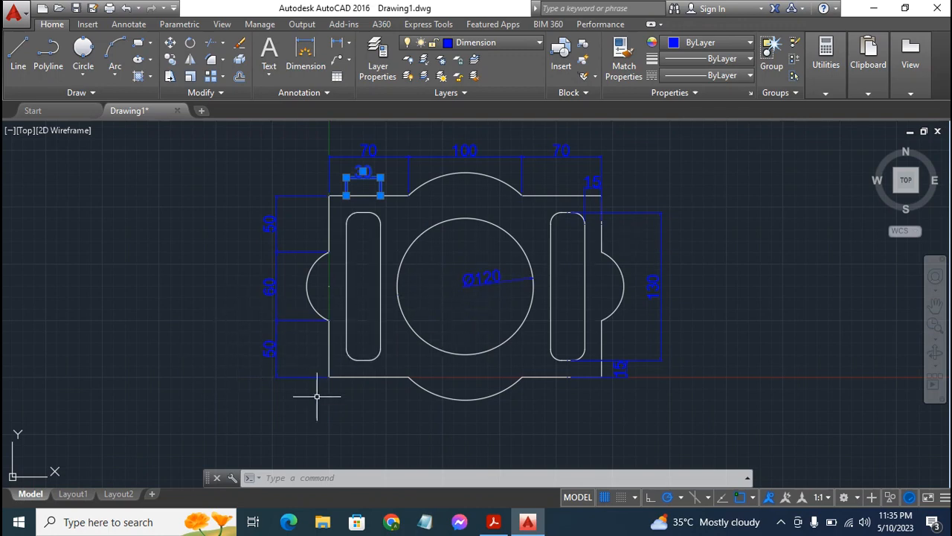
Switch to Layout1 and delete its existing viewport from the sheet.
mouse_move(77, 501)
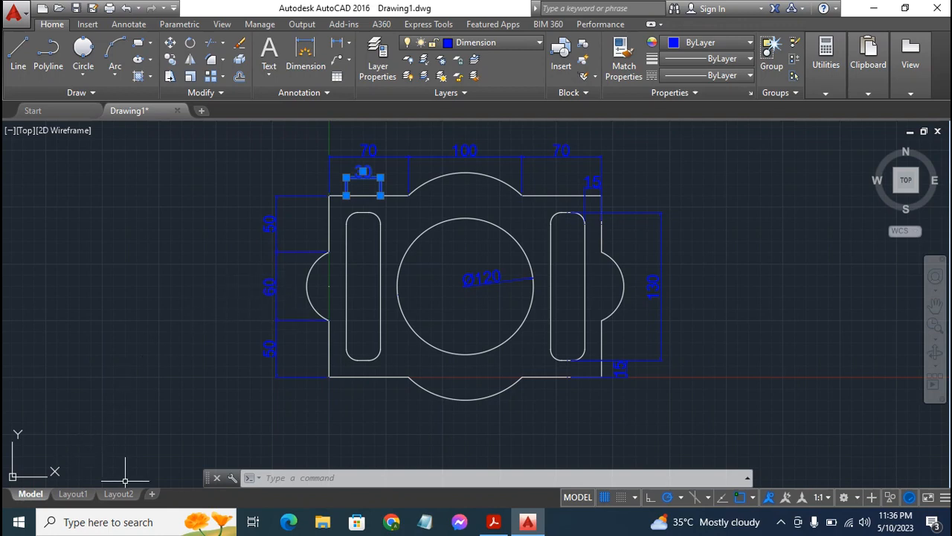
left_click(76, 496)
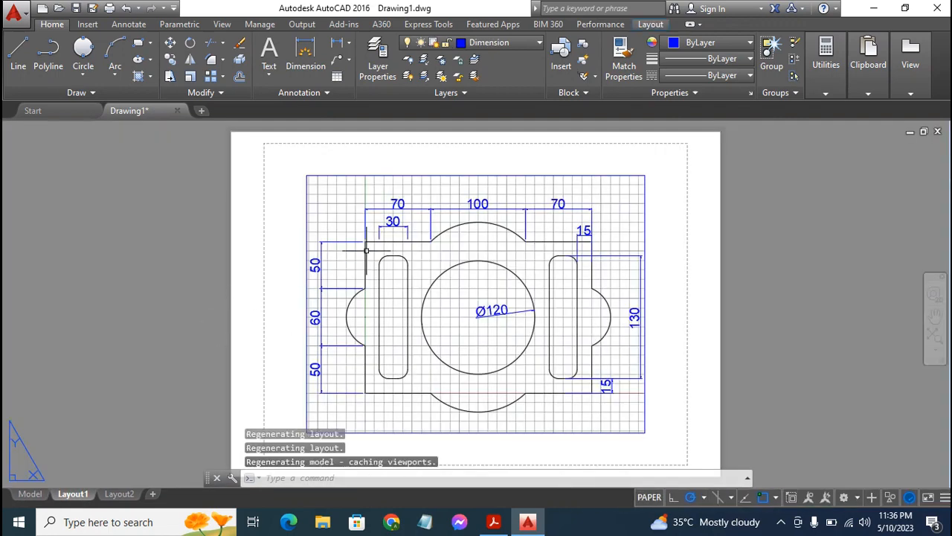
left_click(325, 176)
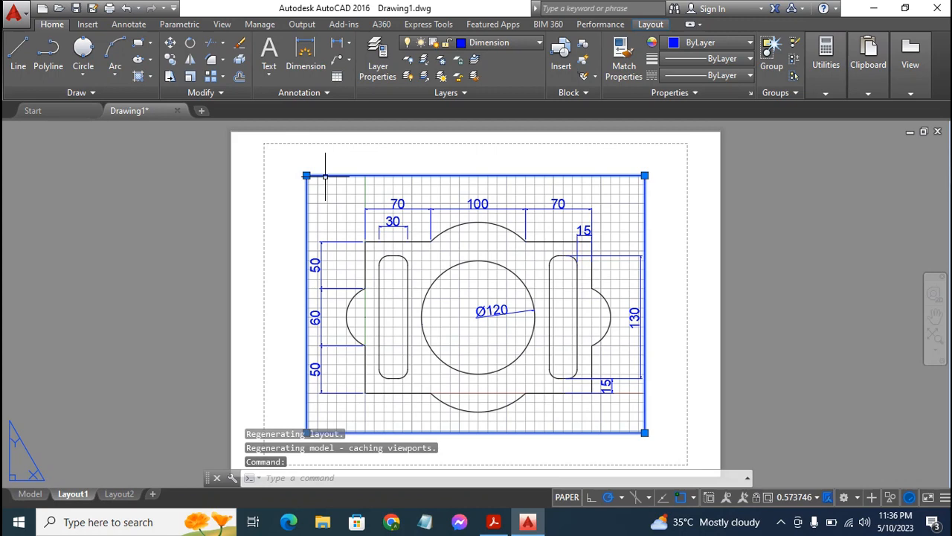
key("Delete")
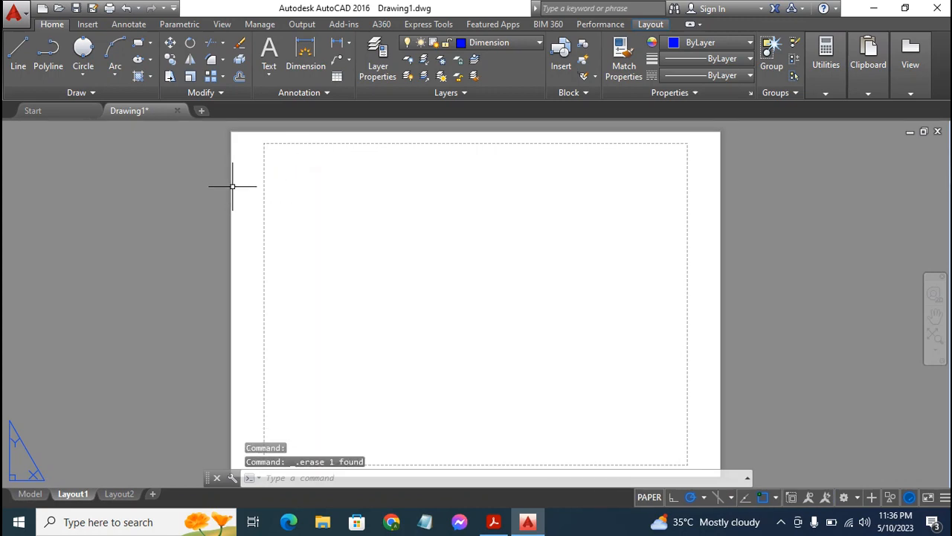
Draw a 10 by 10 square with the Line tool inside the sheet, starting from the paper's top-left corner.
scroll(423, 255, "down", 2)
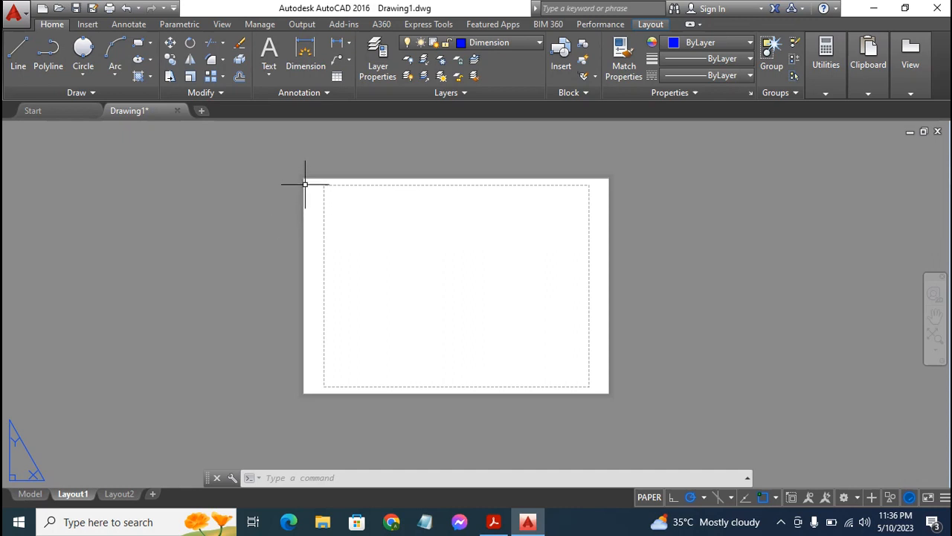
left_click(150, 45)
left_click(149, 46)
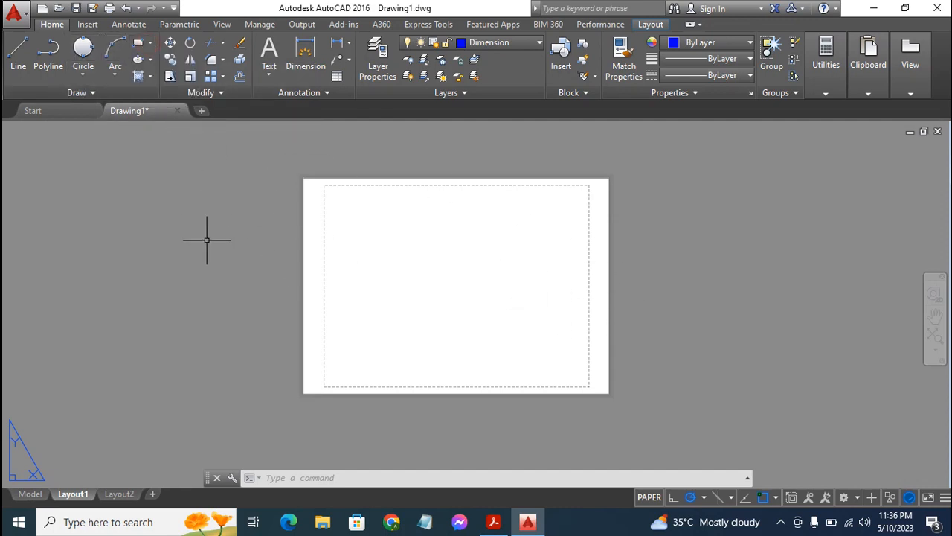
left_click(20, 48)
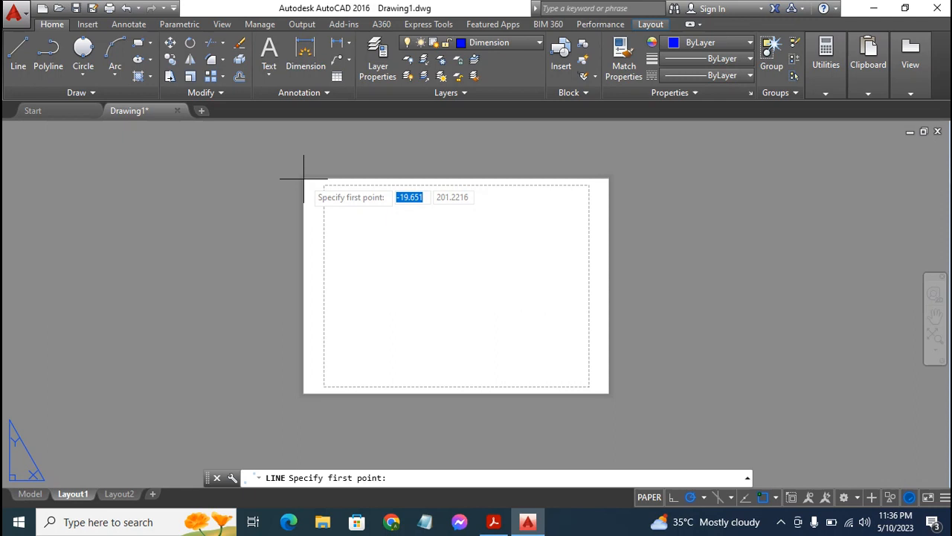
left_click(303, 178)
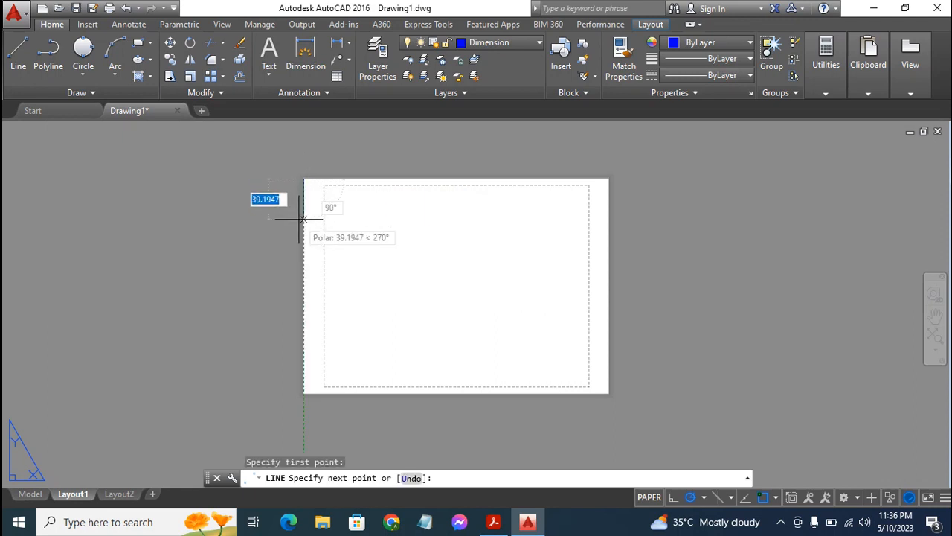
type("10")
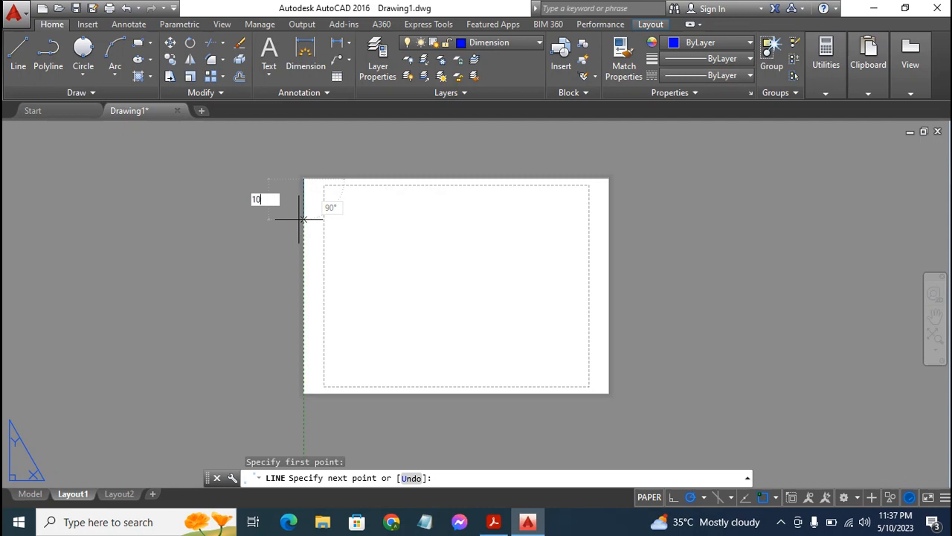
key("Return")
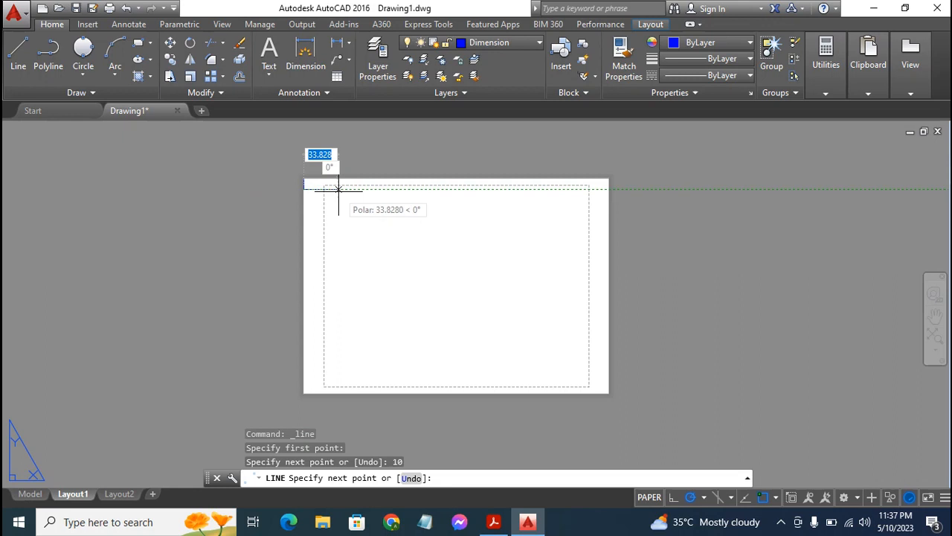
type("10")
key("Return")
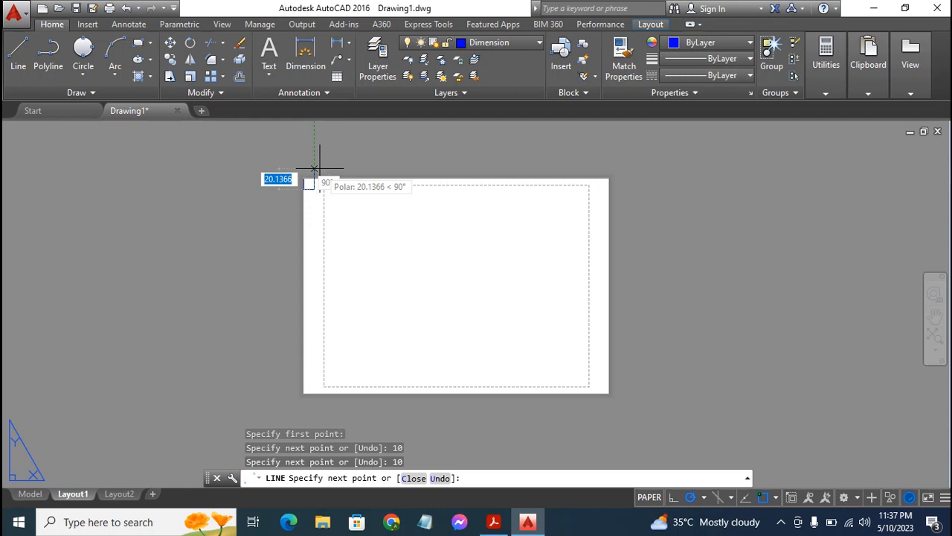
type("10")
key("Return")
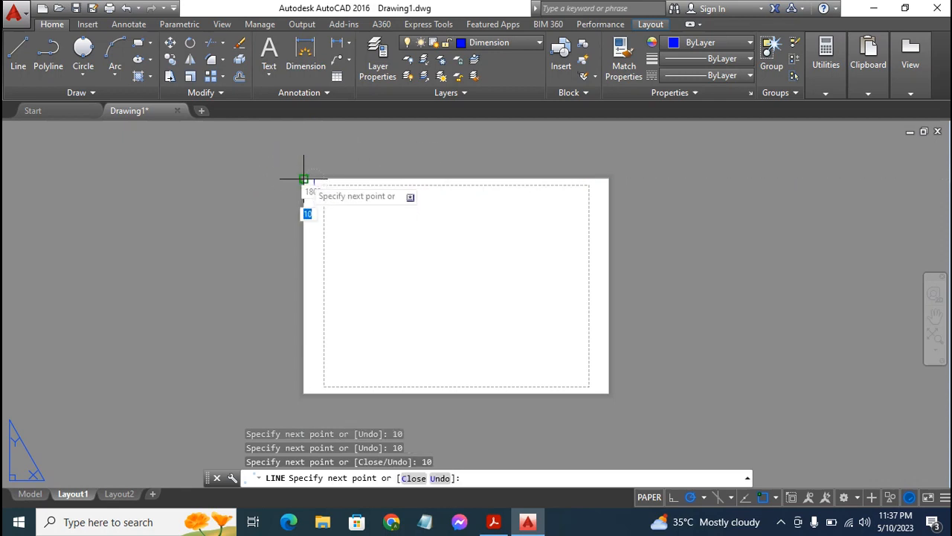
left_click(303, 179)
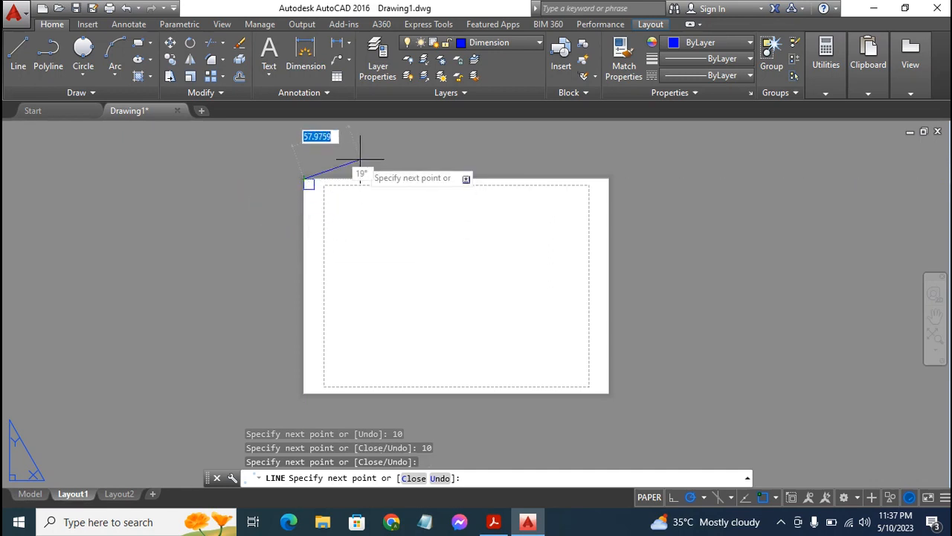
key("Escape")
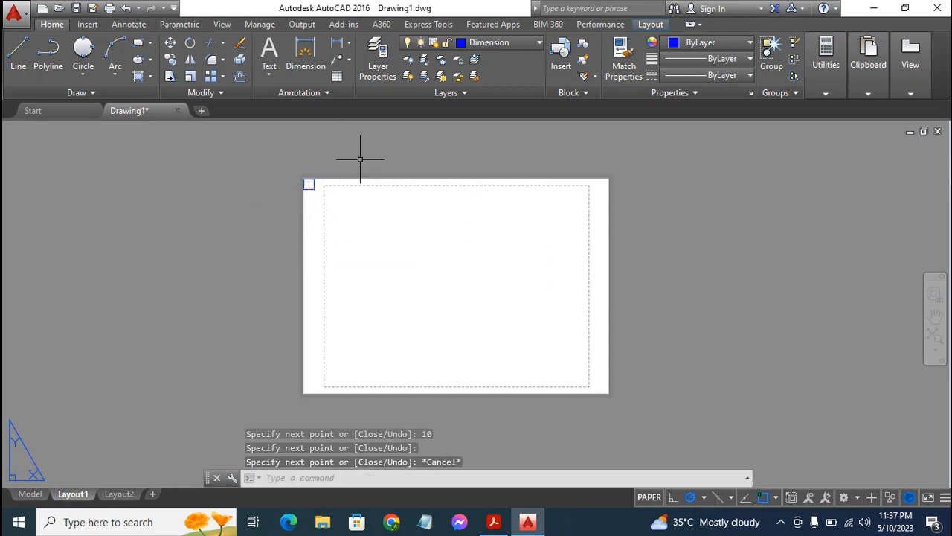
left_click(295, 165)
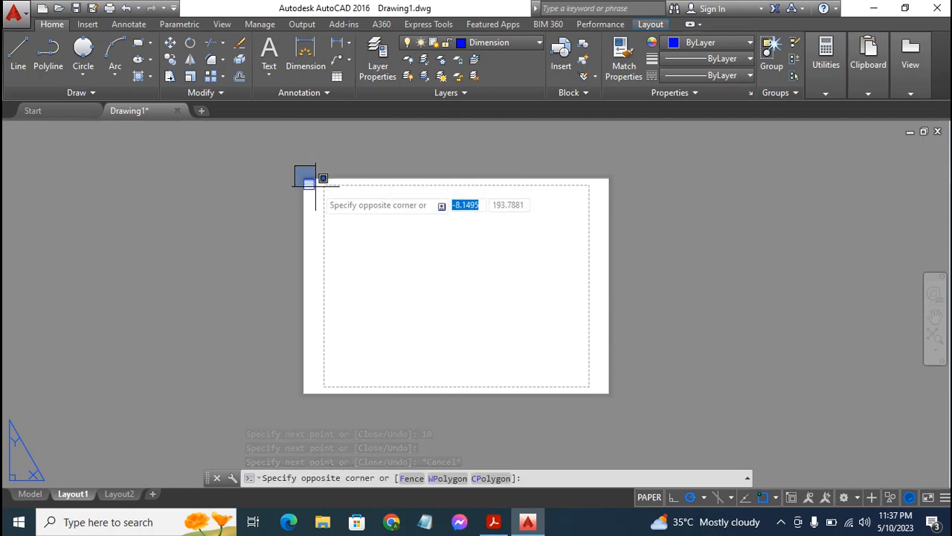
left_click(319, 195)
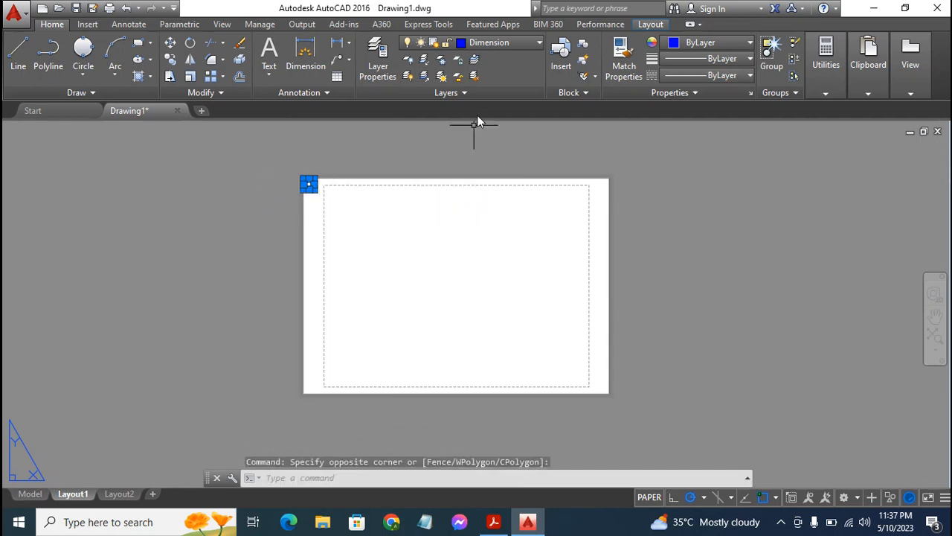
left_click(271, 170)
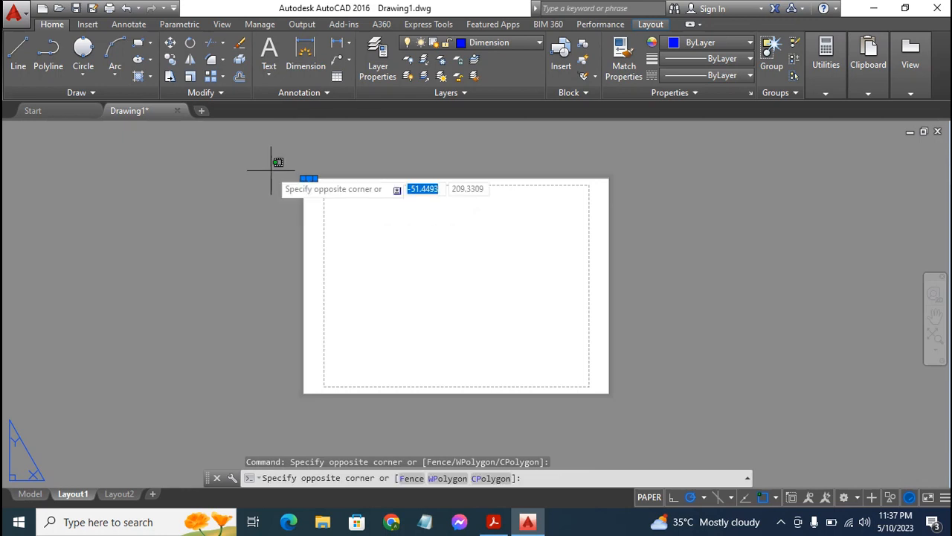
key("Escape")
left_click(294, 160)
key("Escape")
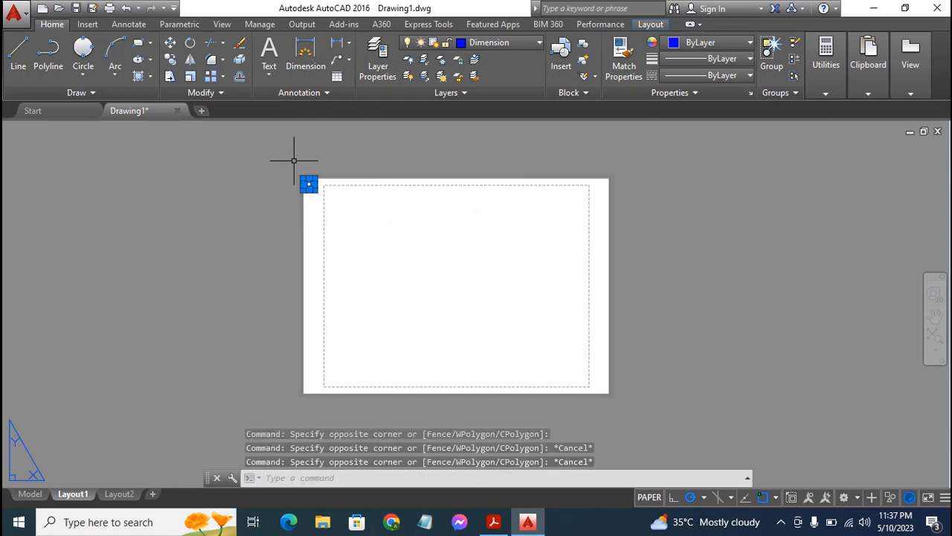
key("Escape")
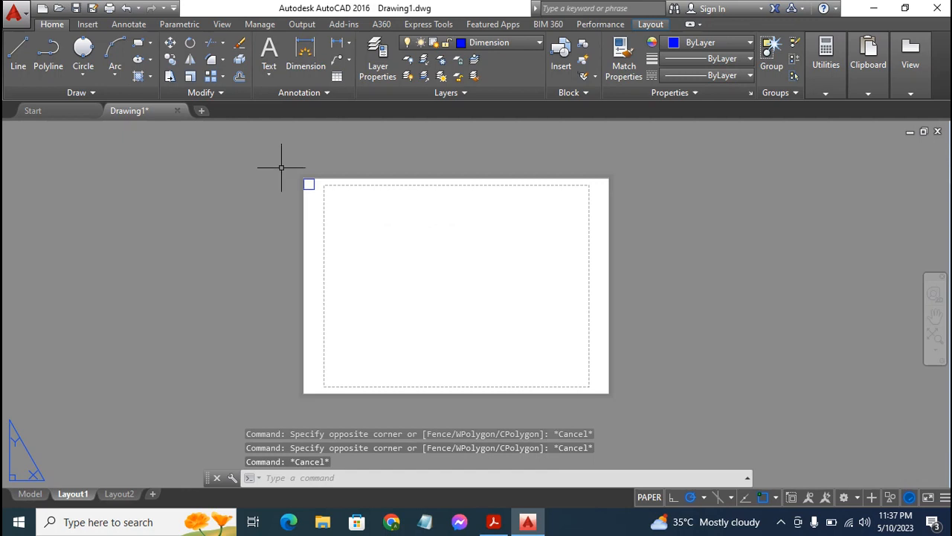
Move the square in the sheet's top-left corner onto layer 0 and make layer 0 the current layer.
left_click(288, 168)
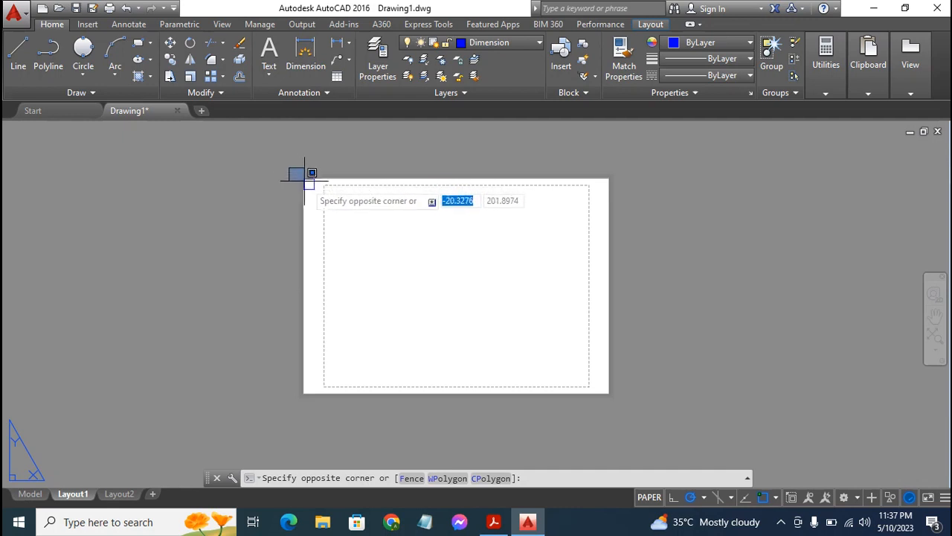
left_click(323, 201)
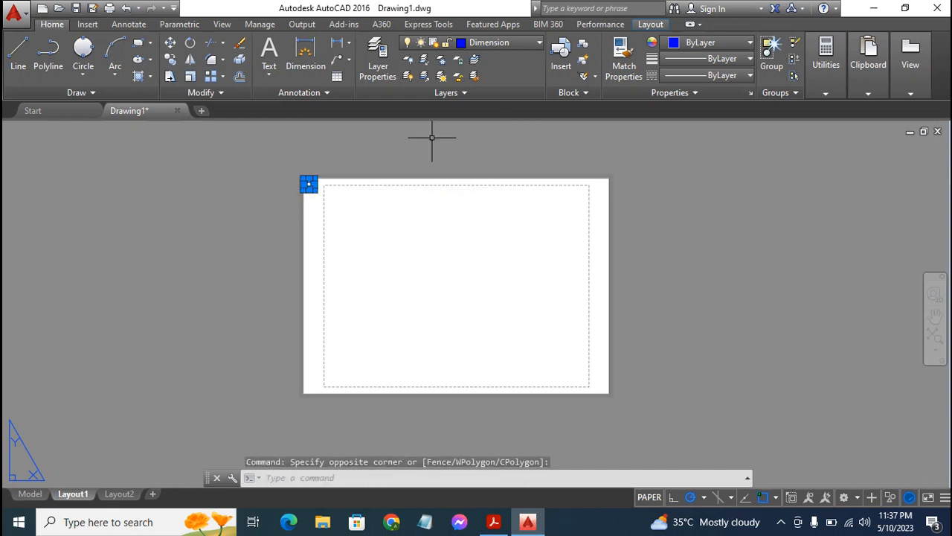
left_click(511, 44)
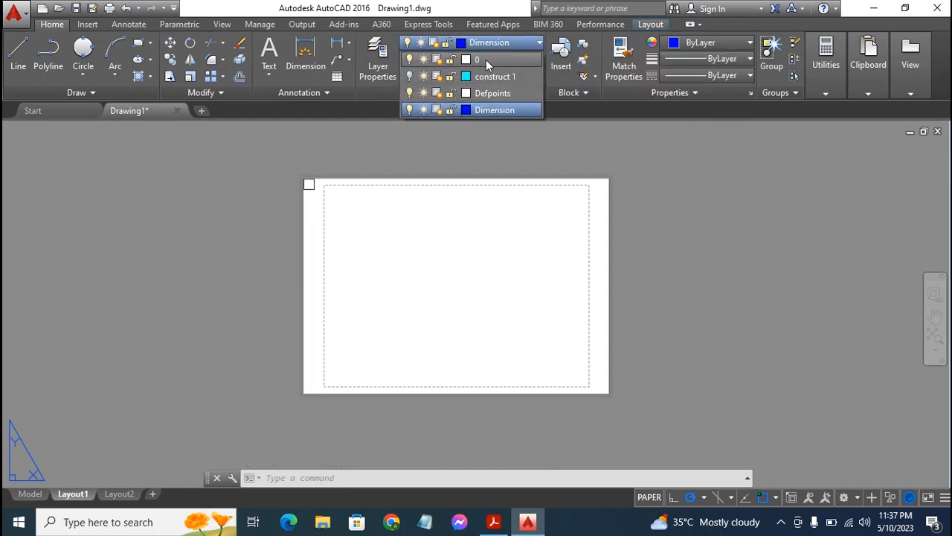
left_click(486, 60)
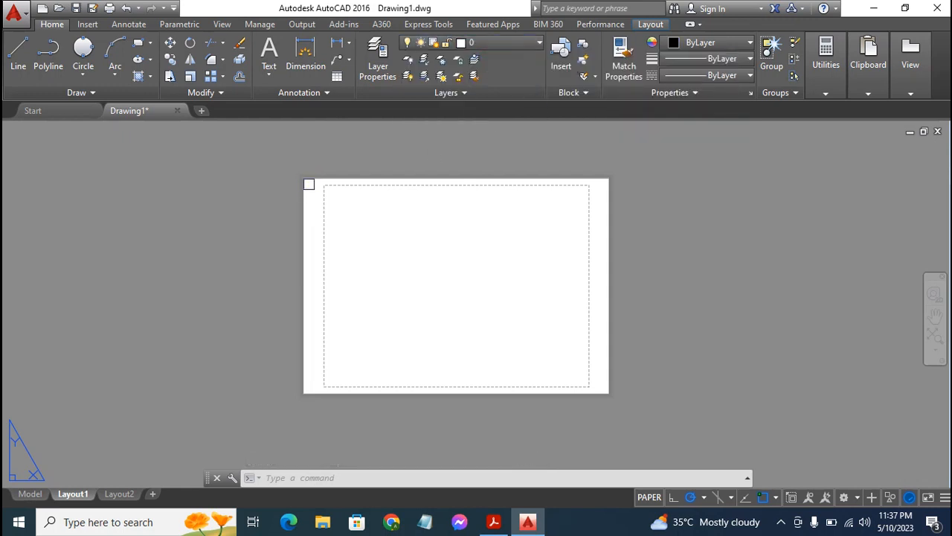
left_click(360, 162)
key("Escape")
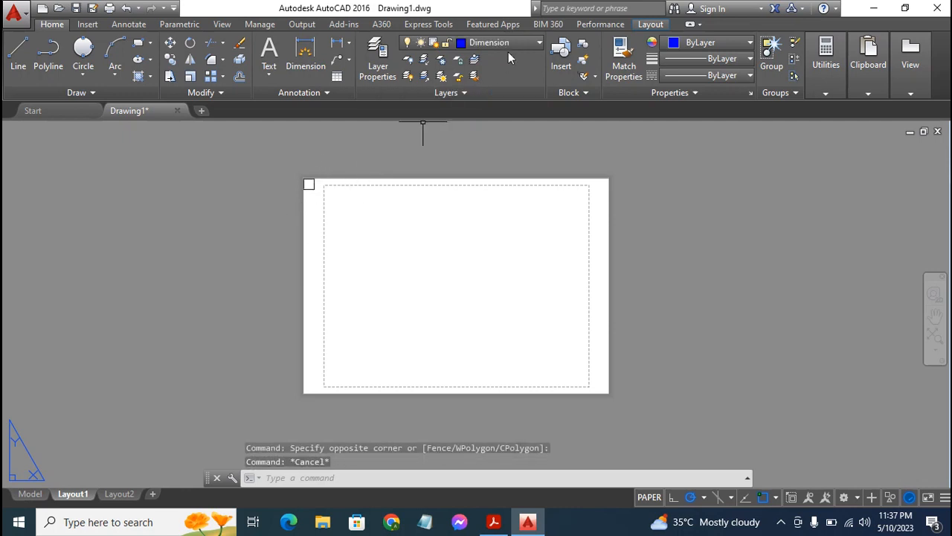
left_click(504, 43)
left_click(477, 60)
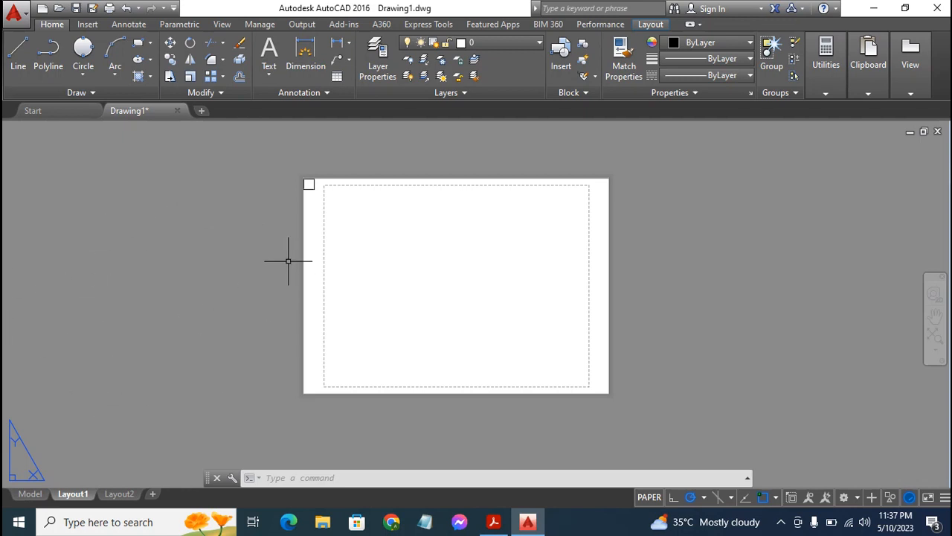
Copy the corner square from its lower-left corner point to the sheet's top-right, bottom-left and bottom-right corners.
left_click(169, 59)
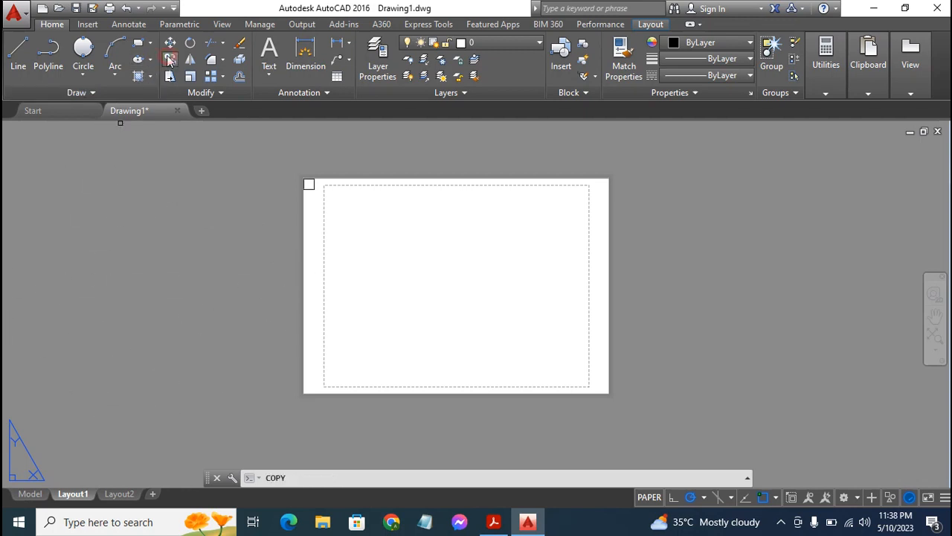
left_click(275, 160)
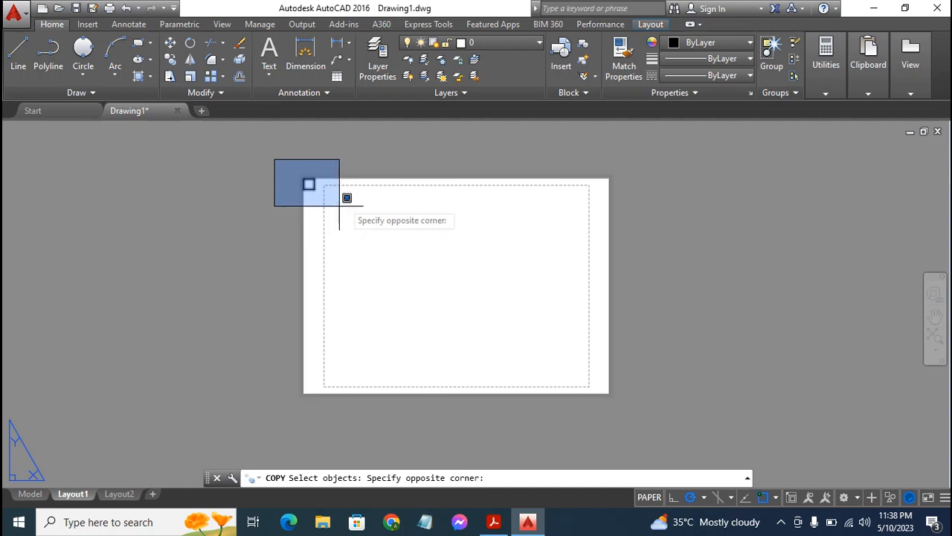
left_click(344, 205)
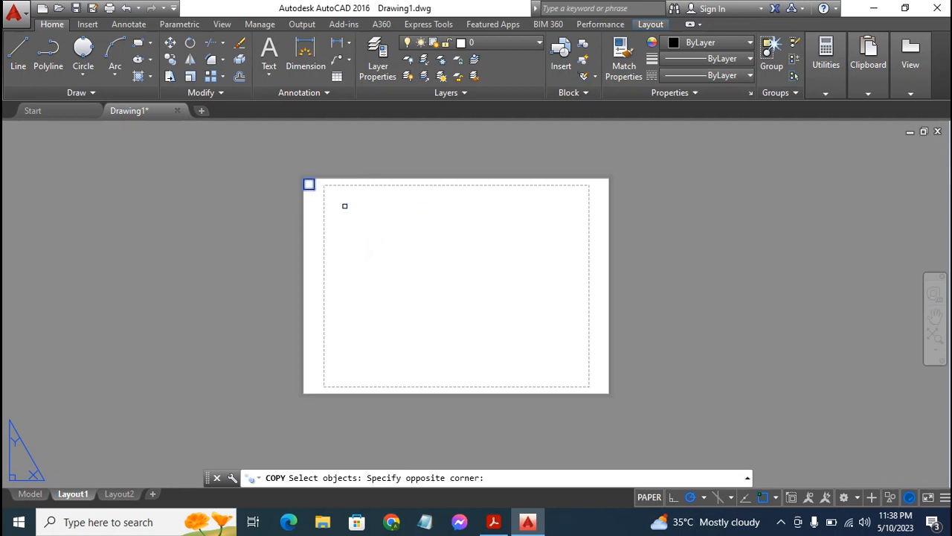
key("Return")
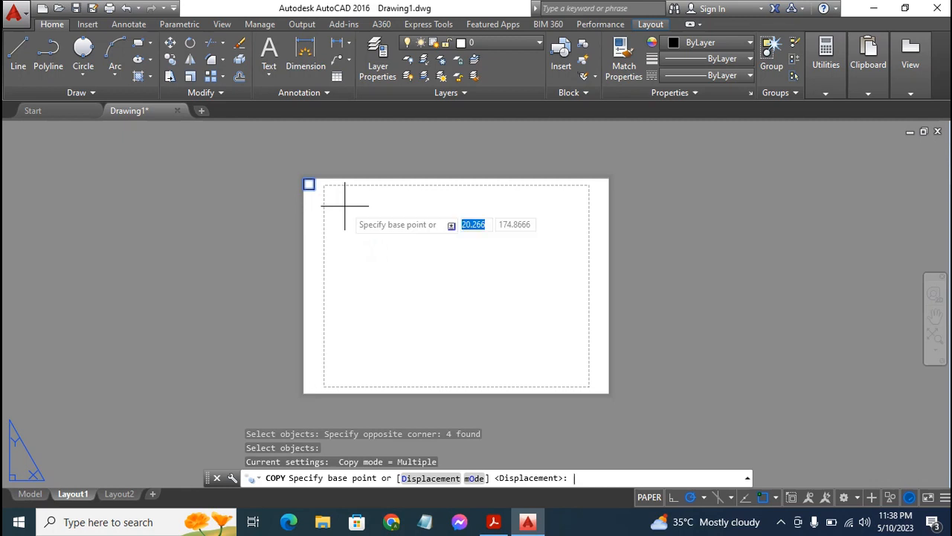
left_click(304, 188)
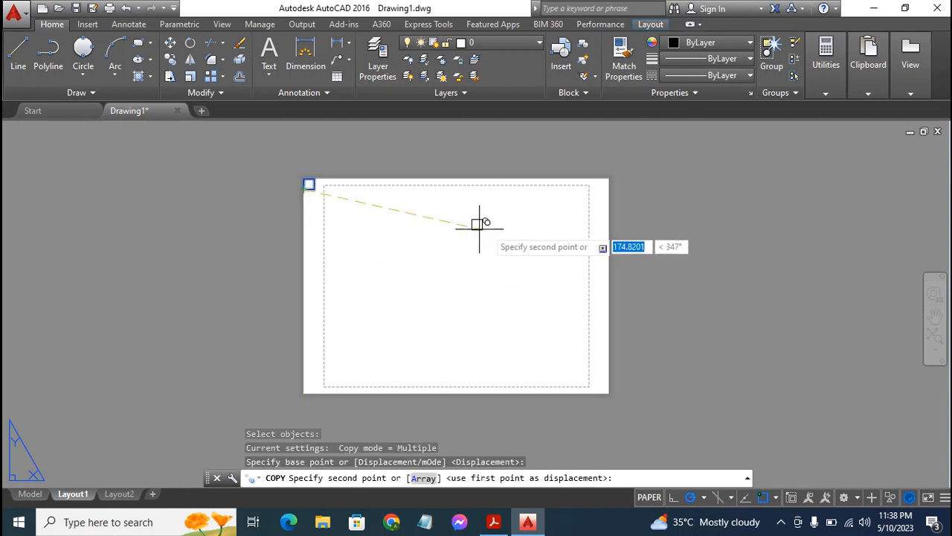
left_click(599, 187)
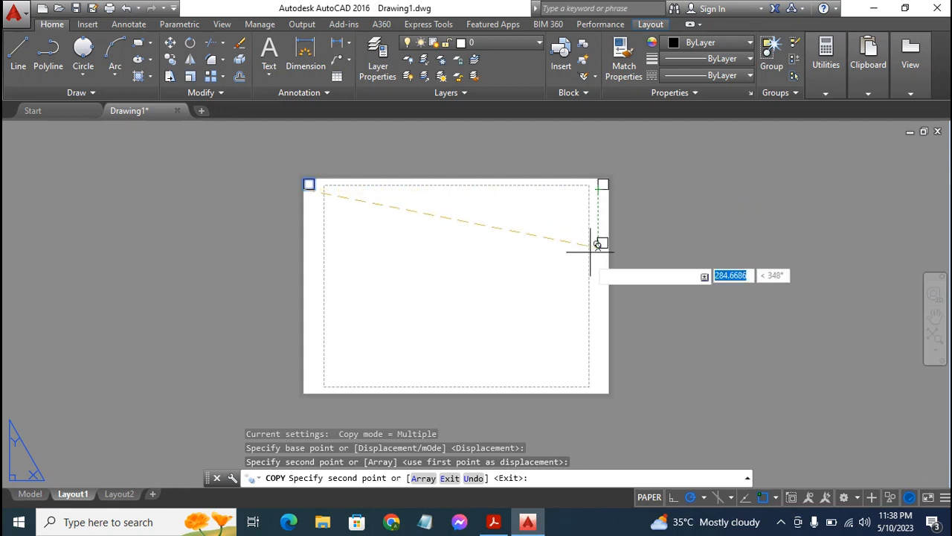
left_click(305, 392)
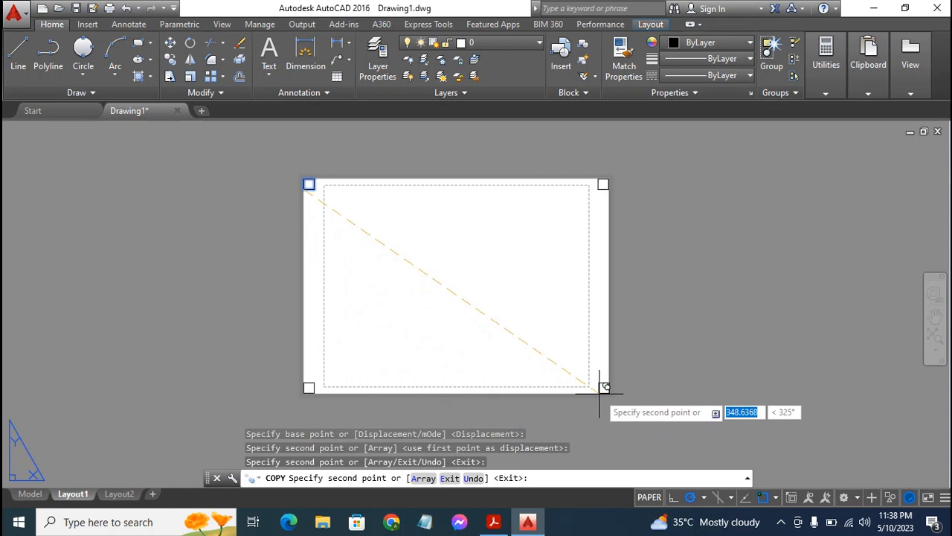
left_click(604, 387)
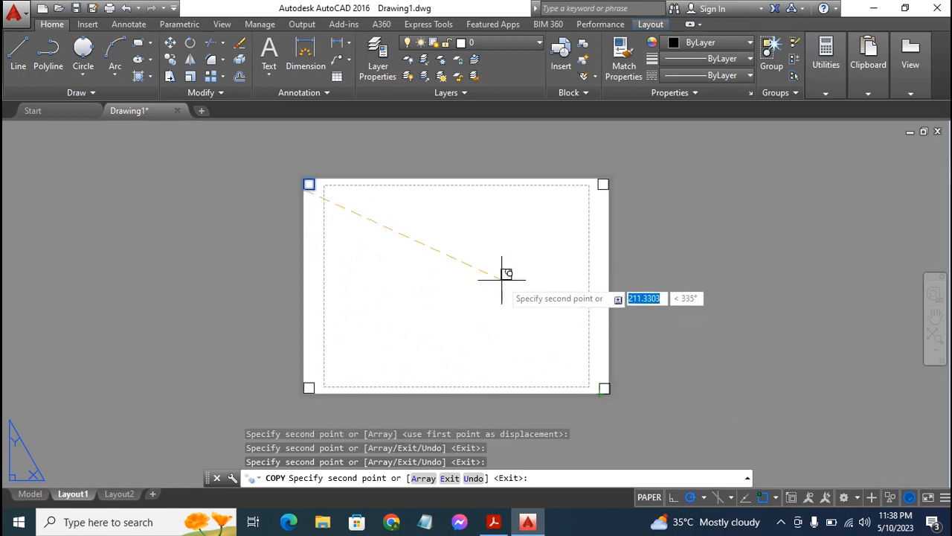
key("Escape")
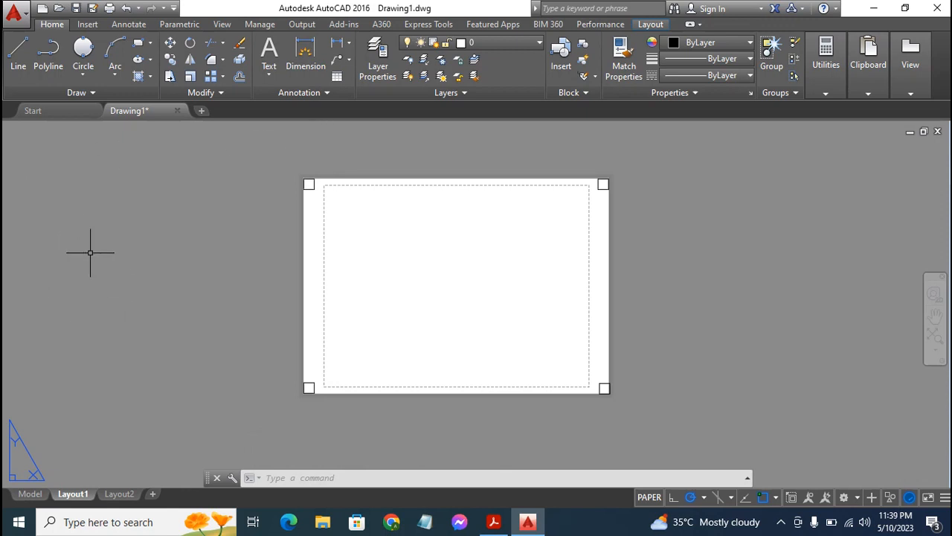
Draw a closed four-line border on the sheet by connecting the inner corners of the four corner squares.
left_click(18, 51)
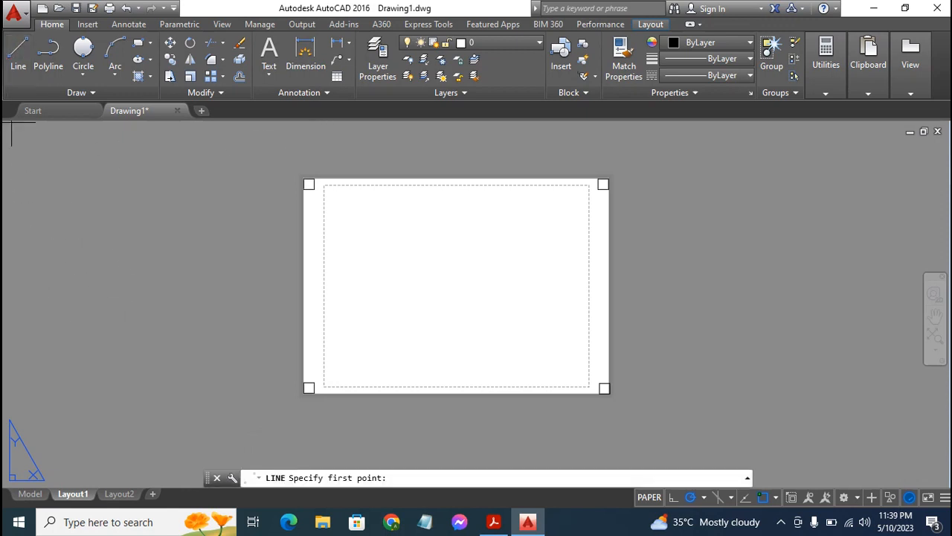
left_click(314, 189)
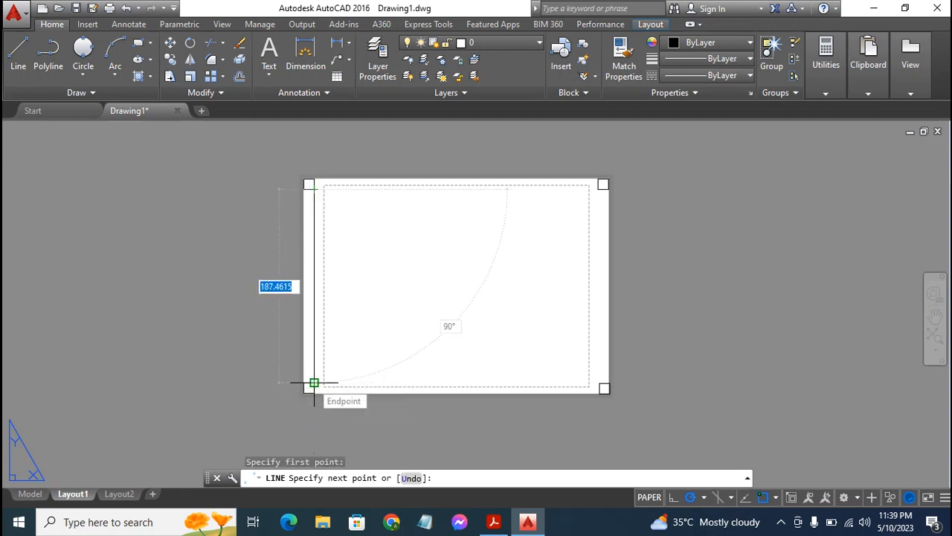
left_click(314, 385)
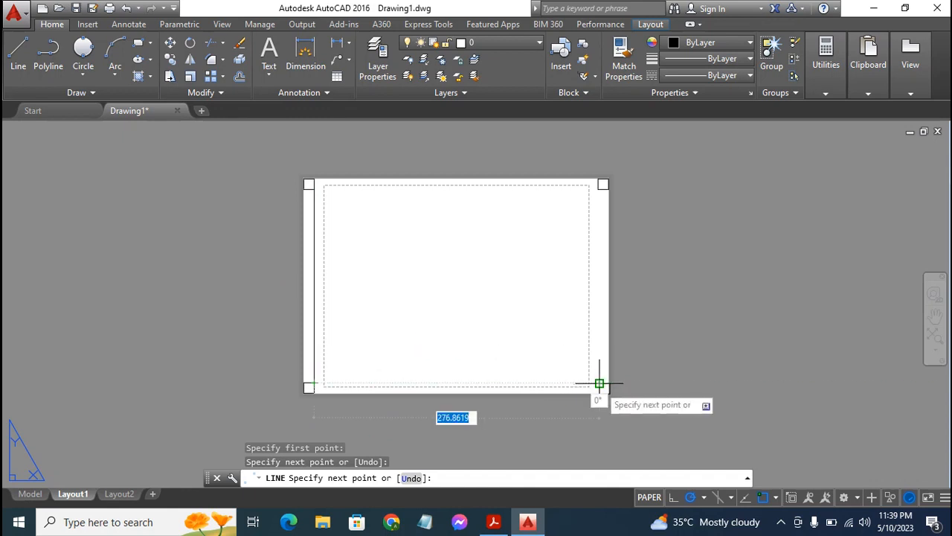
left_click(600, 383)
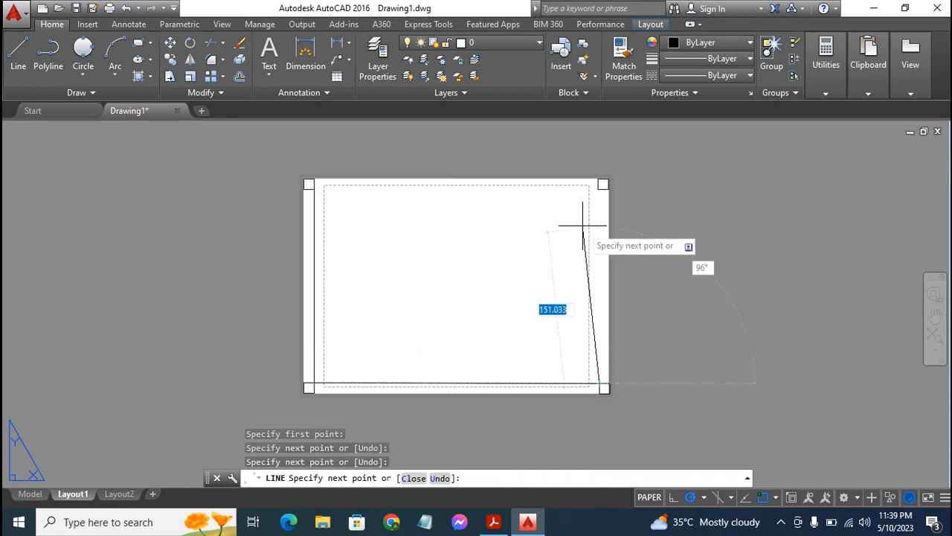
left_click(598, 189)
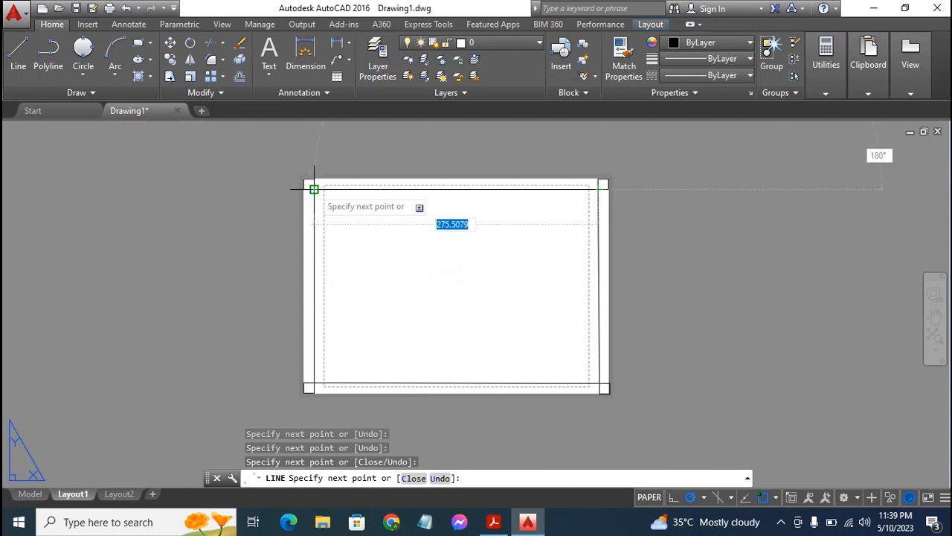
left_click(309, 188)
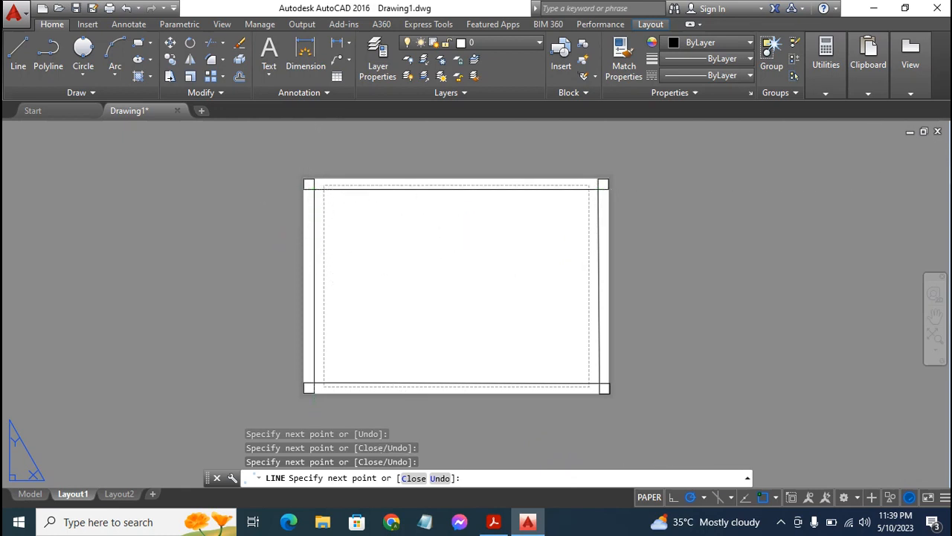
key("Escape")
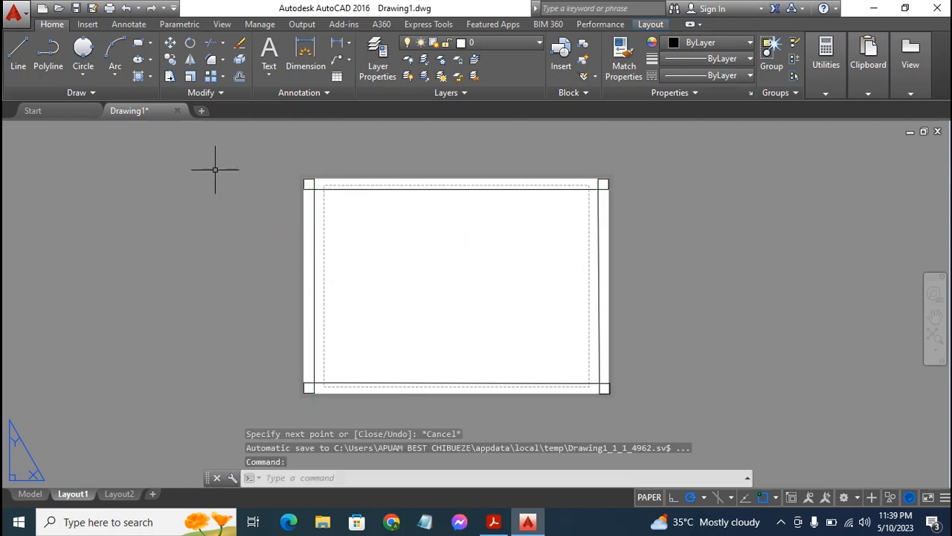
Delete the squares in the sheet's top-left and top-right corners, keeping the border lines.
left_click(288, 164)
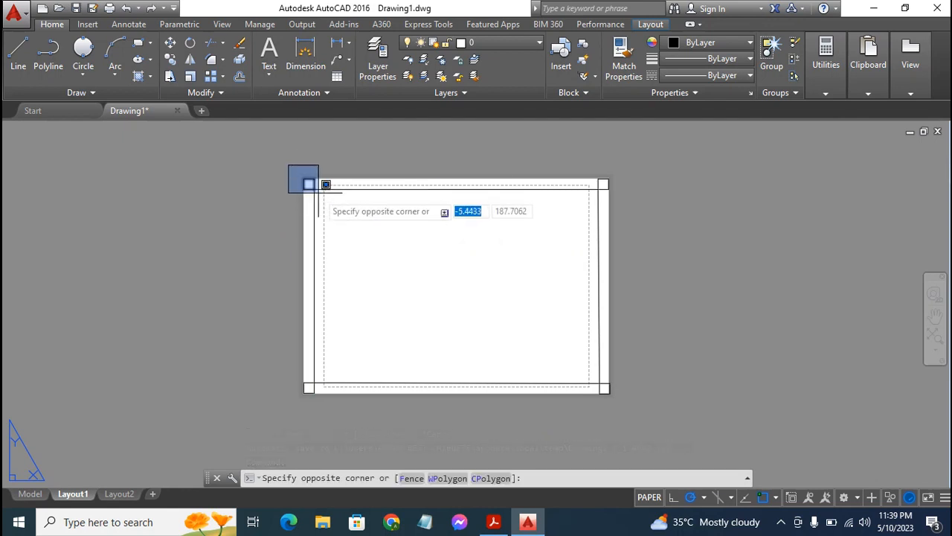
left_click(313, 191)
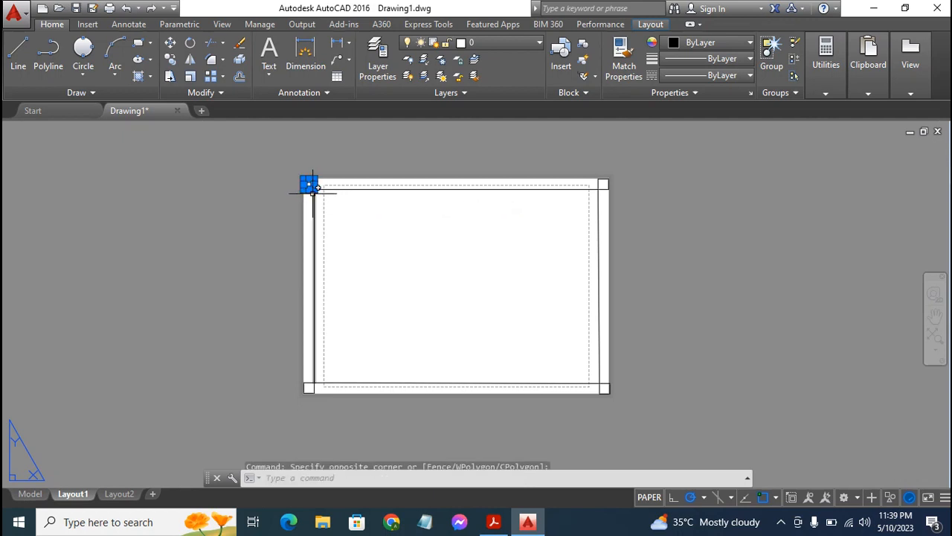
key("Delete")
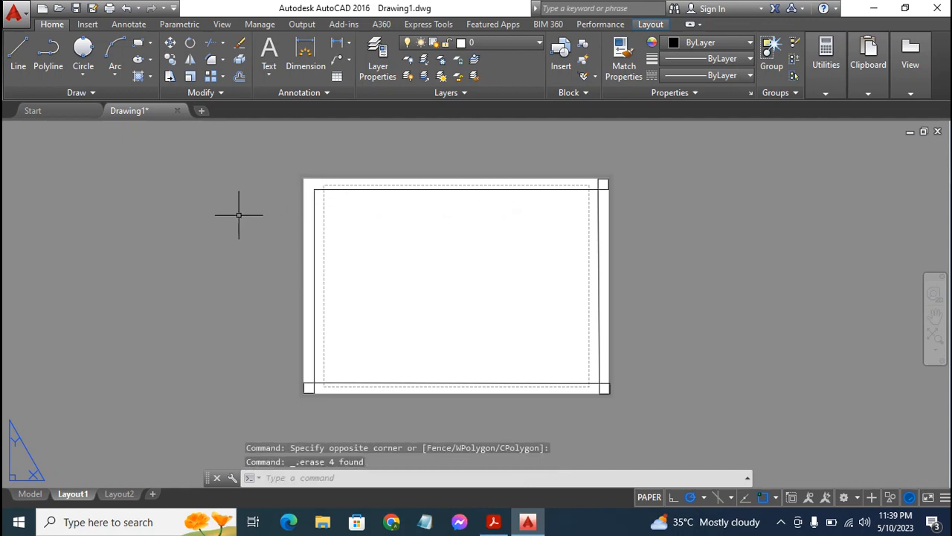
left_click(594, 147)
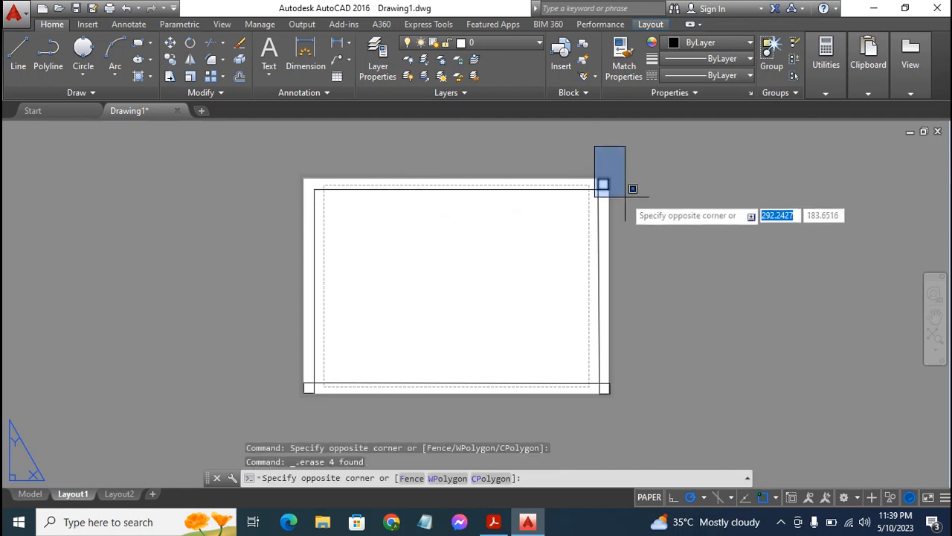
left_click(629, 214)
key("Escape")
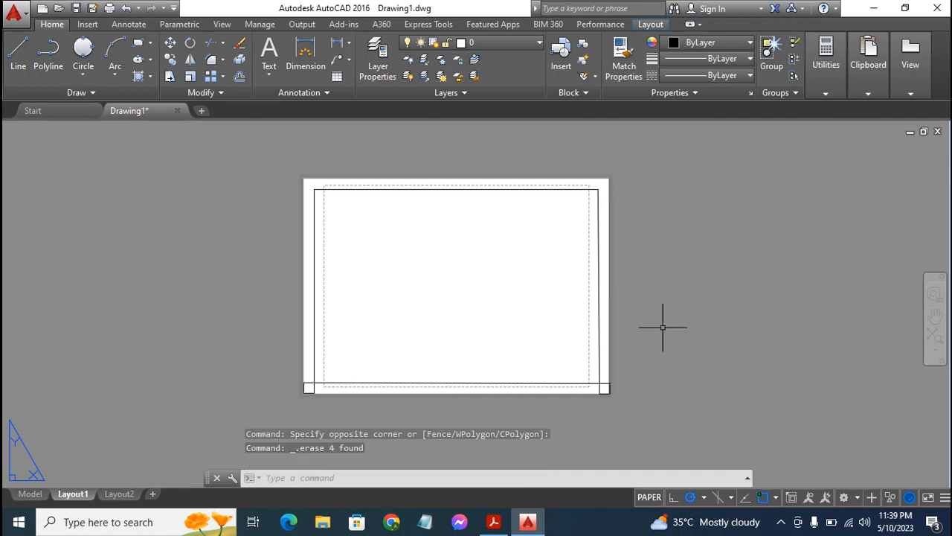
left_click(627, 378)
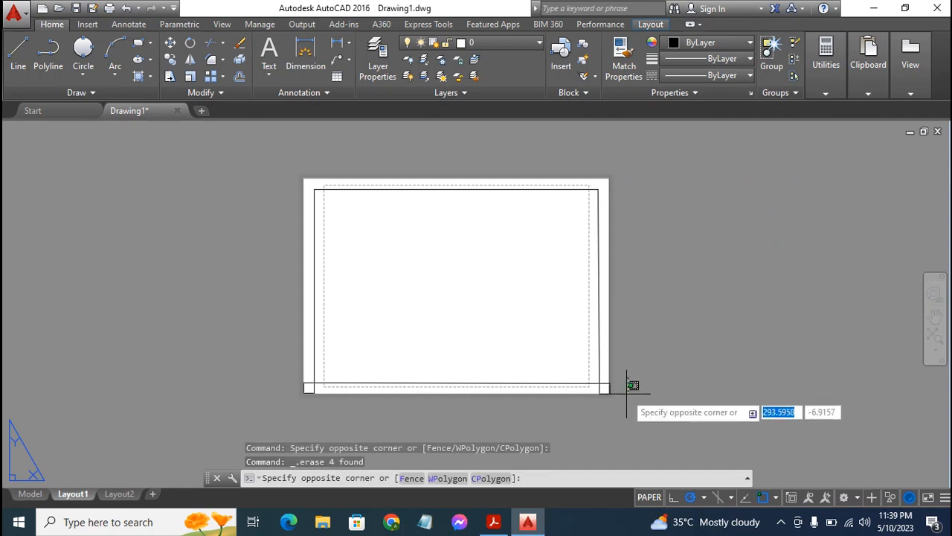
left_click(631, 388)
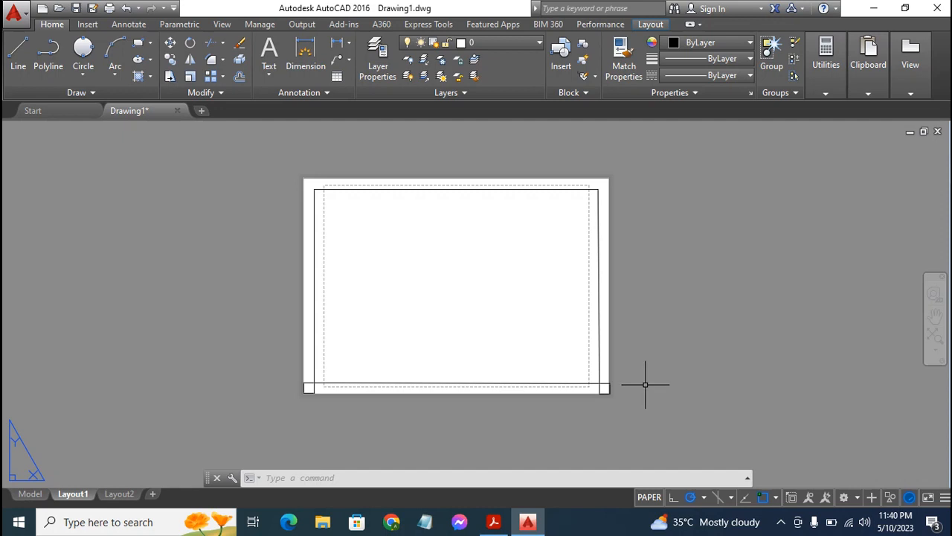
left_click(645, 384)
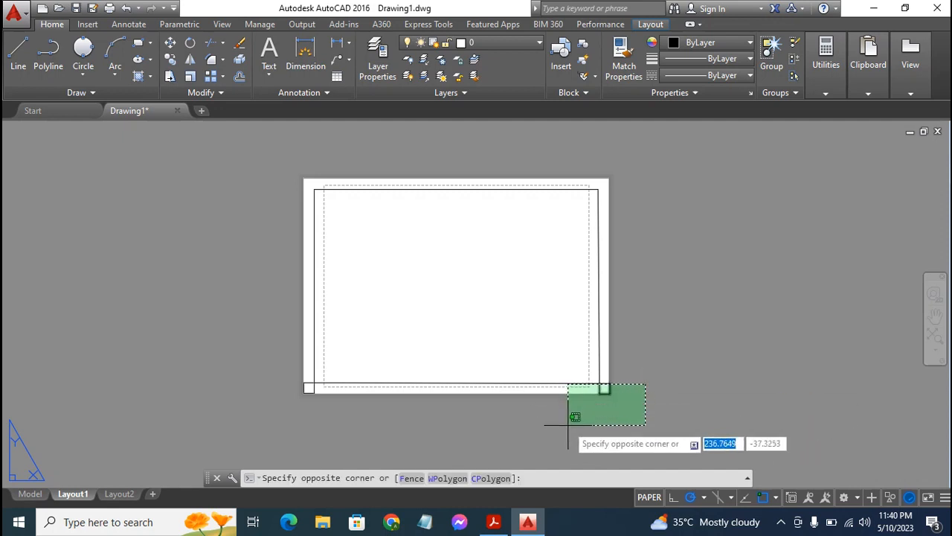
left_click(710, 402)
left_click(661, 374)
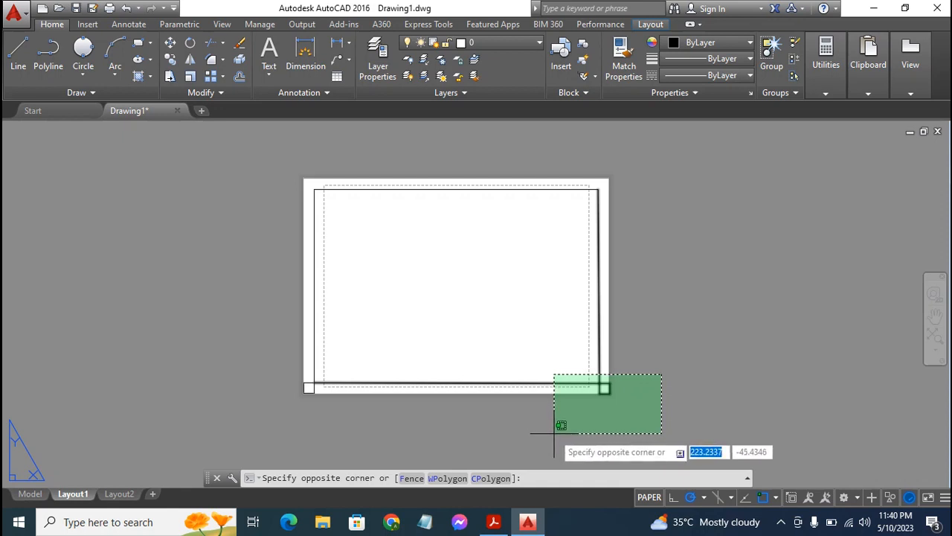
left_click(638, 417)
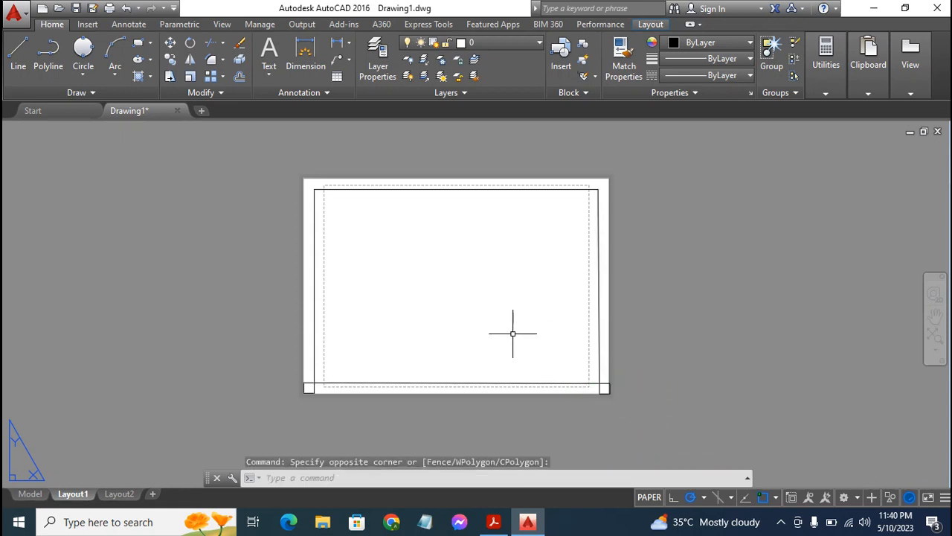
Delete the squares in the sheet's bottom-right and bottom-left corners, keeping the border lines.
left_click(561, 348)
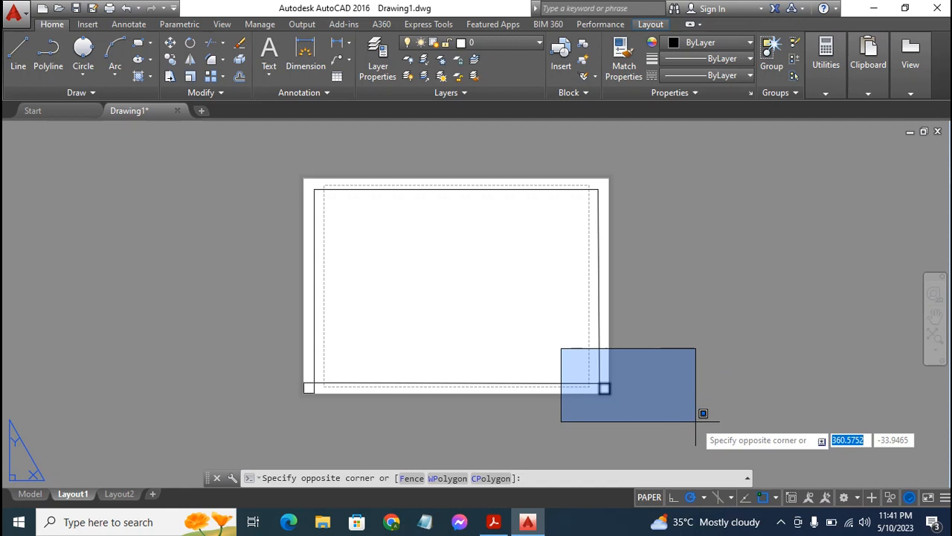
left_click(696, 422)
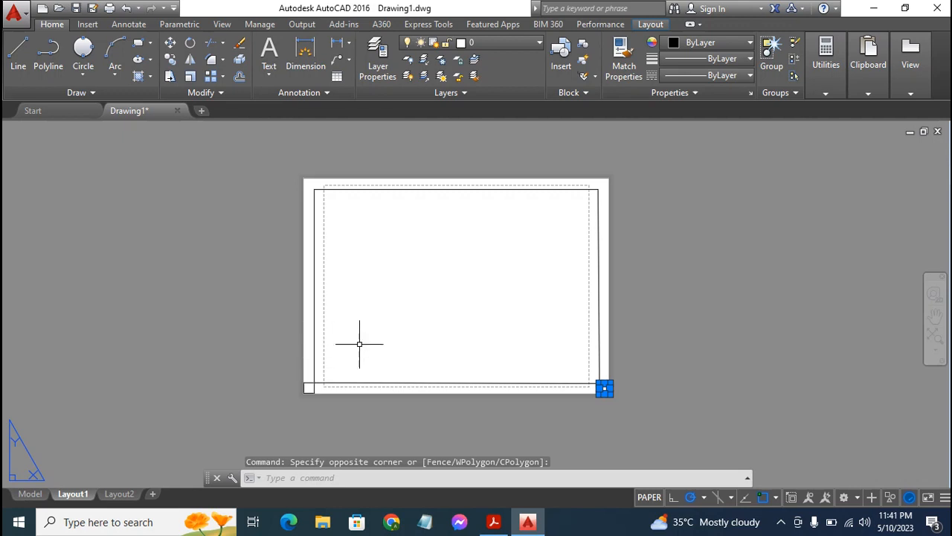
left_click(247, 325)
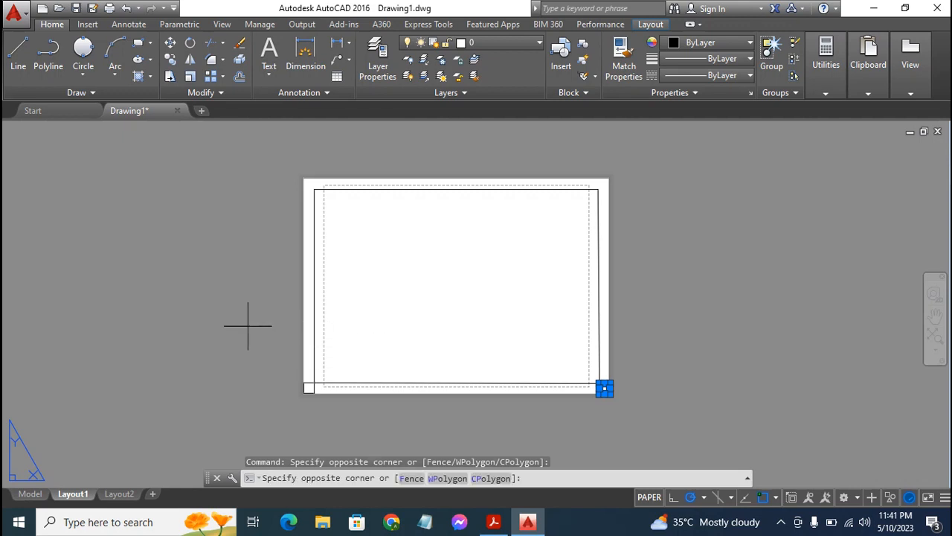
left_click(352, 398)
key("Delete")
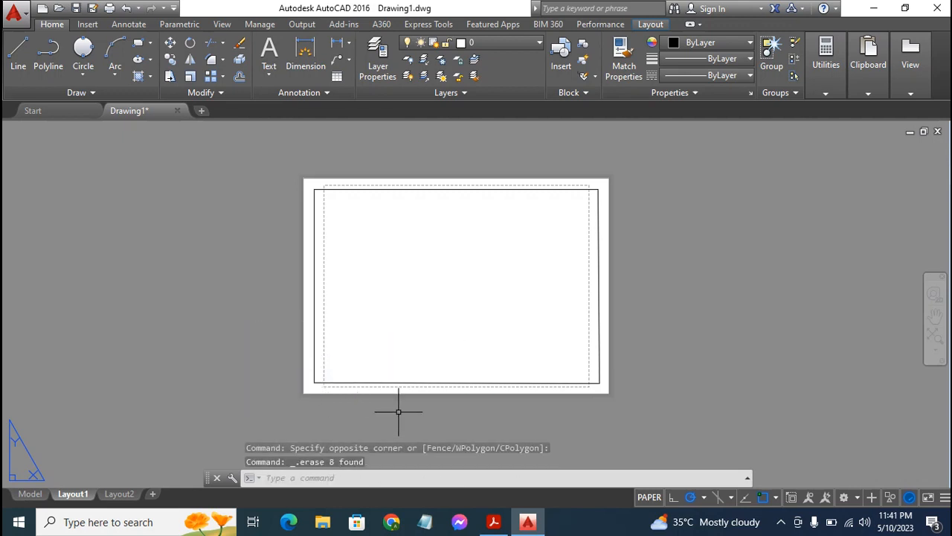
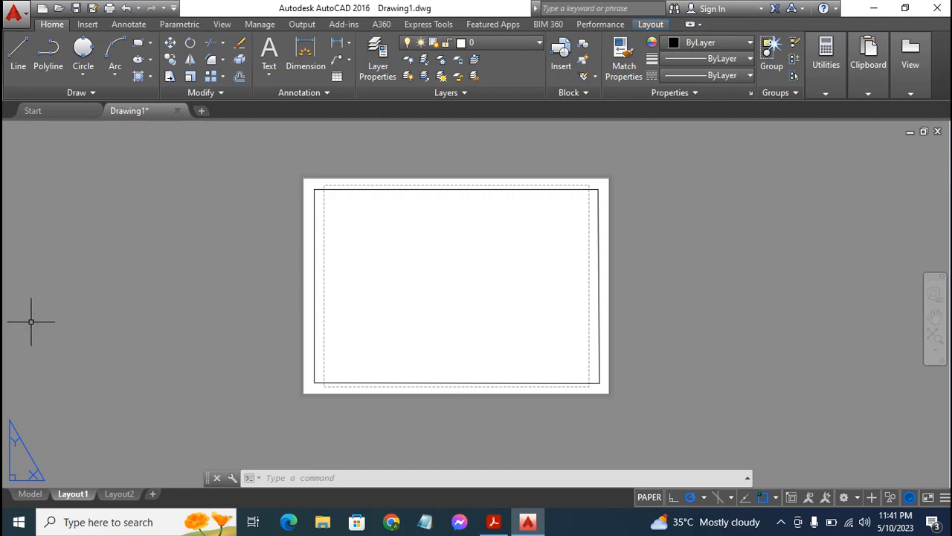
Set the Rectangle dimensions to length 150 and width 50 from the border's lower-right corner, cancelling before placement.
left_click(138, 42)
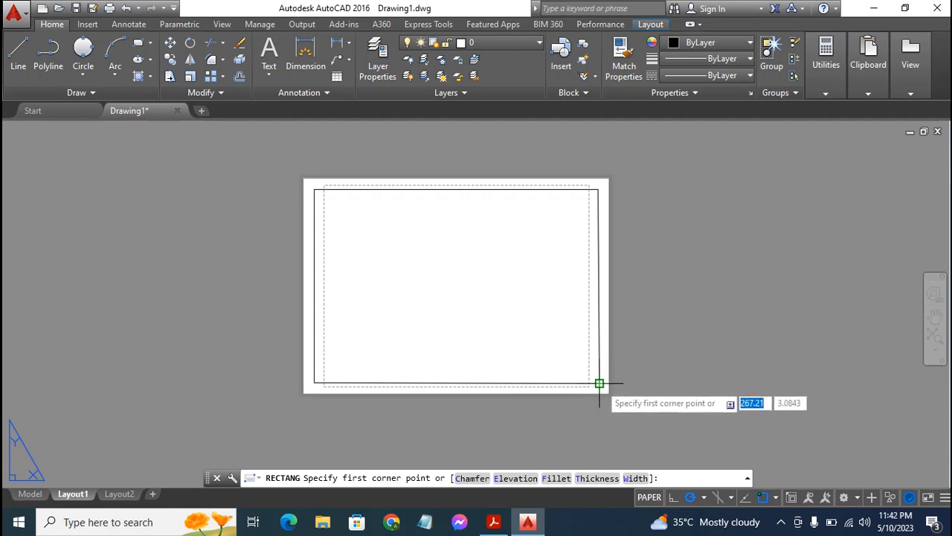
left_click(600, 383)
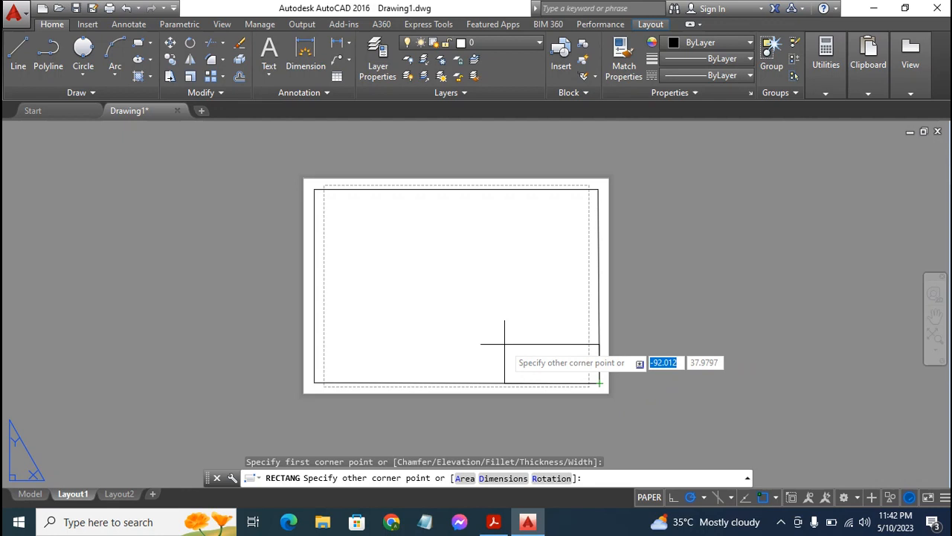
type("d")
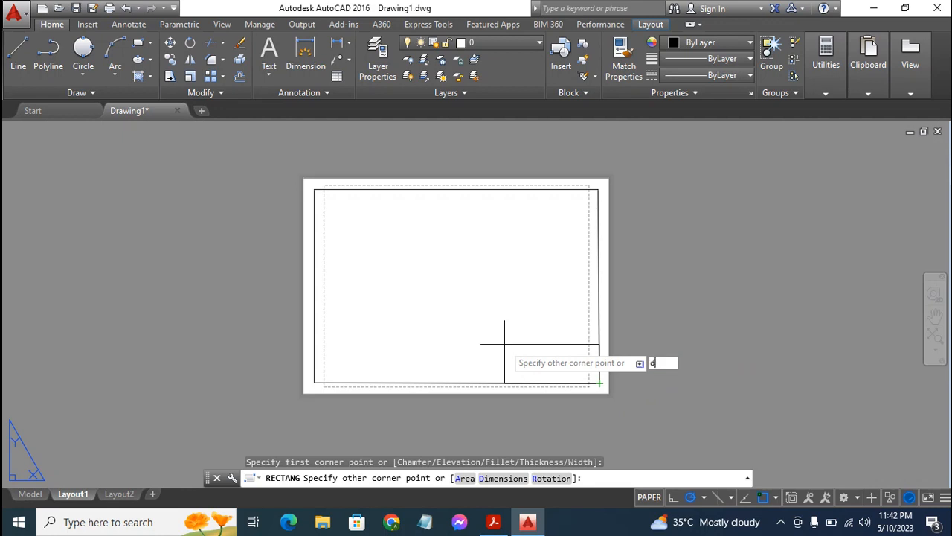
key("Return")
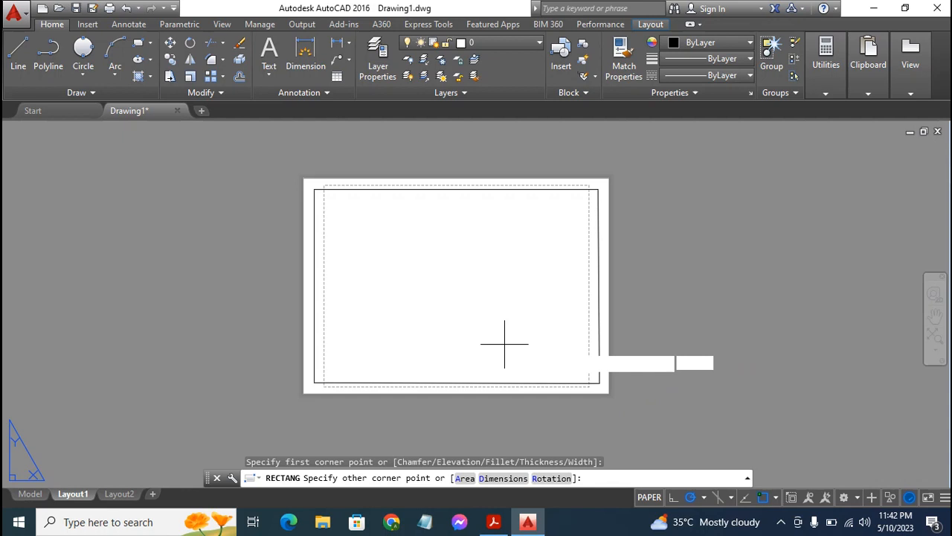
key("Return")
type("150")
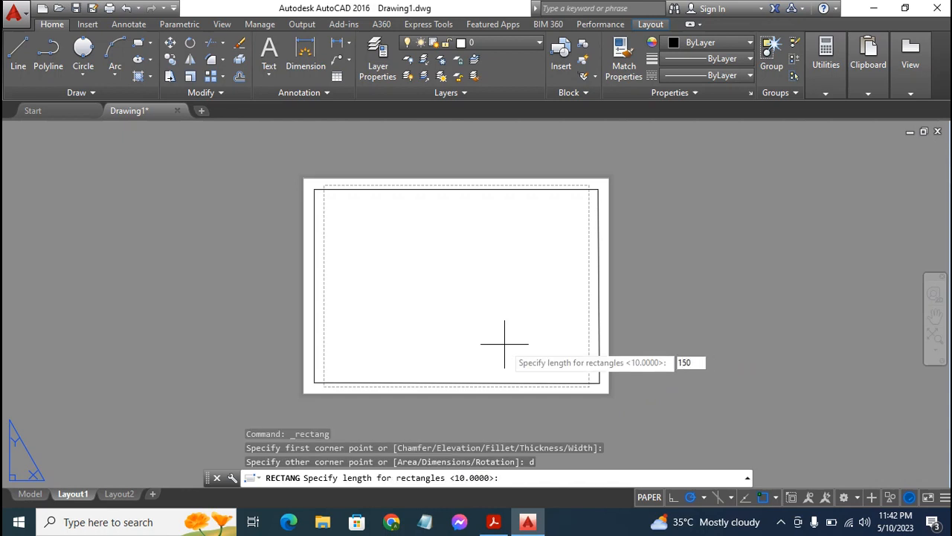
key("Return")
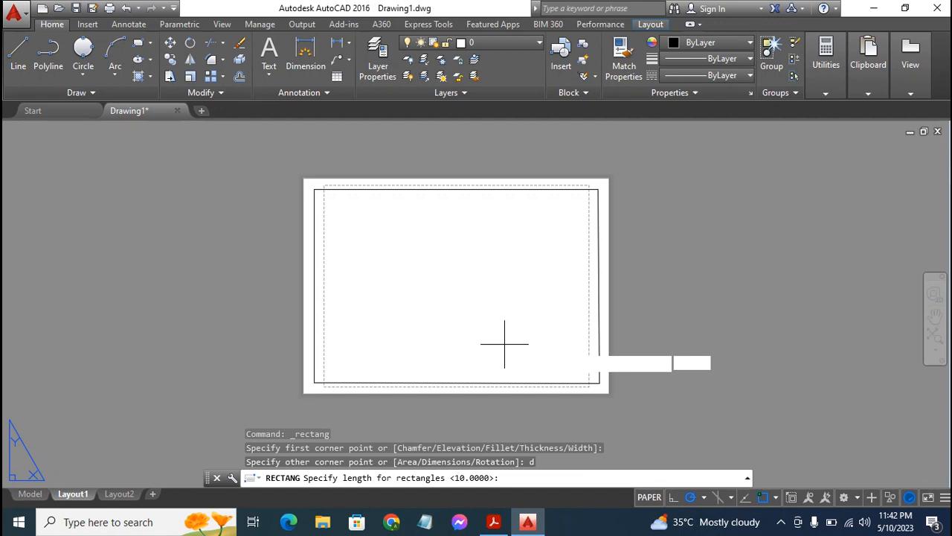
type("5")
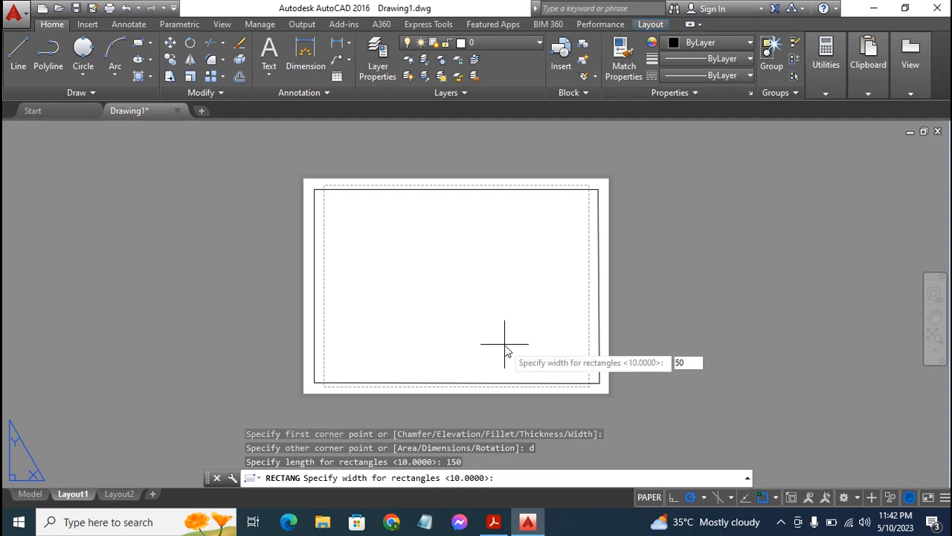
type("0")
key("Return")
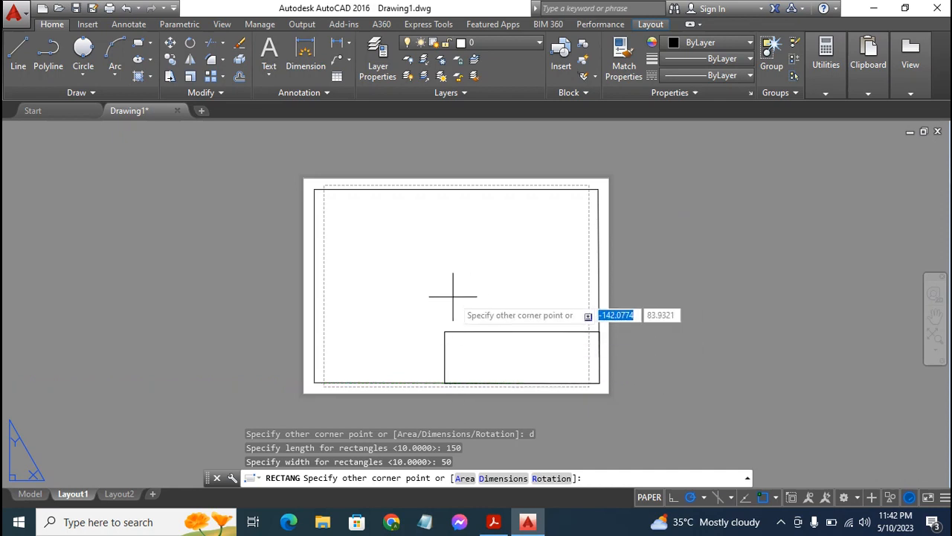
key("Escape")
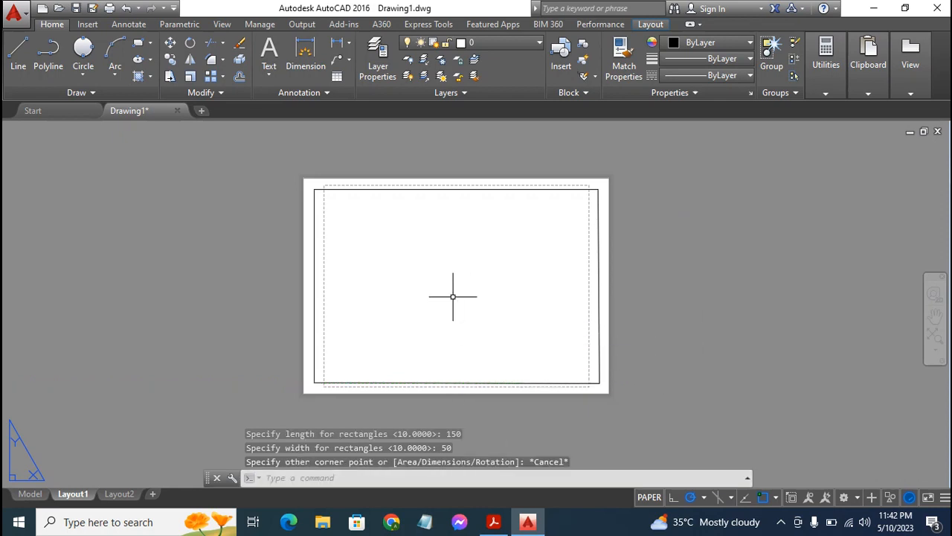
Draw a 150 by 50 title block rectangle from the border's lower-right corner, extending up and to the left inside the border.
left_click(140, 47)
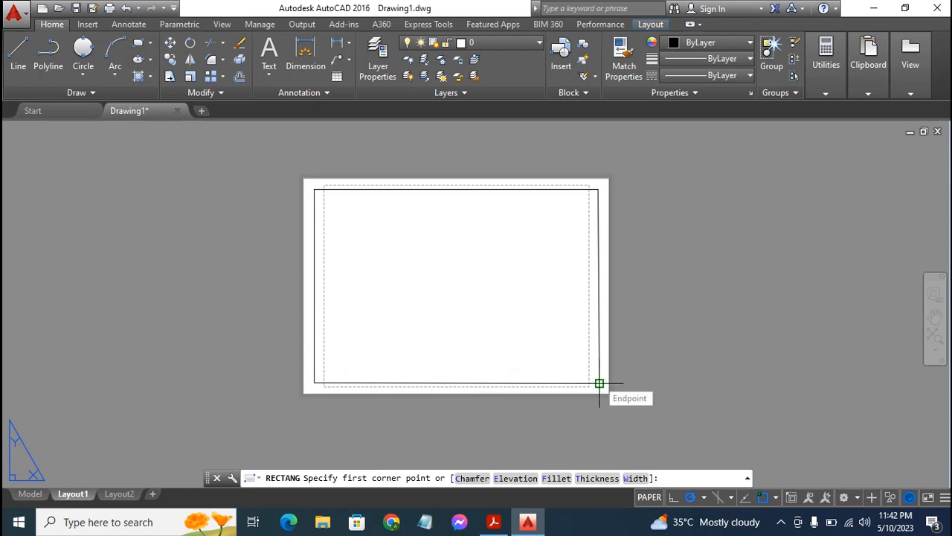
left_click(600, 383)
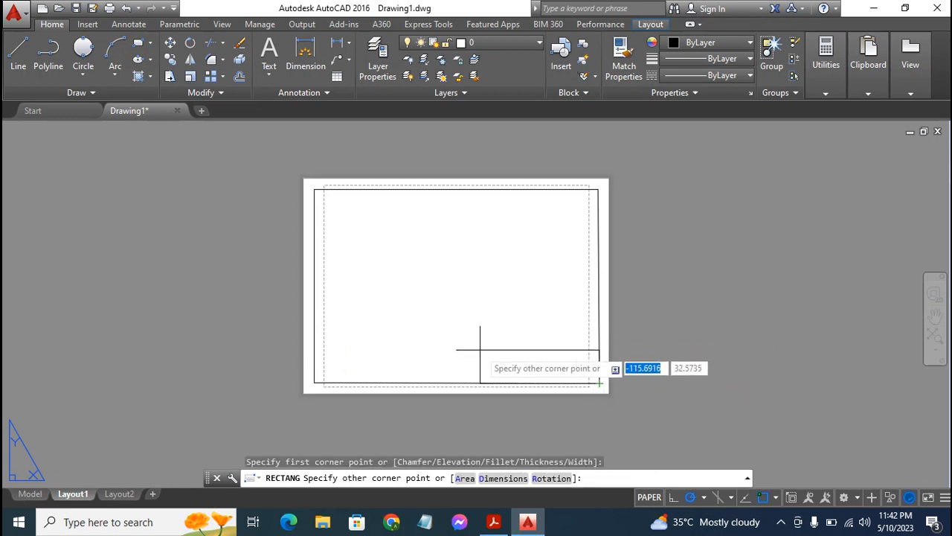
type("d")
key("Return")
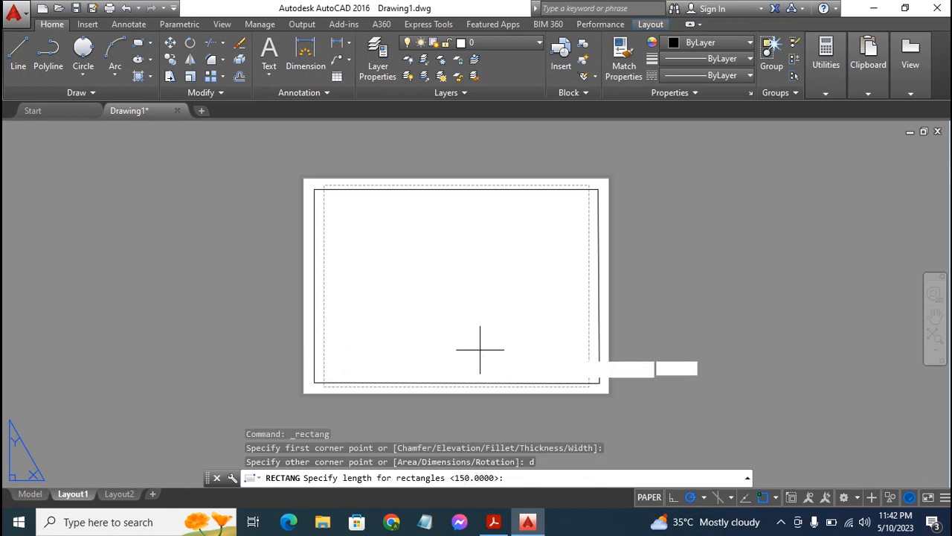
key("Return")
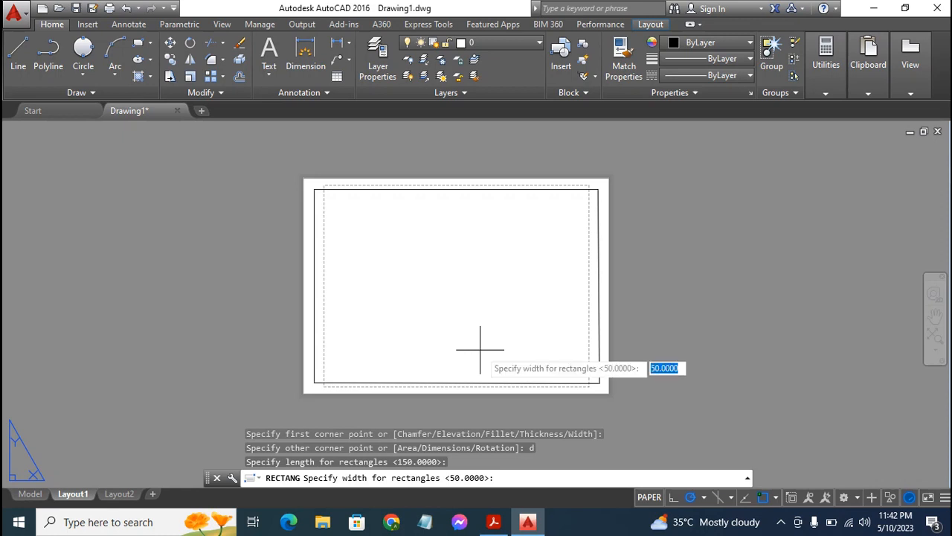
key("Return")
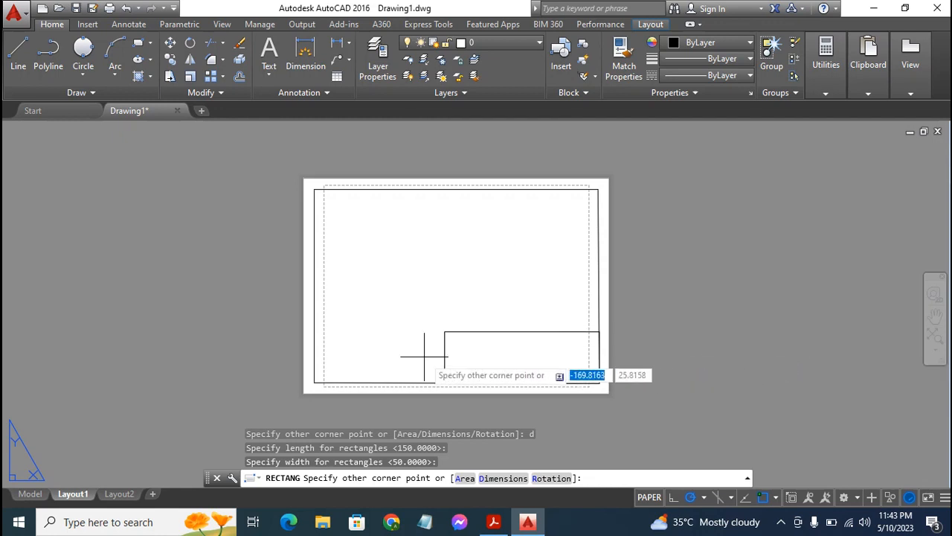
left_click(345, 337)
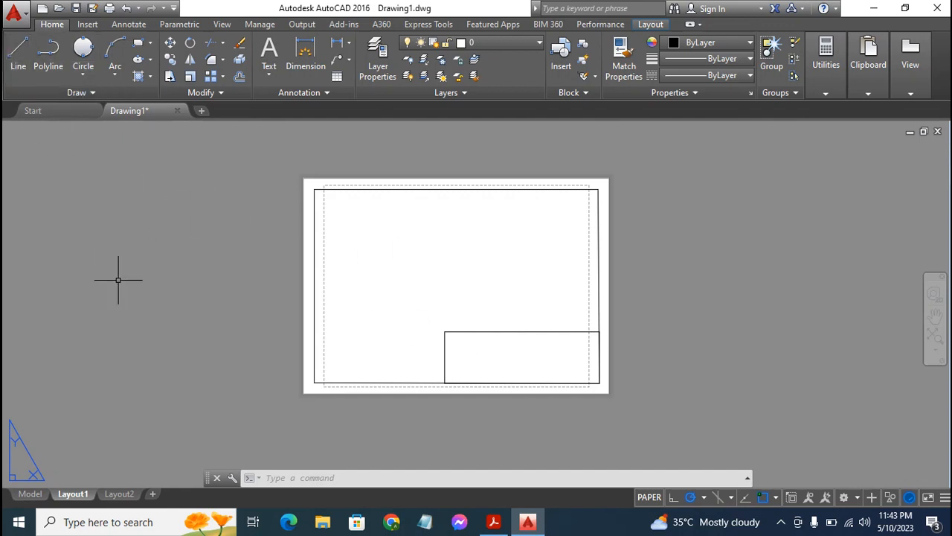
Draw a line over the title block rectangle's top edge, from its upper-left corner to its upper-right corner.
left_click(11, 46)
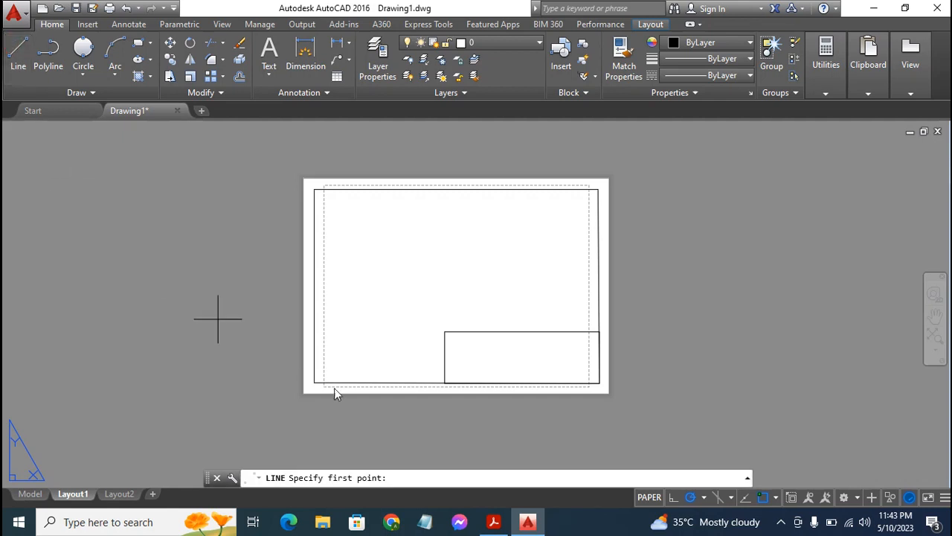
left_click(444, 331)
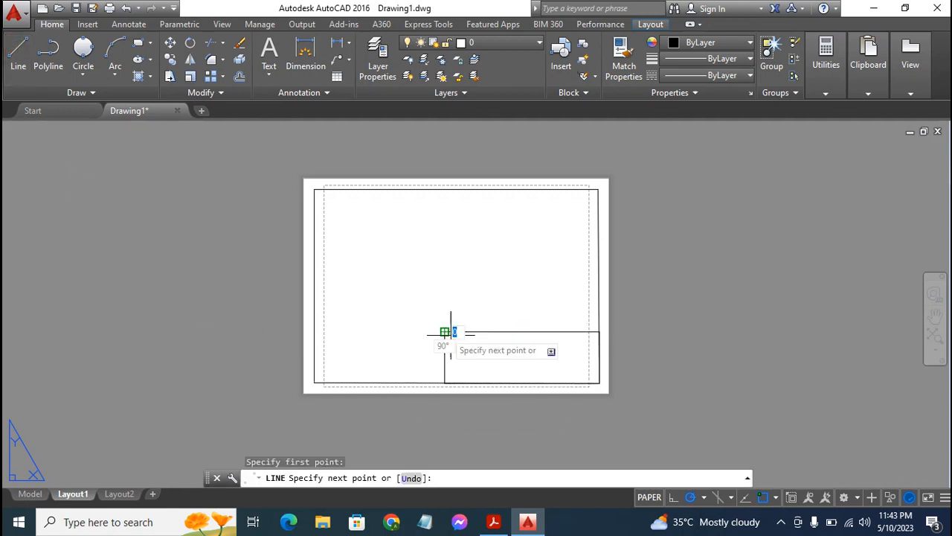
left_click(598, 331)
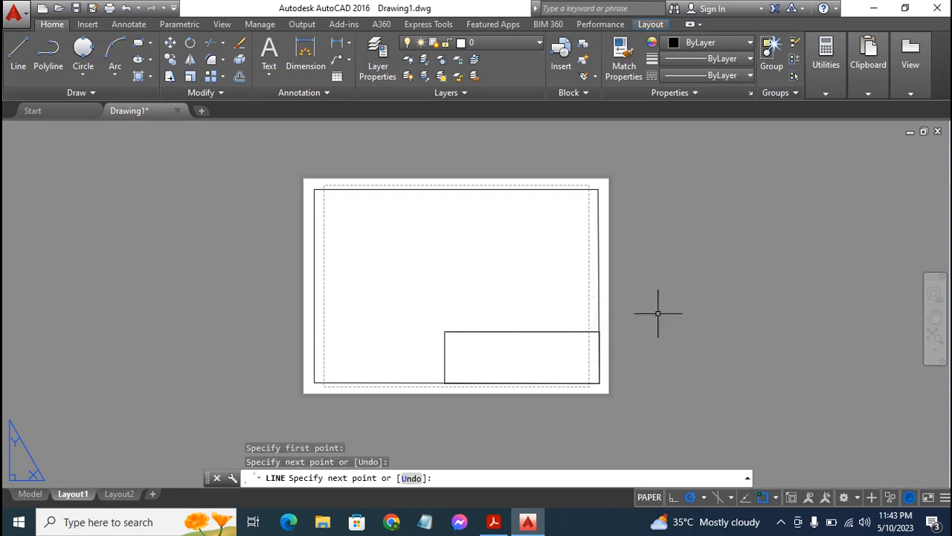
key("Escape")
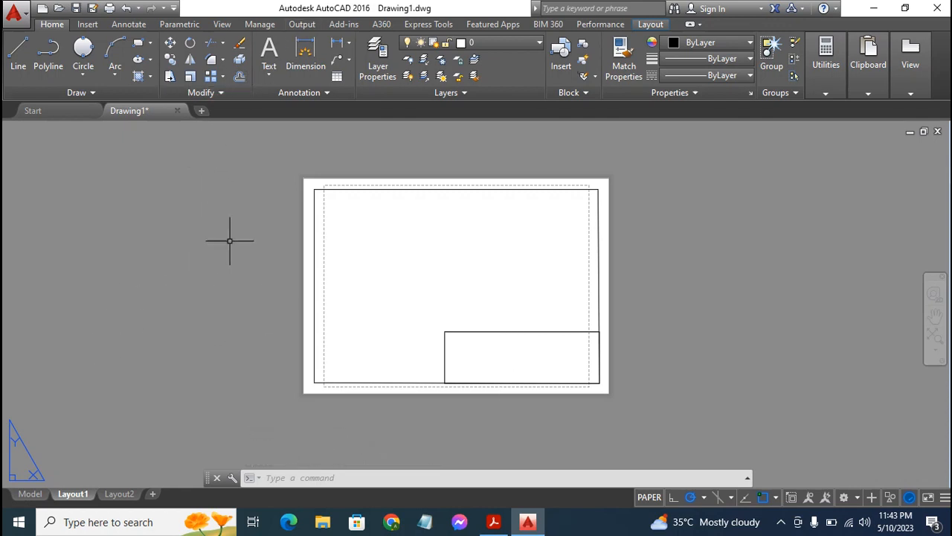
Offset the title block's top line downward four times in succession at 10-unit spacing to divide the block into five rows.
left_click(239, 78)
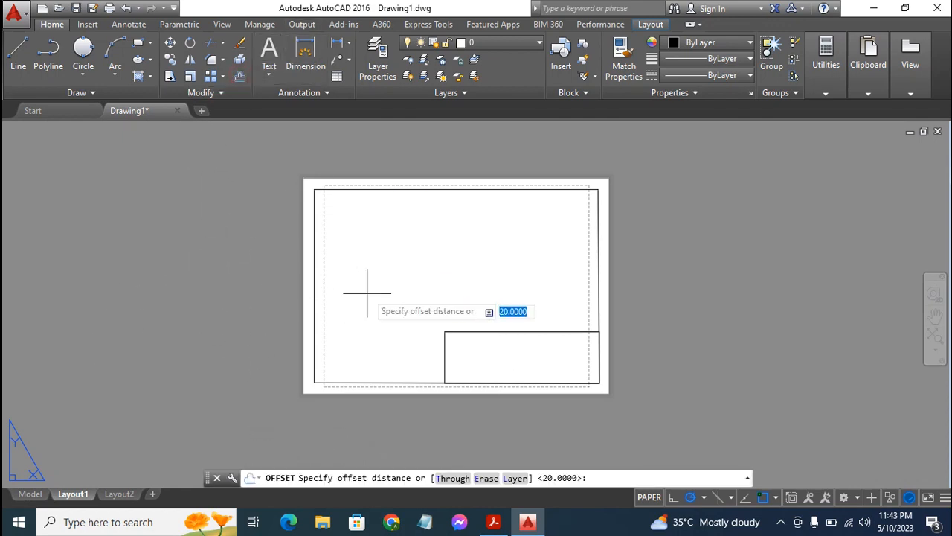
type("10")
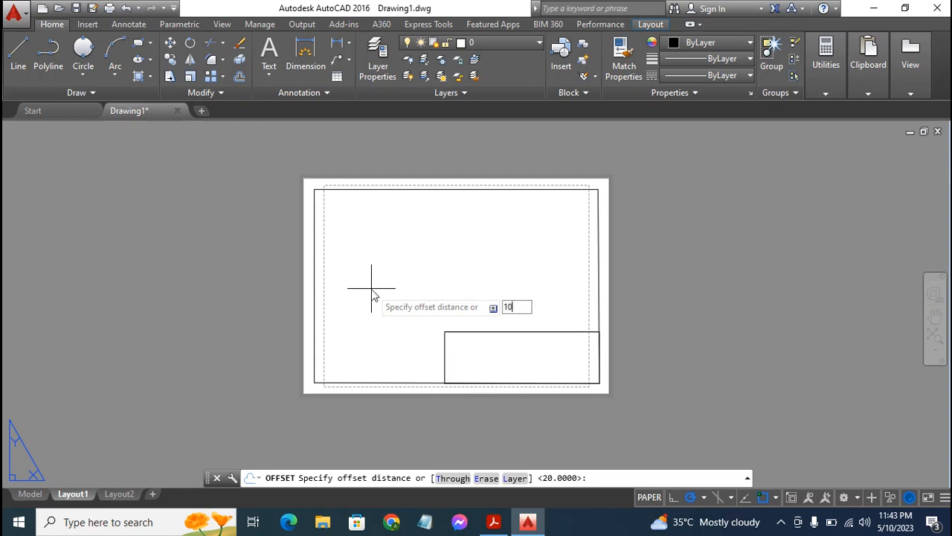
key("Return")
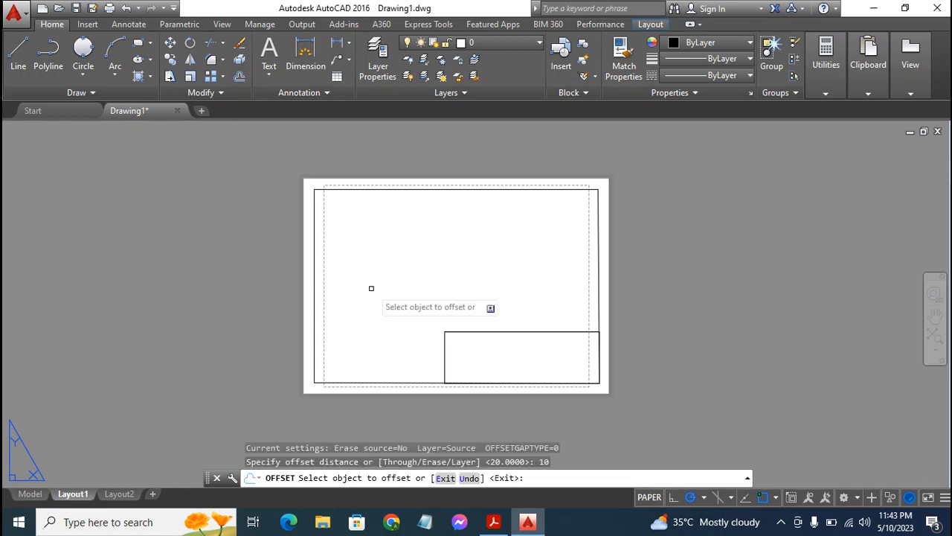
left_click(495, 331)
left_click(498, 358)
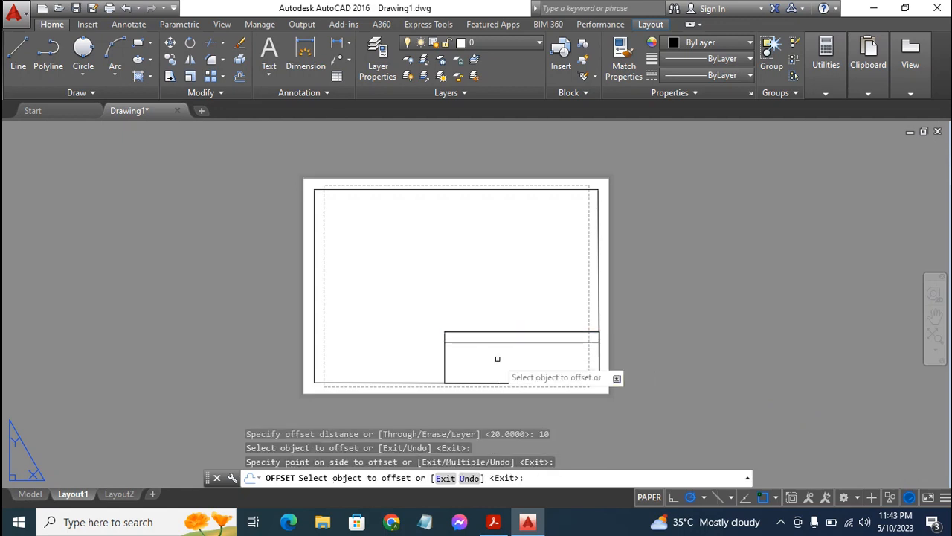
left_click(504, 342)
left_click(503, 360)
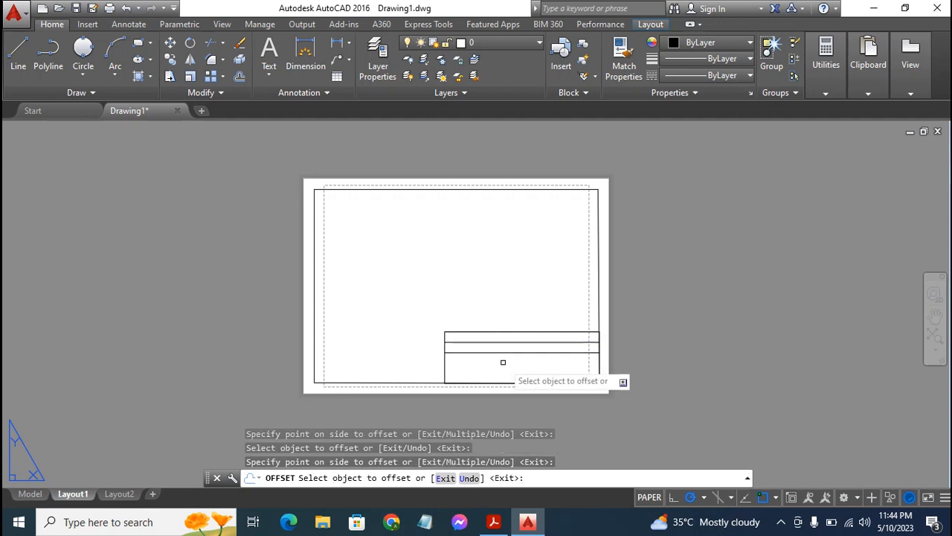
left_click(506, 347)
left_click(504, 366)
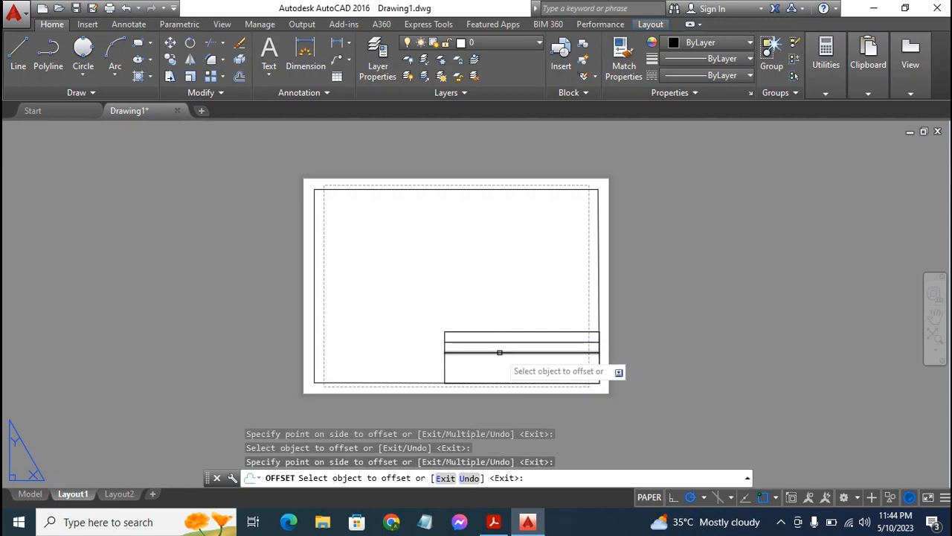
left_click(498, 351)
left_click(499, 366)
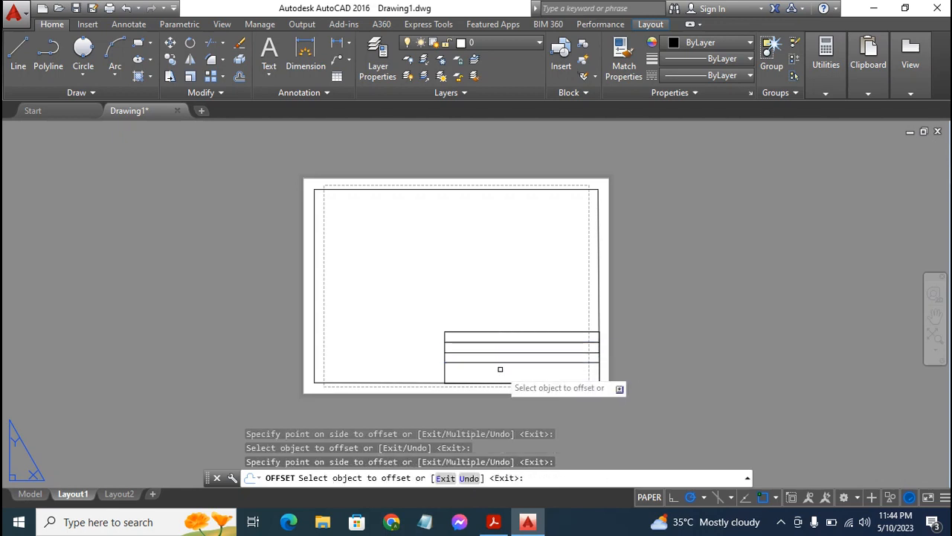
left_click(500, 354)
left_click(499, 377)
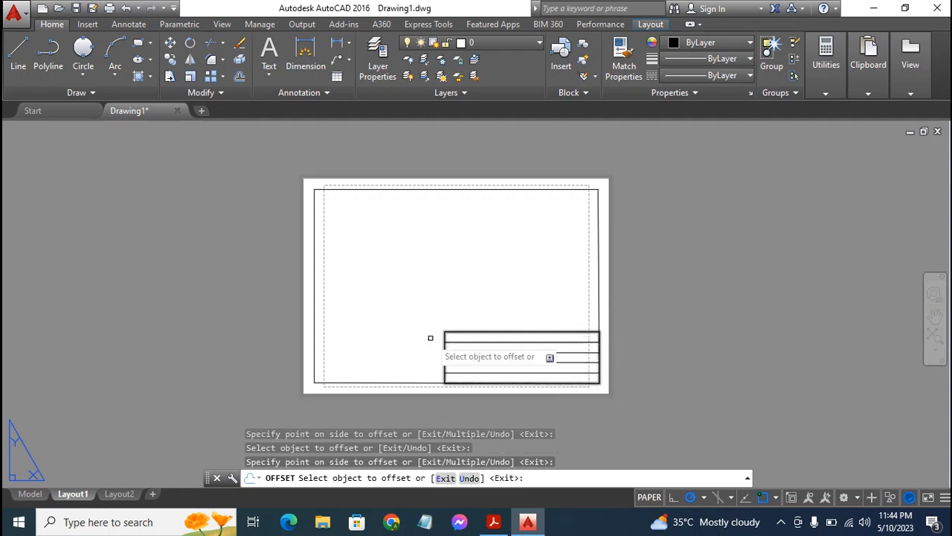
key("Escape")
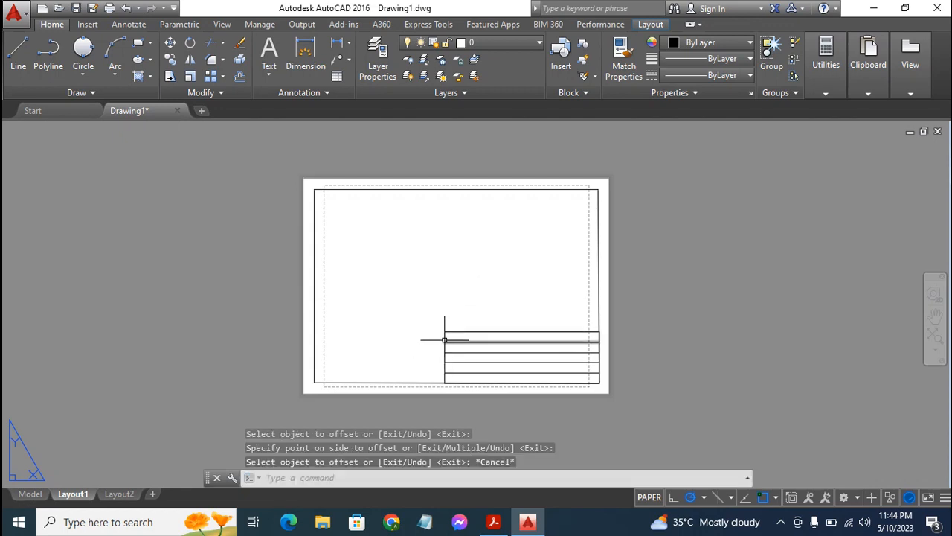
Delete the helper line lying over the title block rectangle's top edge.
left_click(481, 331)
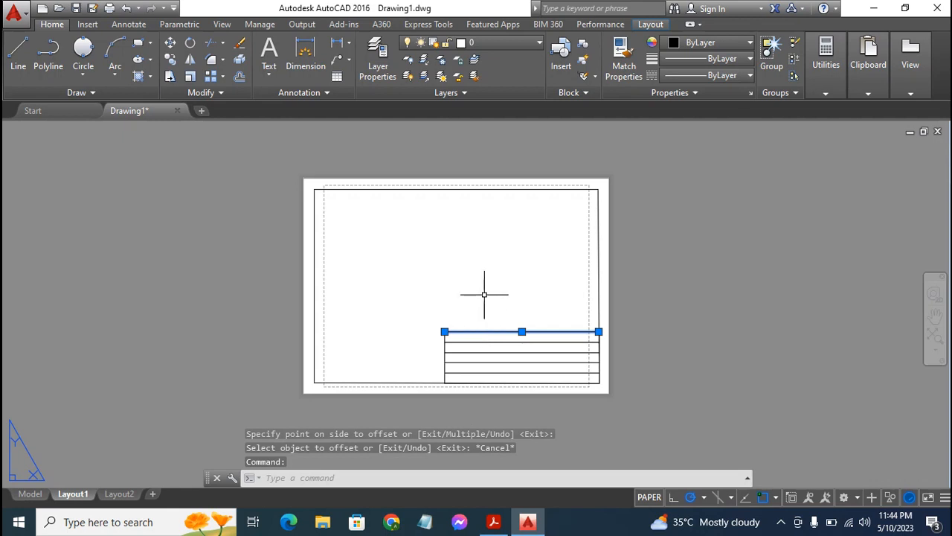
key("Delete")
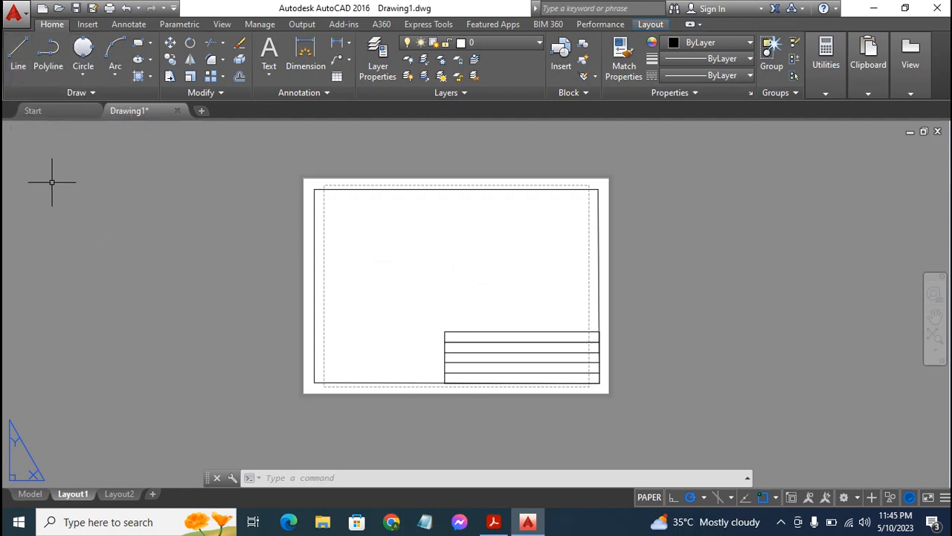
Draw a helper line over the title block rectangle's left edge, from its upper-left corner to its lower-left corner.
left_click(24, 54)
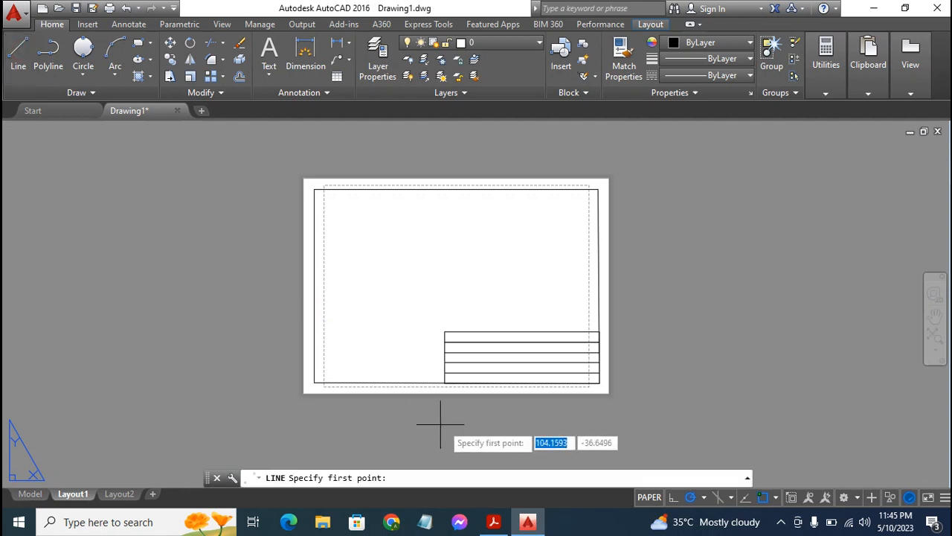
left_click(444, 331)
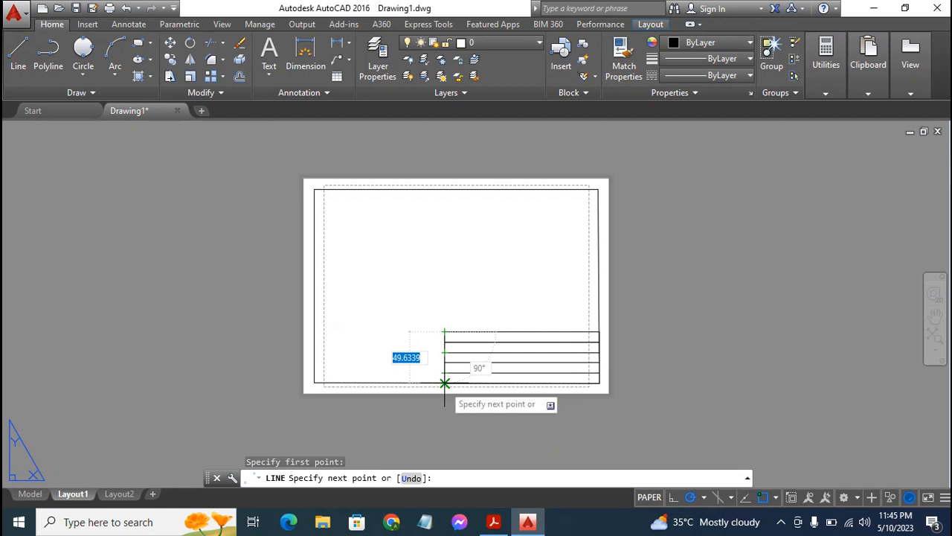
left_click(444, 382)
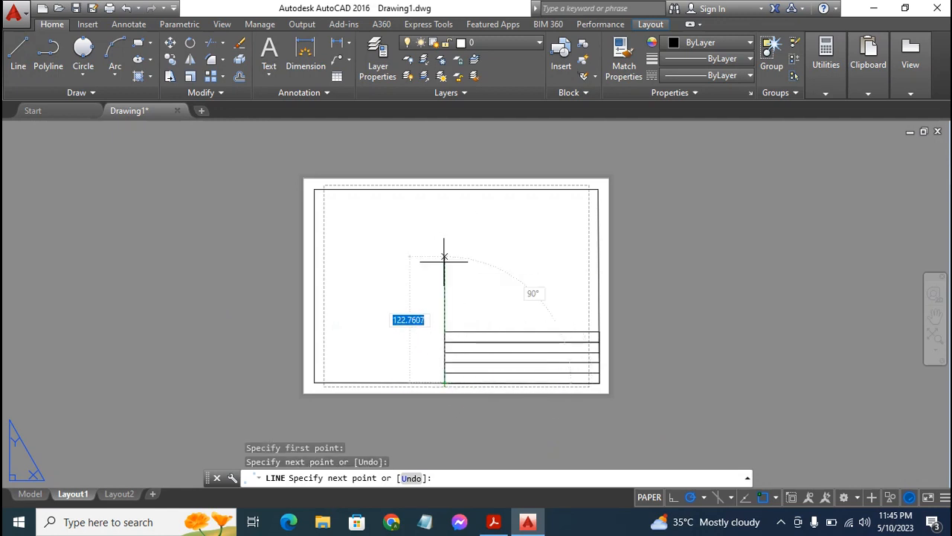
key("Escape")
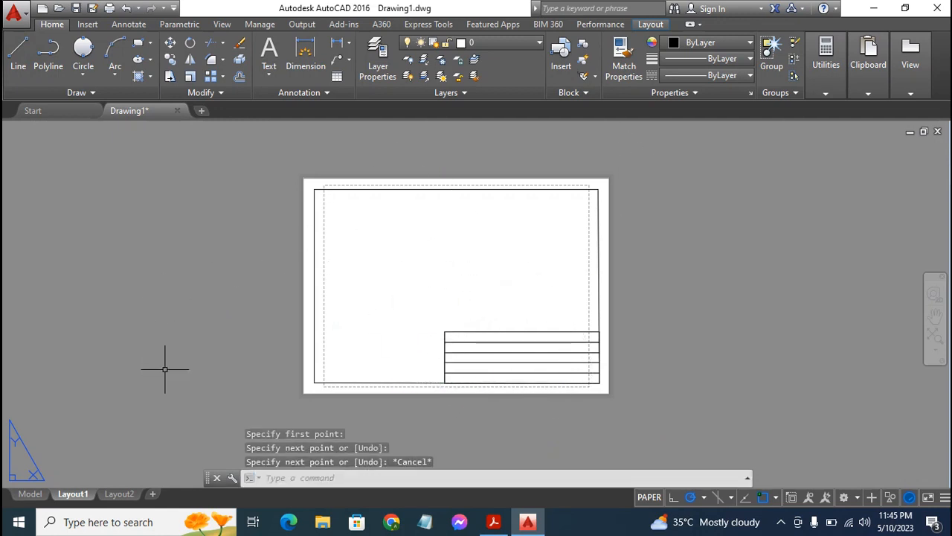
Offset the helper line on the title block's left edge 40 units inward as a column divider, and delete the original helper line.
left_click(239, 77)
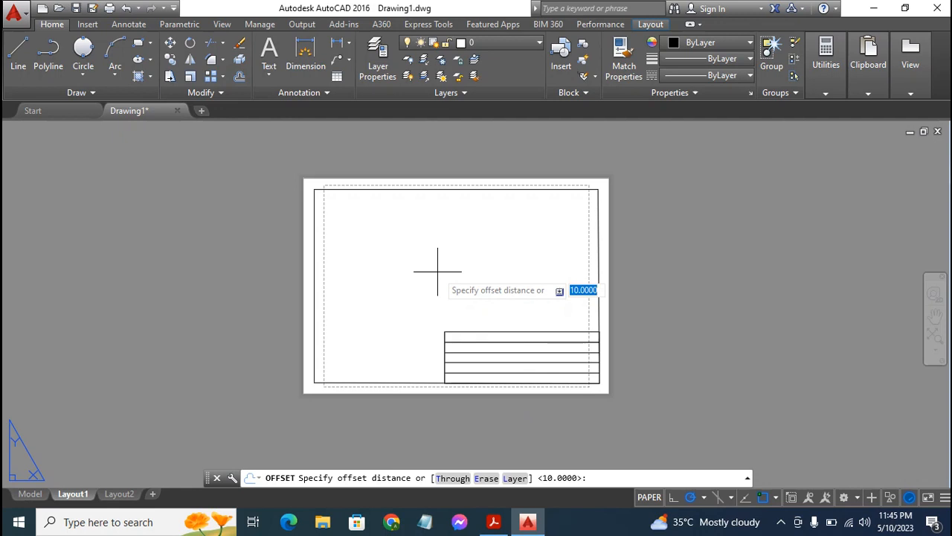
type("40")
key("Return")
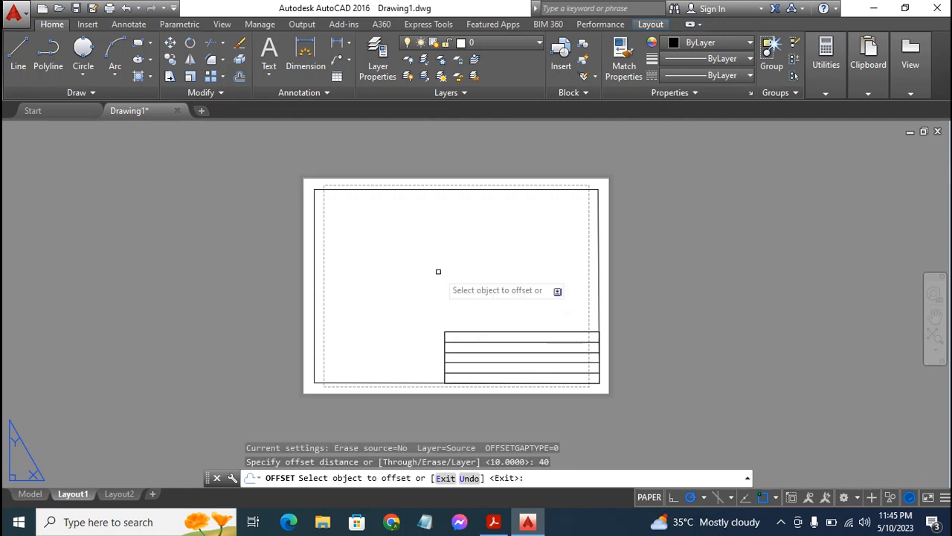
left_click(445, 362)
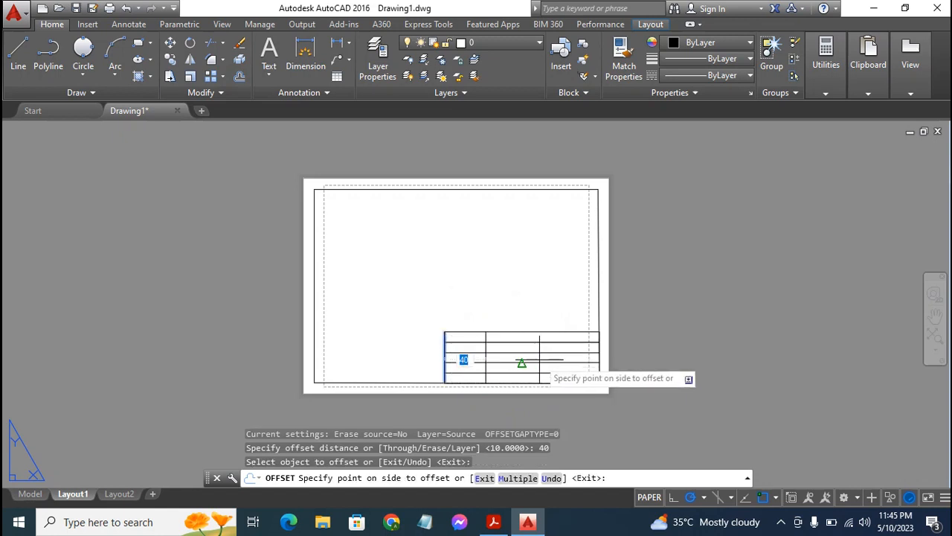
left_click(486, 358)
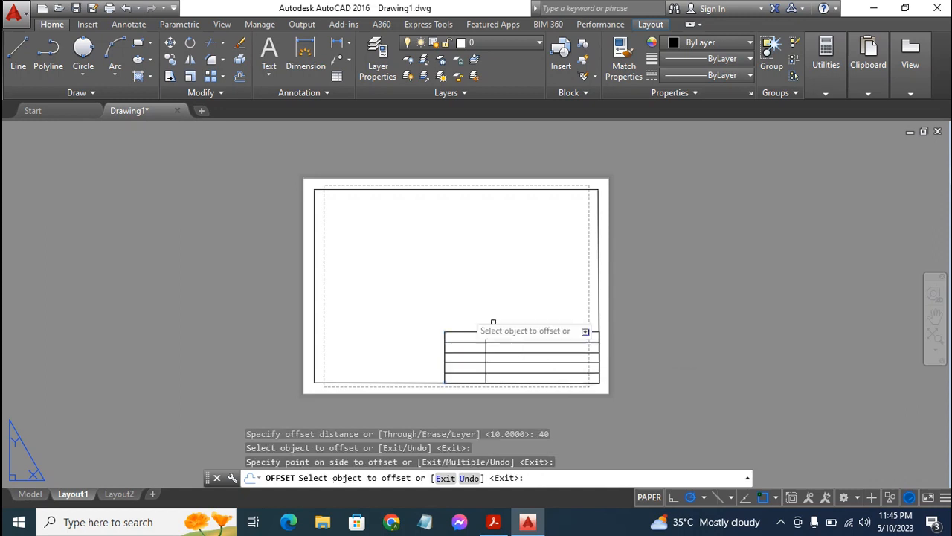
key("Escape")
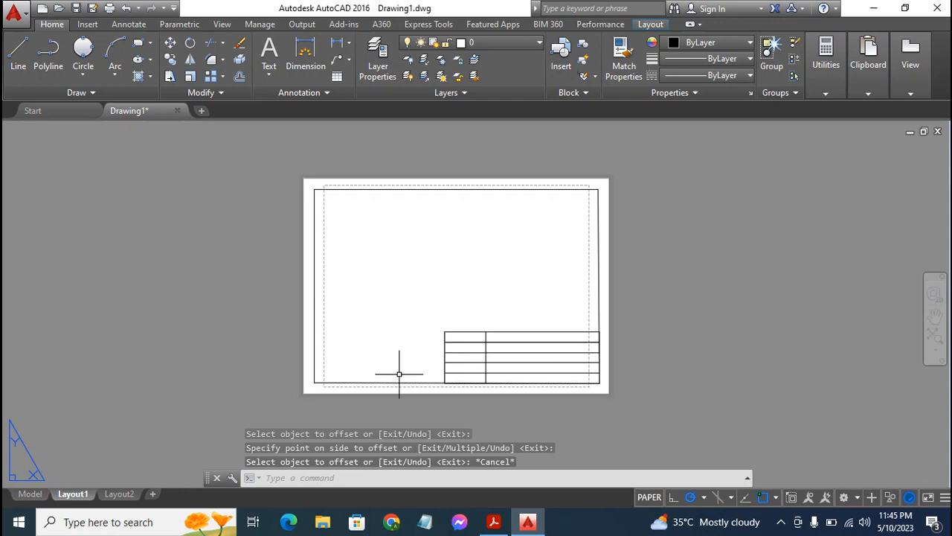
left_click(445, 356)
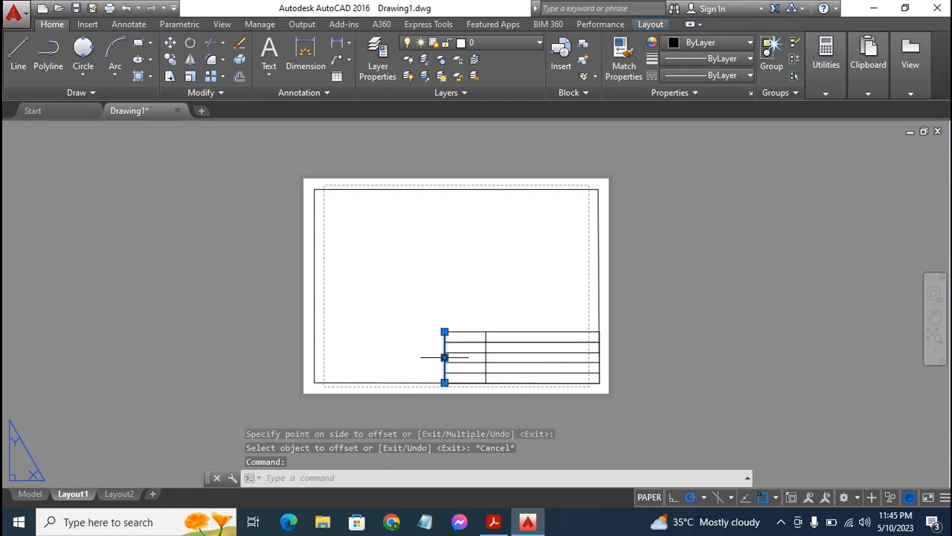
key("Delete")
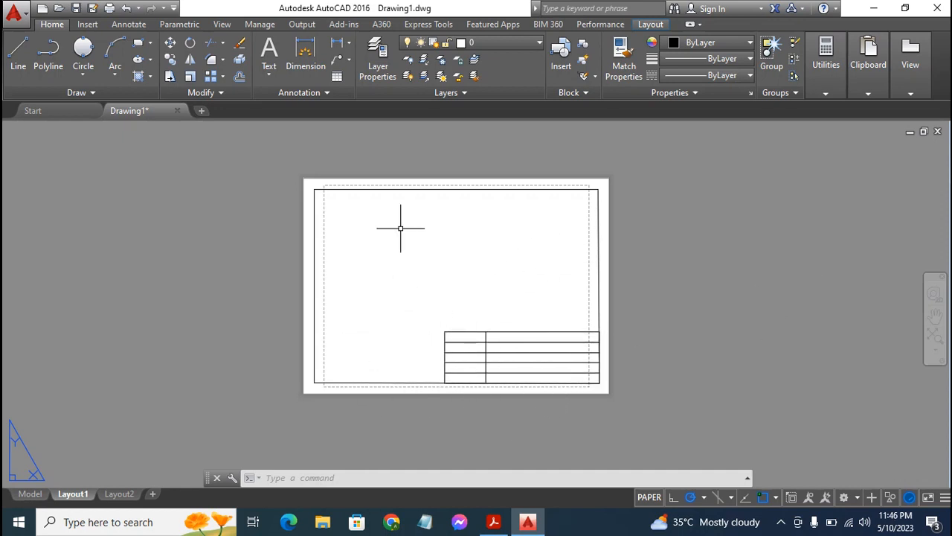
Add the multiline text "TITLE" in the title block's upper-left cell with a text height of 5.
scroll(520, 277, "up", 2)
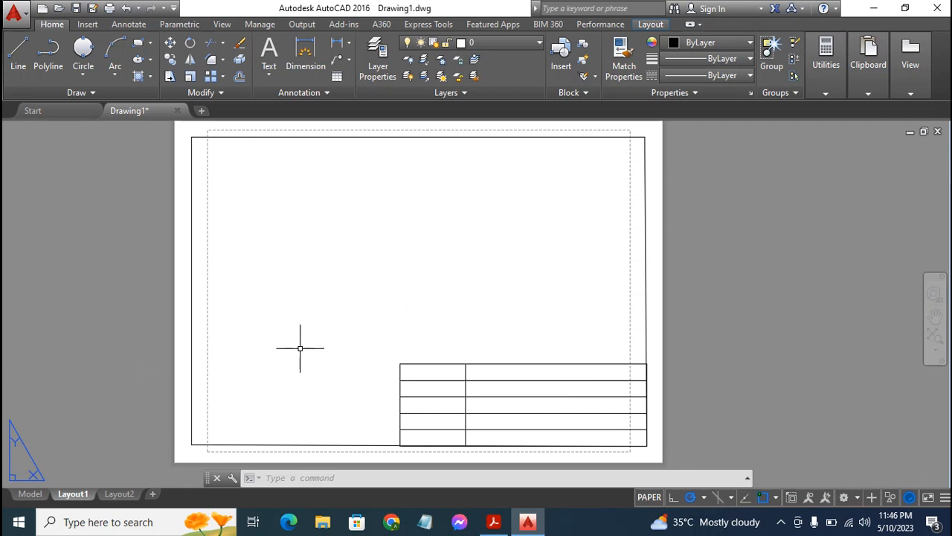
left_click(269, 40)
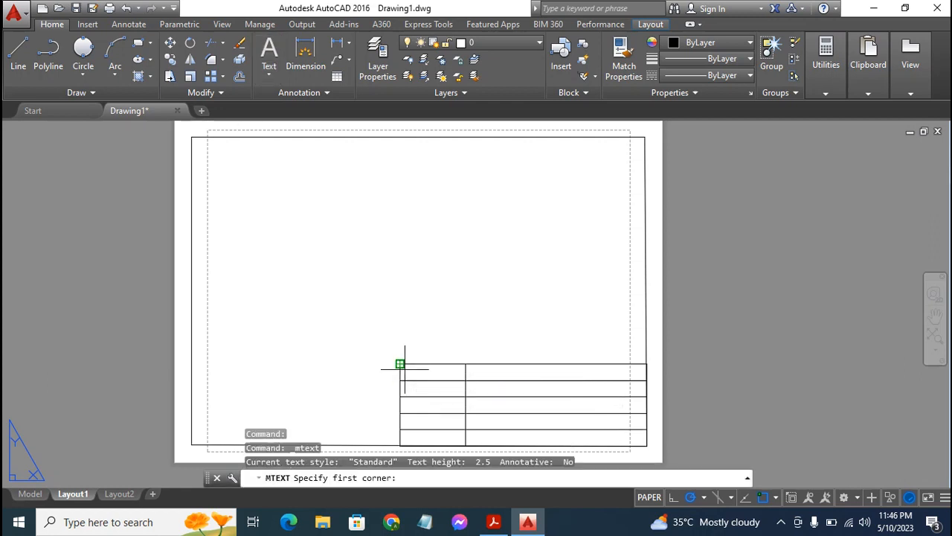
left_click(401, 363)
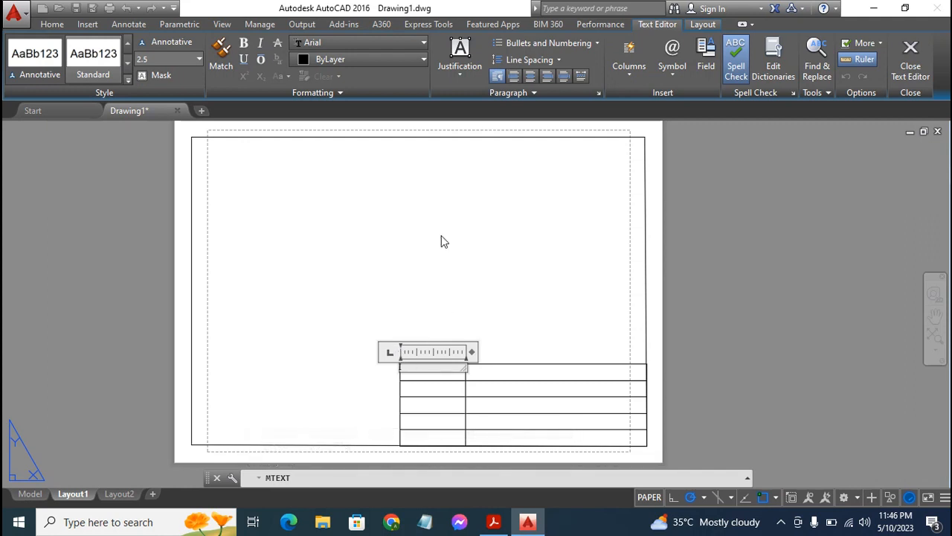
type("TITLE")
double_click(407, 375)
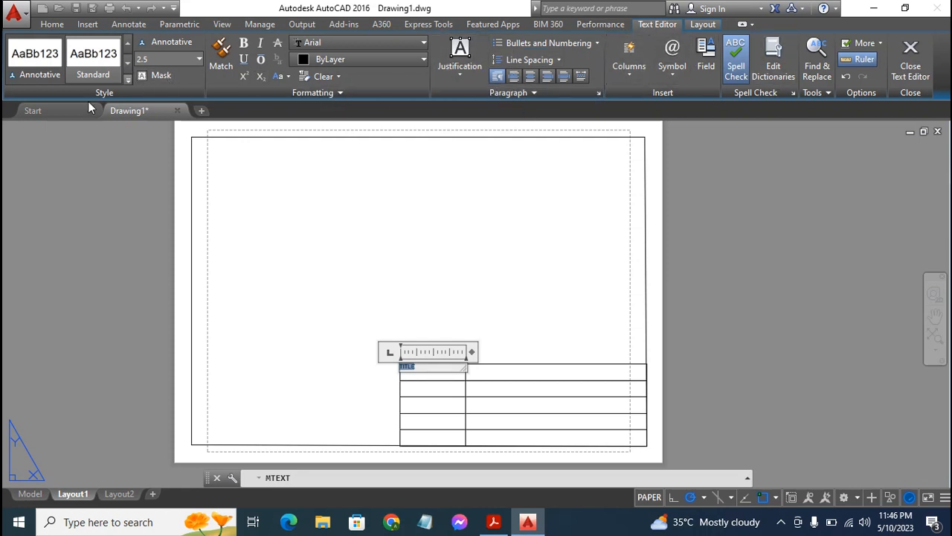
left_click(169, 61)
key("Return")
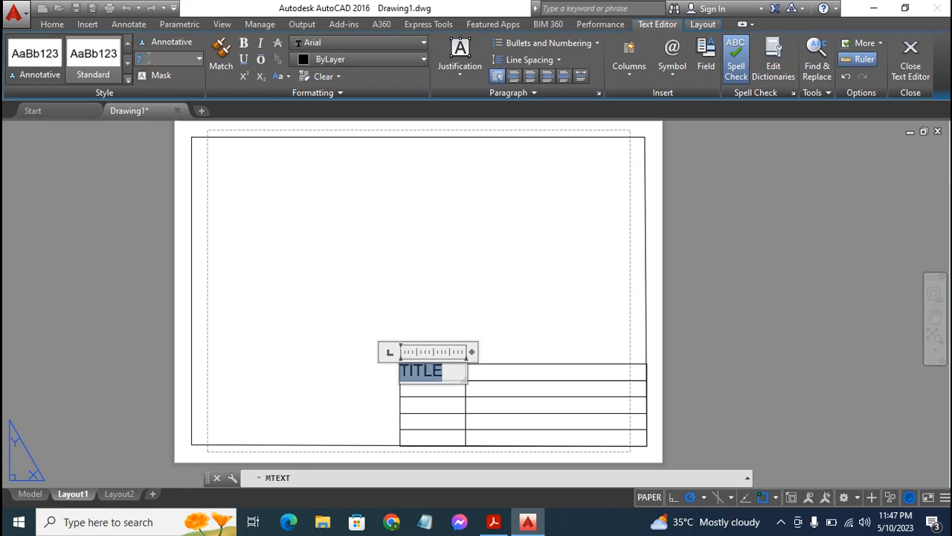
key("Return")
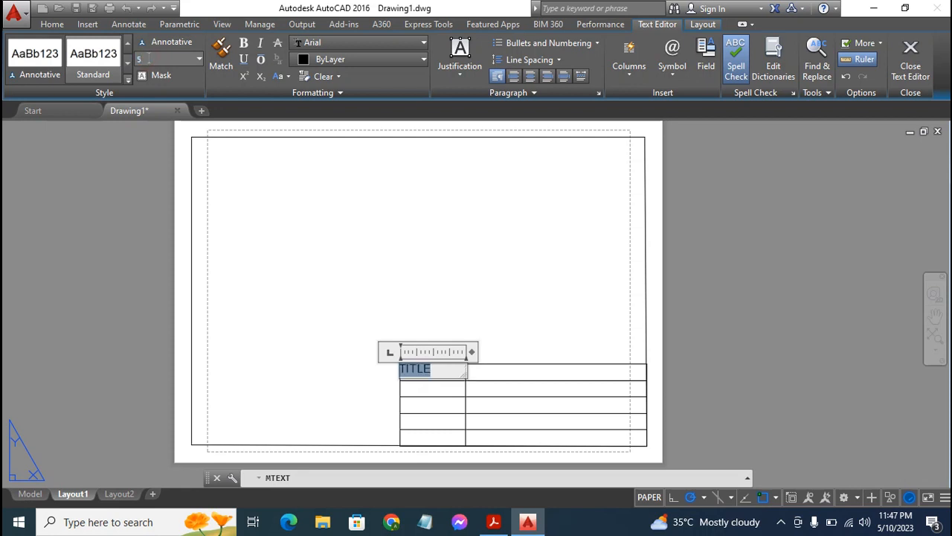
left_click(427, 294)
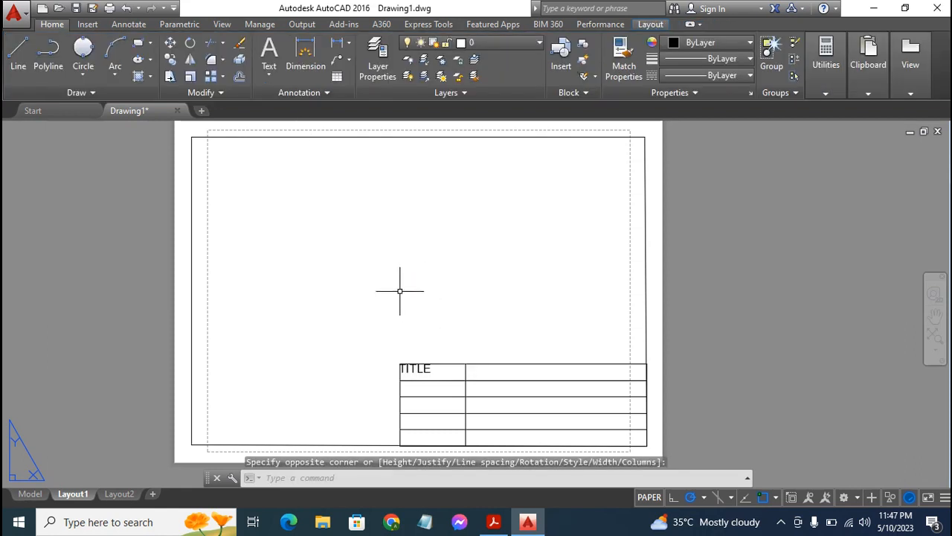
key("Escape")
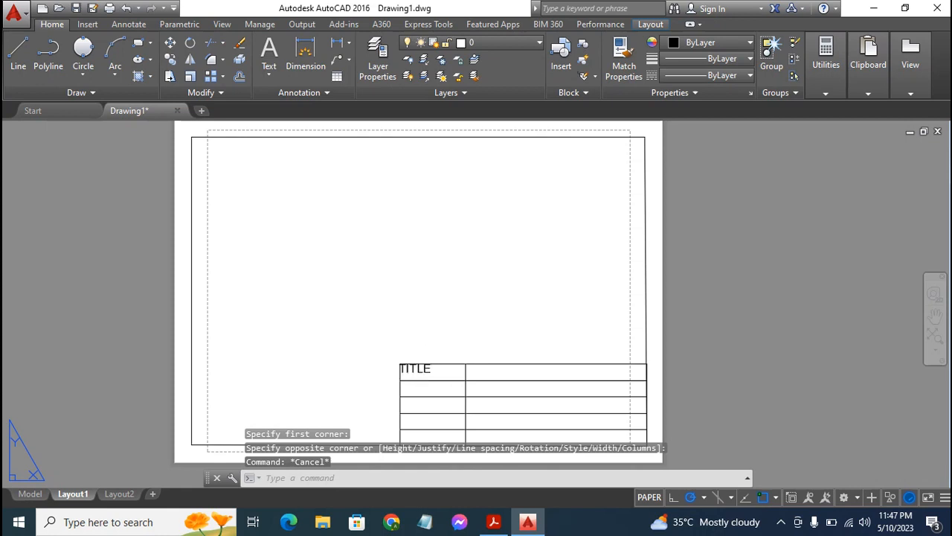
Turn off object snap and move the TITLE text right and slightly down to about the middle of its cell.
left_click(430, 369)
left_click(400, 364)
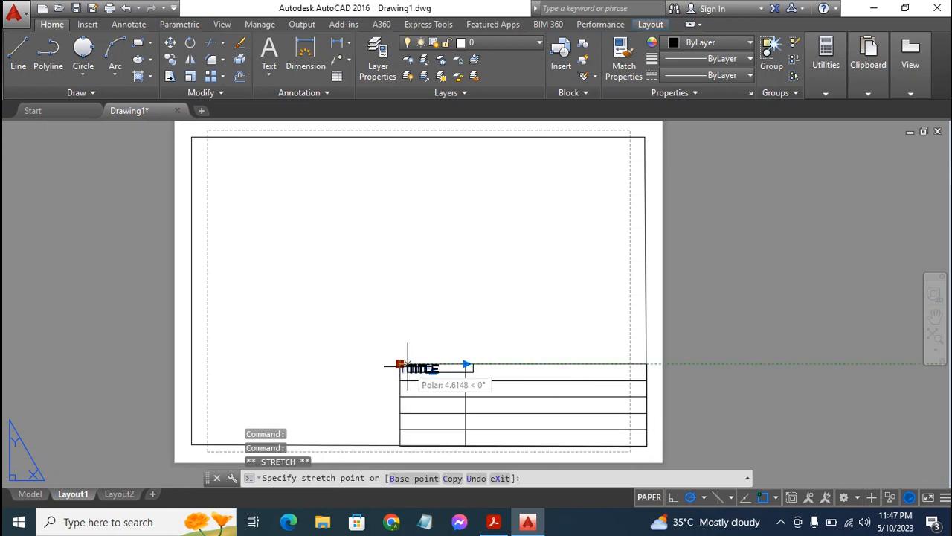
left_click(407, 365)
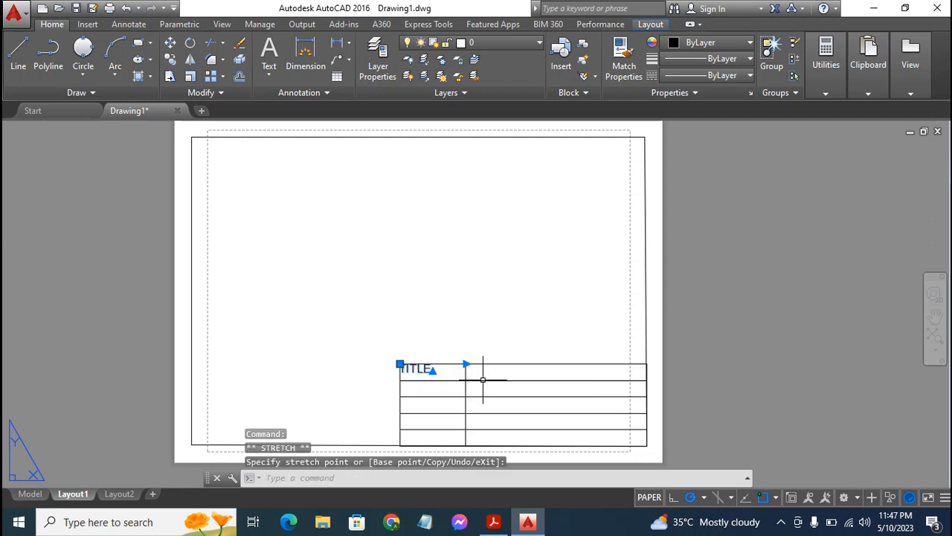
left_click(764, 495)
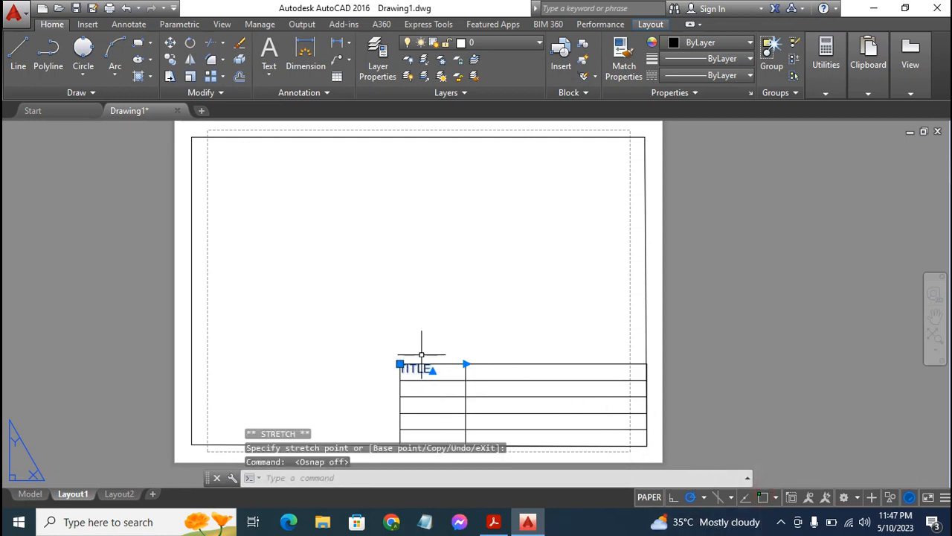
left_click(399, 365)
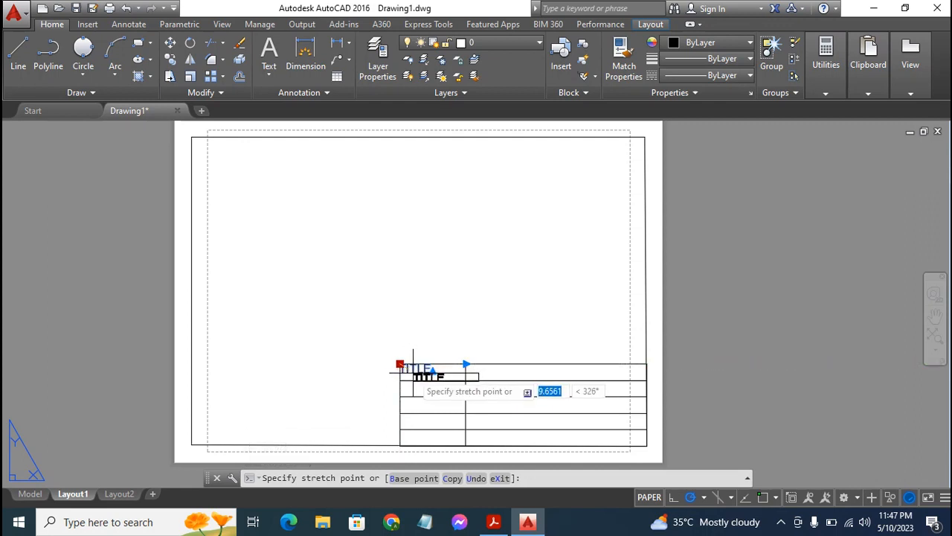
left_click(413, 373)
left_click(413, 372)
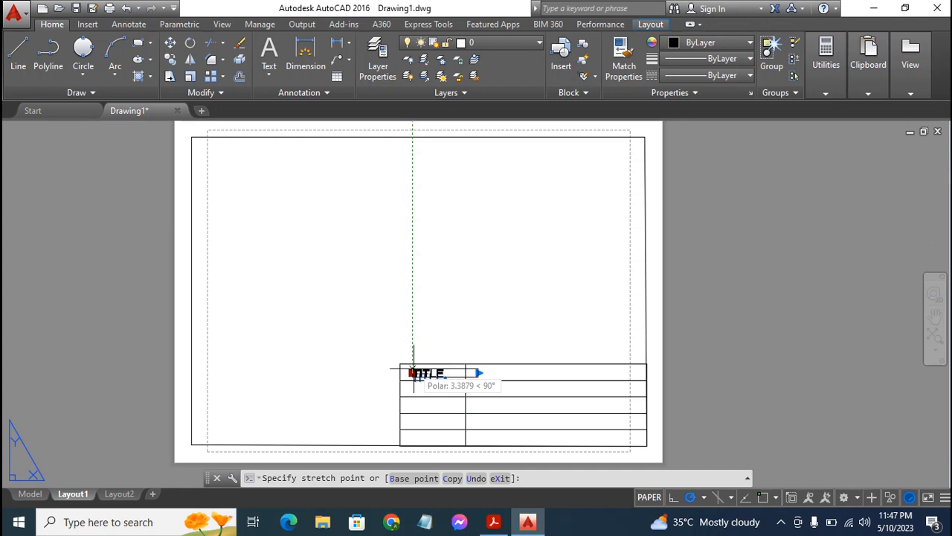
left_click(413, 369)
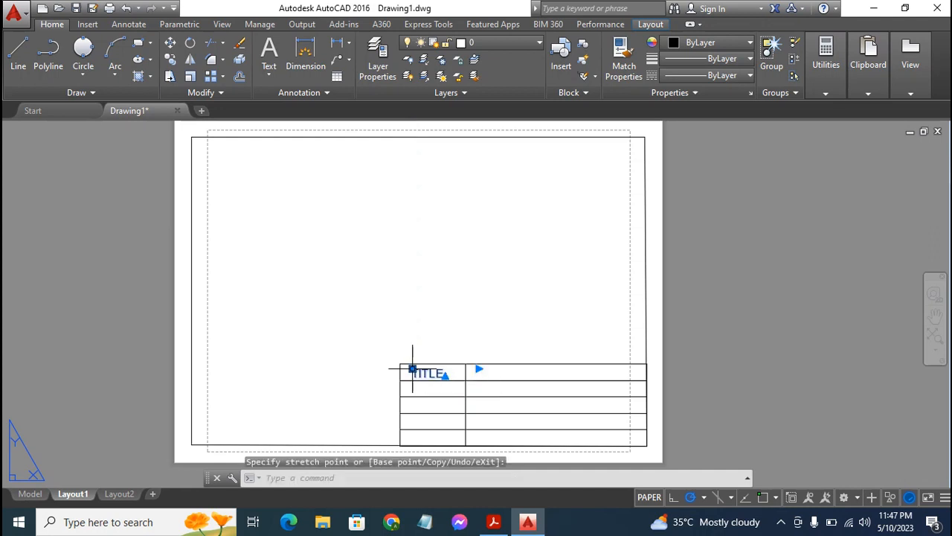
key("Escape")
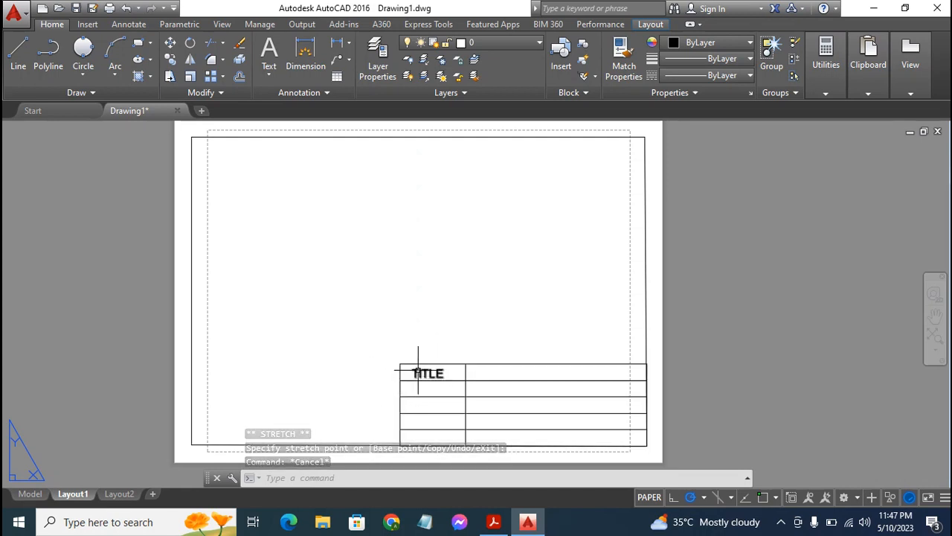
Copy the TITLE text straight down into each of the four empty cells below it in the title block's first column.
mouse_move(432, 363)
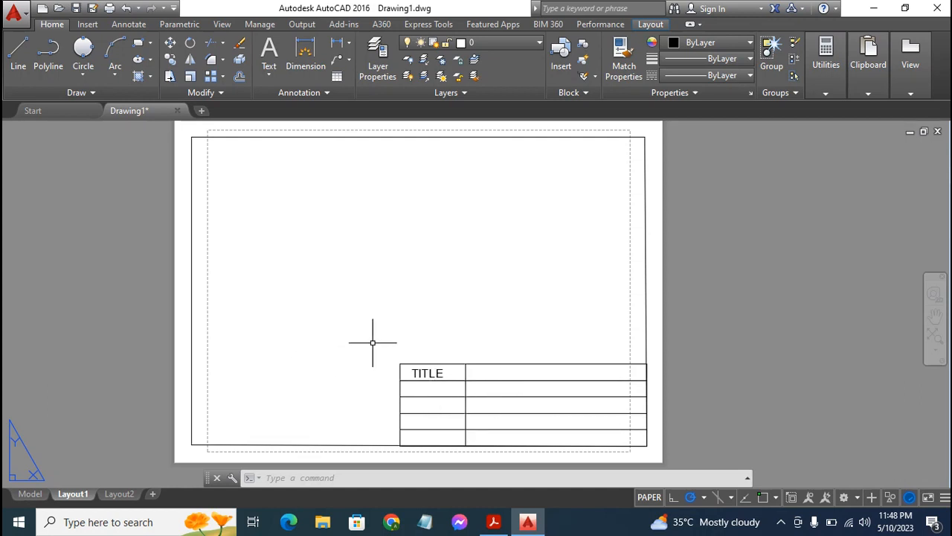
left_click(170, 60)
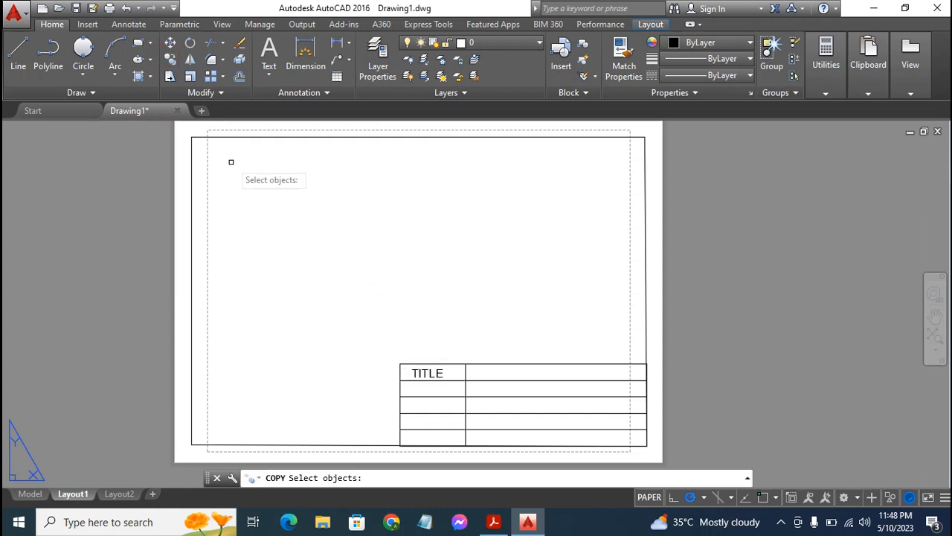
left_click(171, 60)
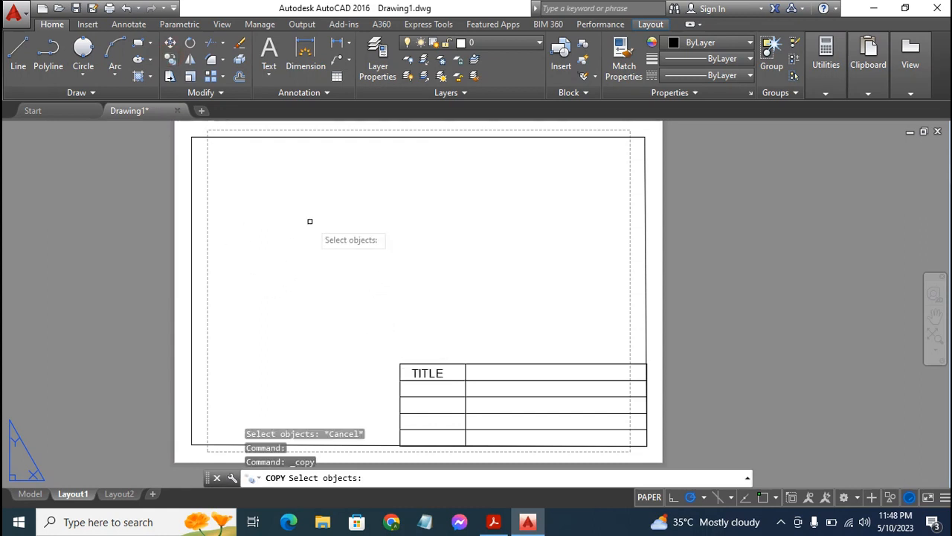
left_click(419, 374)
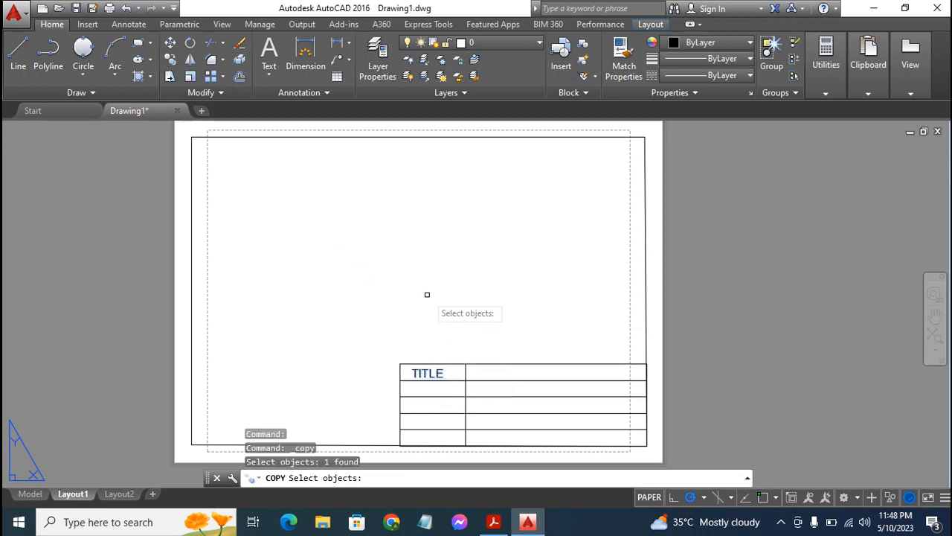
key("Return")
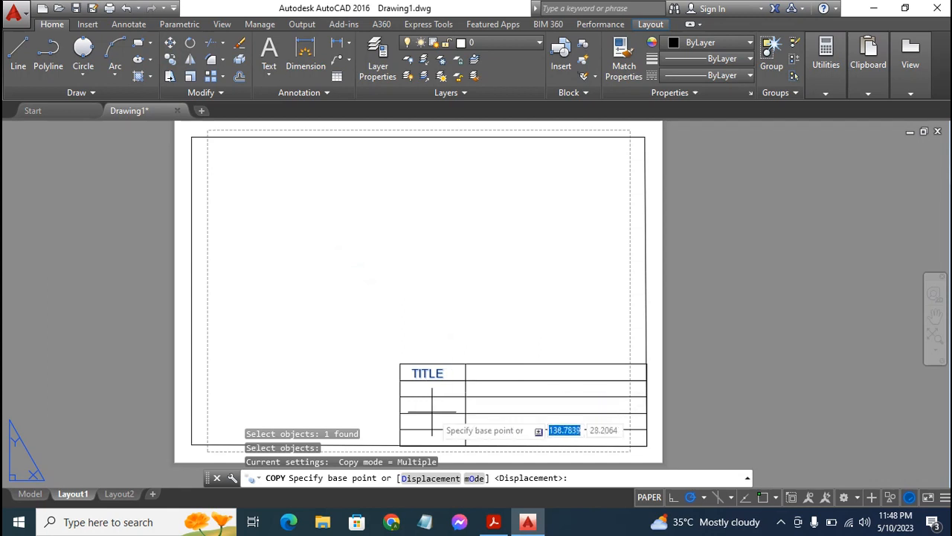
left_click(416, 375)
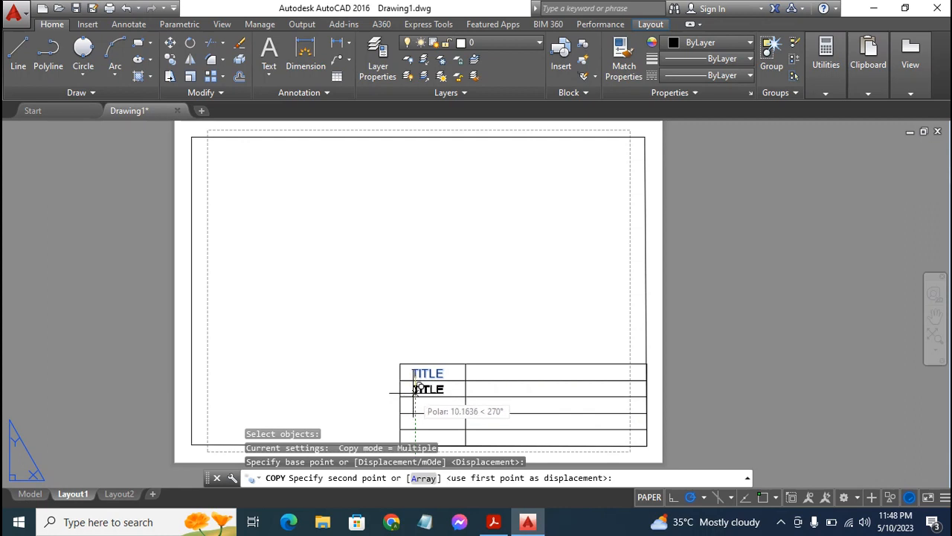
left_click(417, 388)
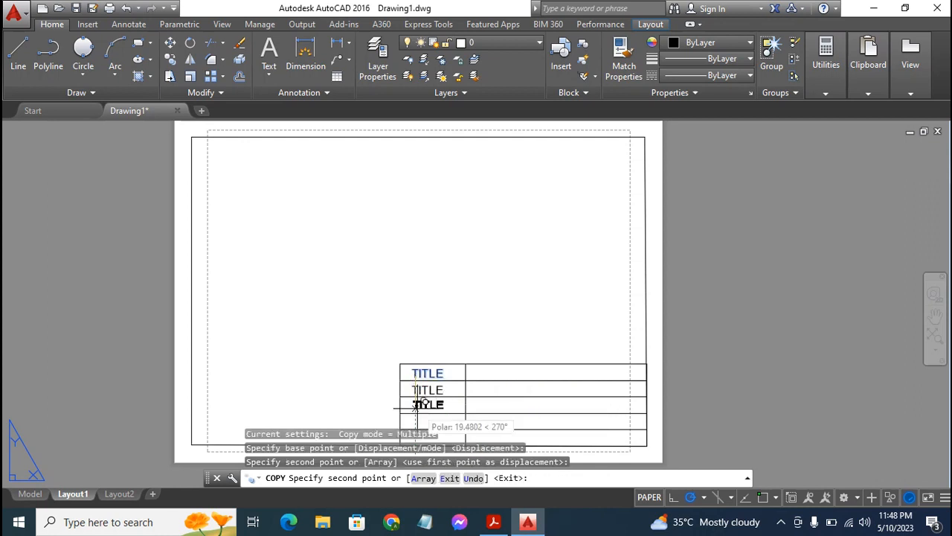
left_click(417, 404)
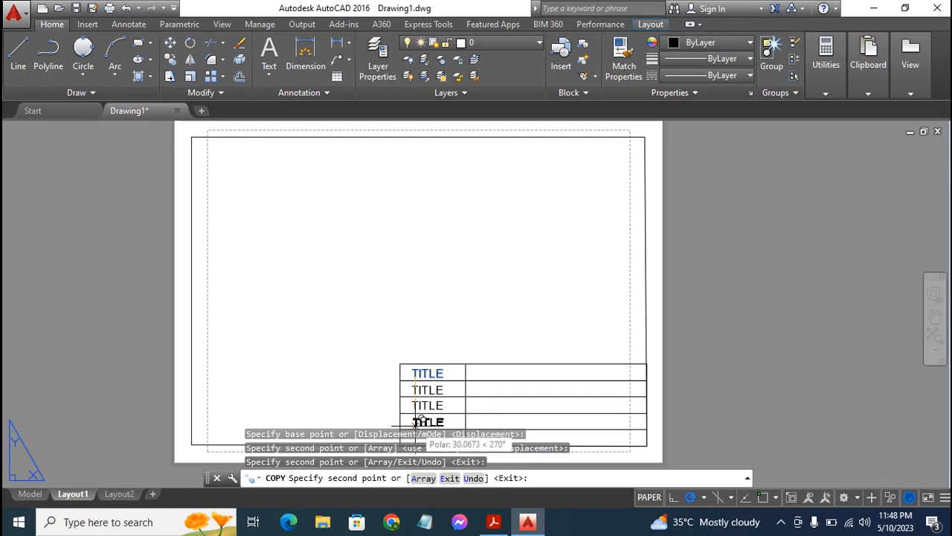
left_click(417, 421)
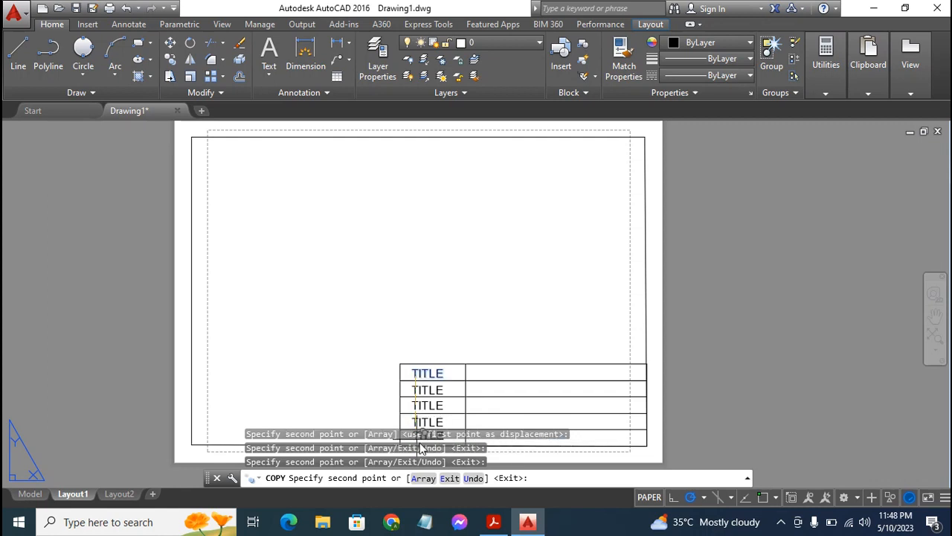
left_click(417, 437)
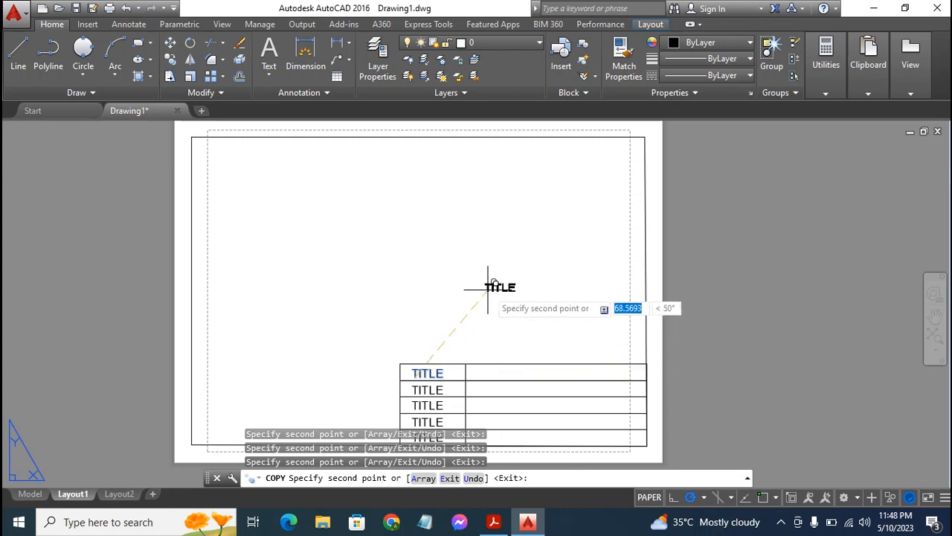
key("Escape")
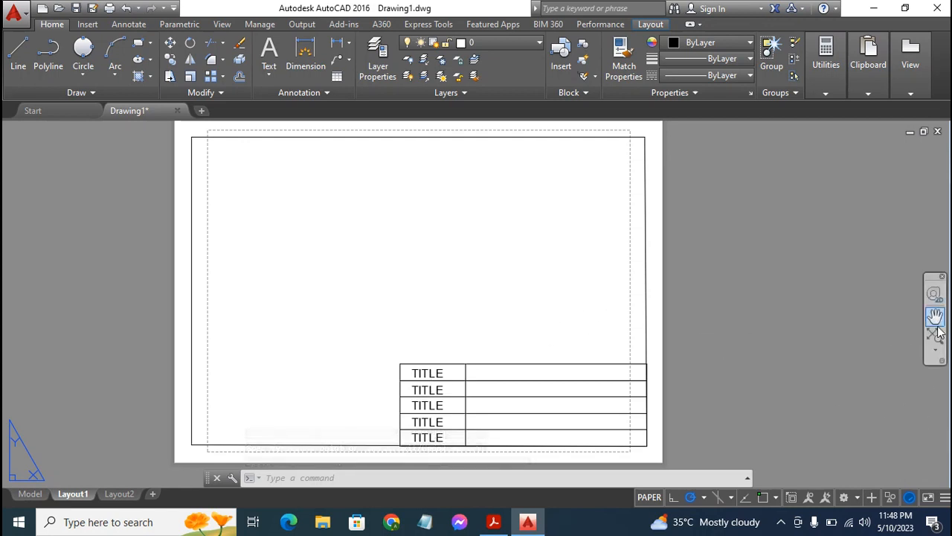
Change the copied TITLE text in the second row of the title block's first column to "DRN BY".
scroll(565, 324, "down", 2)
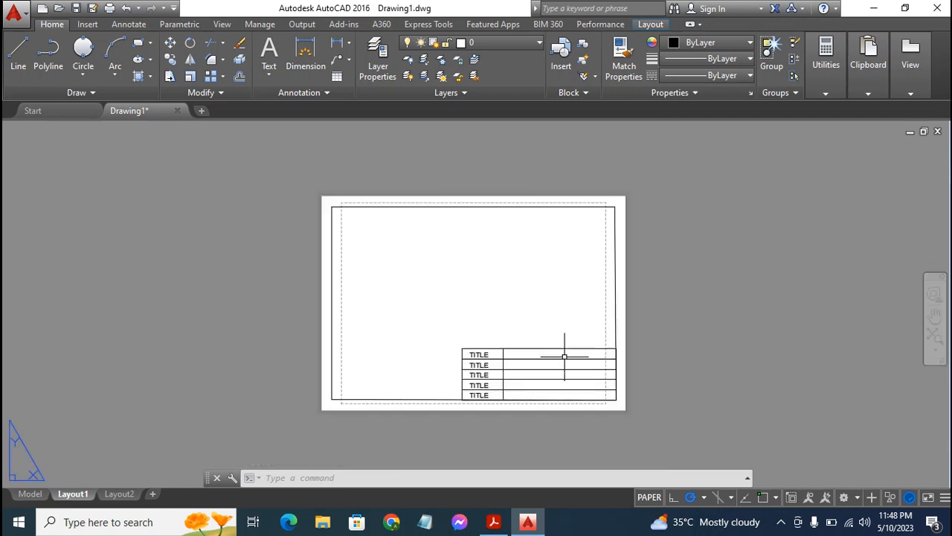
scroll(565, 358, "up", 2)
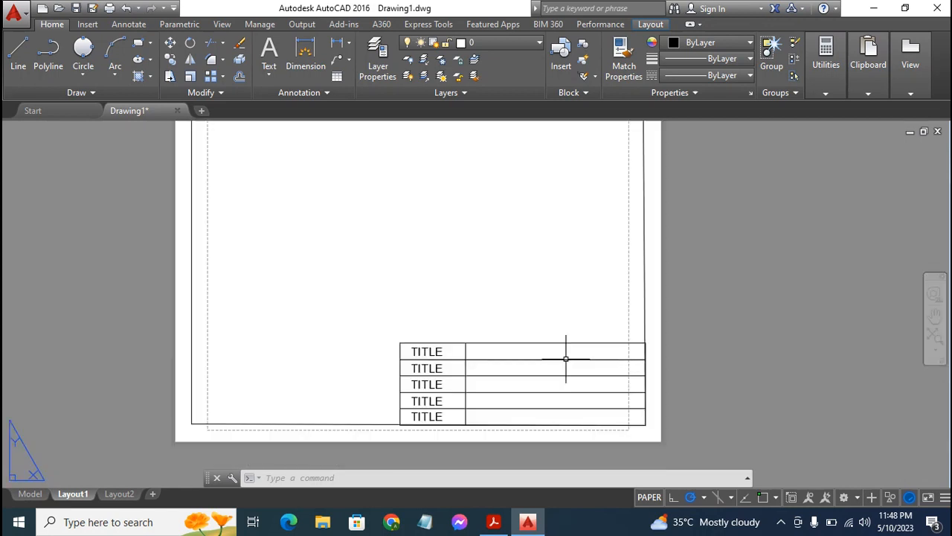
left_click(430, 368)
double_click(430, 367)
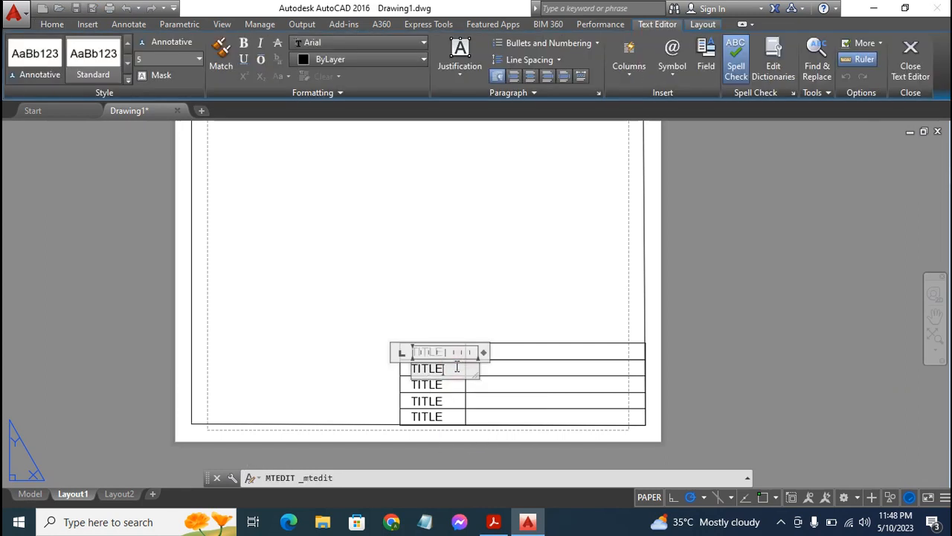
key("BackSpace")
key("BackSpace")
key("BackSpace")
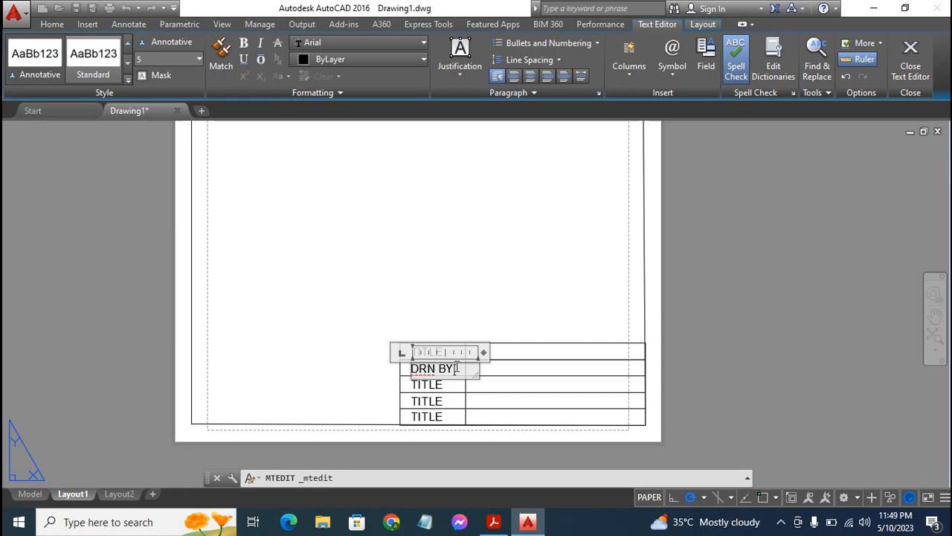
left_click(476, 274)
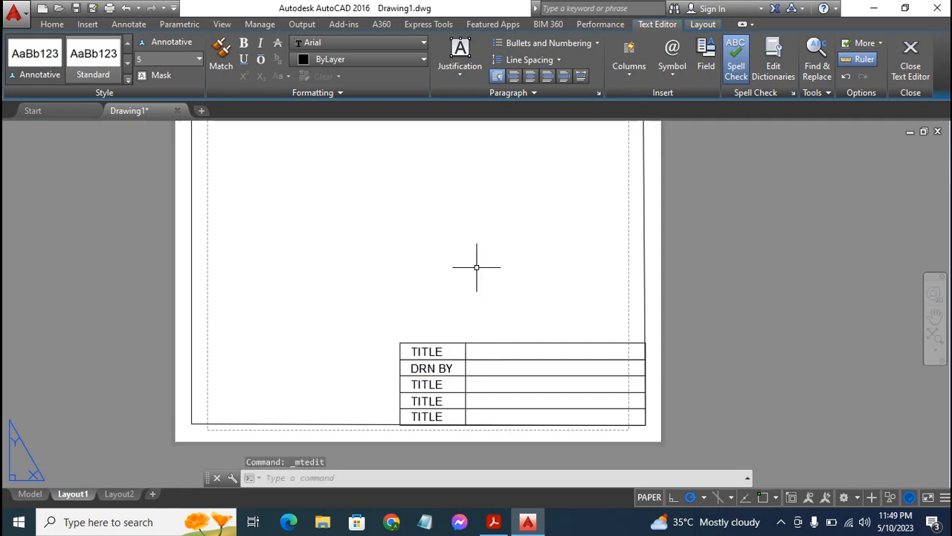
Change the copied TITLE text in the third row of the title block's first column to "CHD BY".
double_click(425, 372)
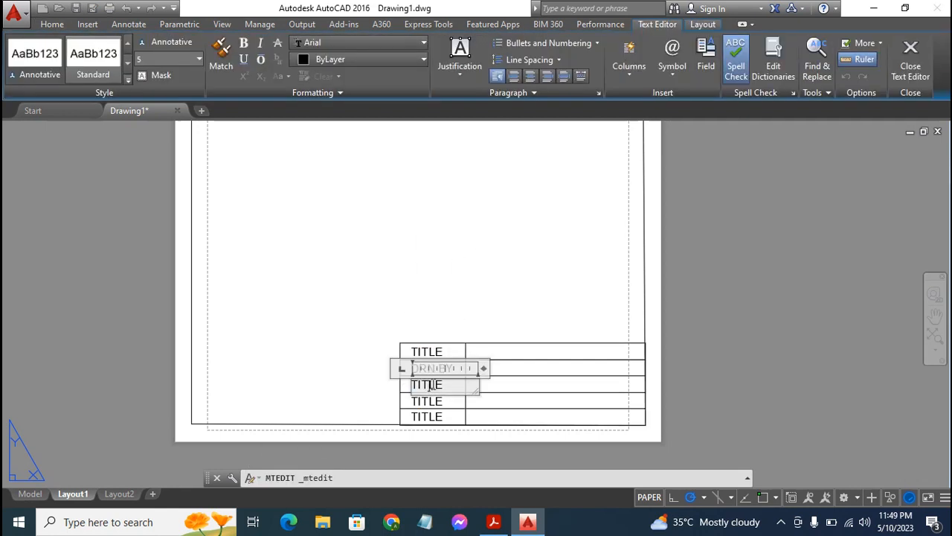
key("BackSpace")
key("BackSpace")
key("BackSpace")
key("BackSpace")
key("BackSpace")
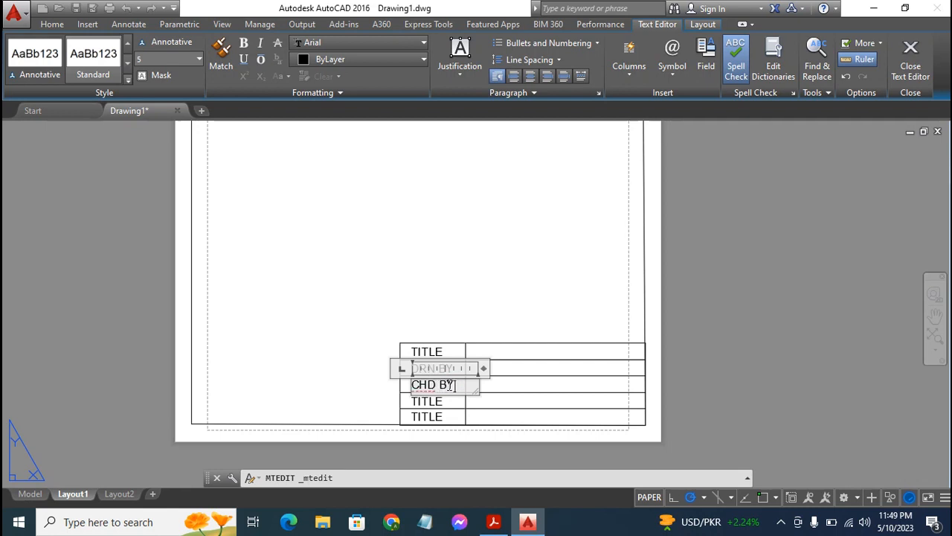
left_click(439, 297)
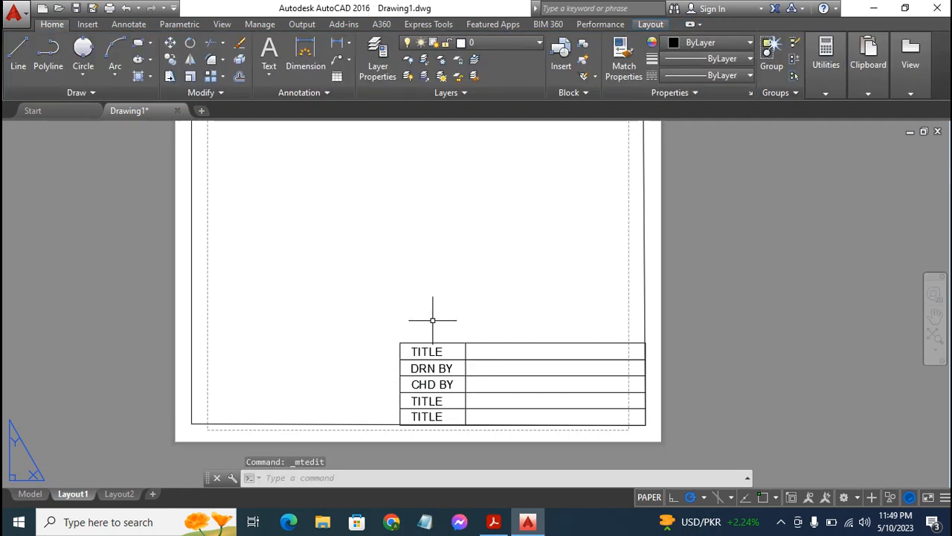
Change the first-column label in the title block's fourth row to "DIM." and the one in the fifth row to "DATE".
double_click(439, 401)
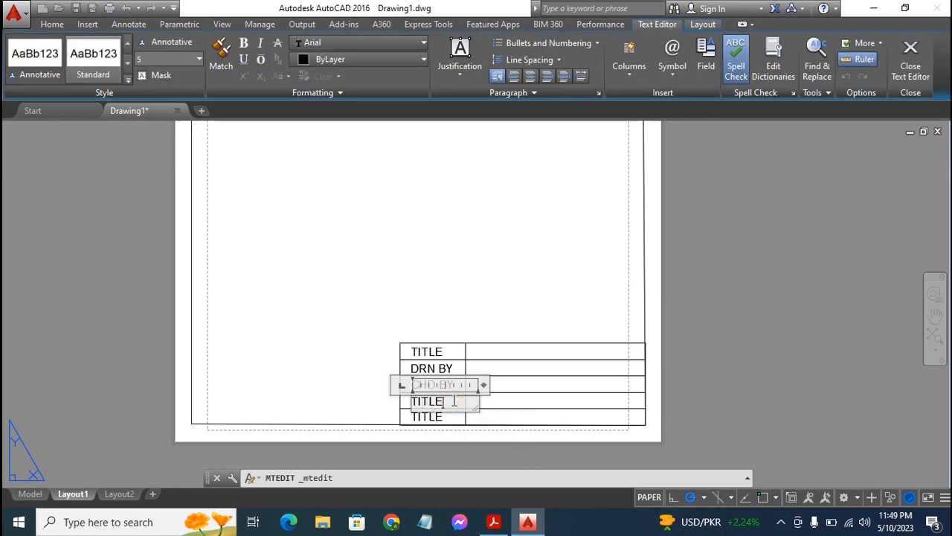
key("BackSpace")
key("BackSpace")
key("BackSpace")
left_click(455, 260)
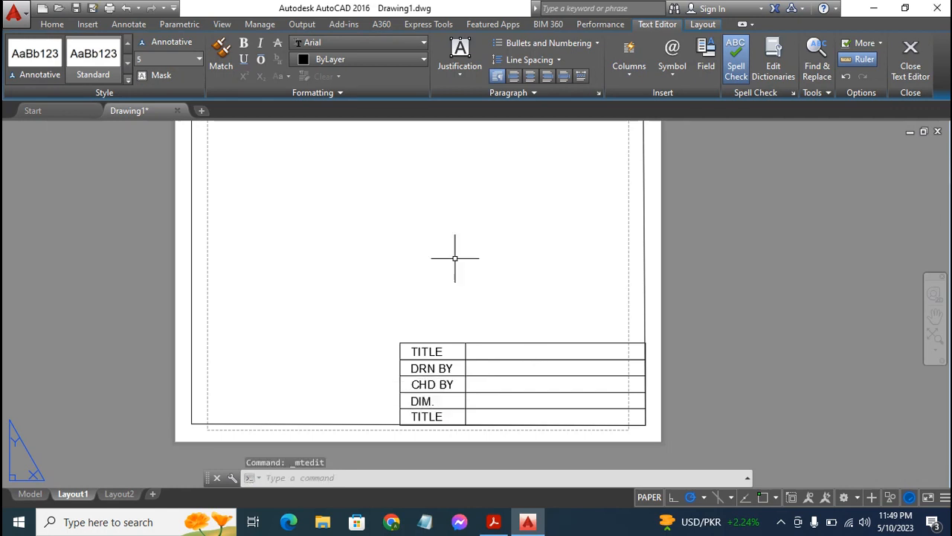
double_click(424, 418)
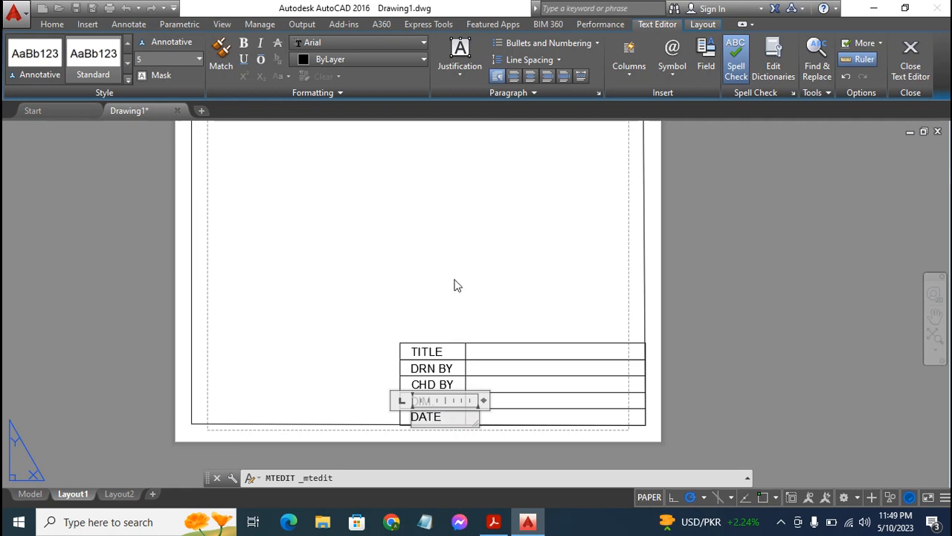
left_click(365, 252)
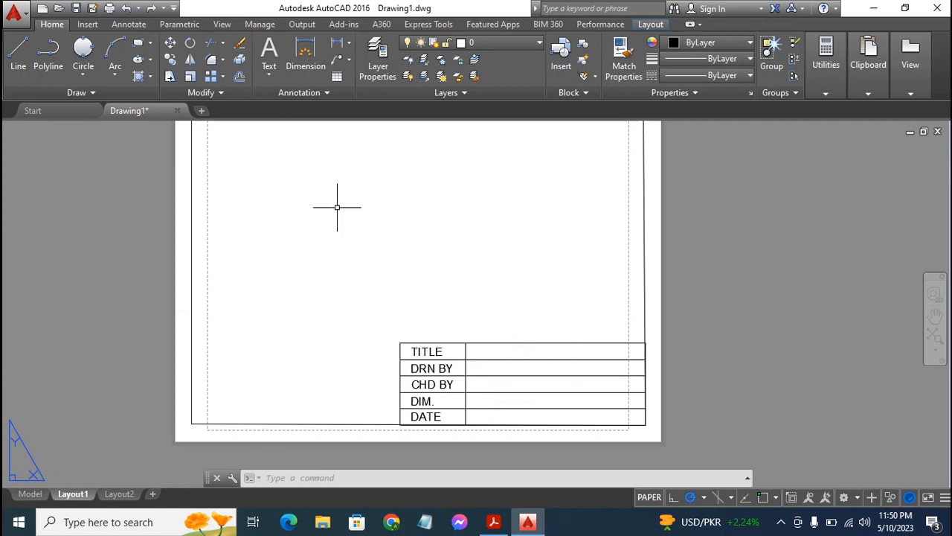
Copy the TITLE label into all five cells of the title block's wide second column, one copy per row.
left_click(170, 59)
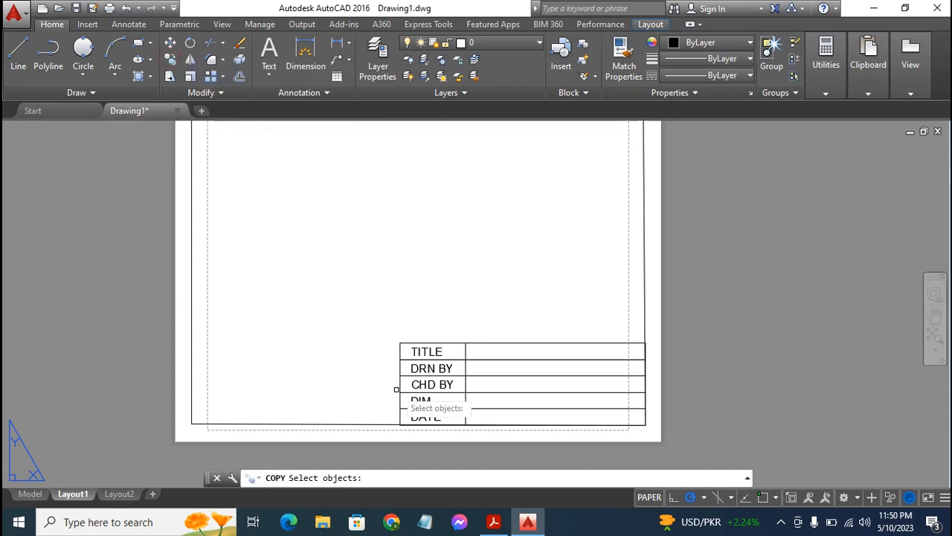
left_click(427, 352)
key("Return")
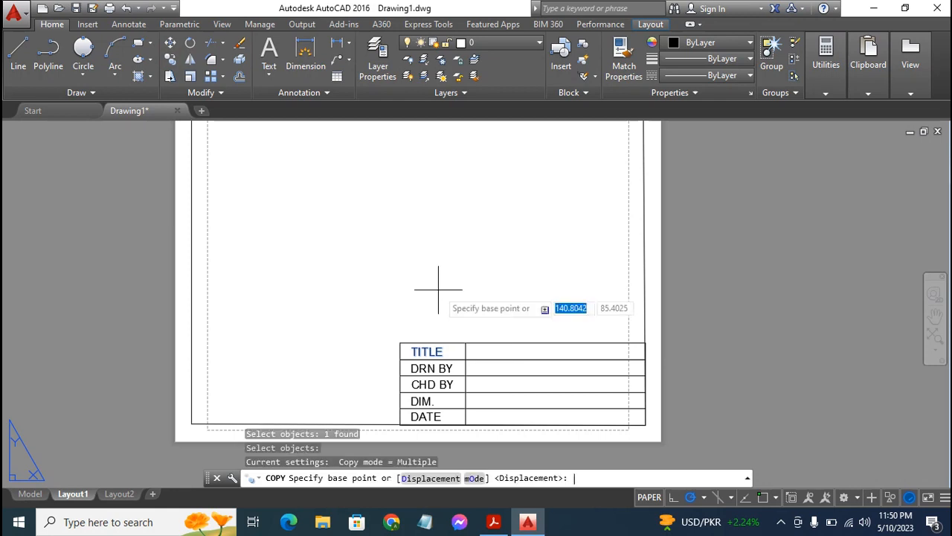
left_click(415, 351)
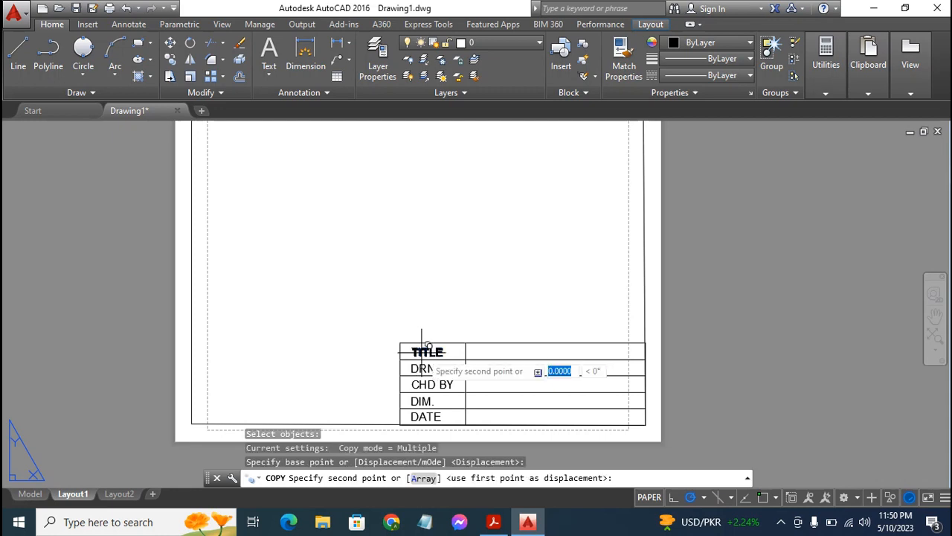
left_click(523, 351)
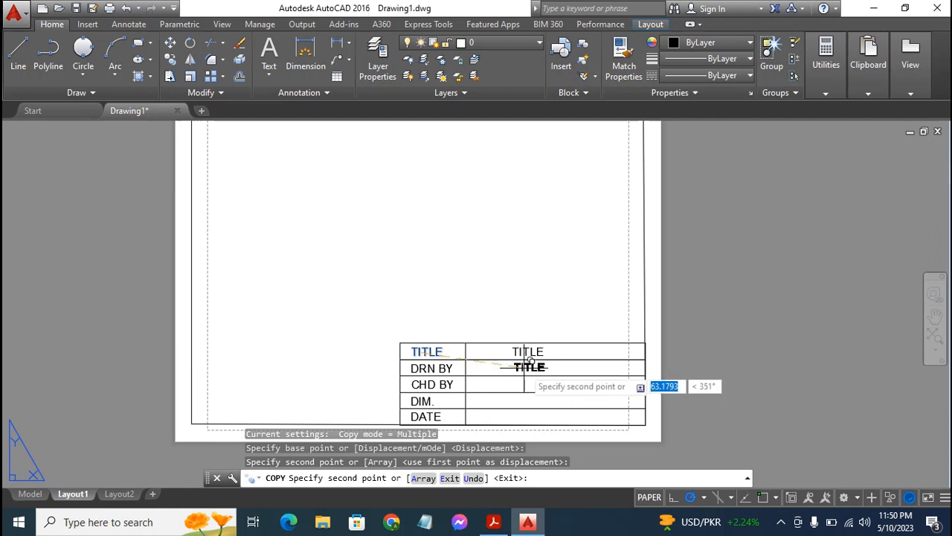
left_click(530, 362)
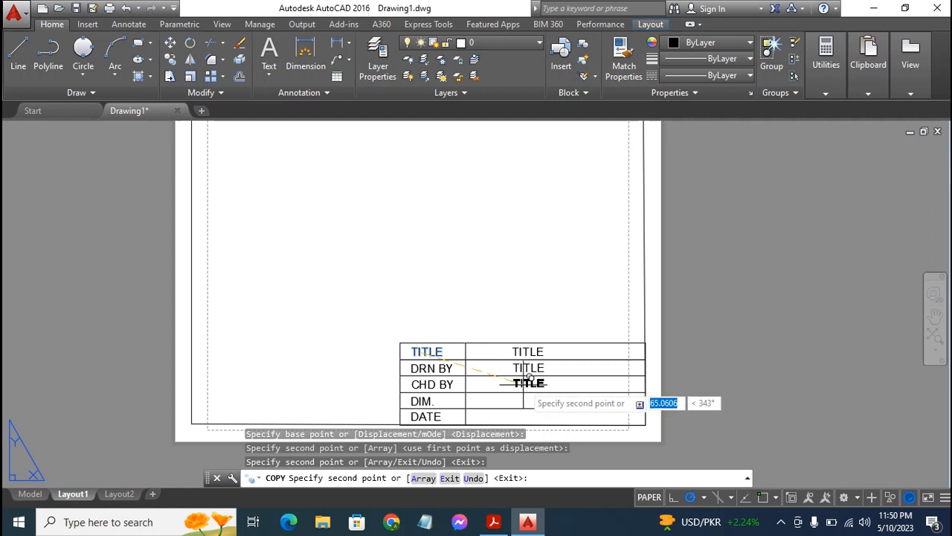
left_click(530, 377)
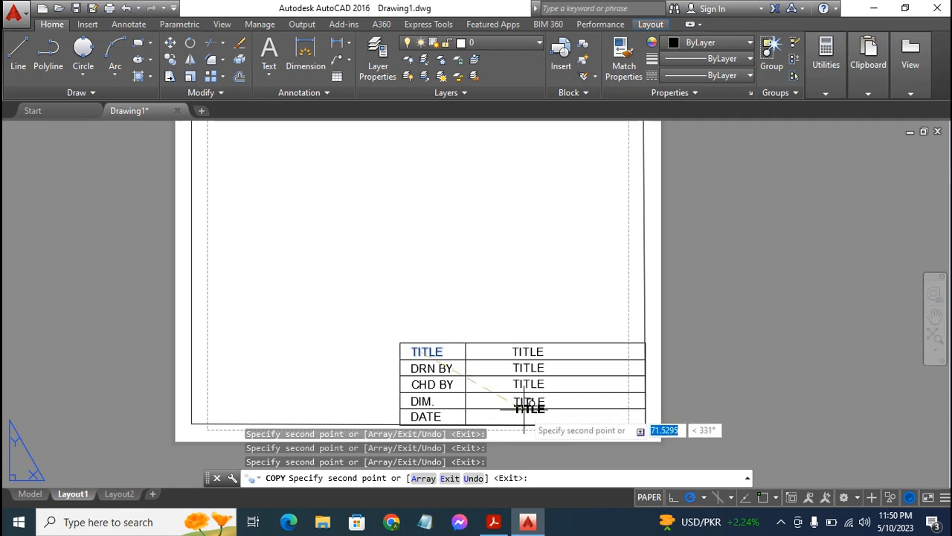
left_click(529, 400)
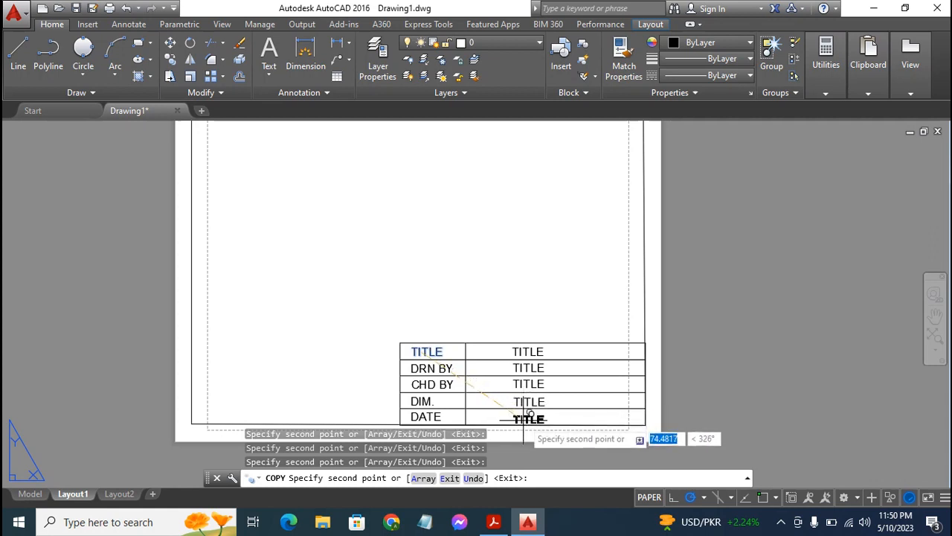
left_click(526, 418)
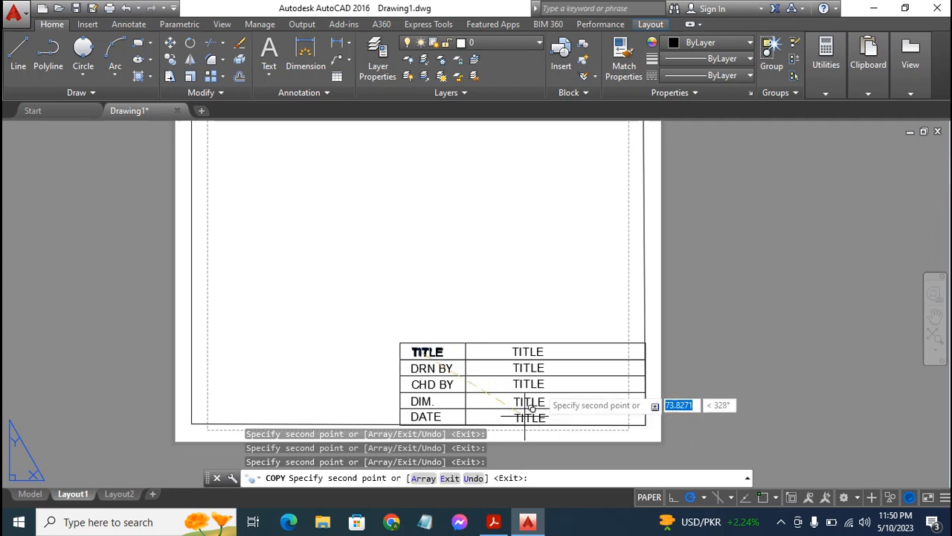
key("Escape")
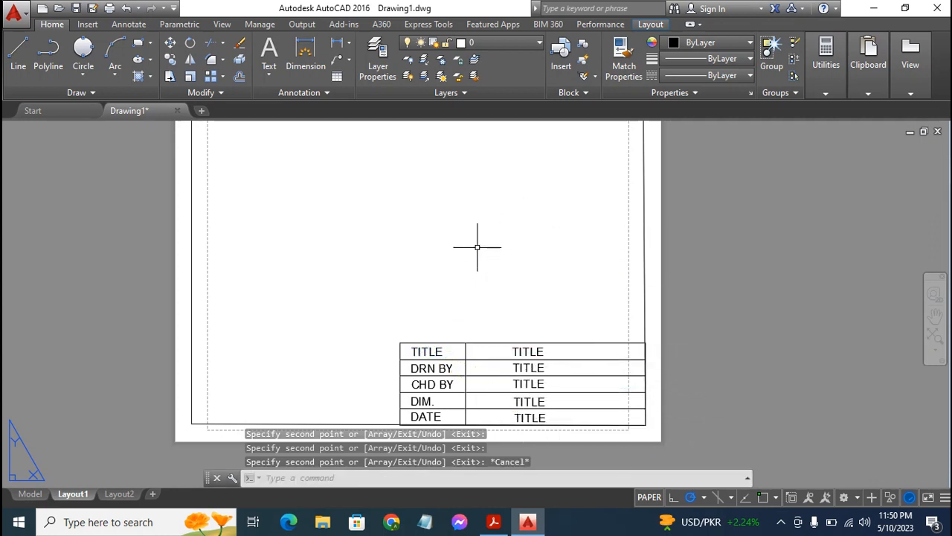
Replace the TITLE text in the first row's wide cell with "EXERCISE 7" and adjust the text box so it fits on one line.
double_click(528, 351)
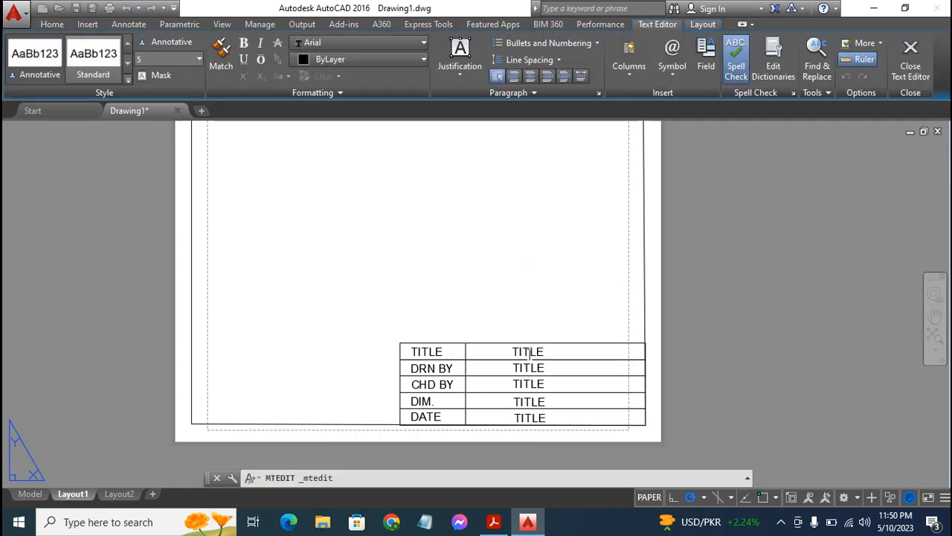
left_click(550, 349)
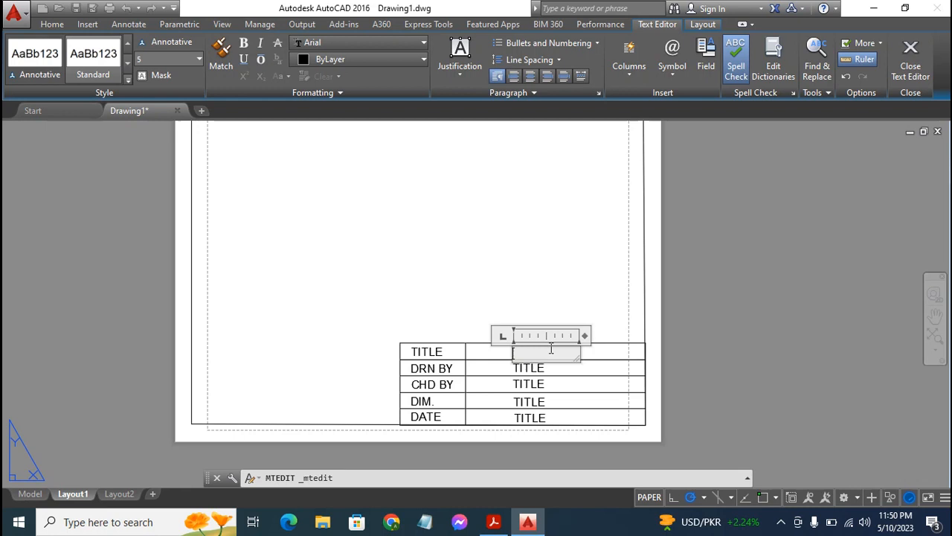
type("EXERCISE 7")
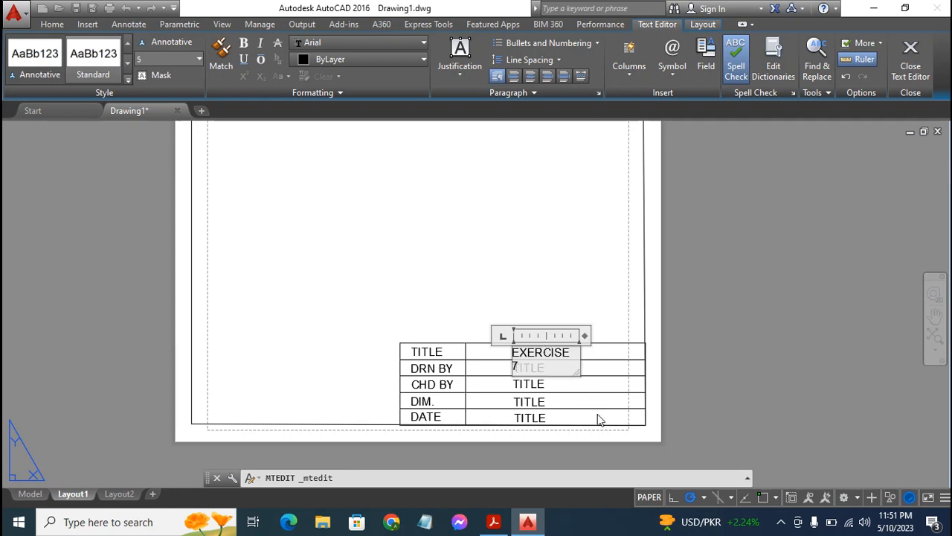
mouse_move(575, 372)
left_mouse_down()
mouse_move(595, 369)
mouse_move(557, 369)
left_mouse_up()
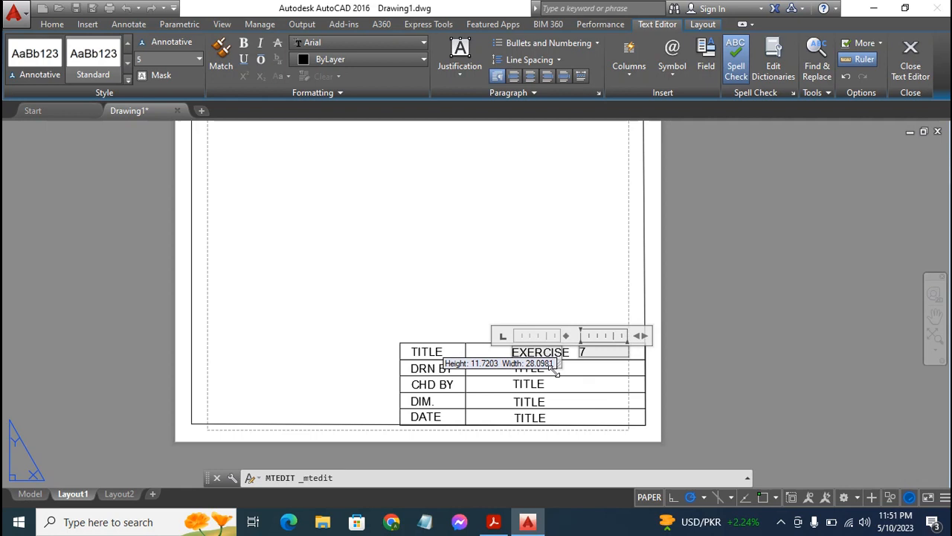
left_click_drag(554, 369, 556, 378)
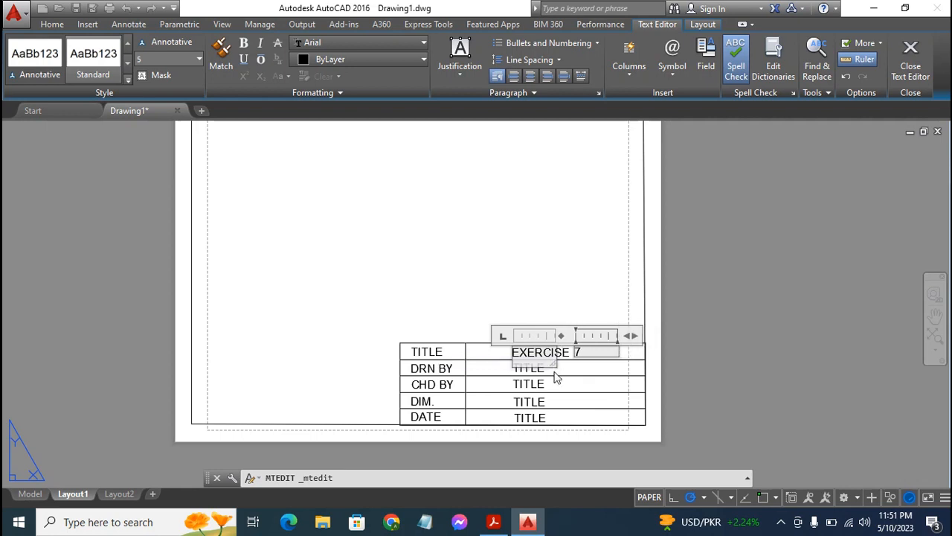
left_click(542, 272)
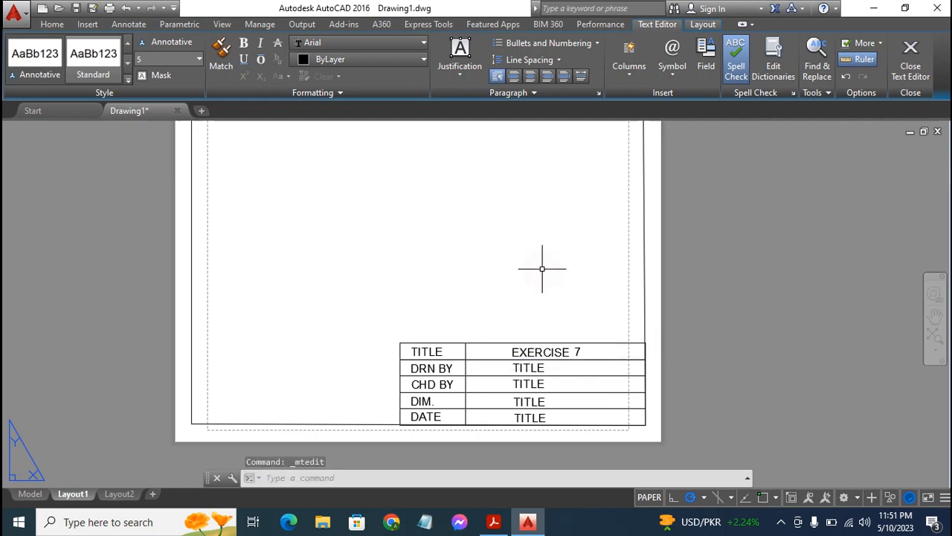
Fill the DRN BY value cell with "ENGR." and the drafter's name, arranging the text on a single line.
double_click(541, 367)
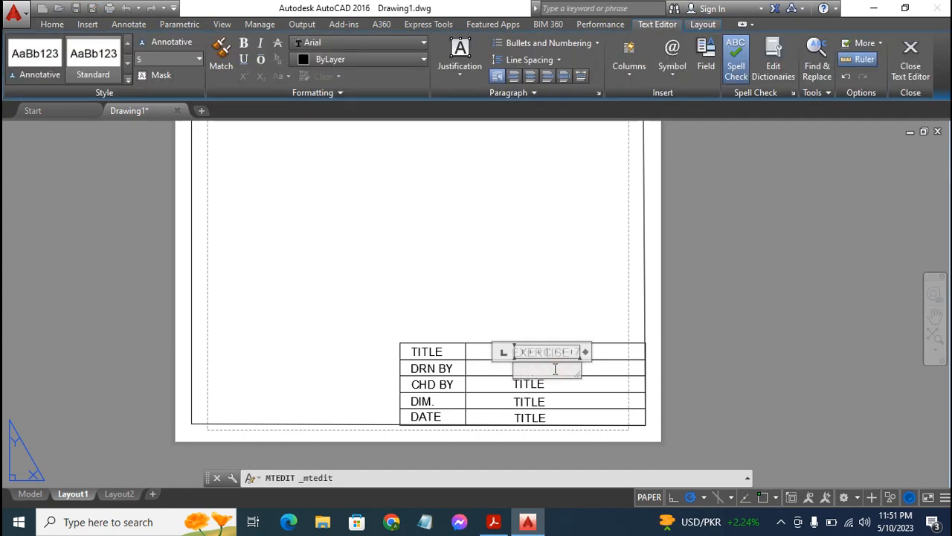
type("E")
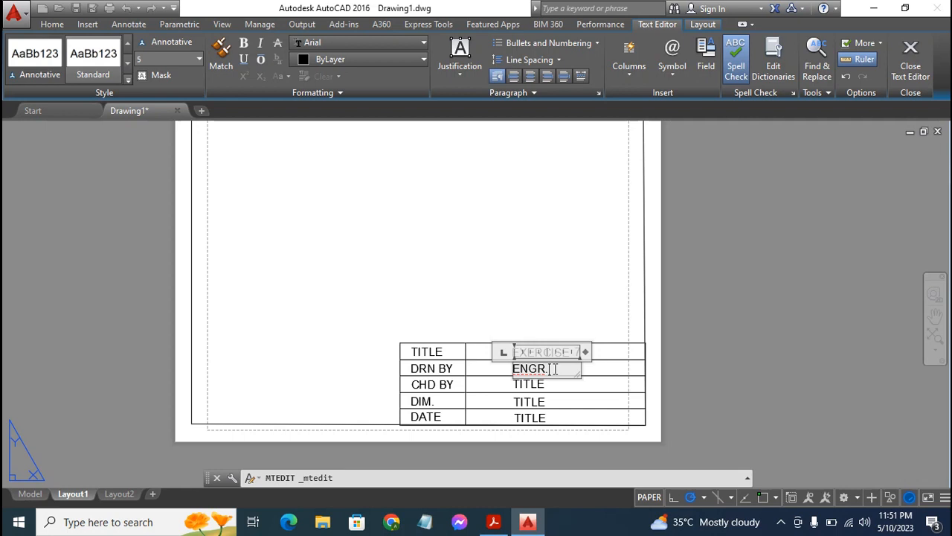
type("NGR.")
key("space")
type("OMIDIH")
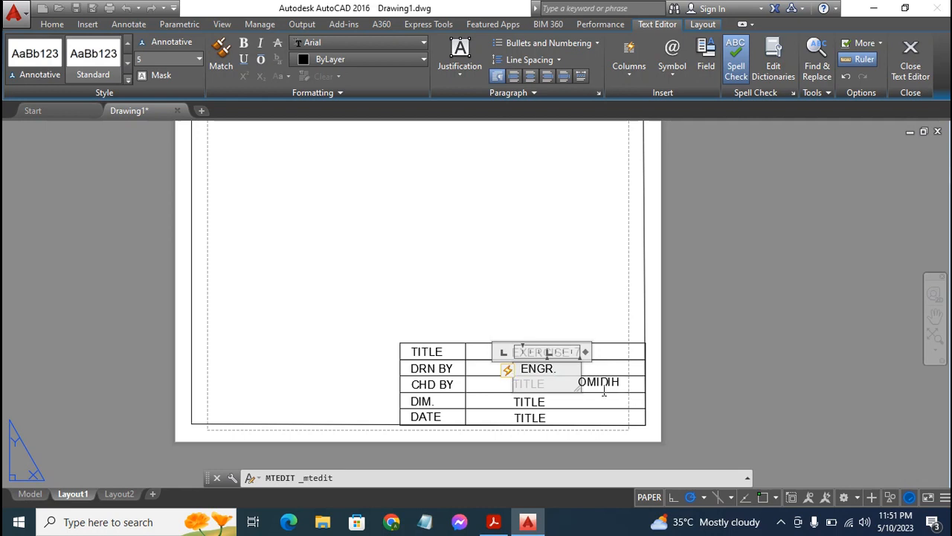
left_click_drag(577, 388, 540, 381)
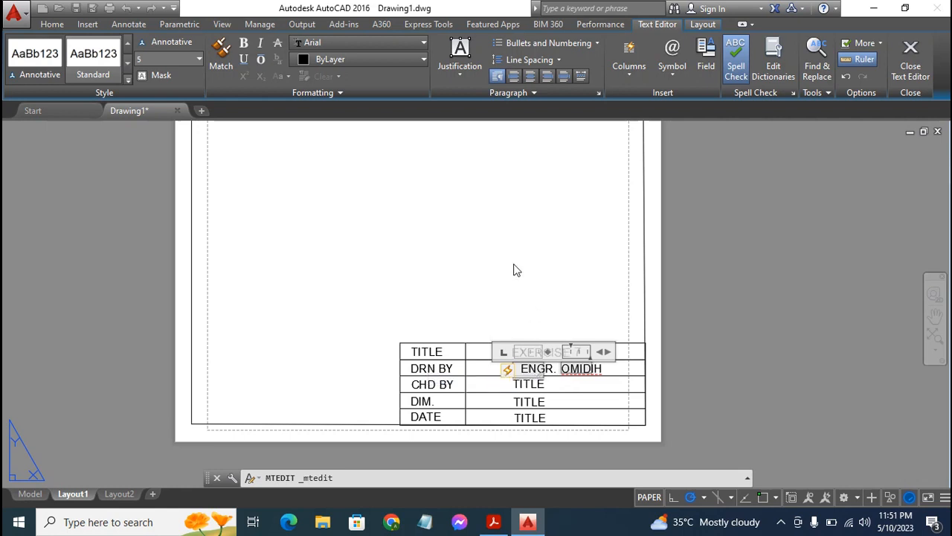
left_click(513, 264)
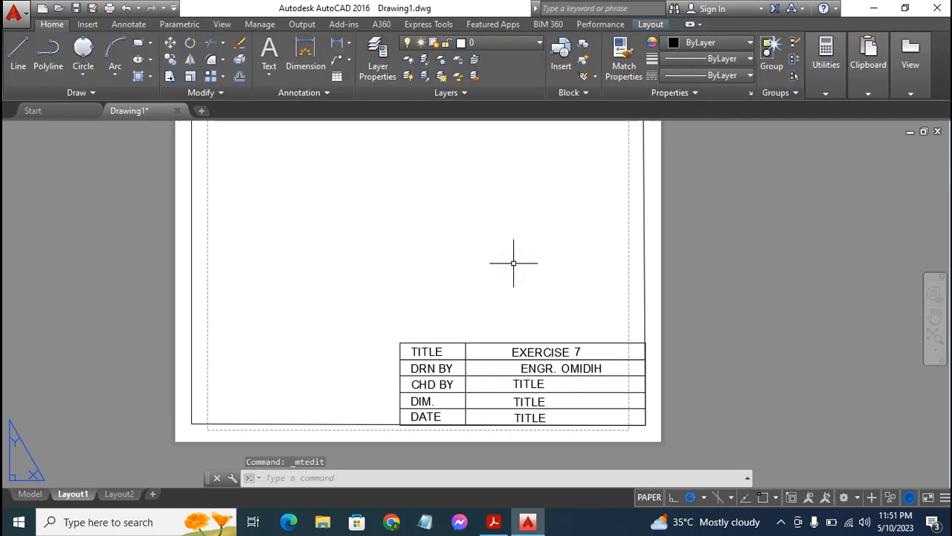
Fill the CHD BY value cell with "ENGR." and the checker's name, arranging the text on a single line.
double_click(528, 383)
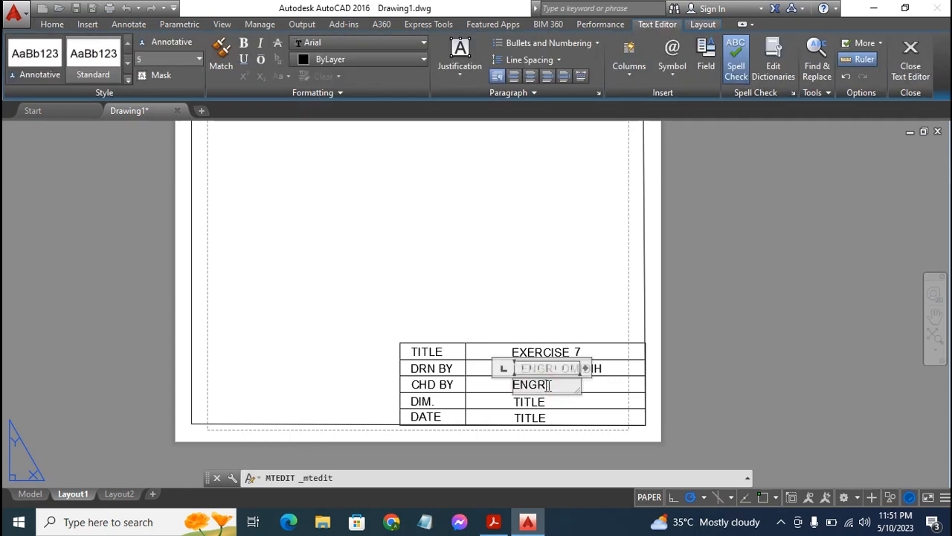
type("ENGR.")
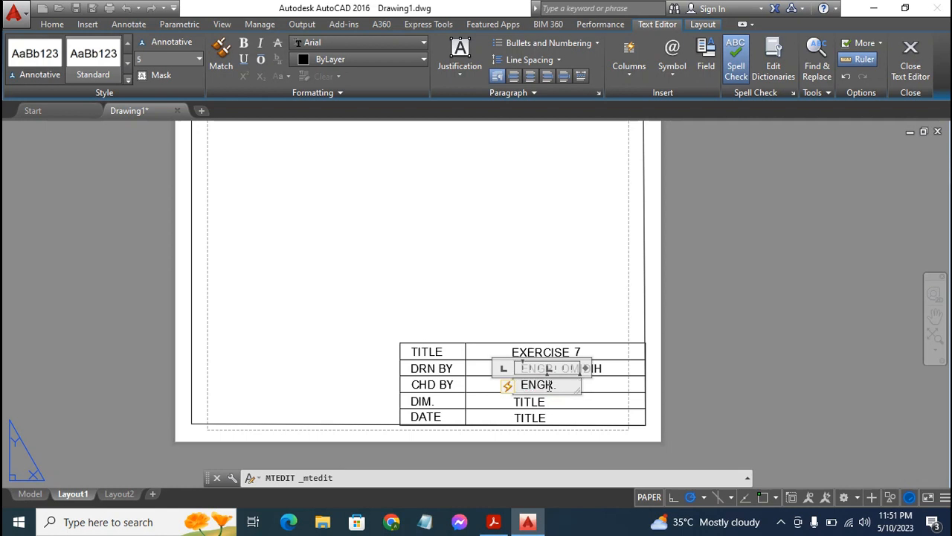
type(" AZUBUIKE")
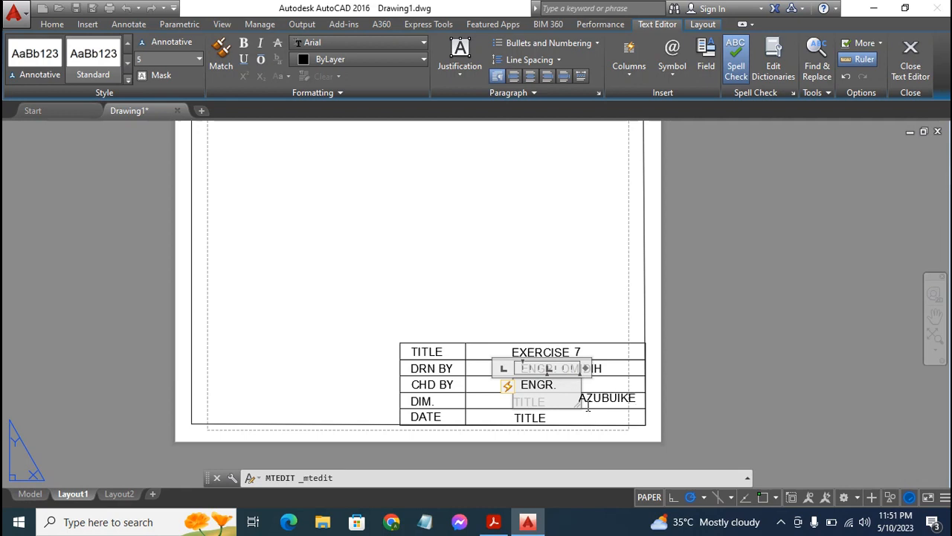
left_click_drag(578, 405, 545, 407)
left_click(578, 298)
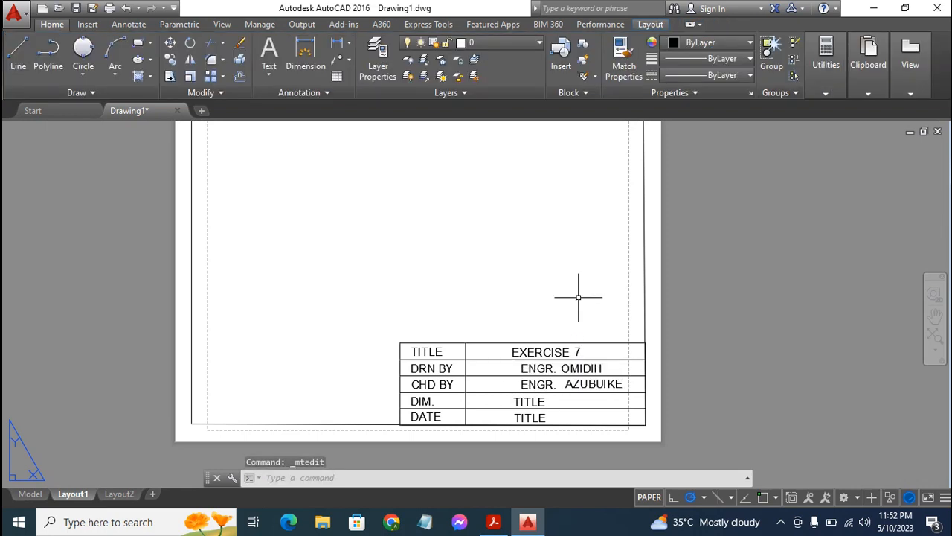
Change the DIM. value in the title block to "MM" and the DATE value to "10-05-2023".
left_click(526, 402)
double_click(525, 402)
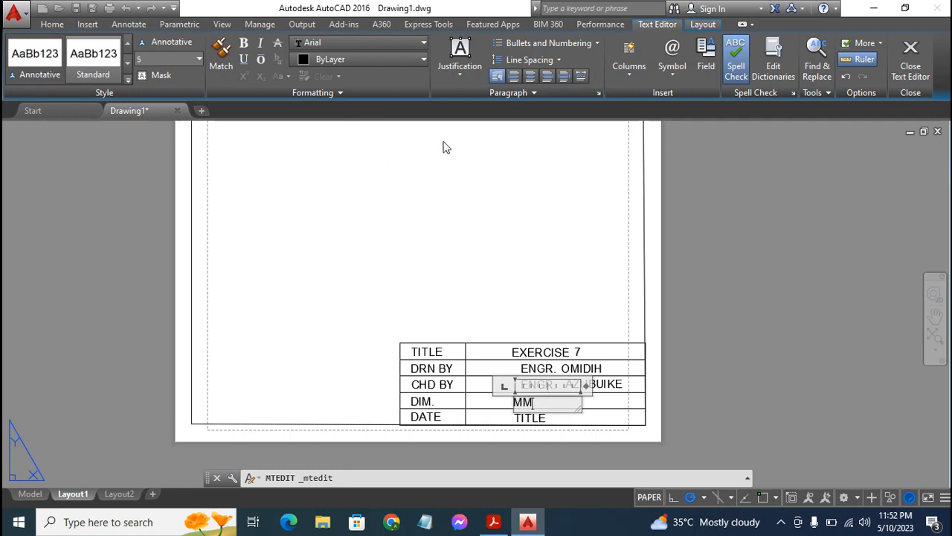
left_click(489, 237)
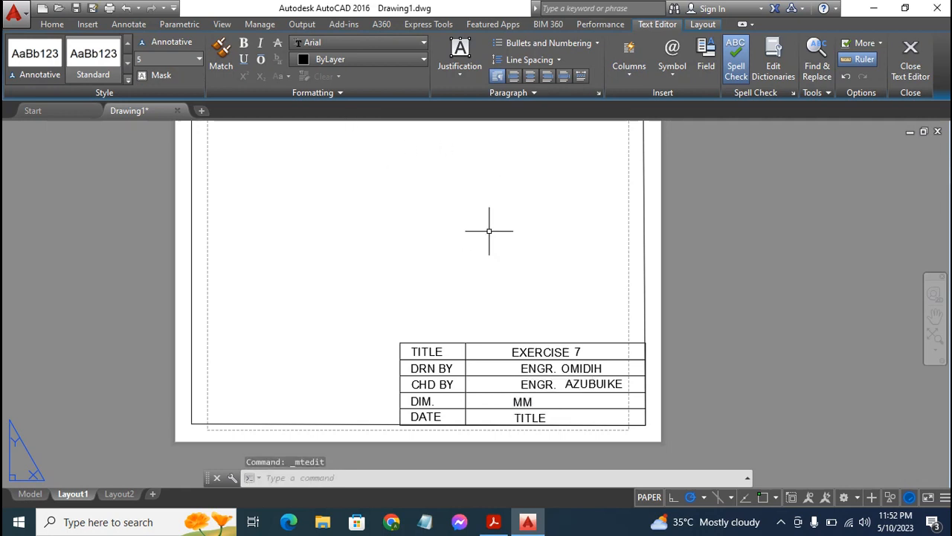
double_click(529, 418)
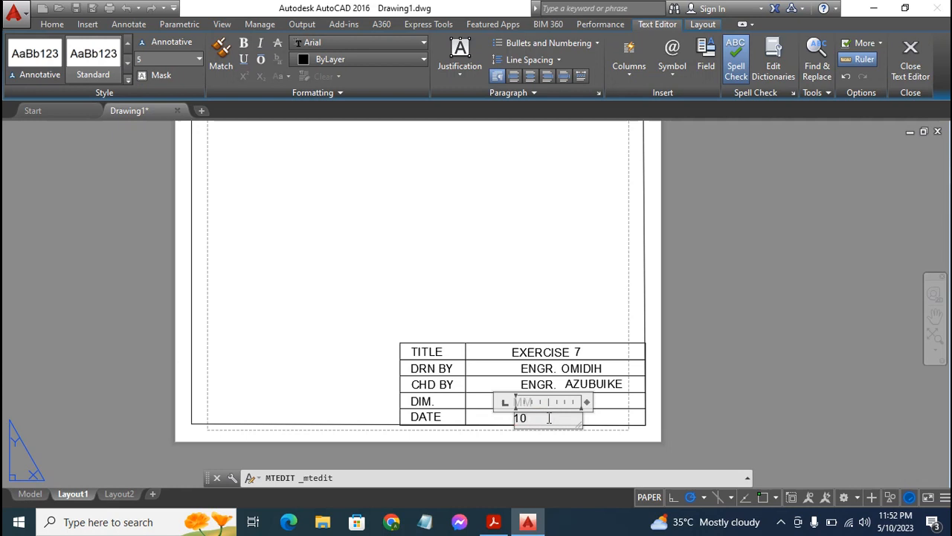
type("10-05-2023")
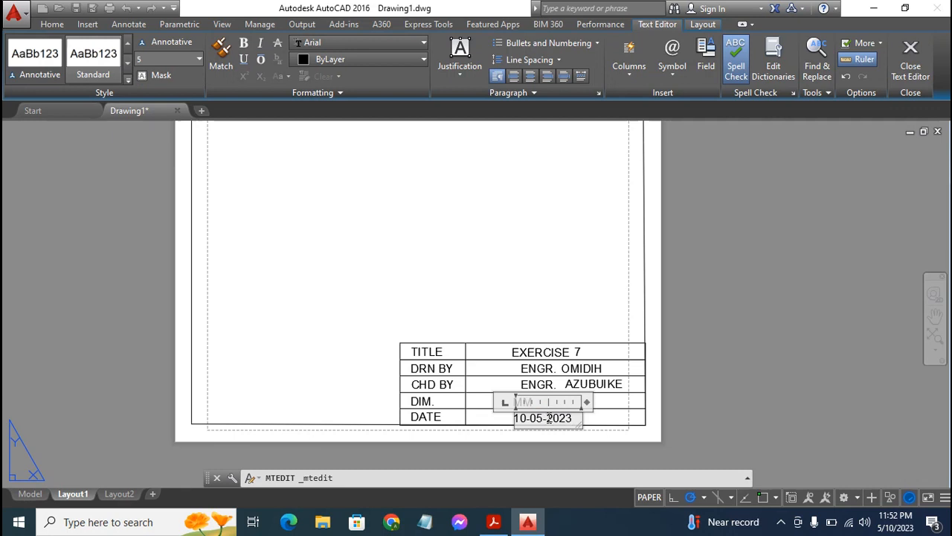
left_click(499, 304)
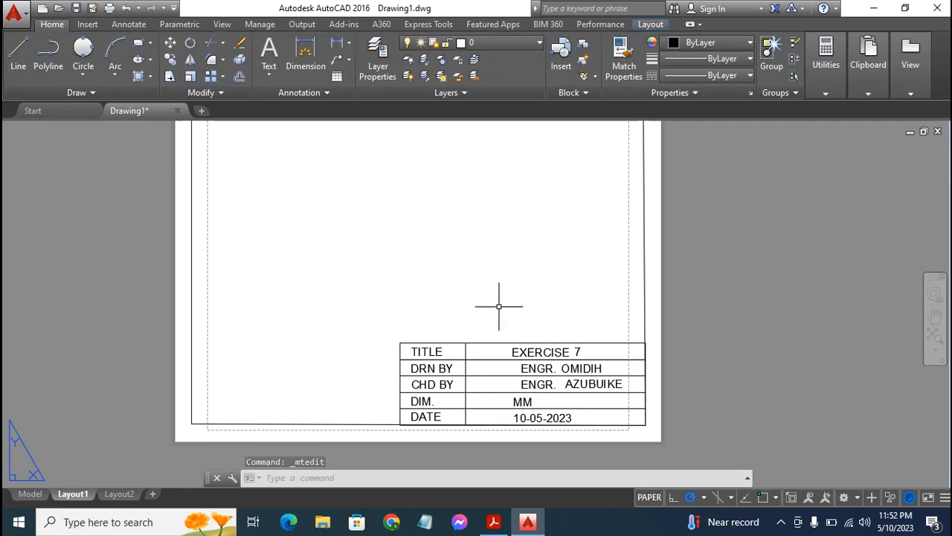
Shift the CHD BY and DRN BY values about 5 units to the left to align them with the other second-column entries.
left_click(529, 384)
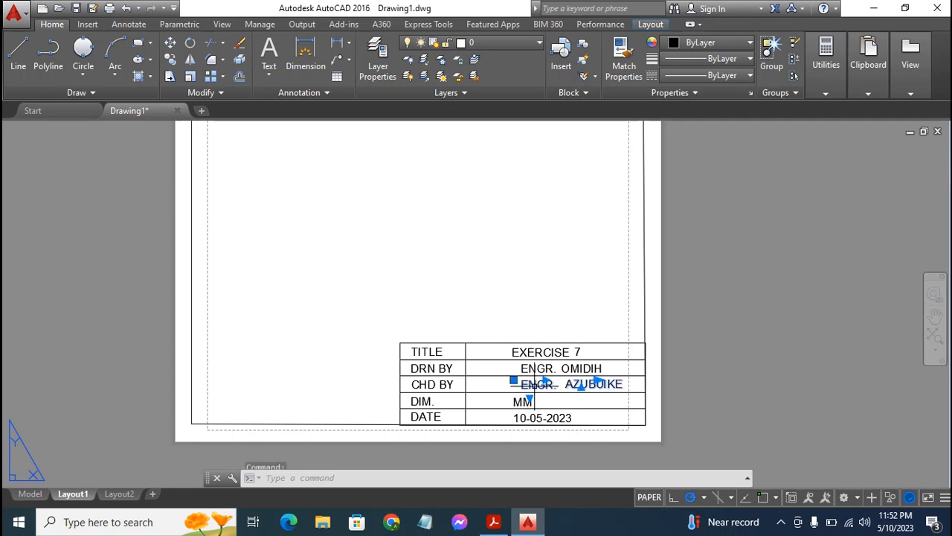
left_click(513, 380)
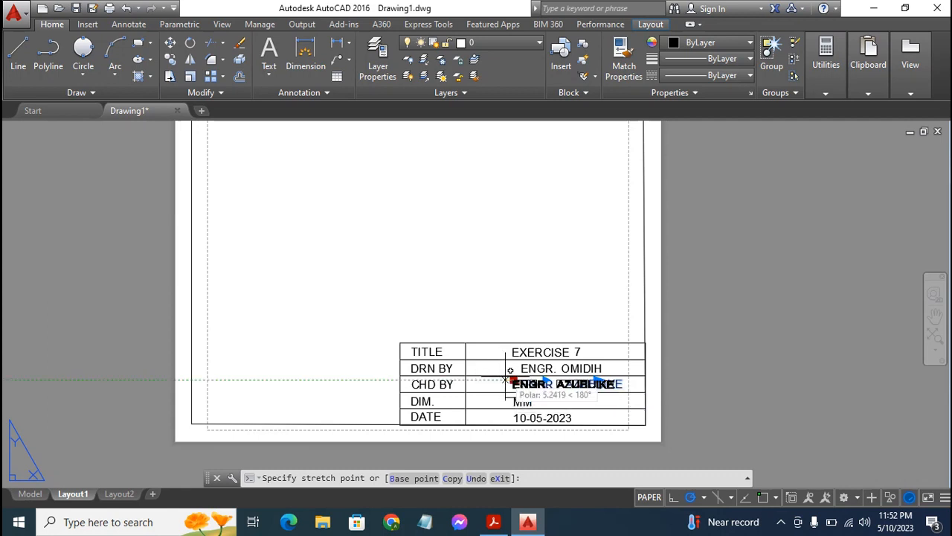
left_click(505, 380)
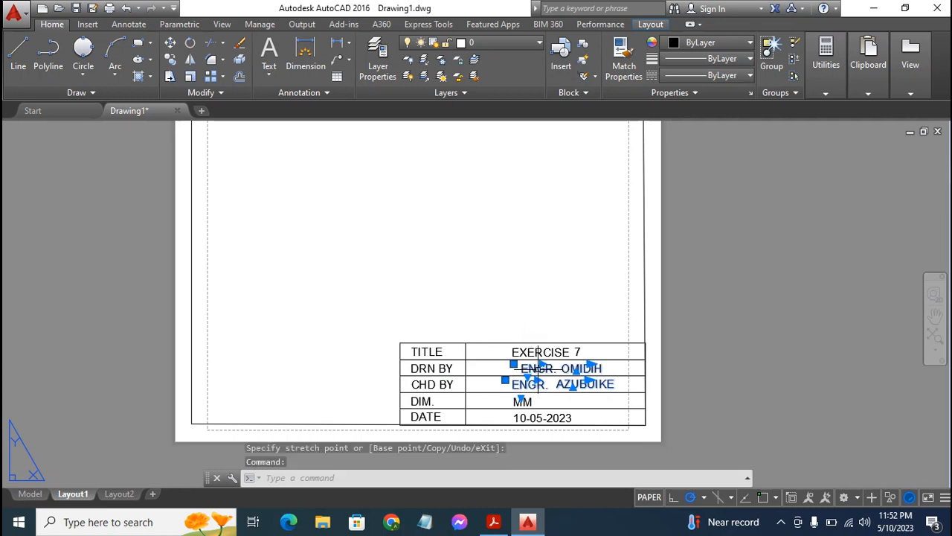
left_click(521, 366)
left_click(513, 364)
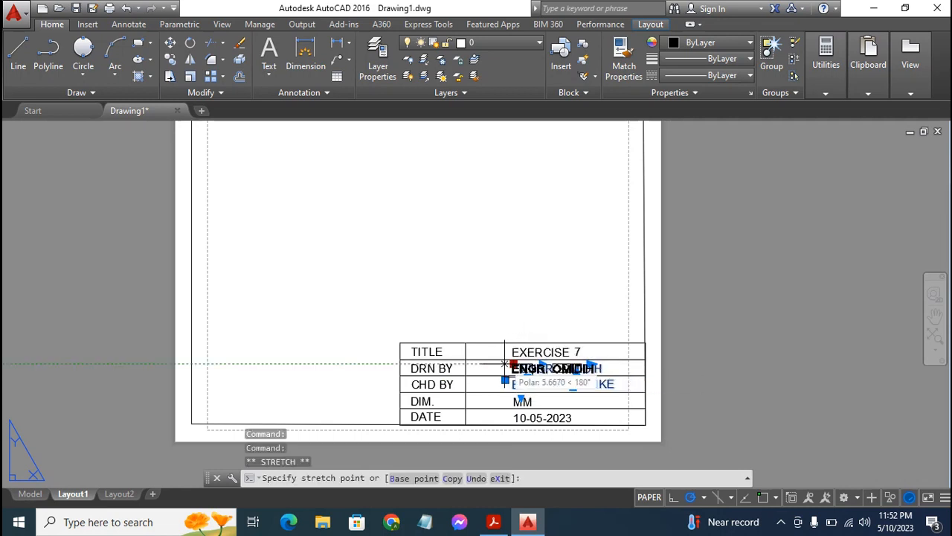
left_click(506, 364)
left_click(515, 350)
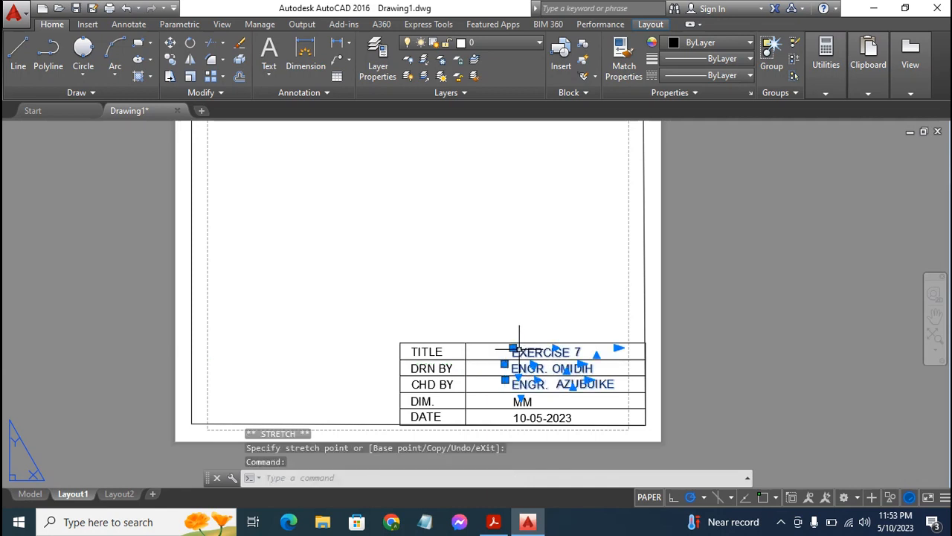
left_click(512, 348)
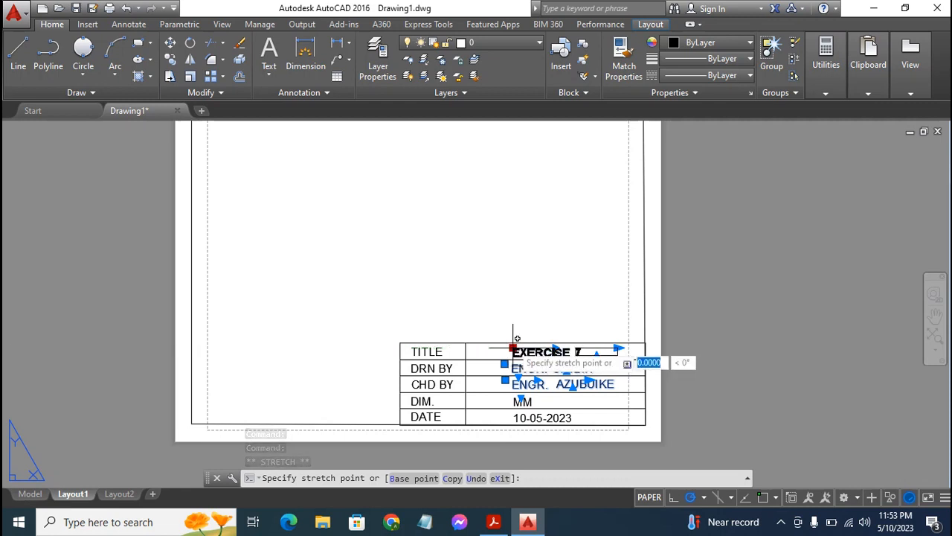
left_click(513, 348)
key("Escape")
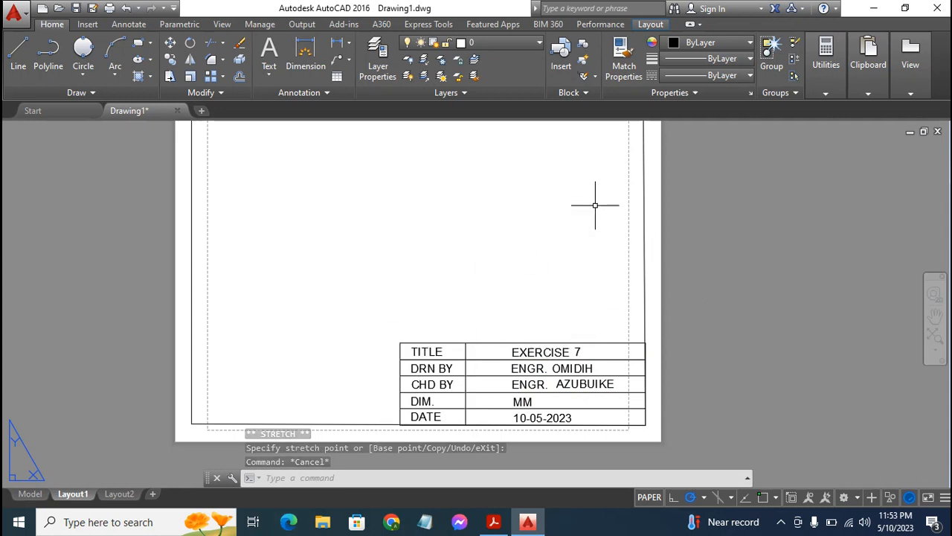
Create a rectangular layout viewport inside the margin border above the title block to show the plate, and select its frame.
left_click(935, 316)
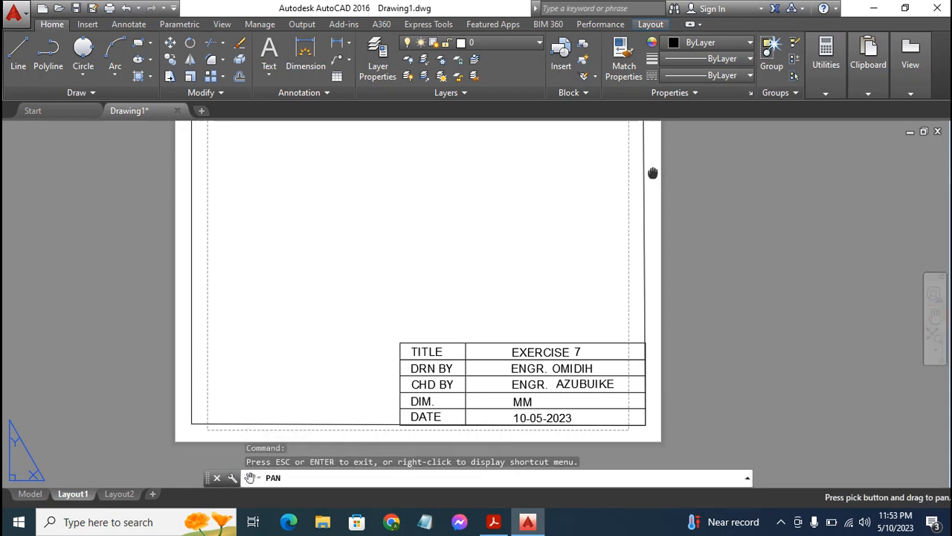
left_click_drag(652, 172, 713, 183)
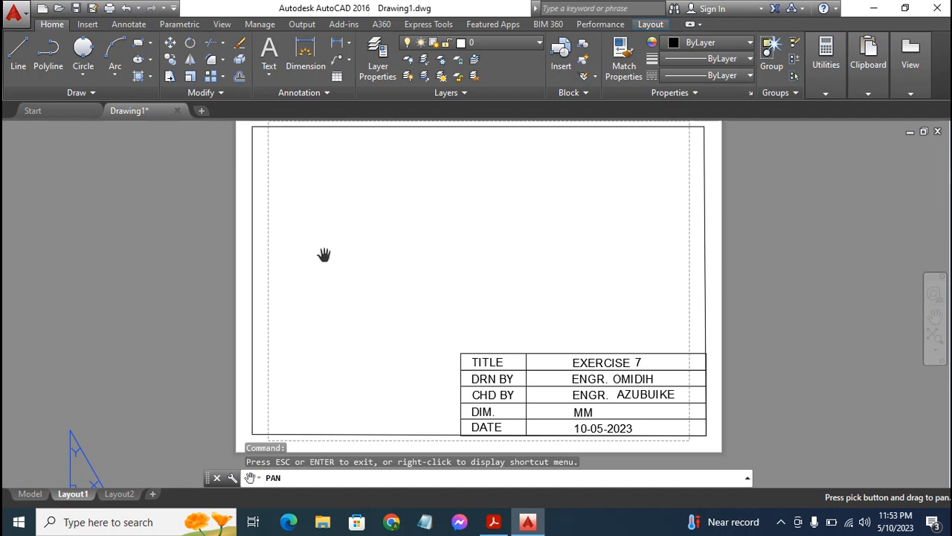
key("Escape")
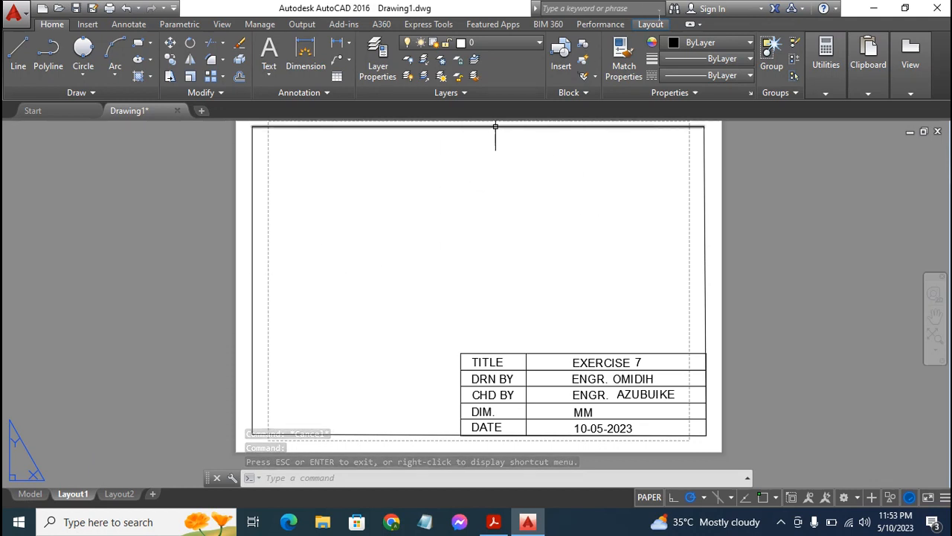
left_click(651, 24)
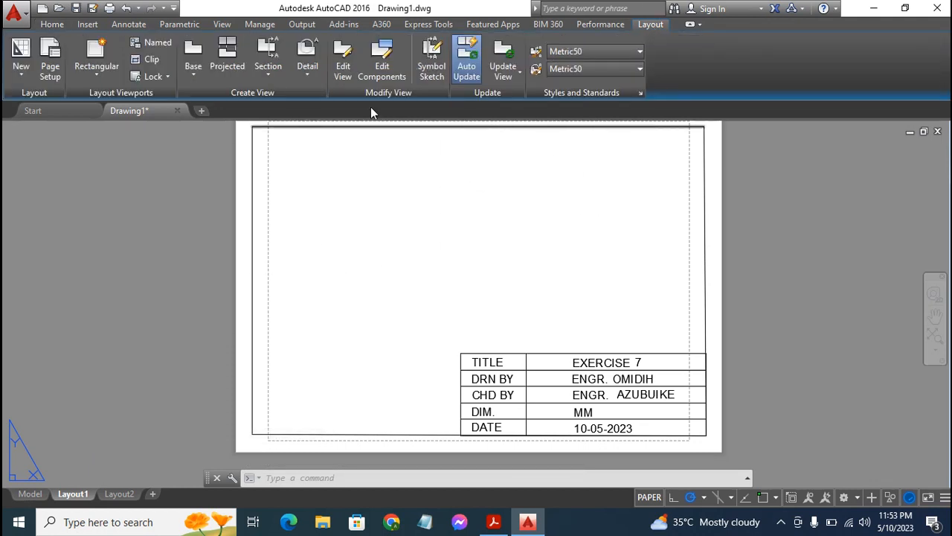
left_click(102, 66)
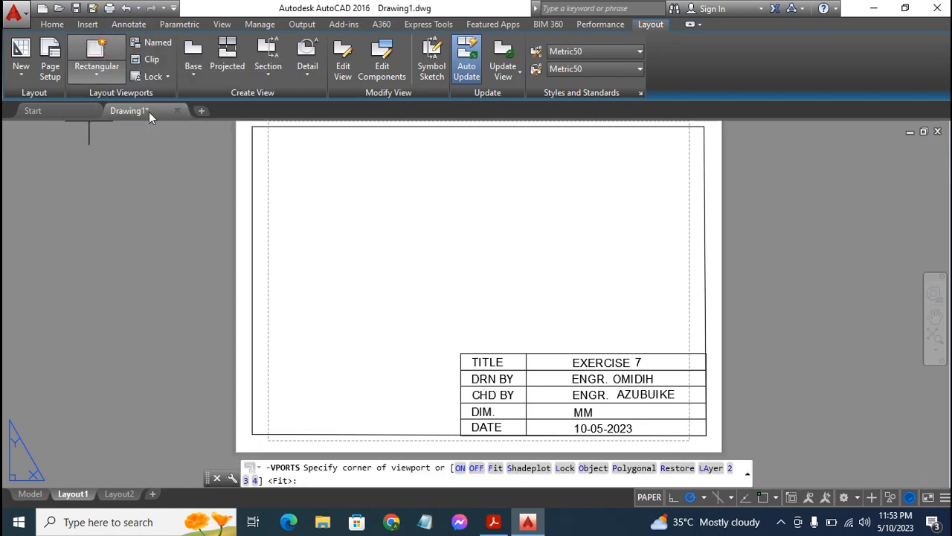
left_click(263, 140)
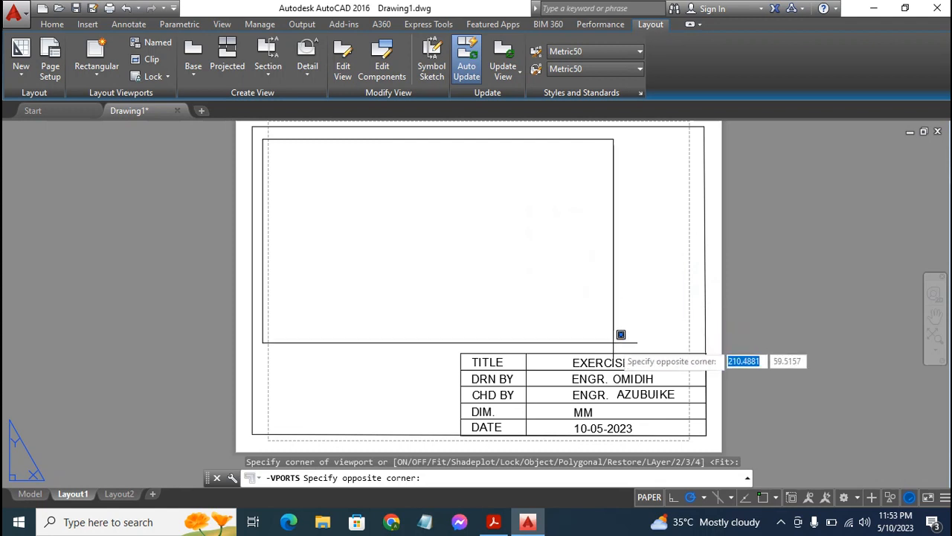
left_click(661, 339)
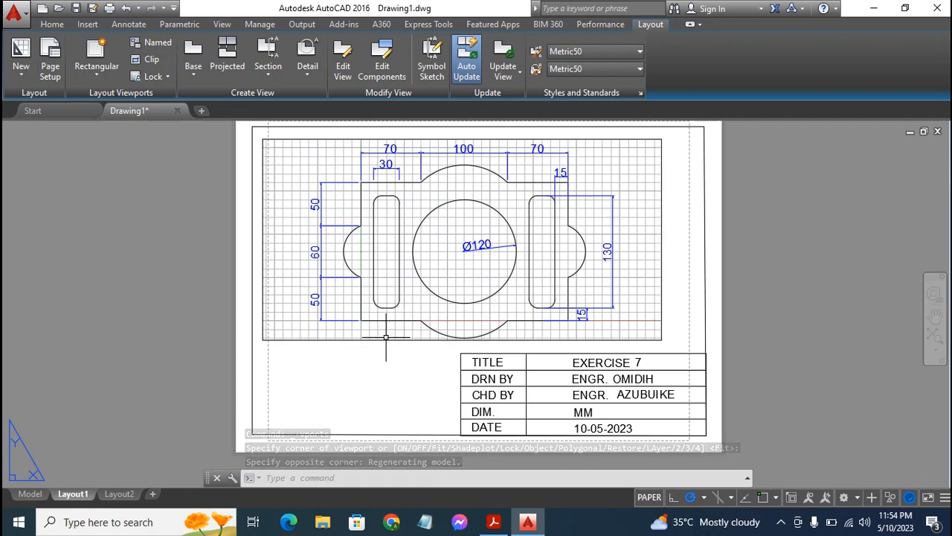
left_click(443, 340)
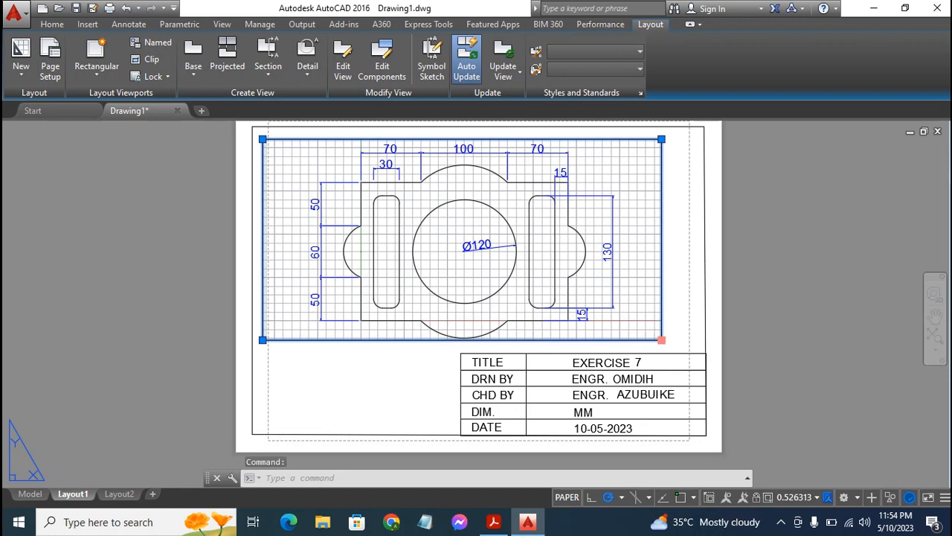
Enlarge the viewport by stretching its lower-right corner outward toward the title block and its upper edge up about 5 units toward the border.
left_click(661, 340)
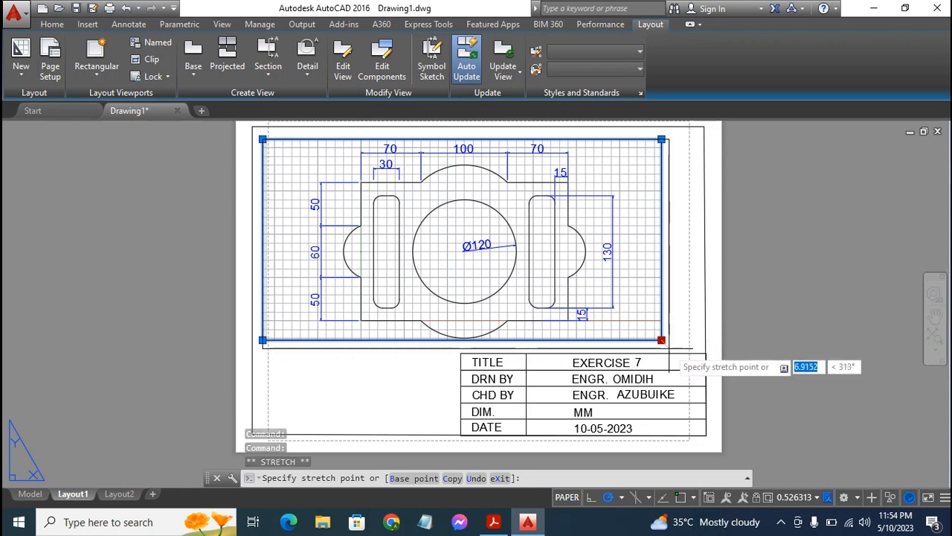
left_click(674, 347)
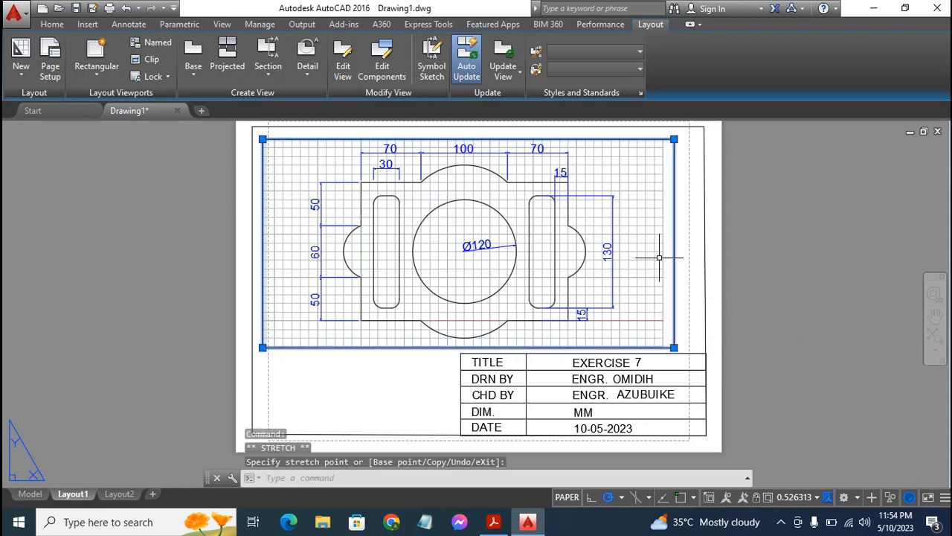
left_click(674, 139)
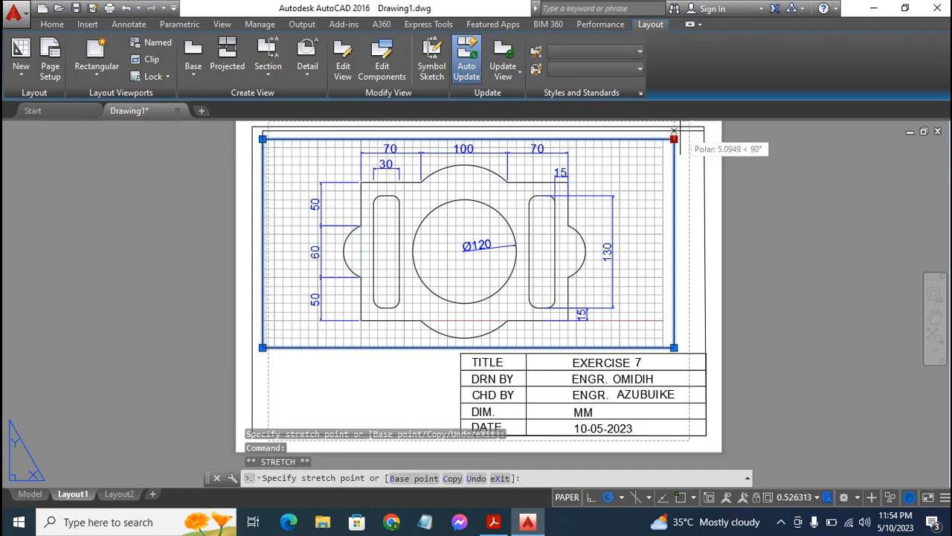
left_click(674, 131)
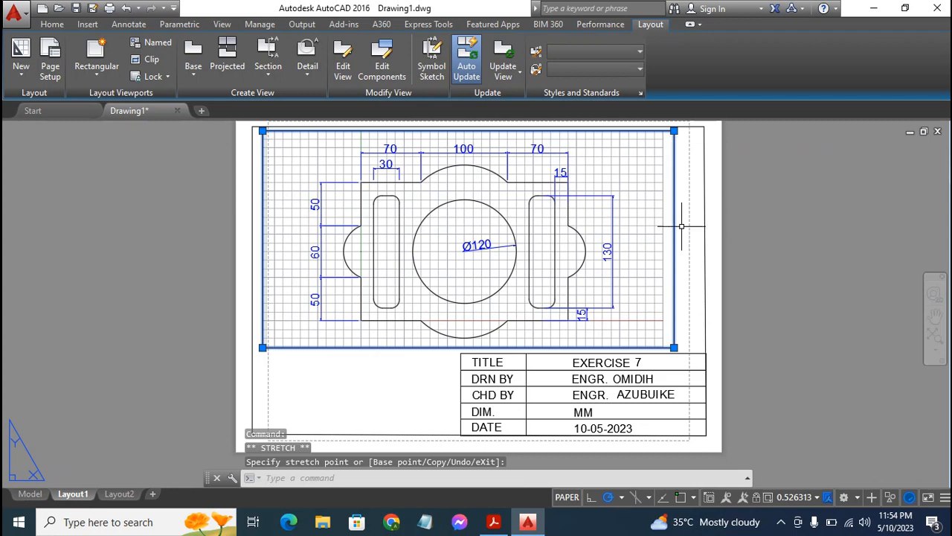
key("Escape")
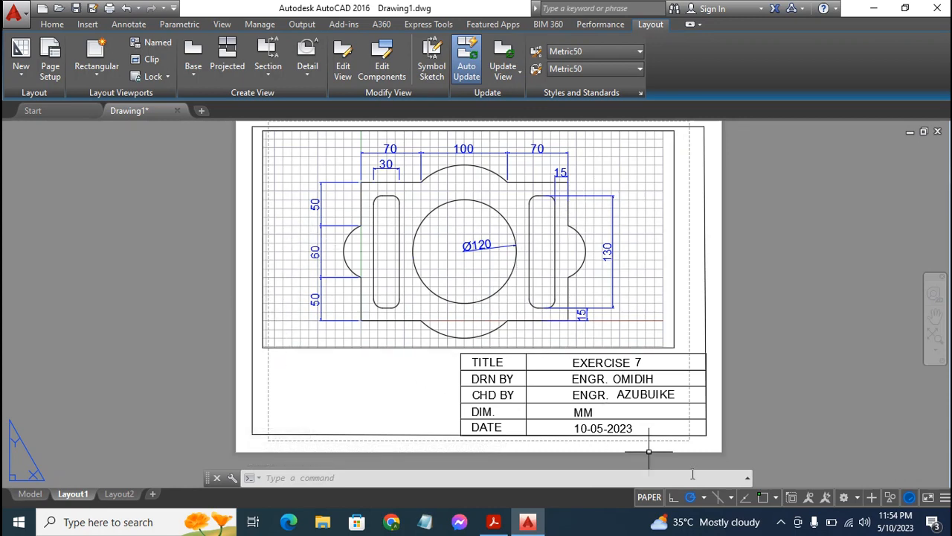
Turn off the grid display inside the plate viewport and return to paper space.
left_click(649, 497)
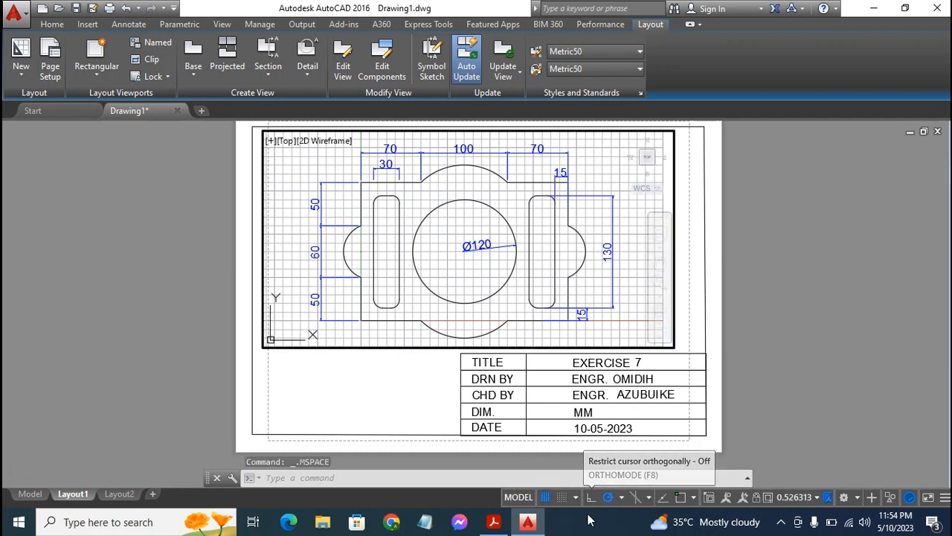
left_click(547, 497)
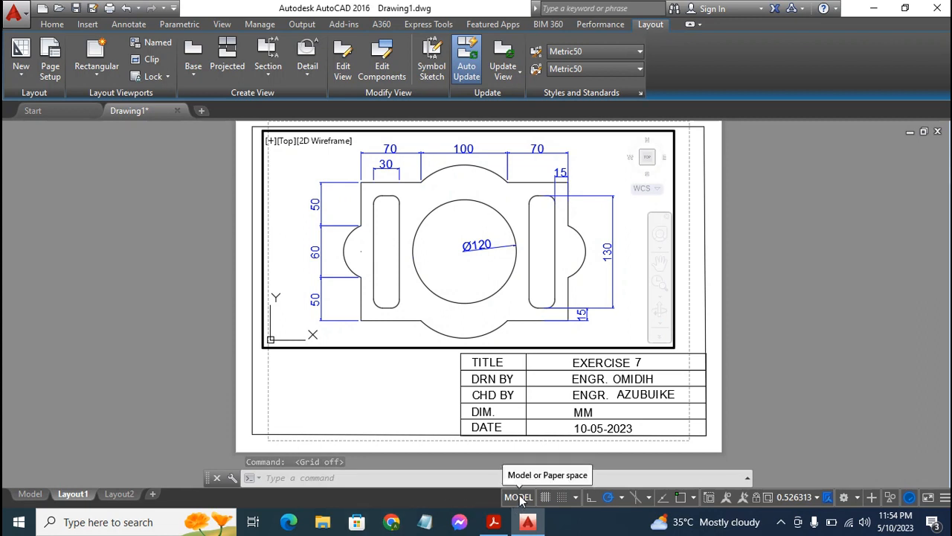
left_click(519, 497)
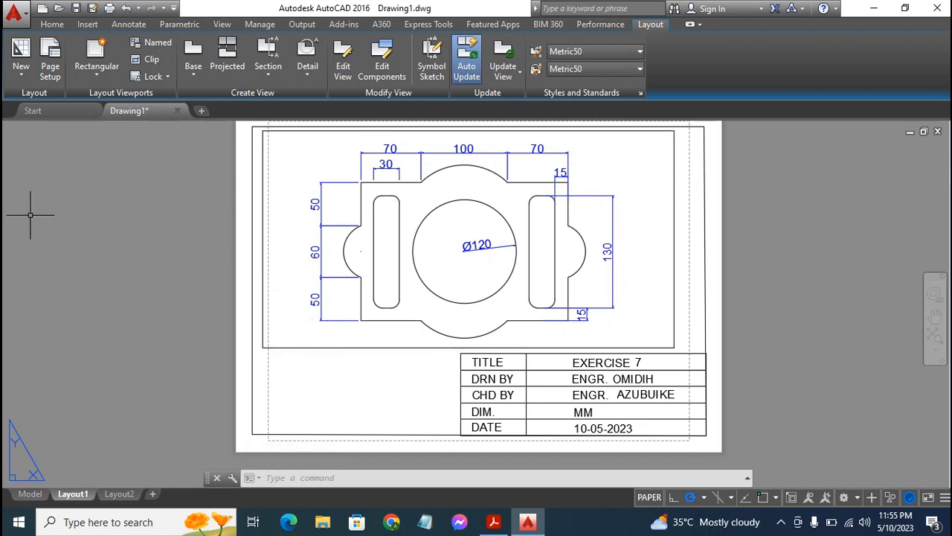
Create a new layer named "Vports" with the default properties.
left_click(52, 24)
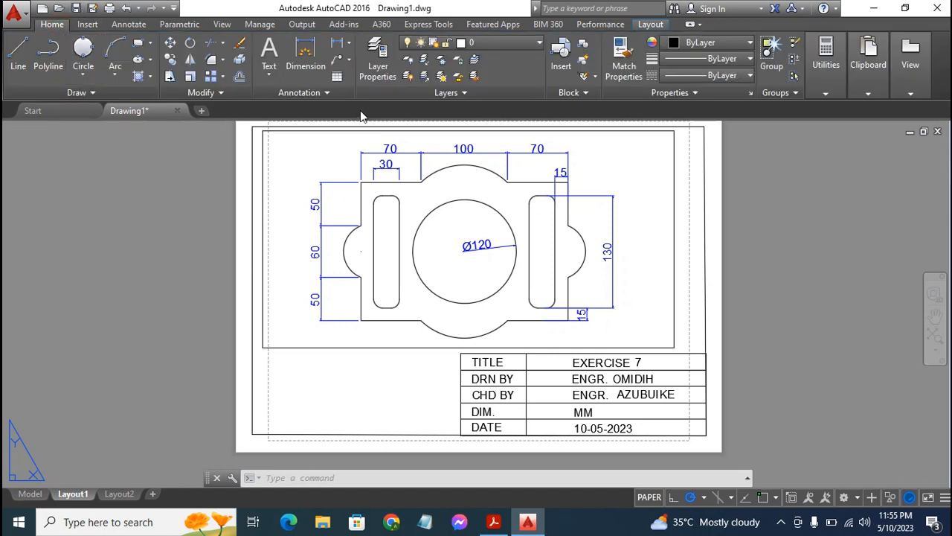
left_click(378, 56)
right_click(220, 166)
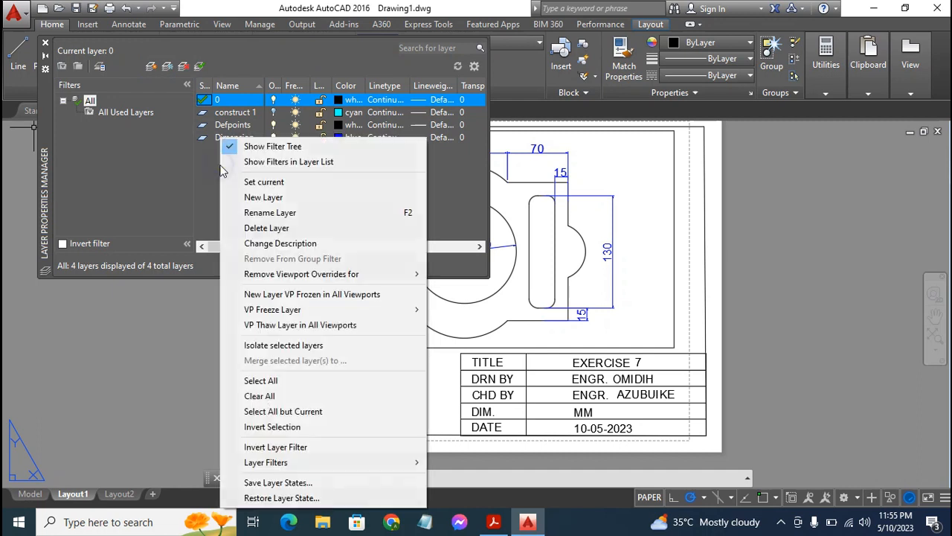
left_click(268, 195)
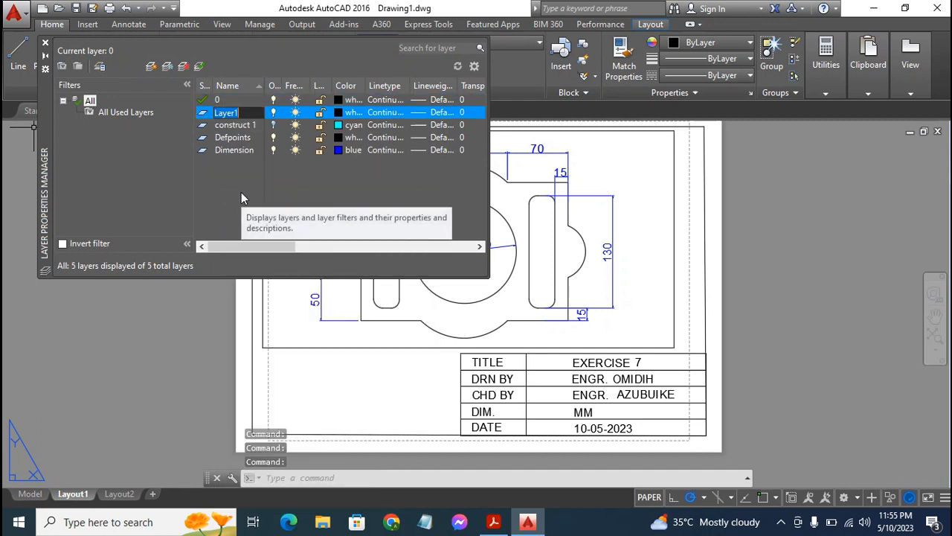
type("Vport")
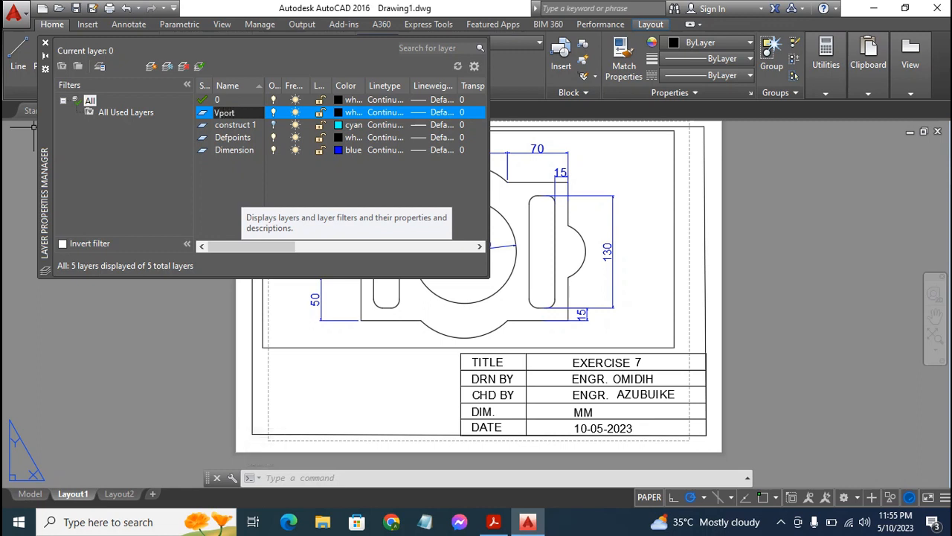
type("s")
key("Return")
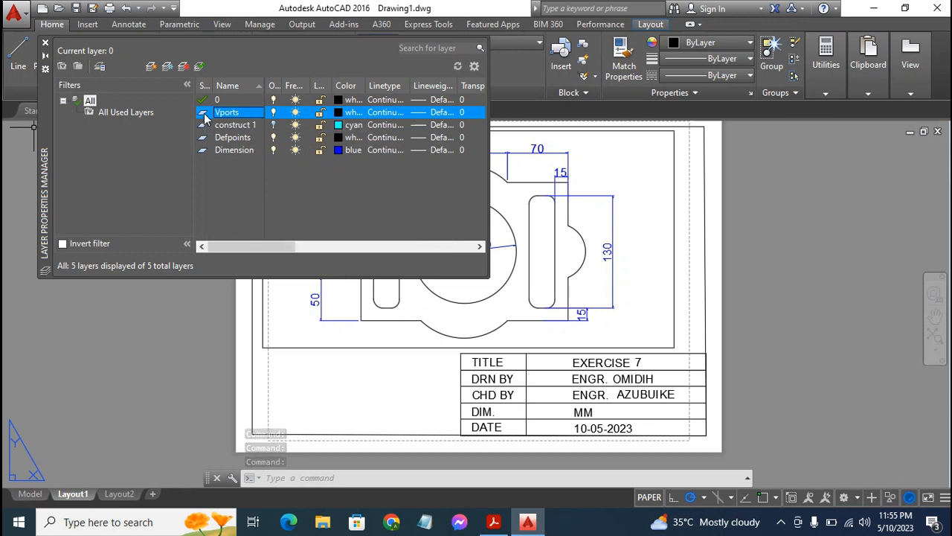
left_click(45, 47)
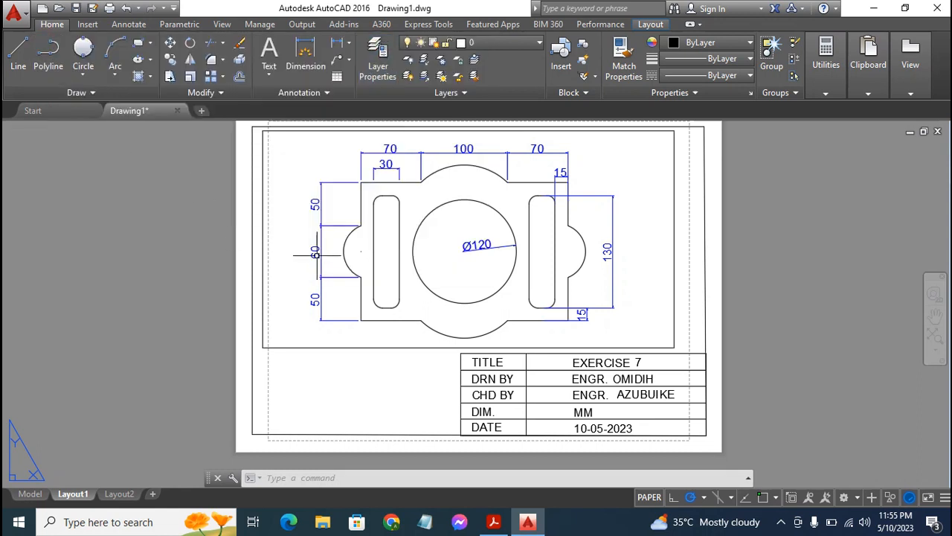
Move the viewport frame around the plate onto the Vports layer.
left_click(261, 233)
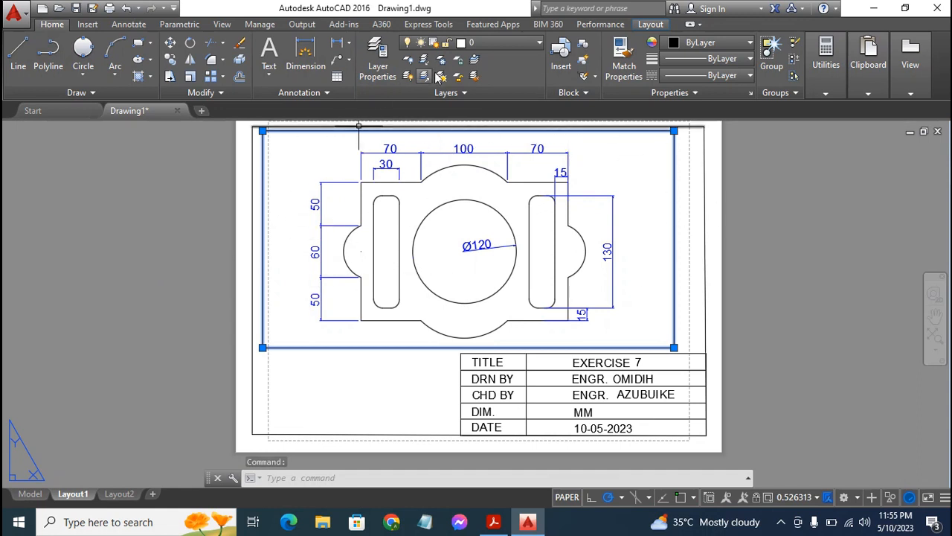
left_click(511, 48)
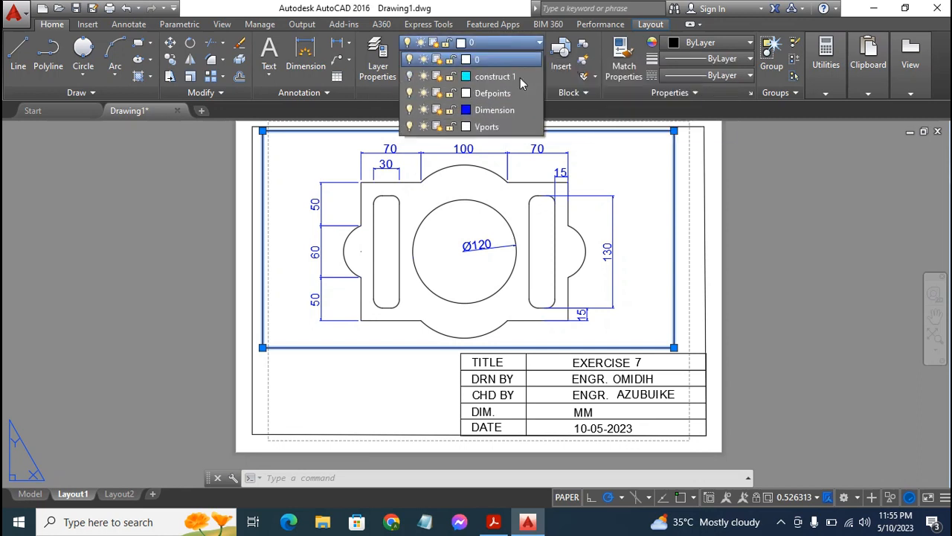
left_click(510, 131)
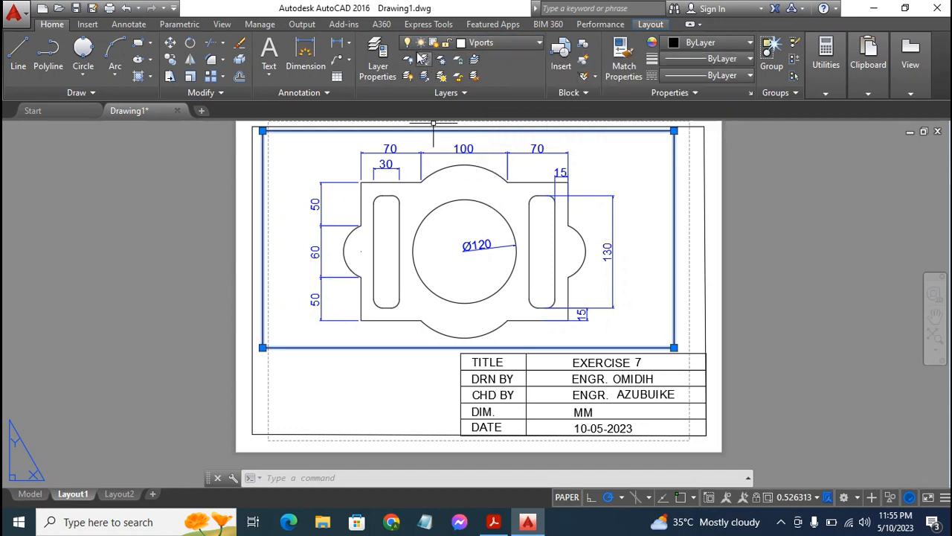
Turn off the Vports layer to hide the viewport frame on the sheet, and clear any active selection.
left_click(506, 43)
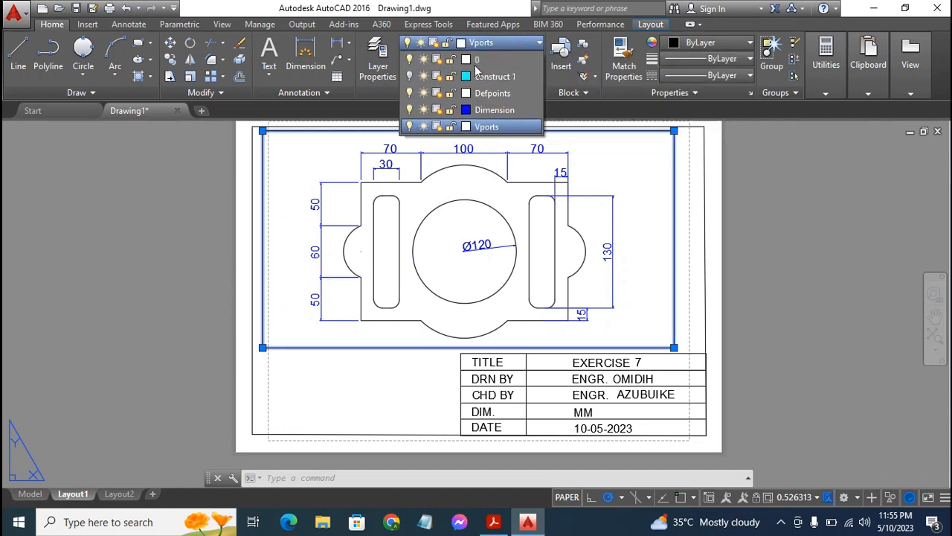
left_click(410, 127)
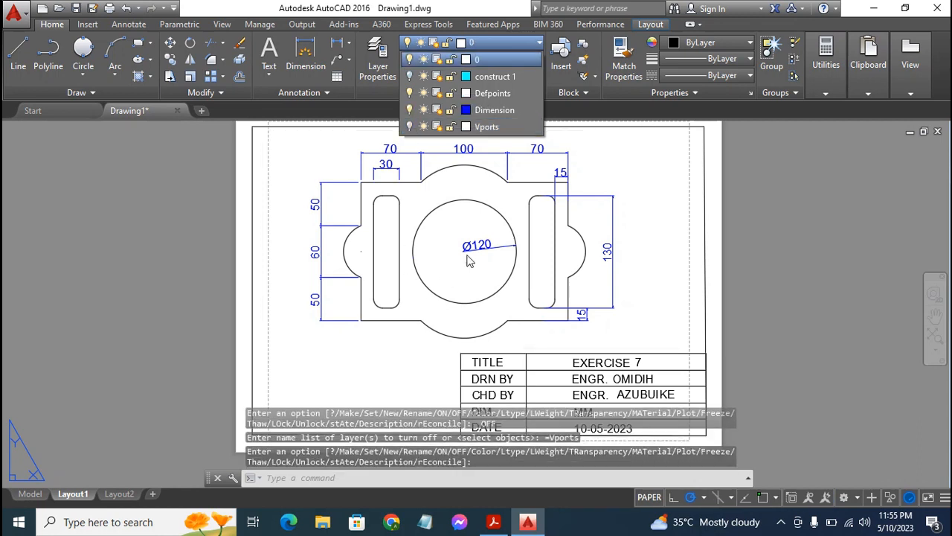
left_click(340, 149)
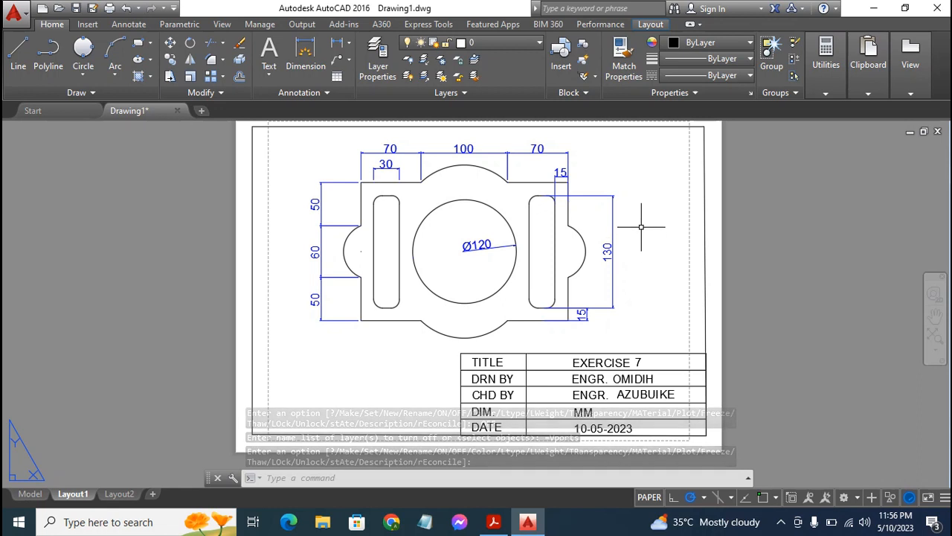
key("Escape")
key("Escape")
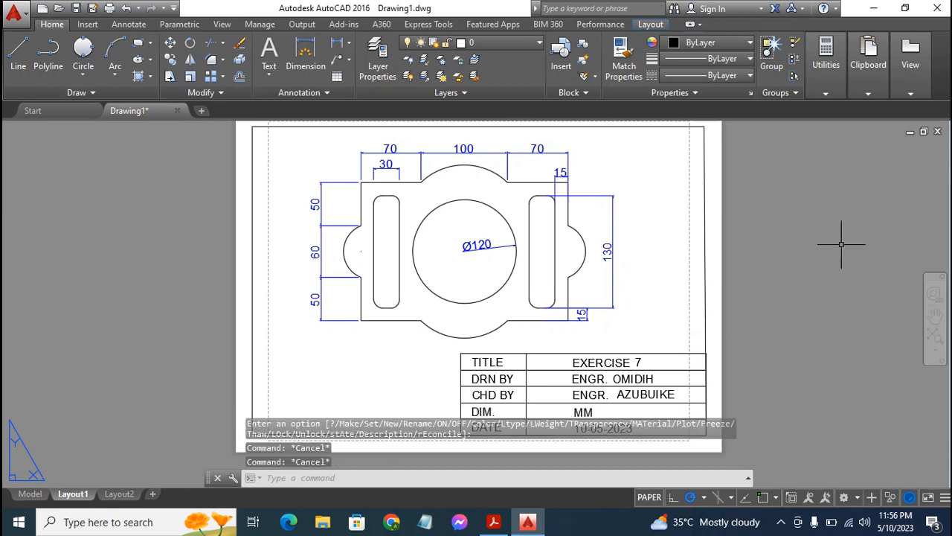
key("Escape")
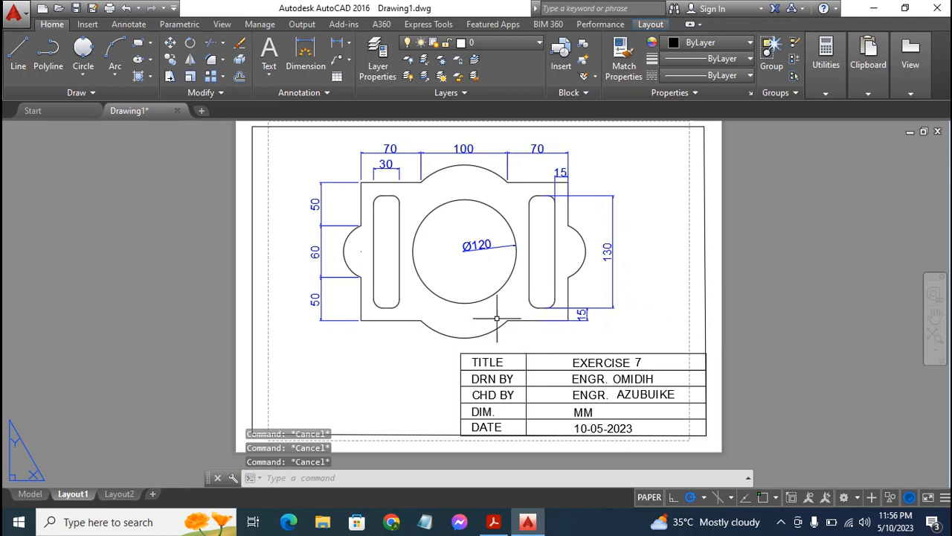
left_click(934, 314)
left_click_drag(685, 219, 696, 228)
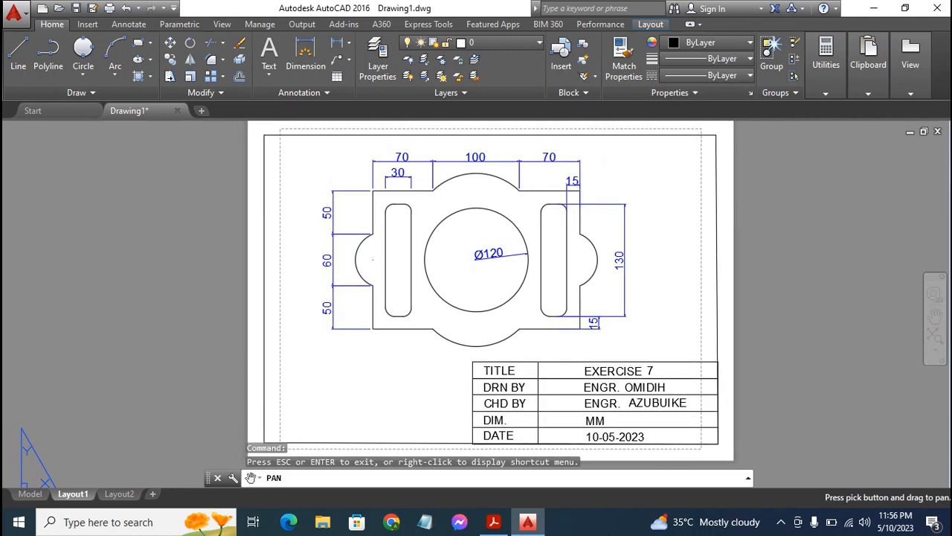
left_click(781, 522)
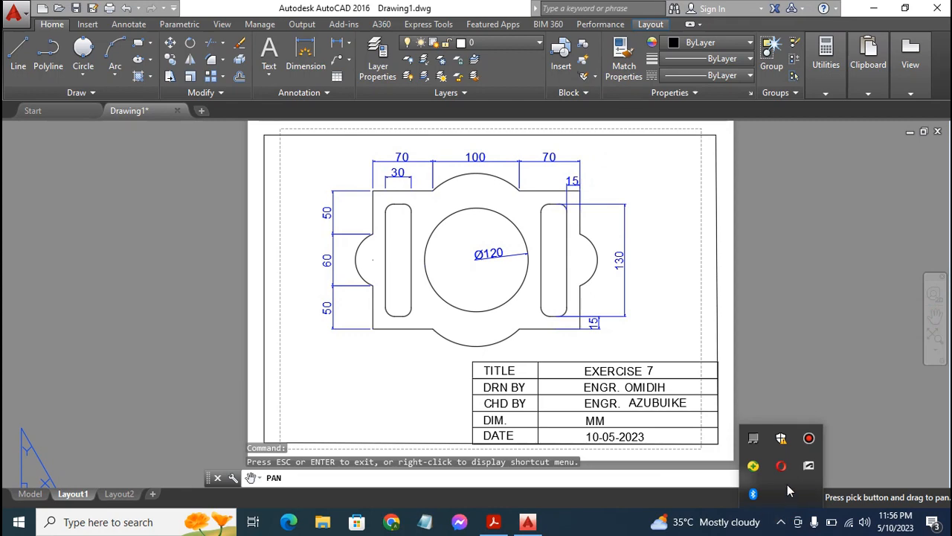
left_click(809, 437)
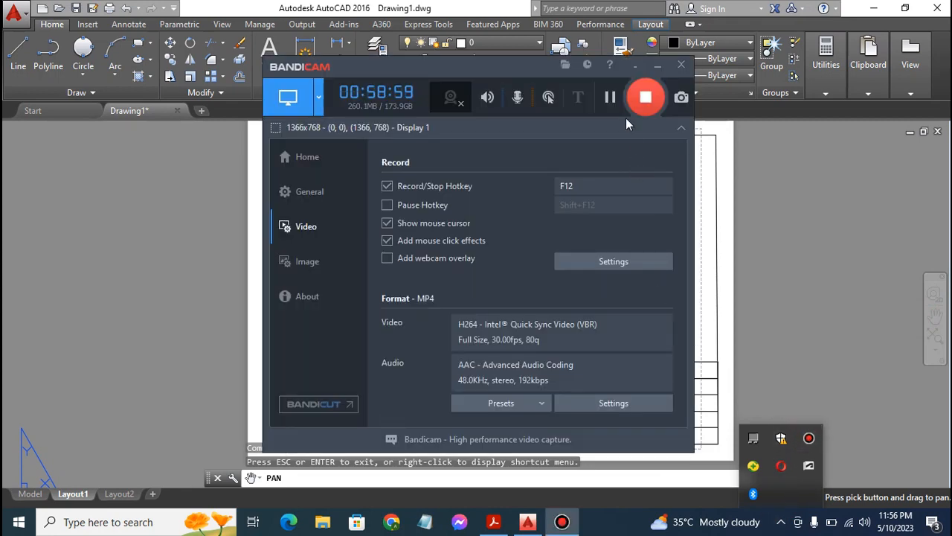